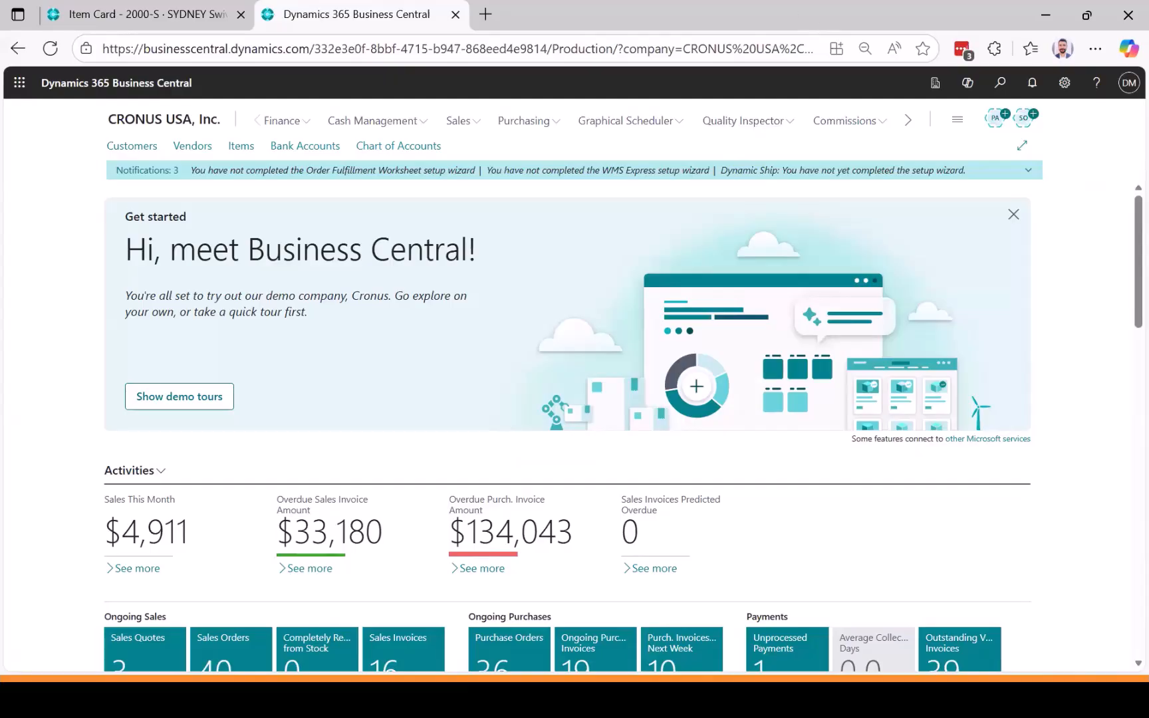
Check the environment's web address and view the list of available companies without switching company
{"action": "left_click", "coordinate": [728, 50]}
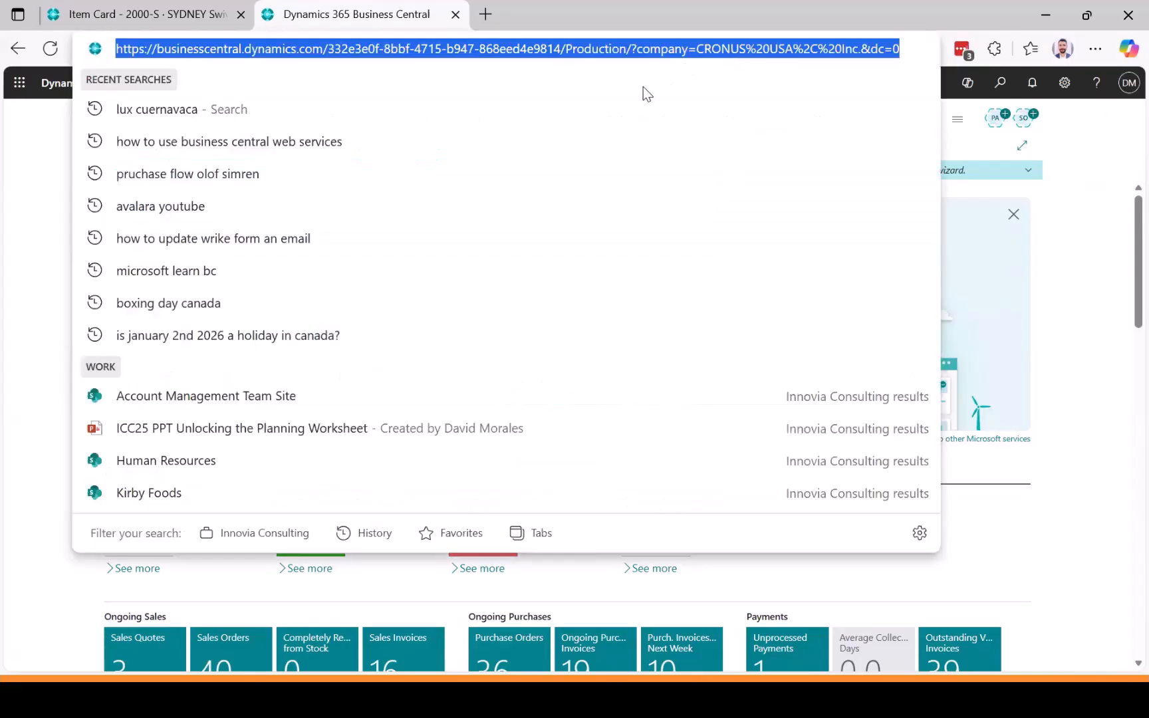
{"action": "left_click", "coordinate": [1091, 214]}
{"action": "left_click", "coordinate": [935, 83]}
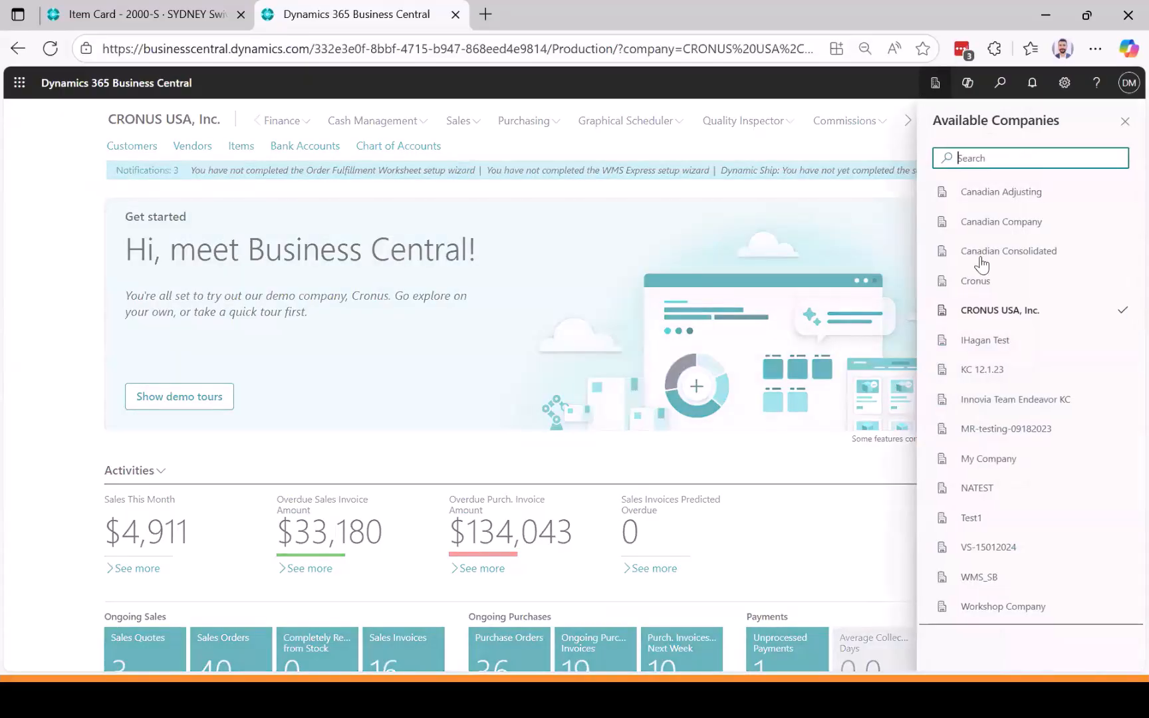
{"action": "left_click", "coordinate": [53, 216]}
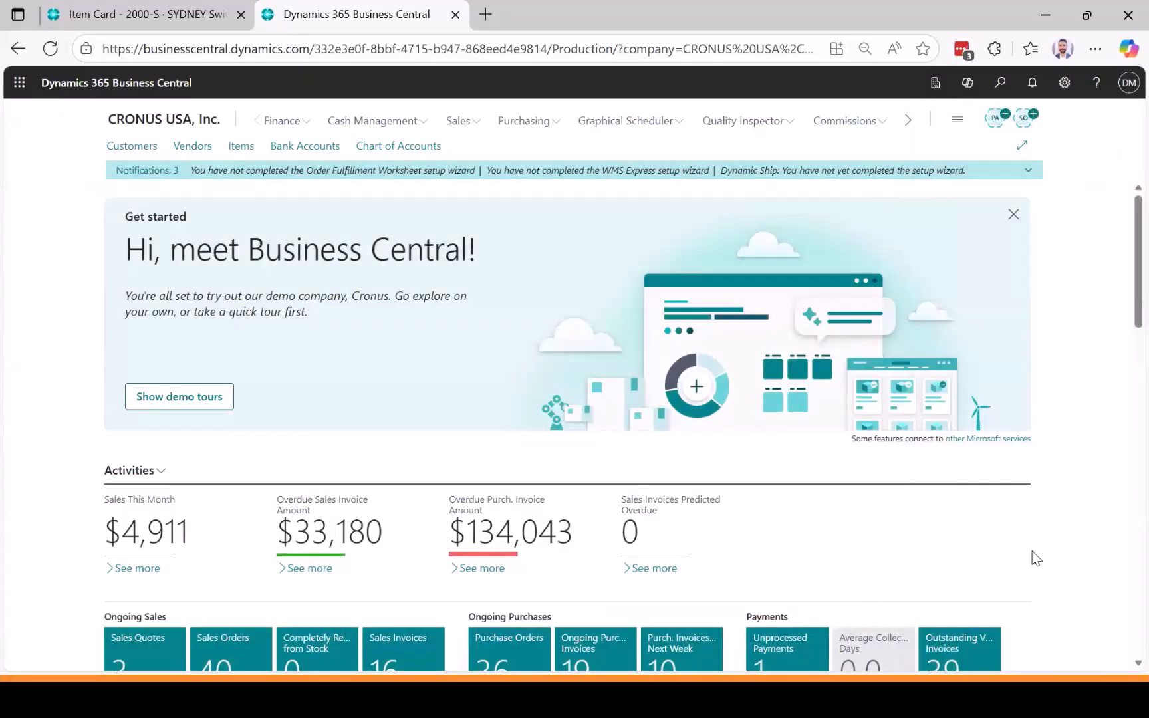
Review the role center's activity tiles, job queue tasks, Shopify activities, business performance chart, Power BI area and report inbox
{"action": "scroll", "coordinate": [903, 440], "scroll_direction": "down", "scroll_amount": 4}
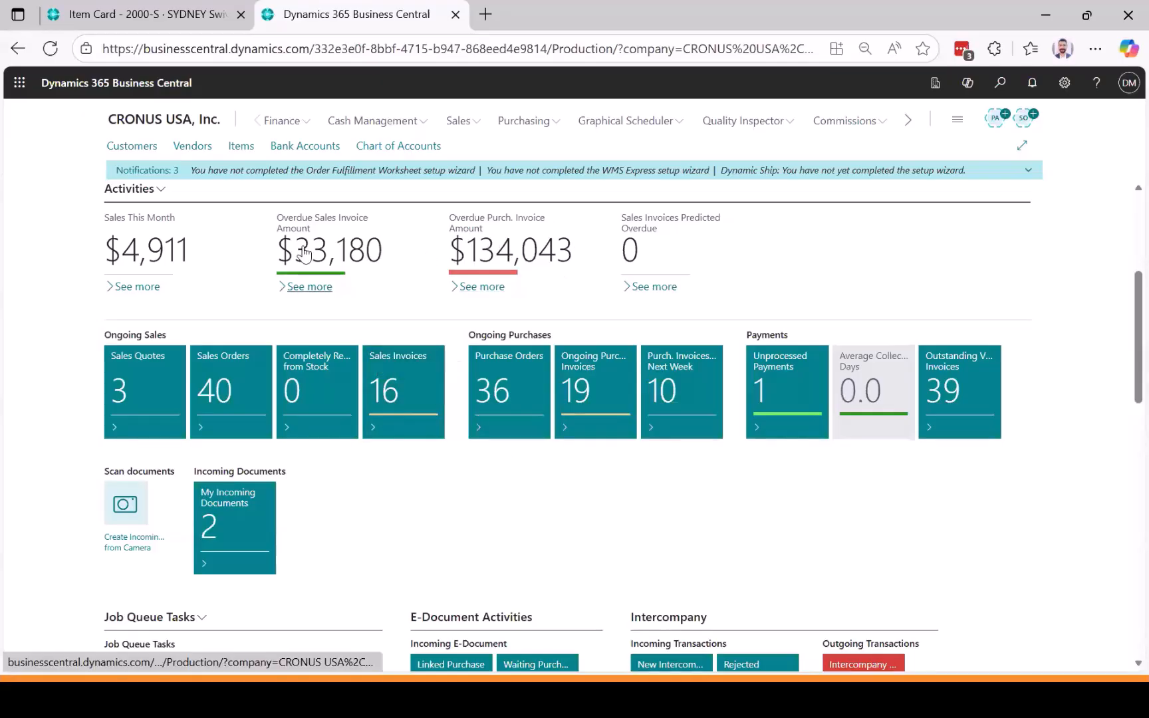
{"action": "scroll", "coordinate": [500, 456], "scroll_direction": "down", "scroll_amount": 3}
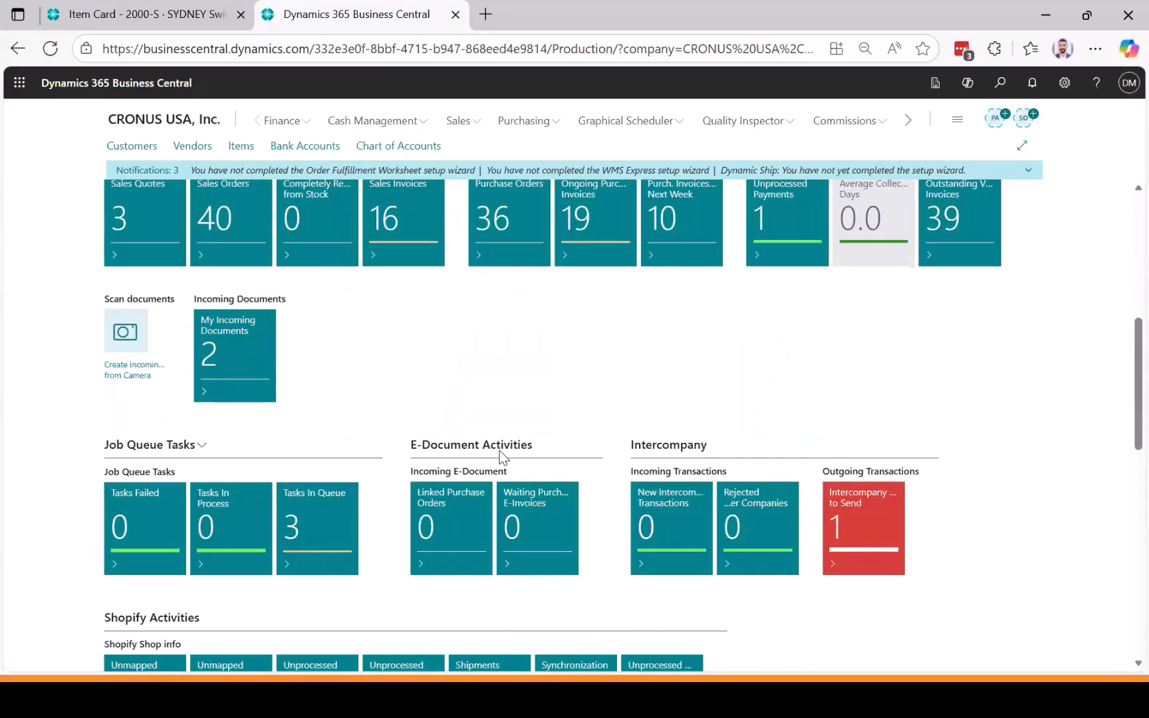
{"action": "scroll", "coordinate": [499, 449], "scroll_direction": "down", "scroll_amount": 2}
{"action": "scroll", "coordinate": [1018, 513], "scroll_direction": "down", "scroll_amount": 5}
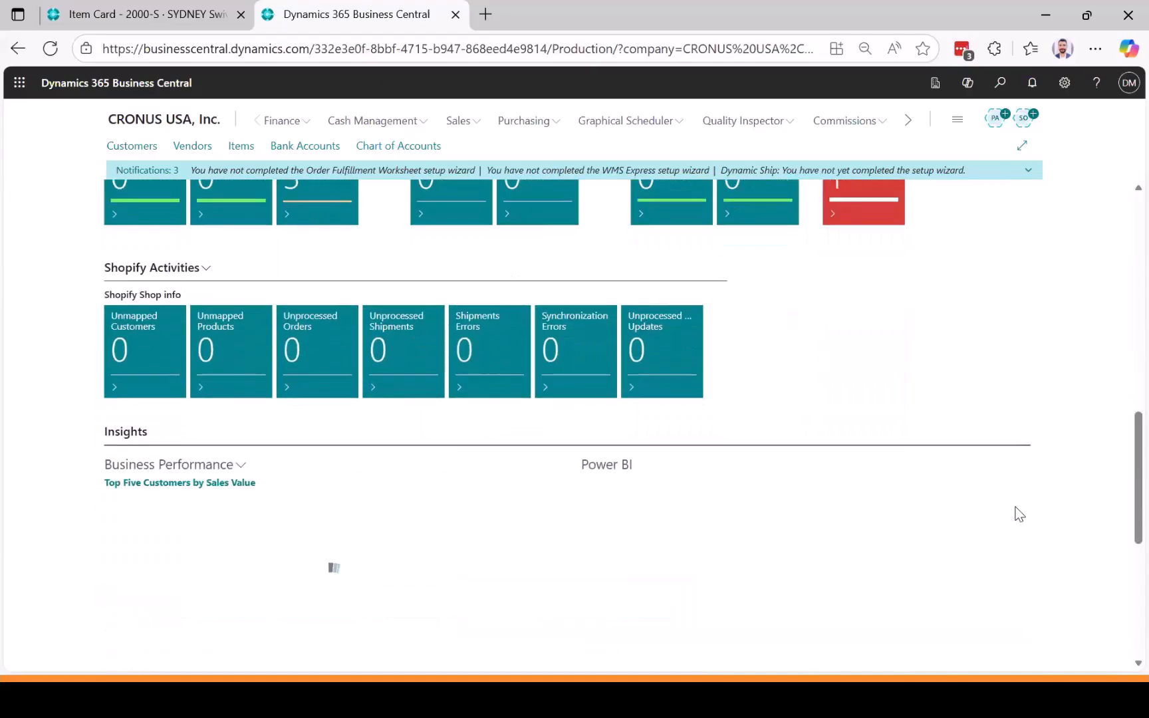
{"action": "scroll", "coordinate": [1018, 513], "scroll_direction": "down", "scroll_amount": 5}
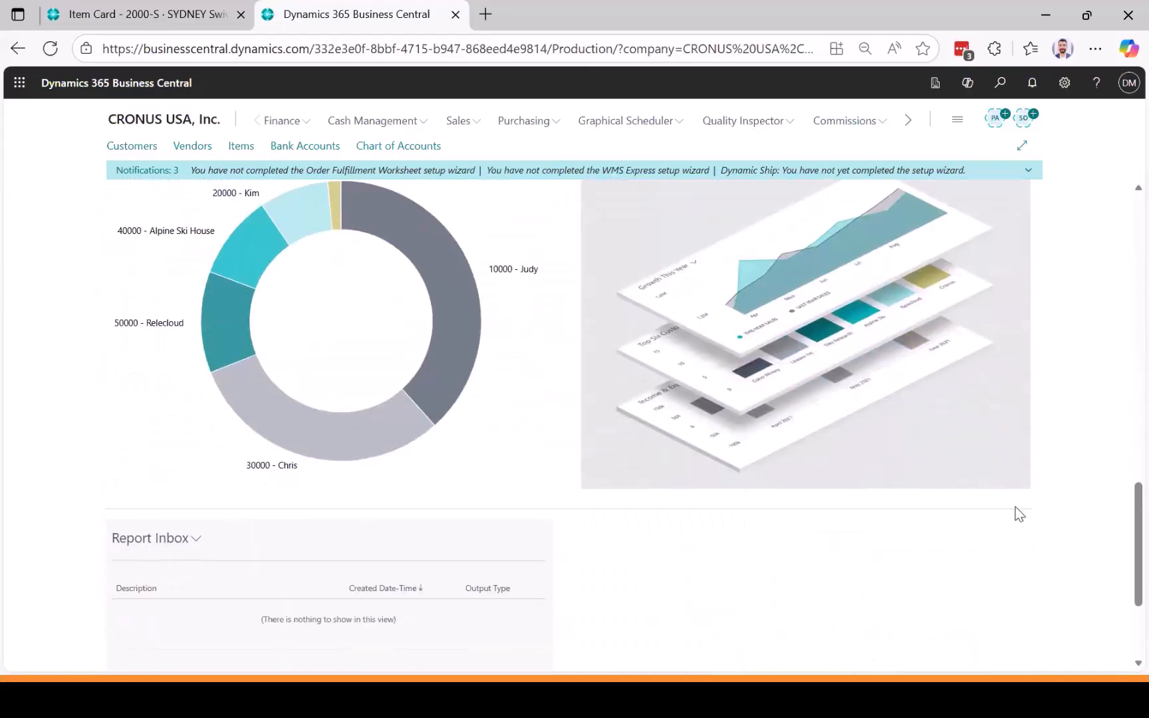
{"action": "scroll", "coordinate": [997, 466], "scroll_direction": "up", "scroll_amount": 2}
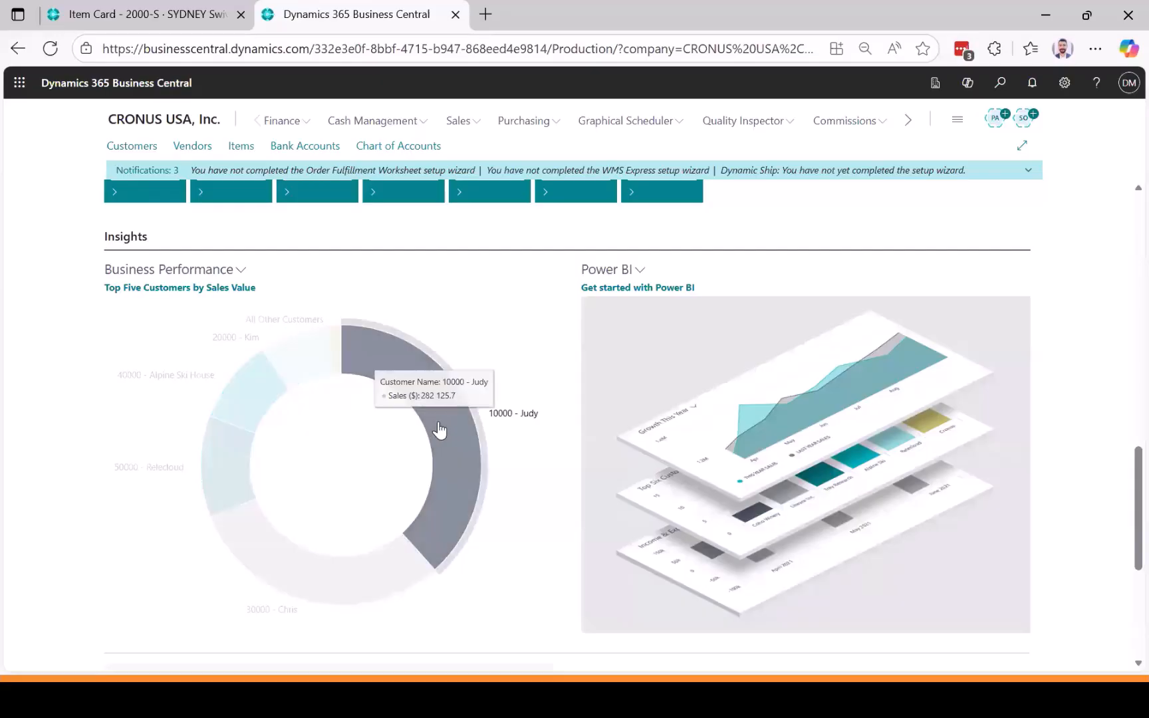
{"action": "scroll", "coordinate": [892, 392], "scroll_direction": "down", "scroll_amount": 5}
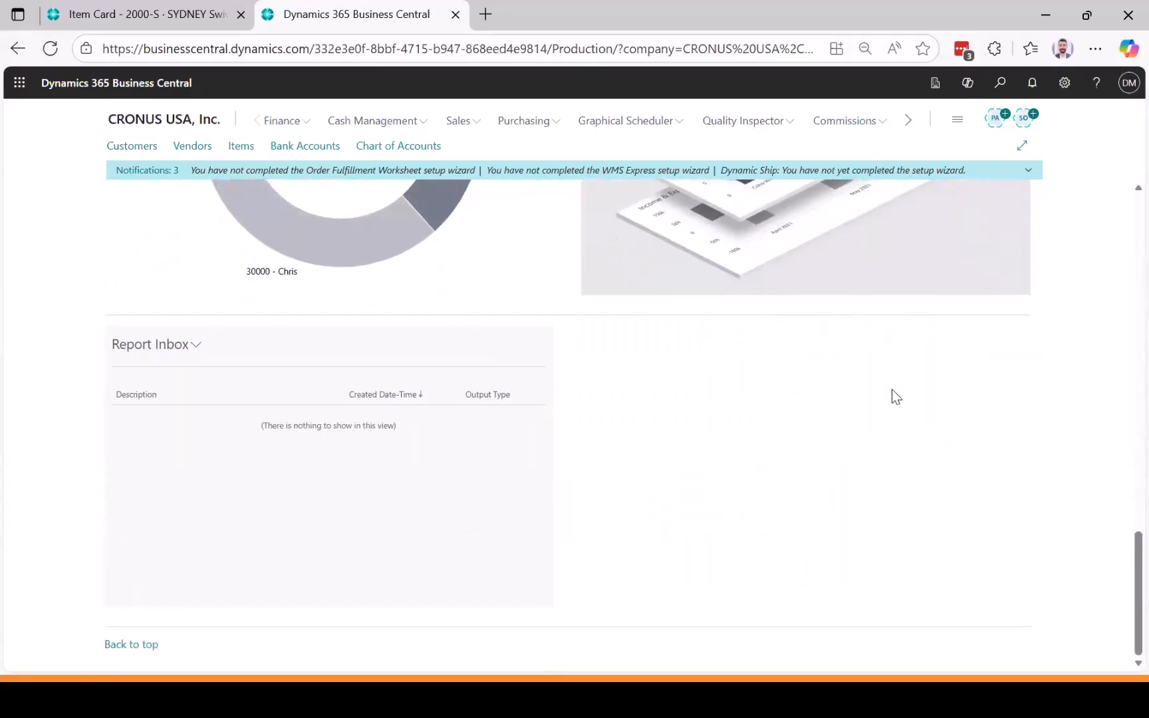
{"action": "scroll", "coordinate": [892, 389], "scroll_direction": "up", "scroll_amount": 6}
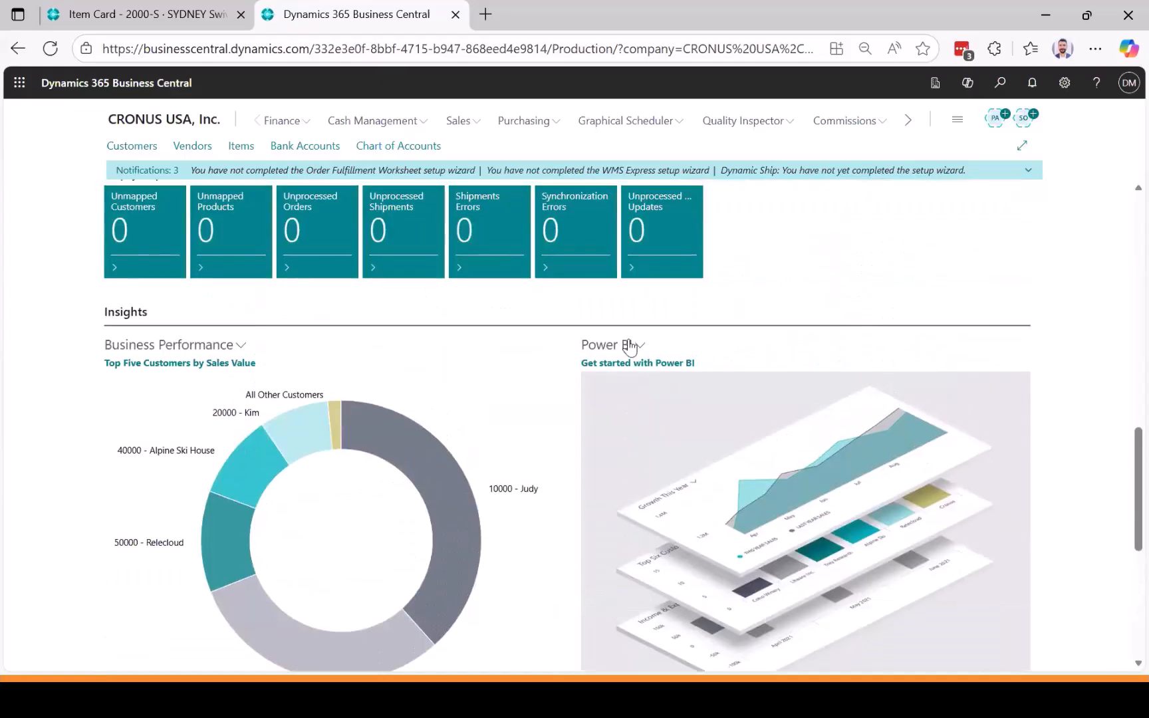
{"action": "scroll", "coordinate": [854, 456], "scroll_direction": "down", "scroll_amount": 3}
{"action": "scroll", "coordinate": [851, 449], "scroll_direction": "down", "scroll_amount": 3}
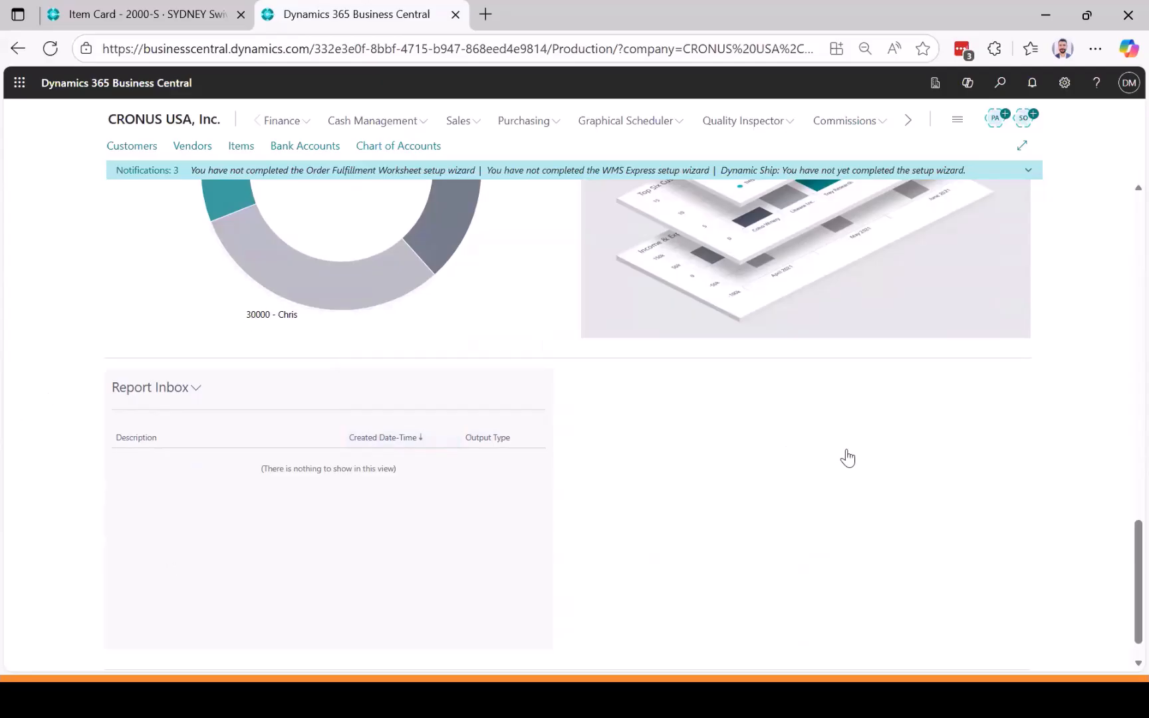
{"action": "scroll", "coordinate": [847, 450], "scroll_direction": "up", "scroll_amount": 8}
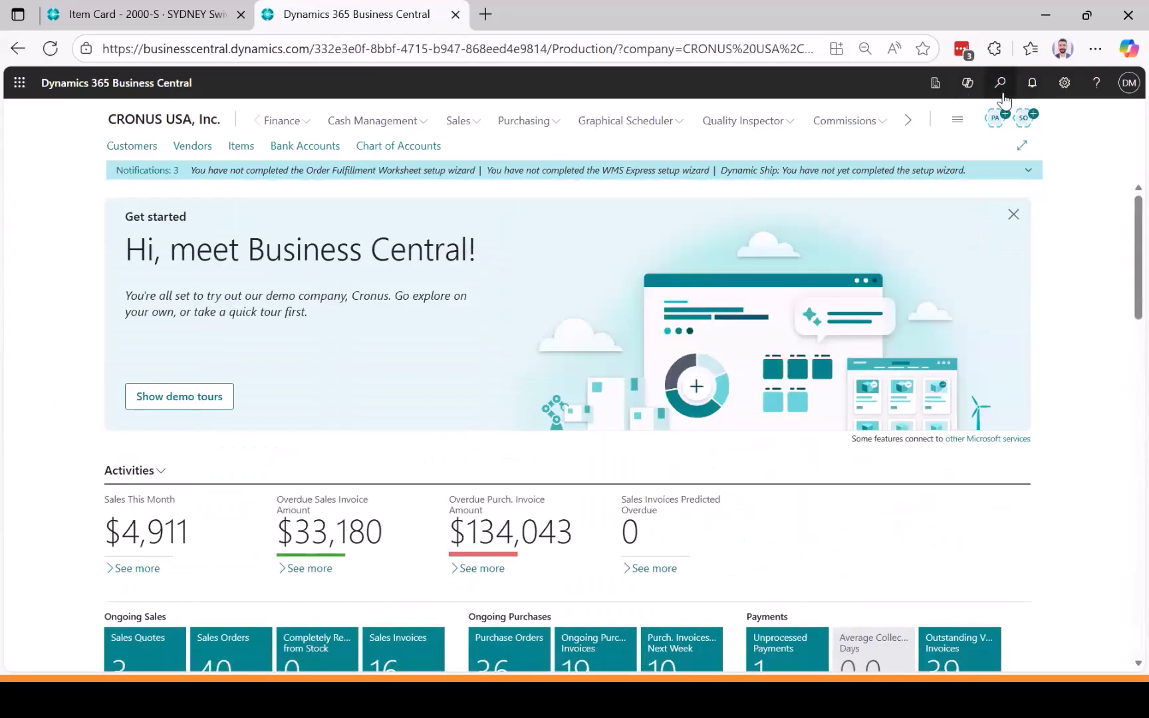
Search for "item" and open the Items list
{"action": "left_click", "coordinate": [1001, 84]}
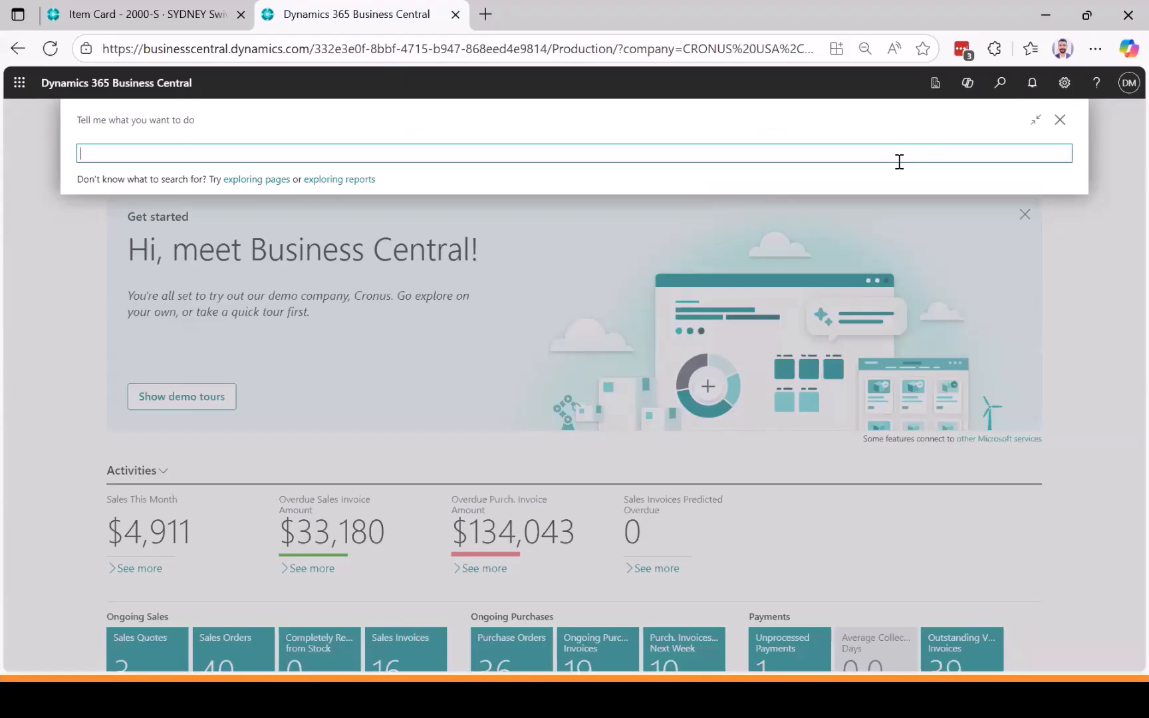
{"action": "type", "text": "item"}
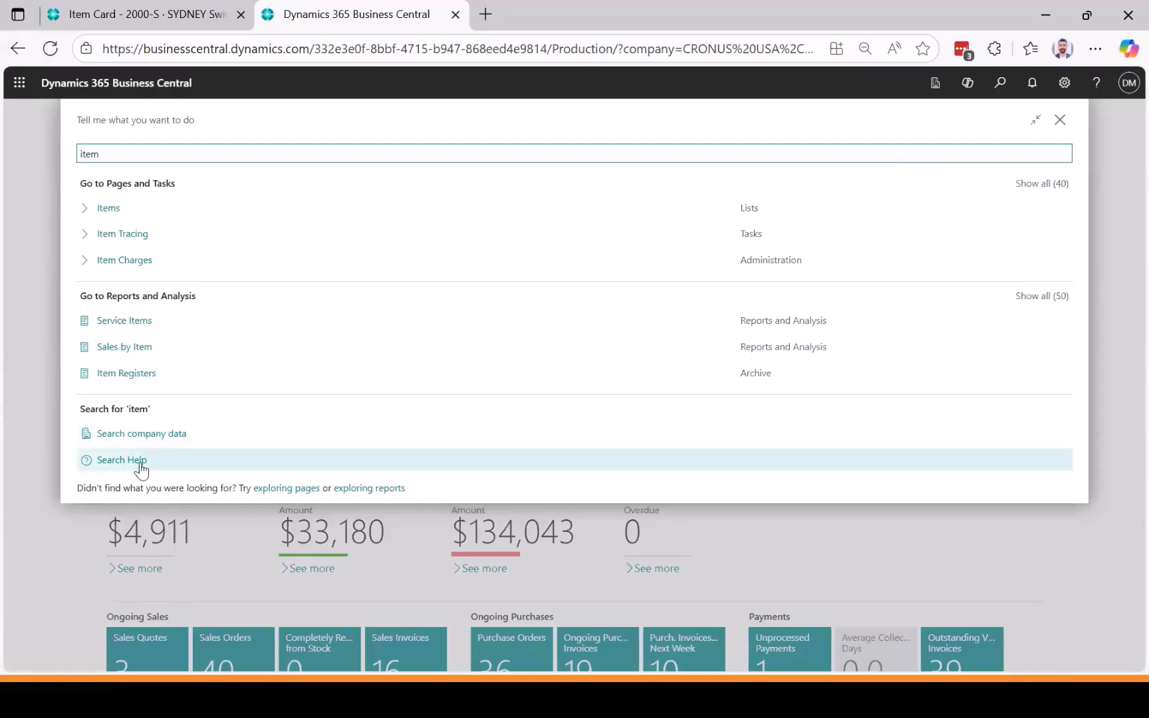
{"action": "left_click", "coordinate": [95, 214]}
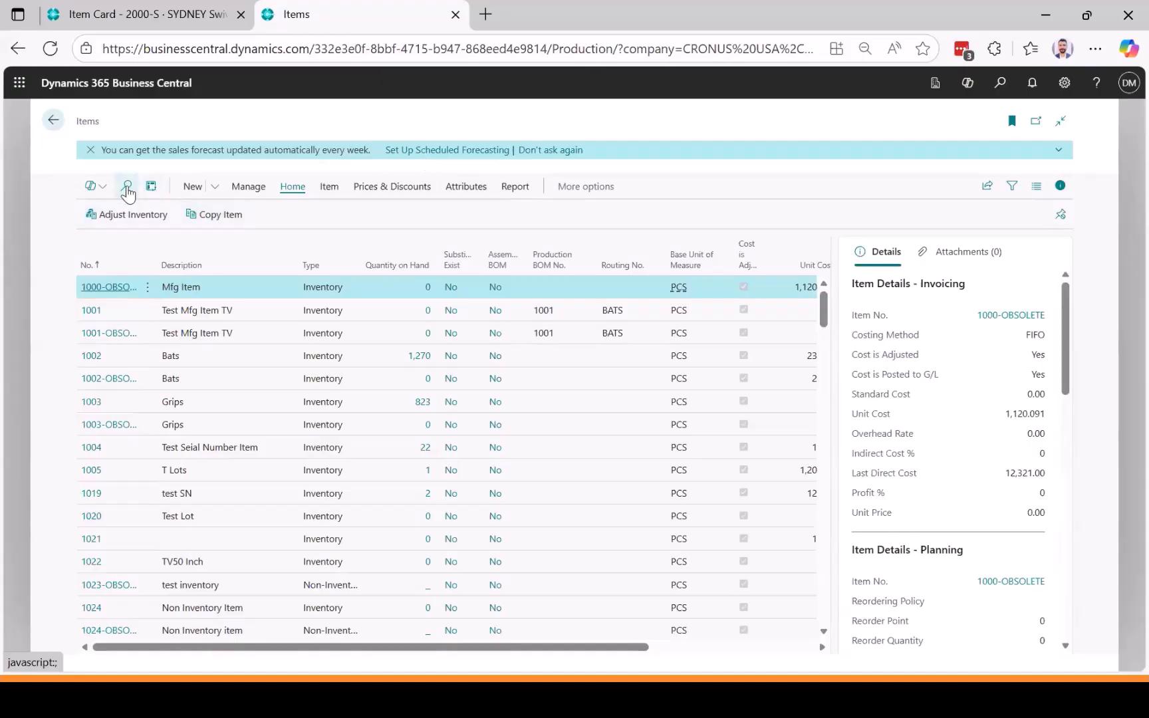
Search the items list for "syd" and open the card of item 2000-S, SYDNEY Swivel Chair, green
{"action": "left_click", "coordinate": [125, 186]}
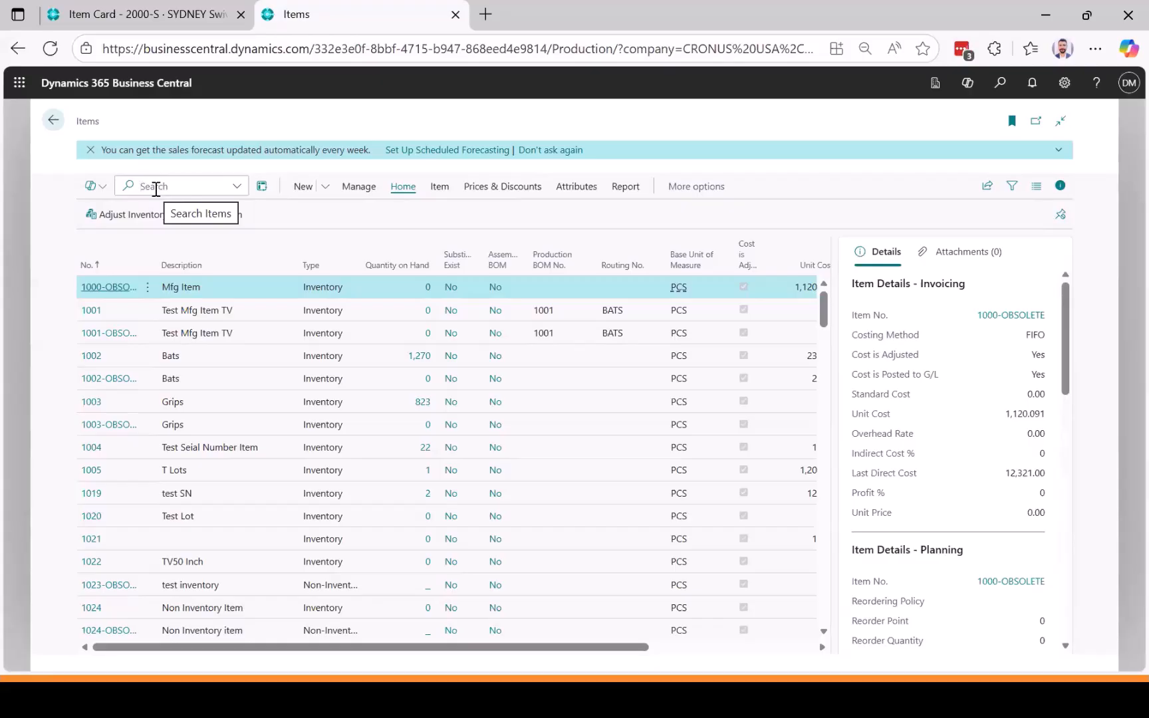
{"action": "type", "text": "syd"}
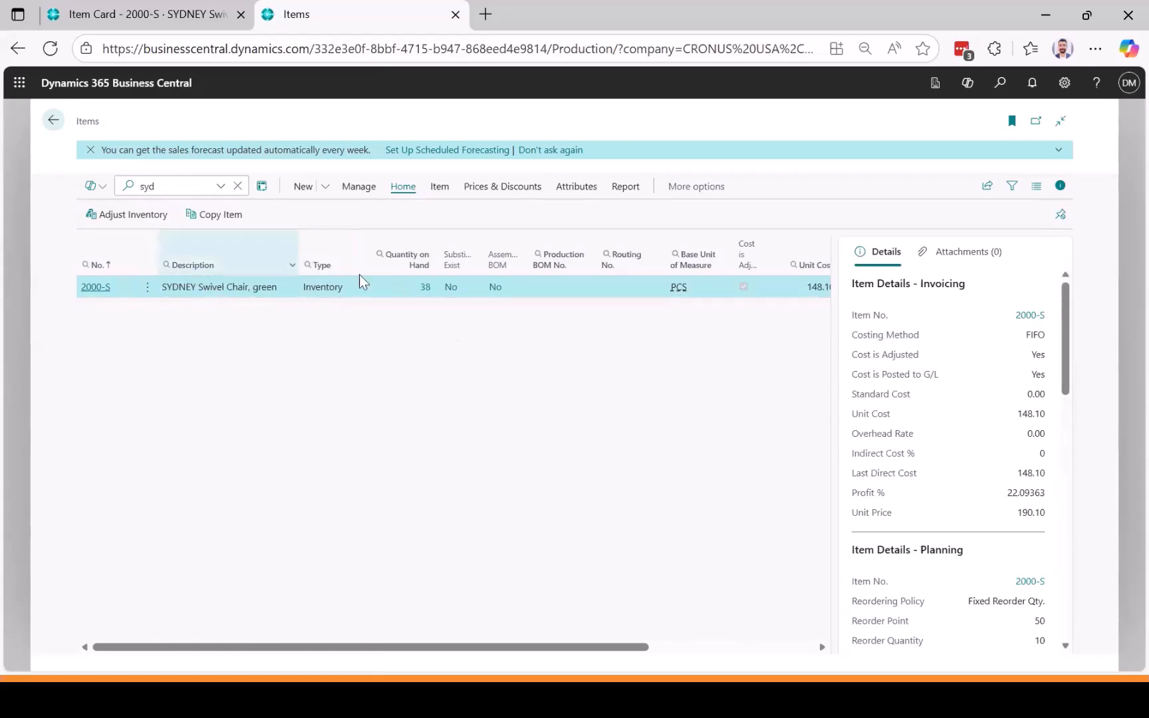
{"action": "scroll", "coordinate": [550, 431], "scroll_direction": "right", "scroll_amount": 5}
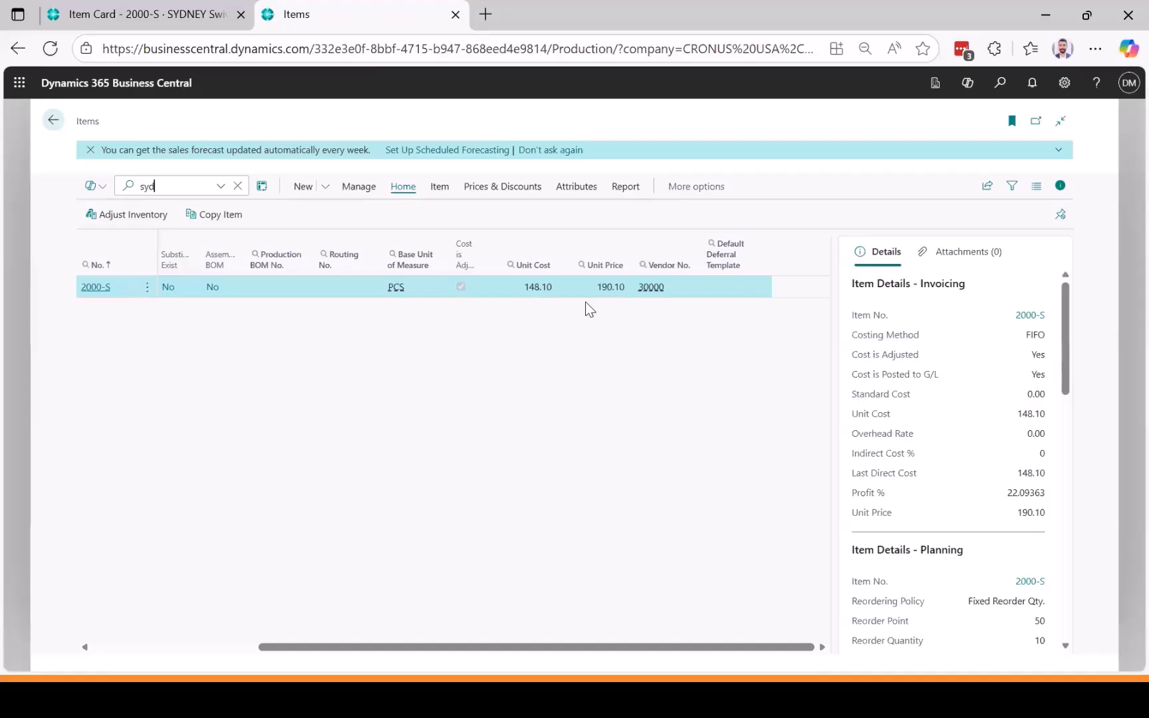
{"action": "scroll", "coordinate": [644, 410], "scroll_direction": "left", "scroll_amount": 5}
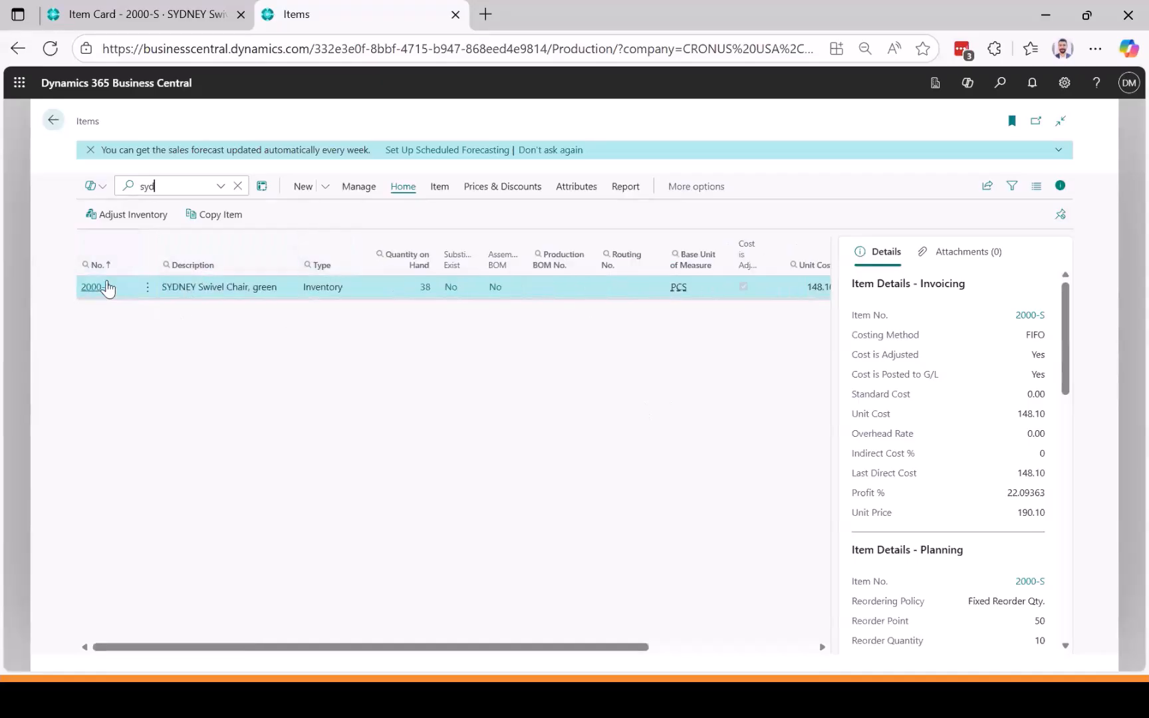
{"action": "double_click", "coordinate": [145, 187]}
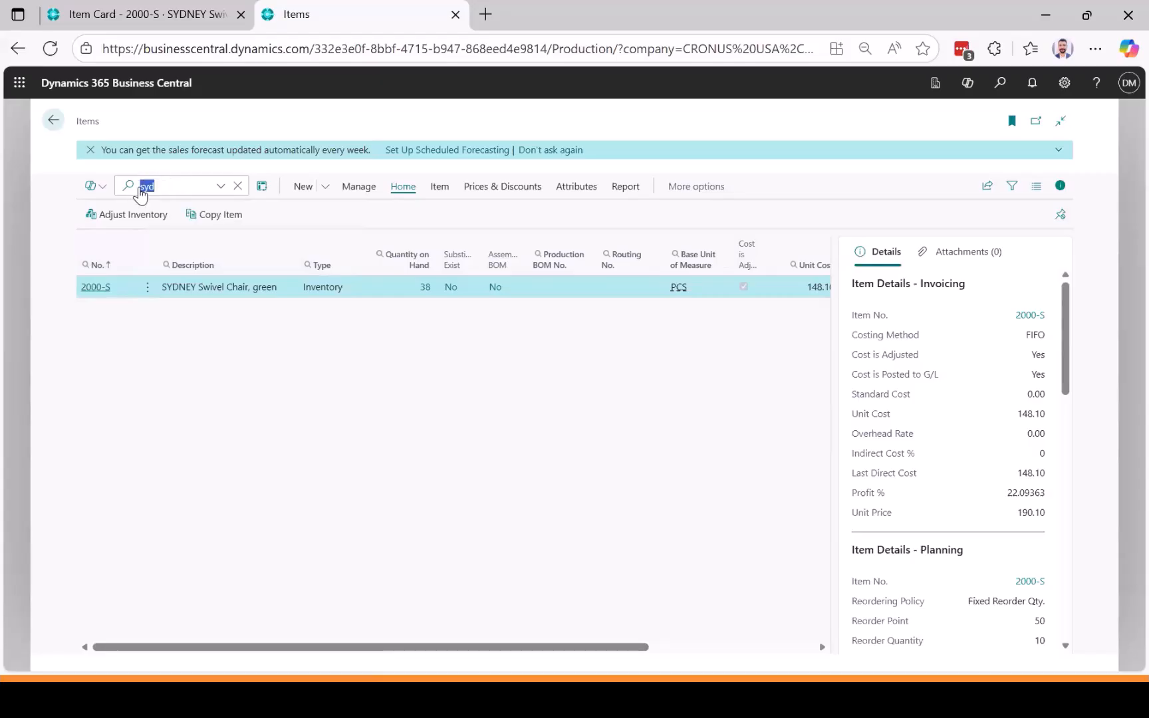
{"action": "left_click", "coordinate": [92, 289]}
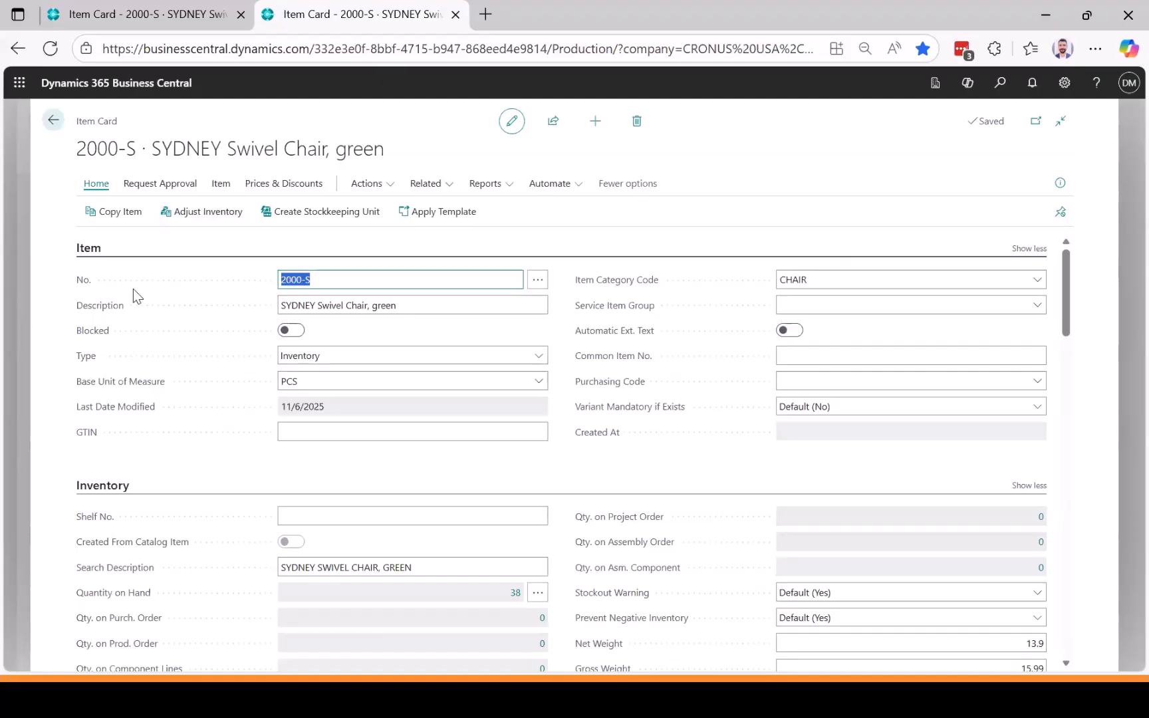
Examine the item card's sections from inventory through prices, replenishment, planning, item tracking and warehouse
{"action": "scroll", "coordinate": [160, 457], "scroll_direction": "down", "scroll_amount": 5}
{"action": "scroll", "coordinate": [190, 525], "scroll_direction": "down", "scroll_amount": 6}
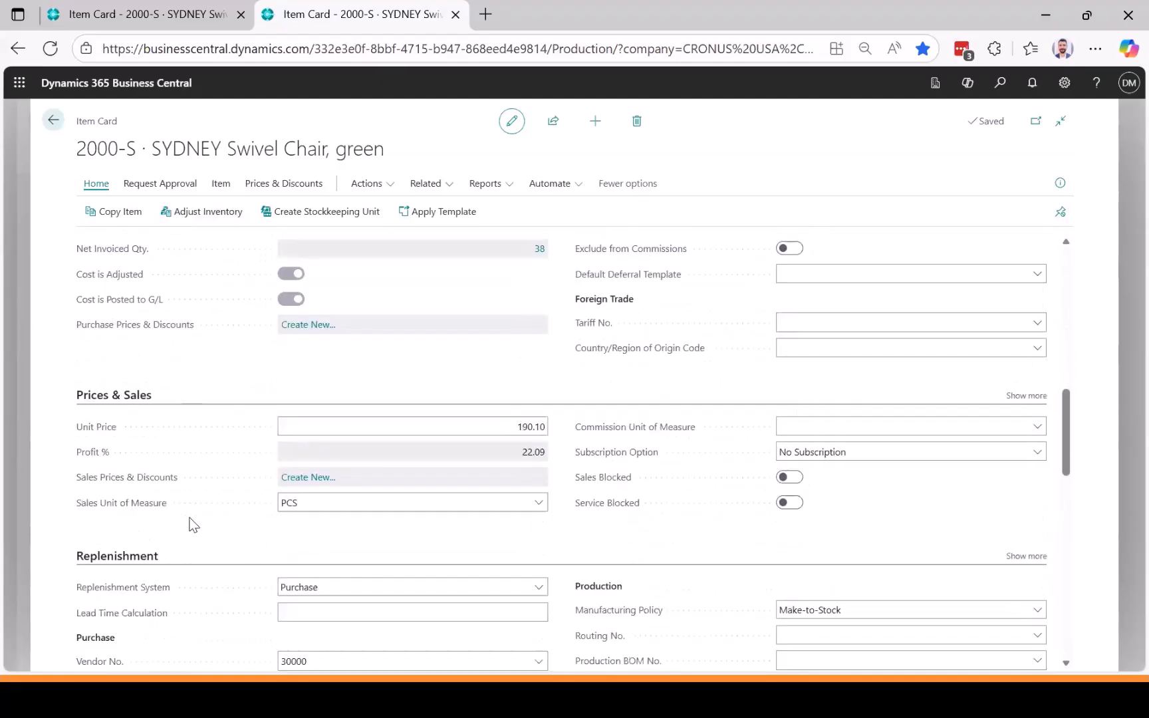
{"action": "scroll", "coordinate": [174, 439], "scroll_direction": "down", "scroll_amount": 10}
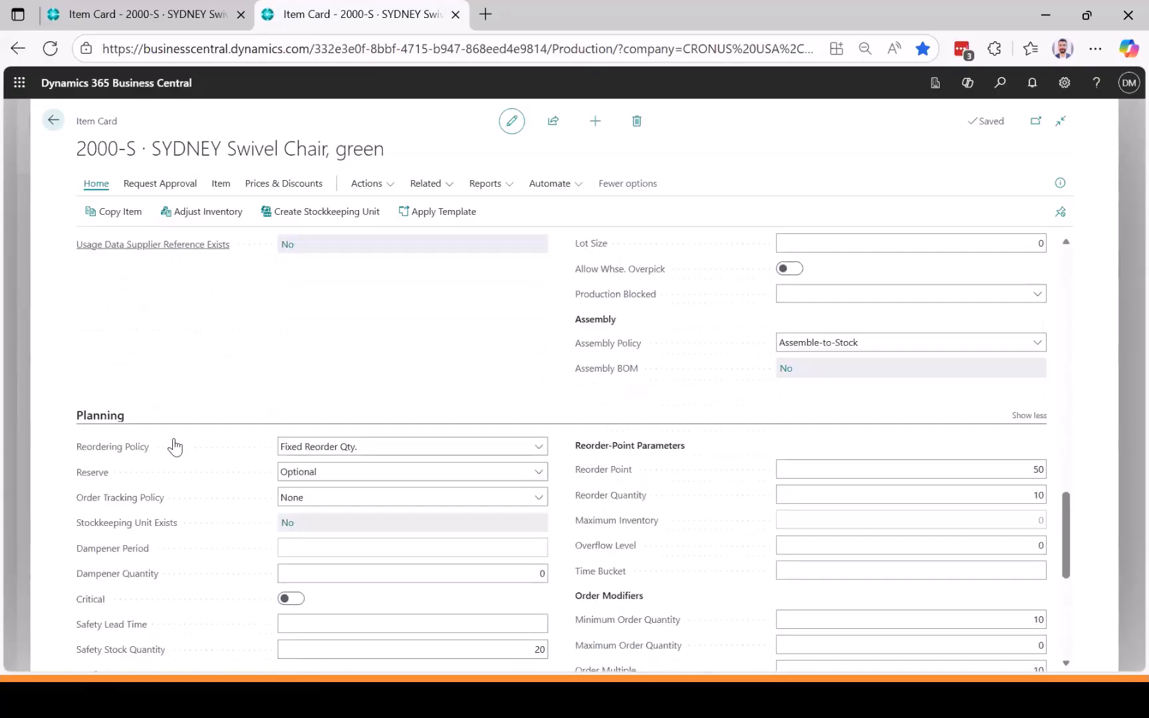
{"action": "scroll", "coordinate": [176, 624], "scroll_direction": "down", "scroll_amount": 1}
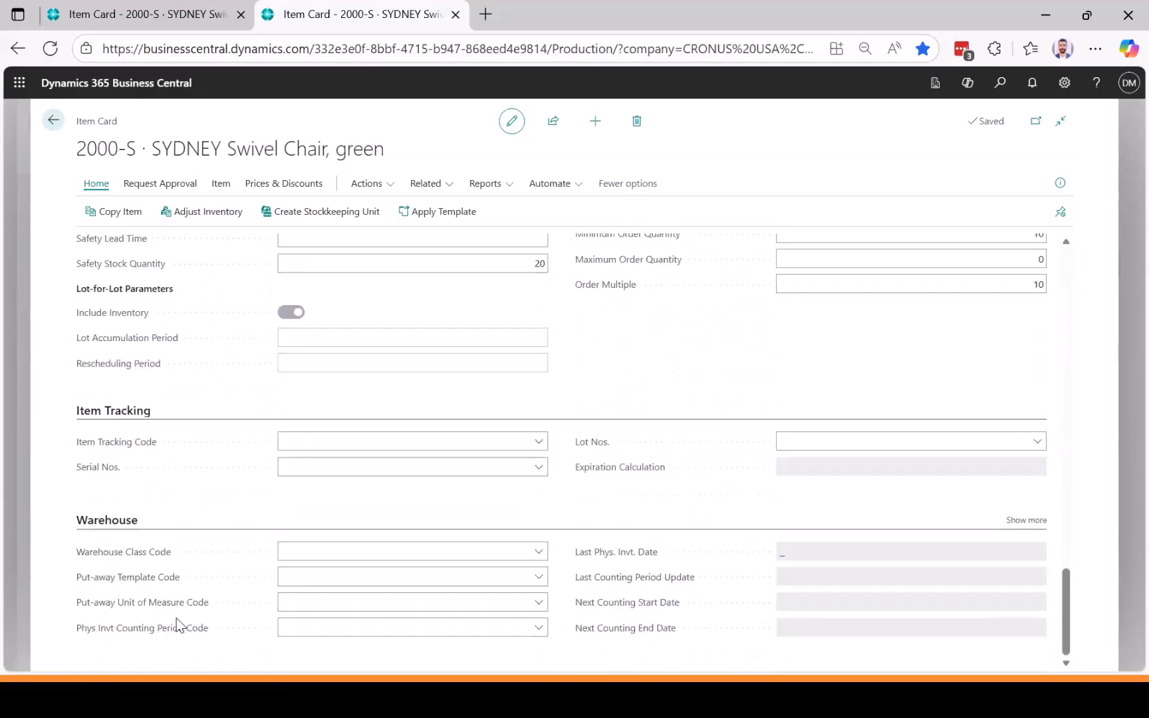
{"action": "scroll", "coordinate": [177, 624], "scroll_direction": "up", "scroll_amount": 9}
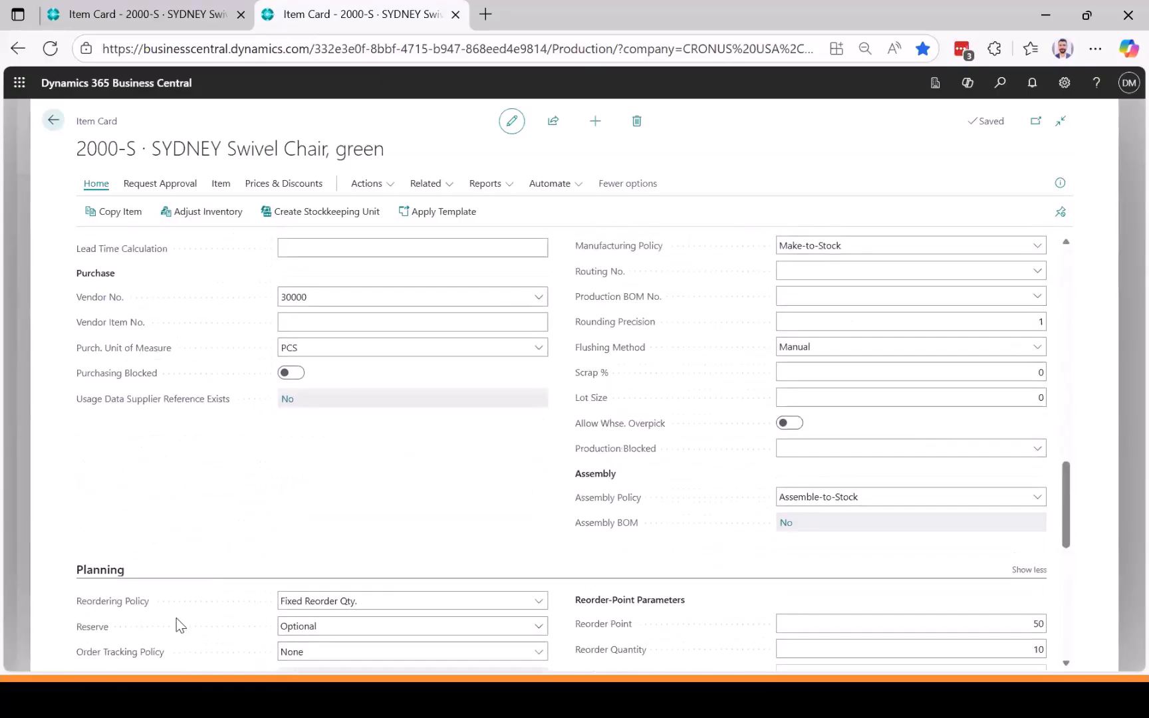
{"action": "scroll", "coordinate": [176, 623], "scroll_direction": "up", "scroll_amount": 2}
{"action": "scroll", "coordinate": [160, 537], "scroll_direction": "down", "scroll_amount": 5}
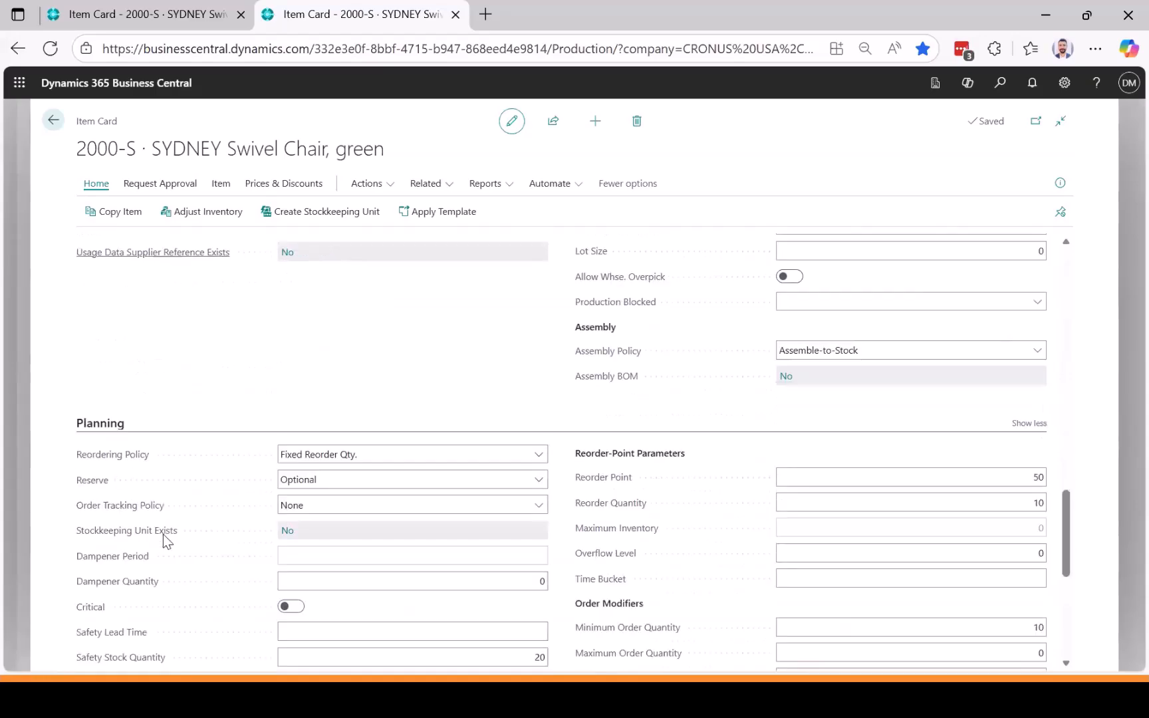
{"action": "scroll", "coordinate": [99, 339], "scroll_direction": "down", "scroll_amount": 2}
{"action": "scroll", "coordinate": [133, 390], "scroll_direction": "up", "scroll_amount": 8}
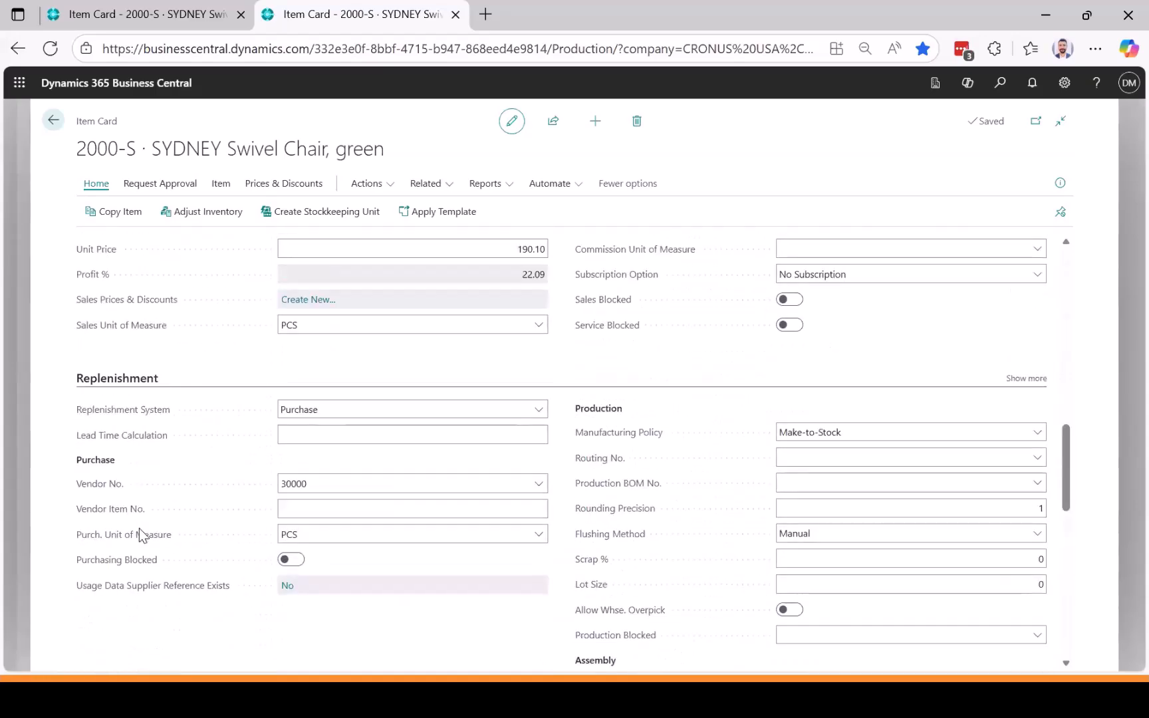
{"action": "scroll", "coordinate": [139, 532], "scroll_direction": "down", "scroll_amount": 1}
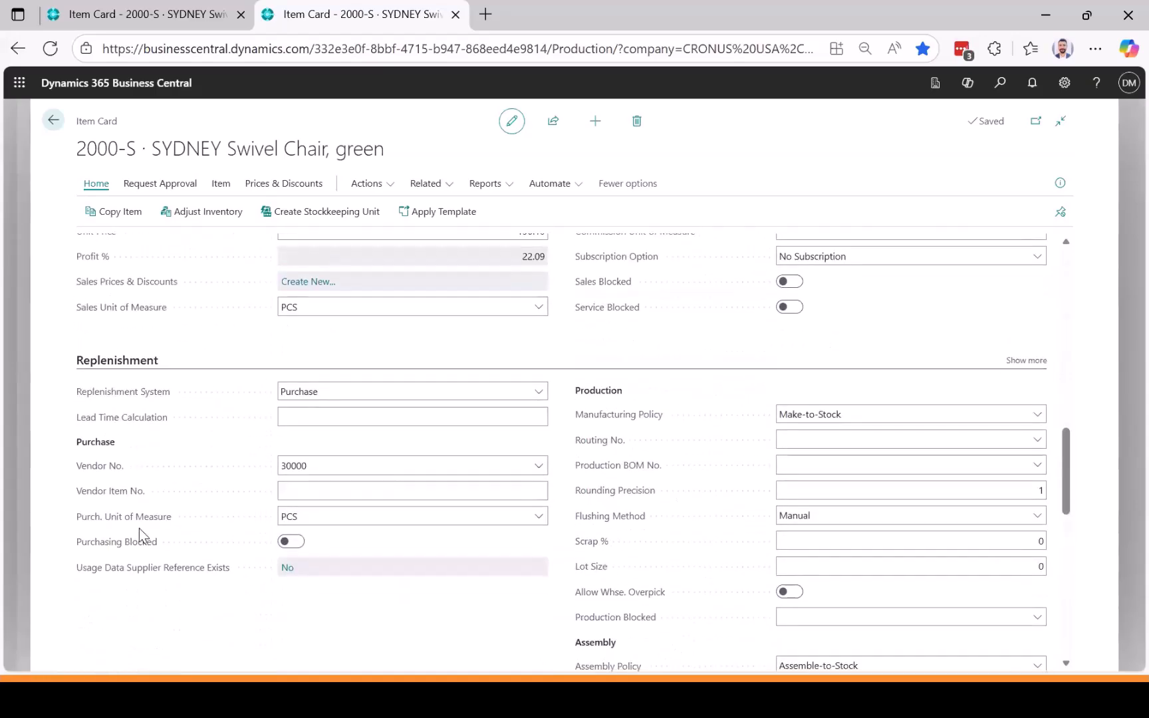
Show the item's details pane and review its picture, marketing text, attributes, forecast, commission and sales statistics, and subscription packages
{"action": "left_click", "coordinate": [1060, 184]}
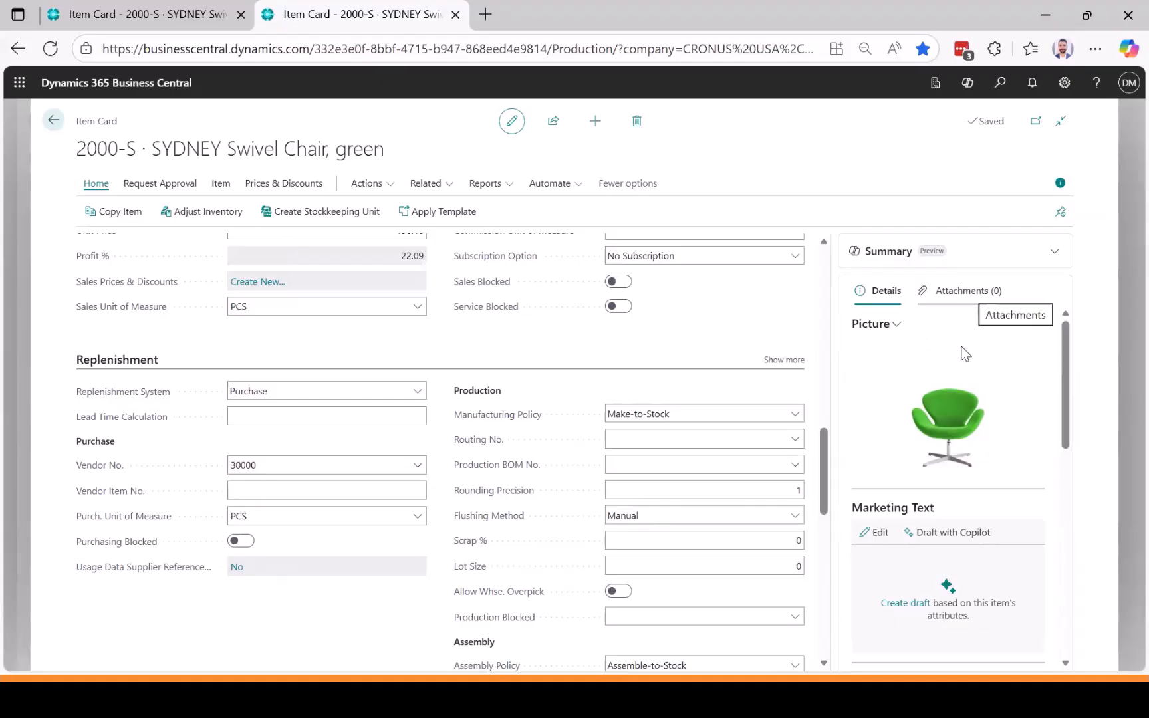
{"action": "scroll", "coordinate": [1027, 402], "scroll_direction": "down", "scroll_amount": 3}
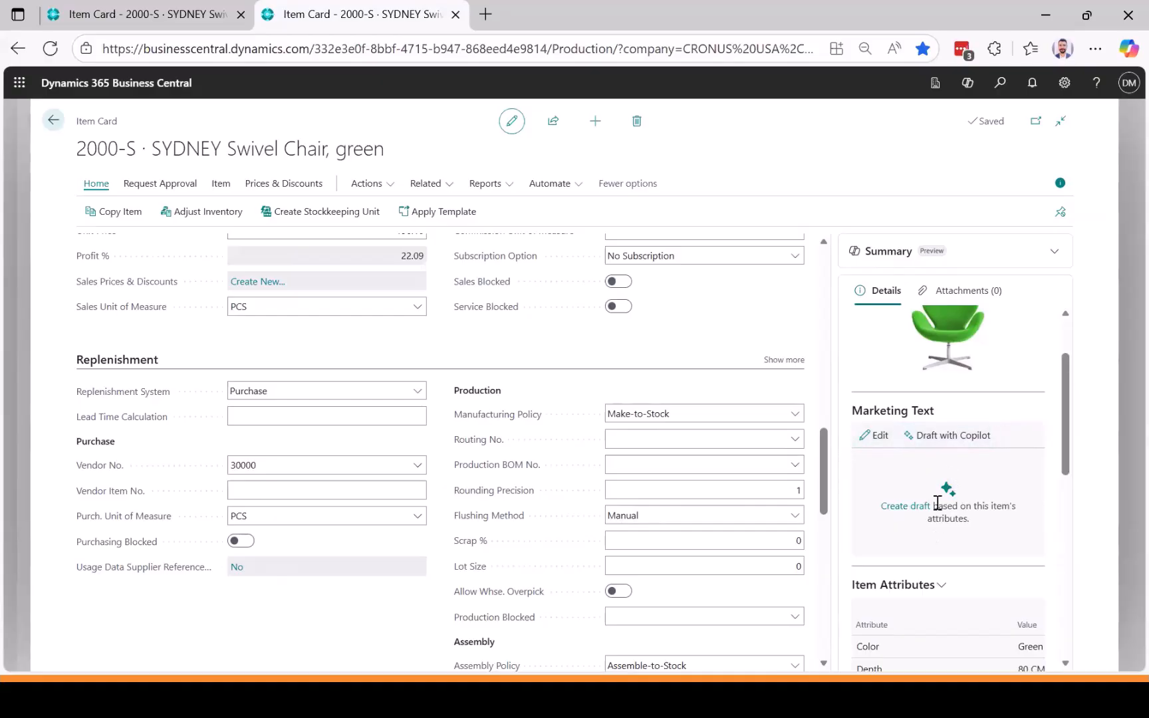
{"action": "scroll", "coordinate": [937, 503], "scroll_direction": "down", "scroll_amount": 3}
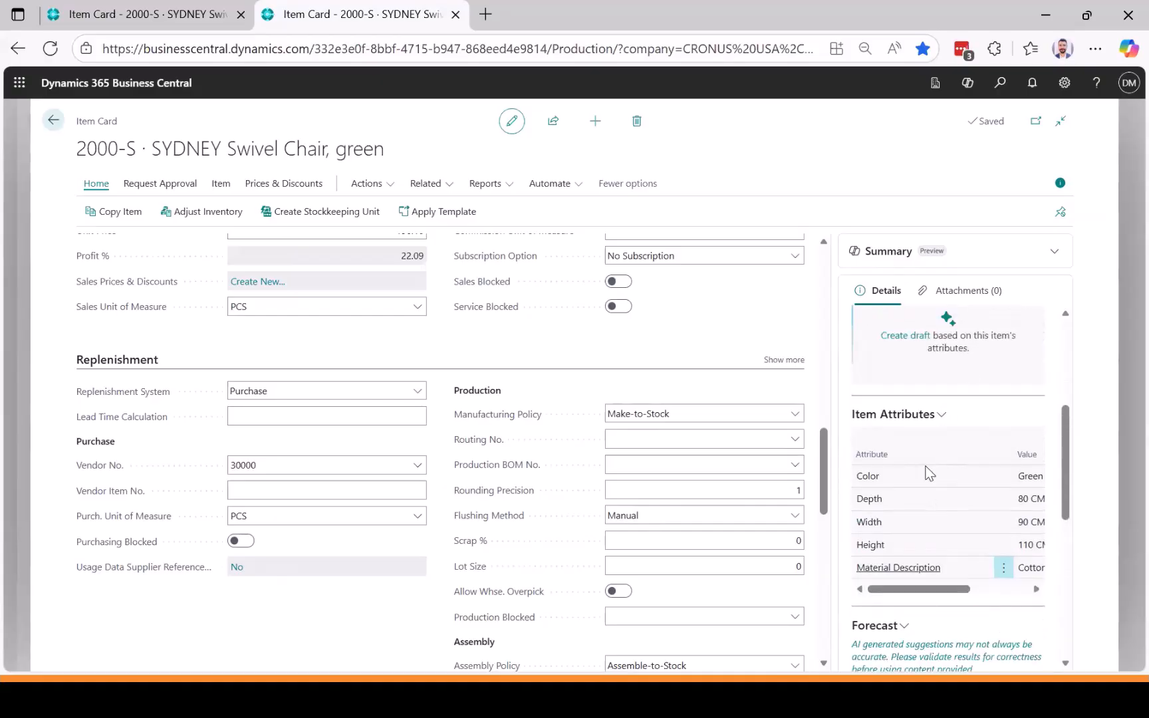
{"action": "scroll", "coordinate": [959, 549], "scroll_direction": "down", "scroll_amount": 3}
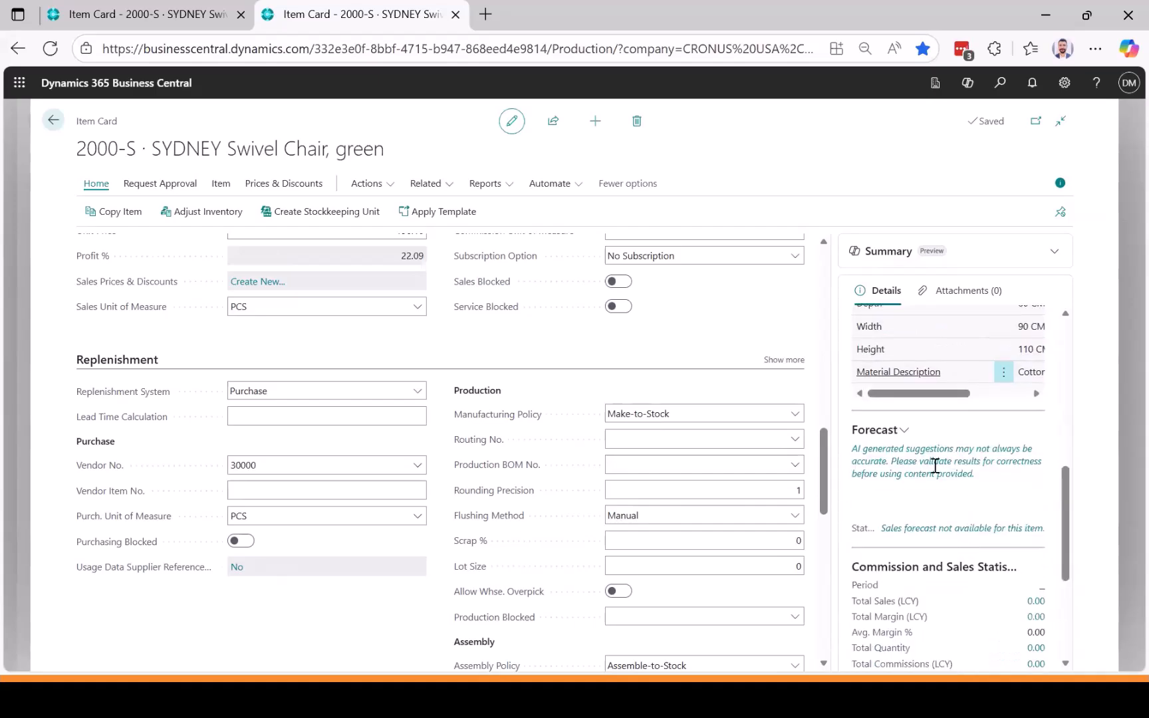
{"action": "scroll", "coordinate": [935, 465], "scroll_direction": "down", "scroll_amount": 3}
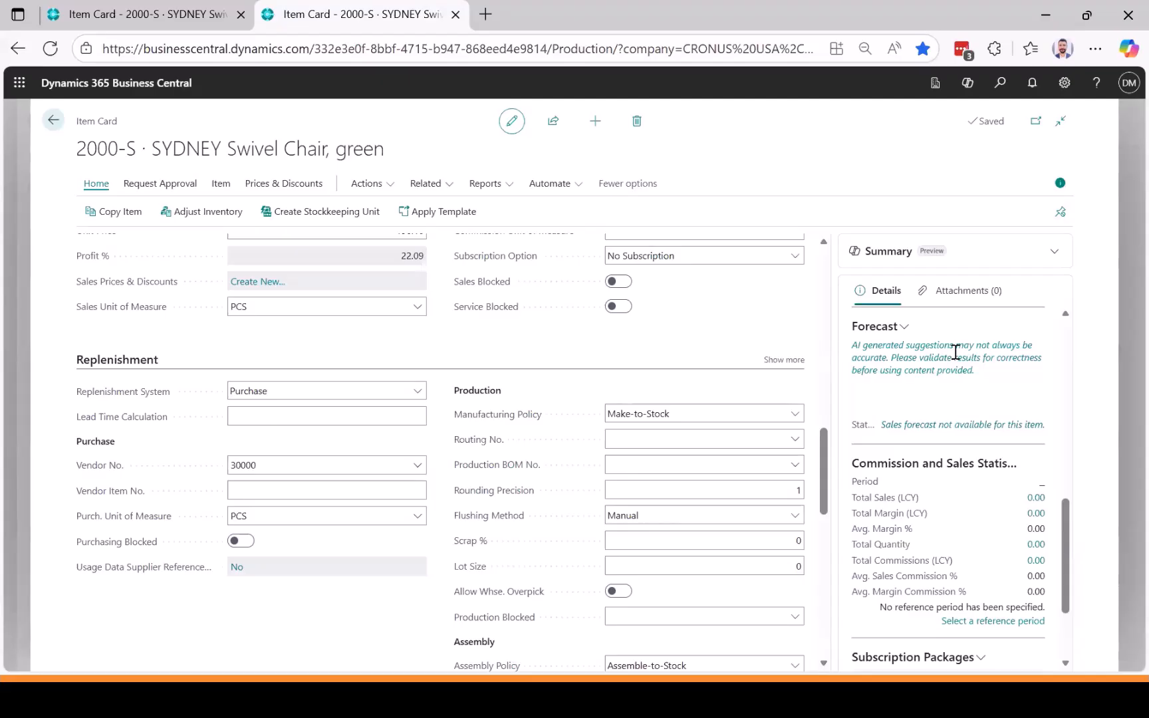
{"action": "scroll", "coordinate": [956, 352], "scroll_direction": "down", "scroll_amount": 2}
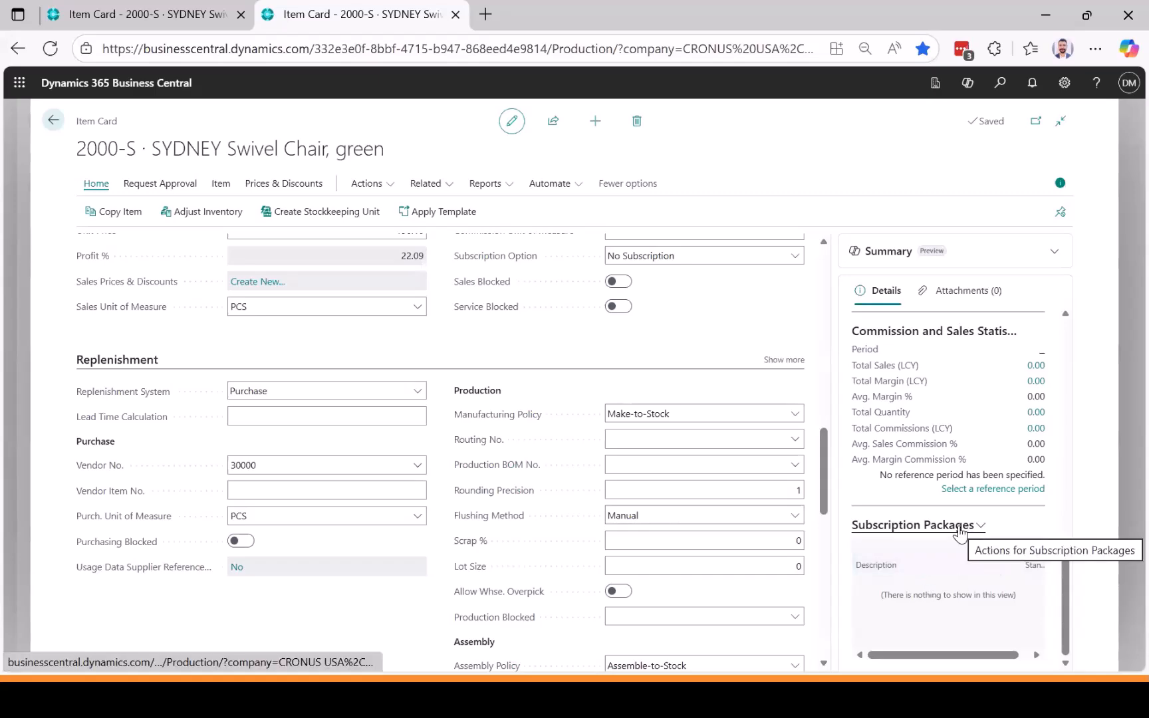
{"action": "scroll", "coordinate": [540, 465], "scroll_direction": "down", "scroll_amount": 1}
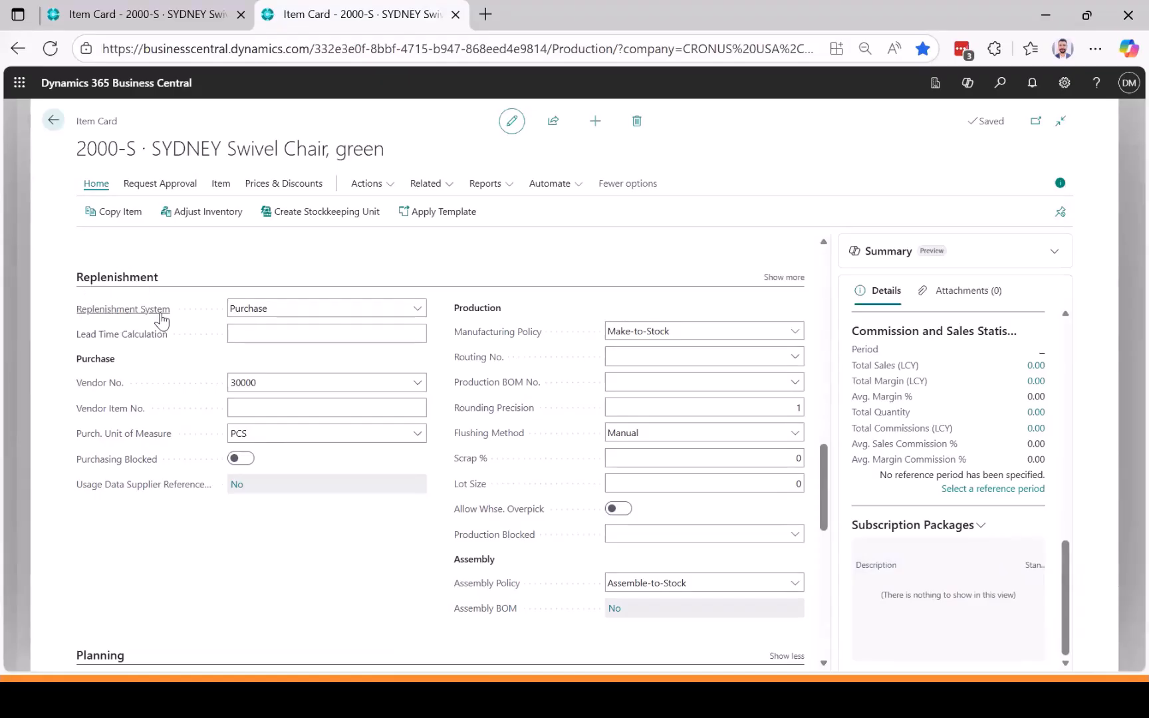
Choose Purchase as the item's replenishment system and set its lead time calculation to 2D
{"action": "left_click", "coordinate": [268, 308]}
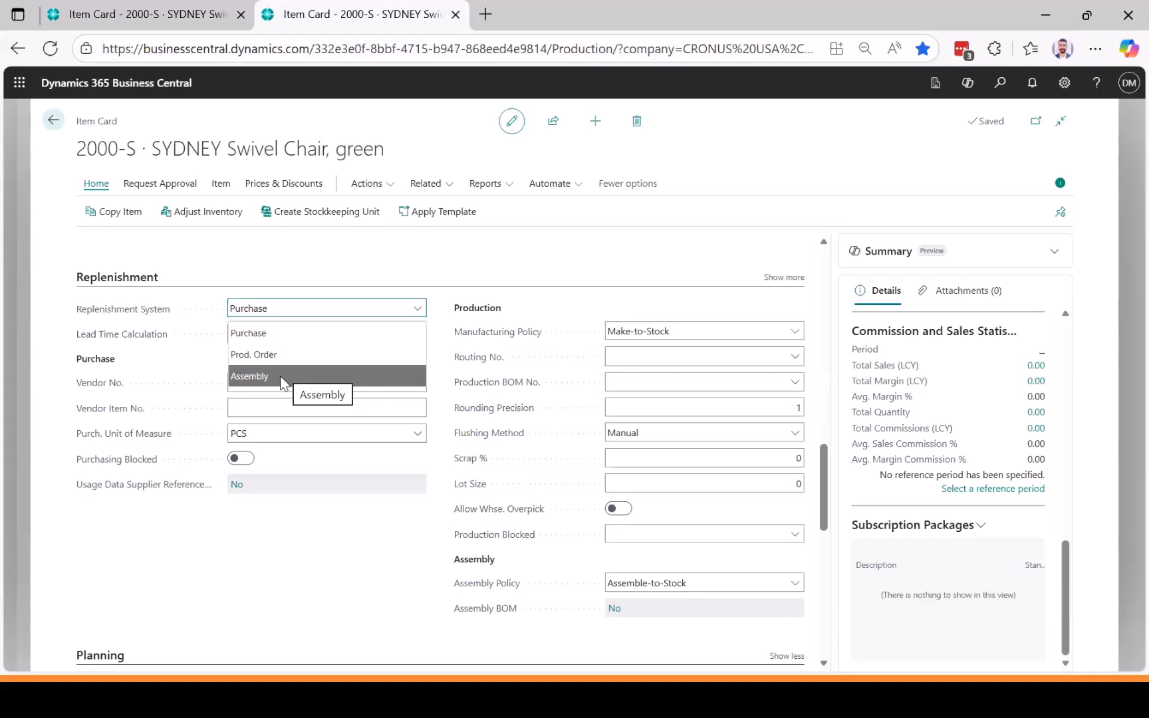
{"action": "left_click", "coordinate": [297, 332]}
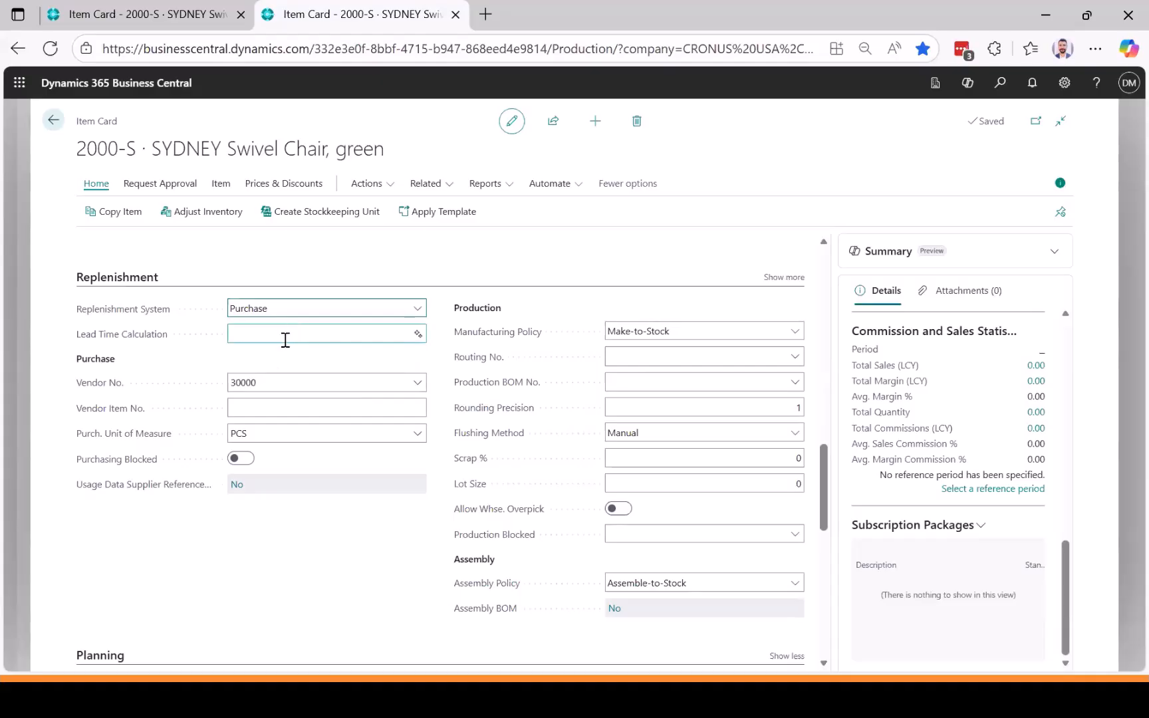
{"action": "left_click", "coordinate": [289, 337]}
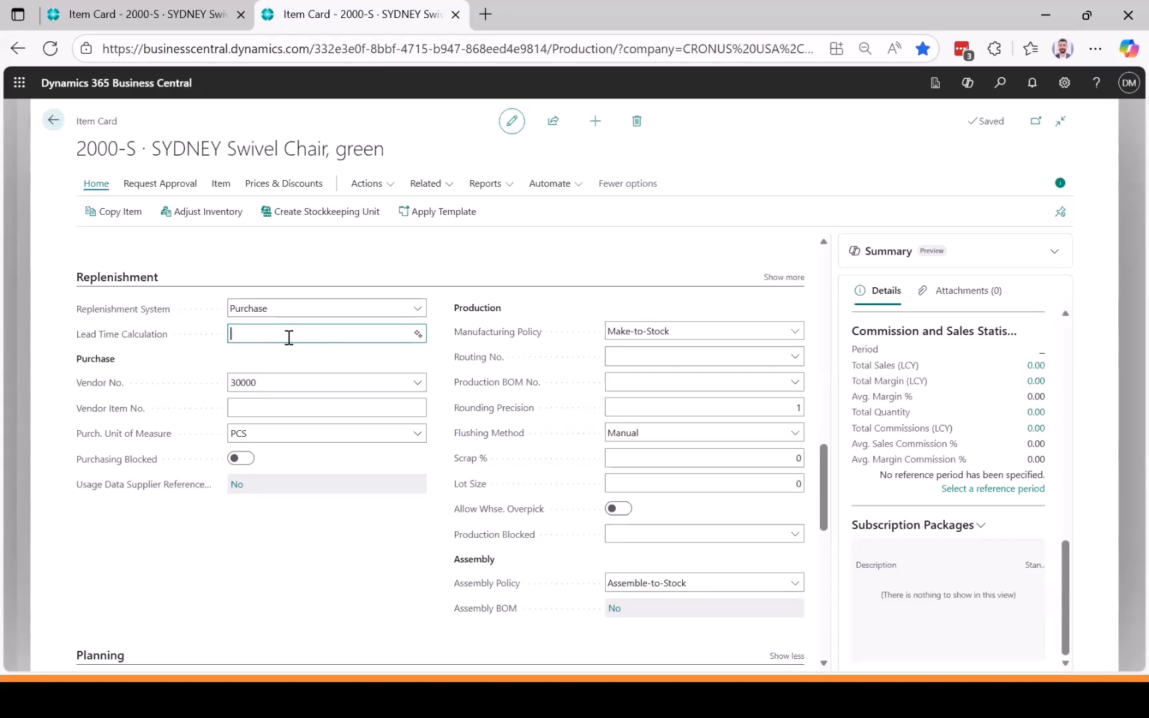
{"action": "type", "text": "2D"}
{"action": "key", "text": "Tab"}
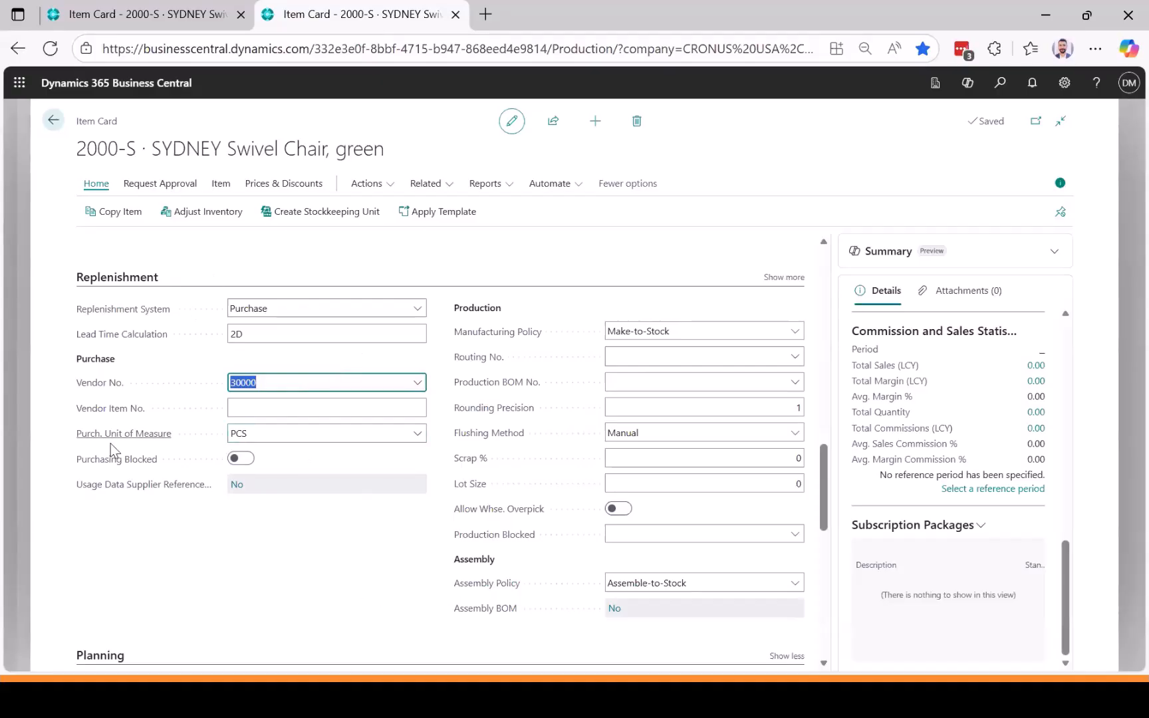
{"action": "left_click", "coordinate": [261, 433]}
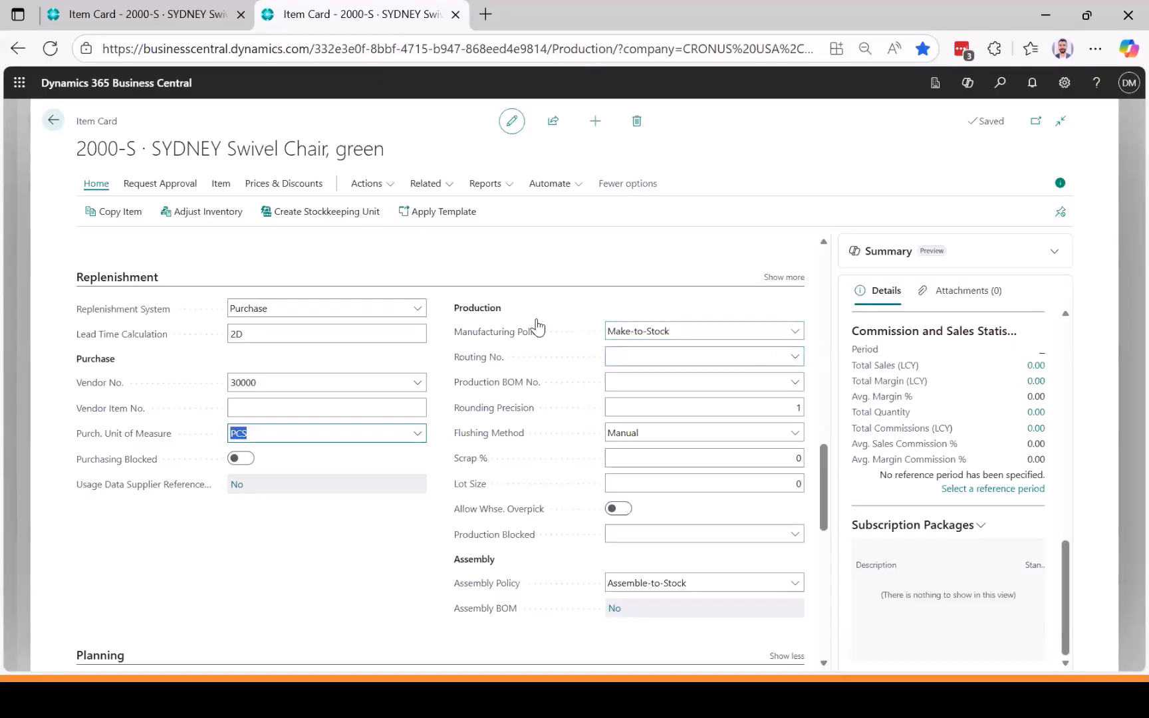
Review the reordering policy options in the Planning section, keeping Fixed Reorder Qty., and view the order tracking policy options
{"action": "scroll", "coordinate": [358, 598], "scroll_direction": "down", "scroll_amount": 3}
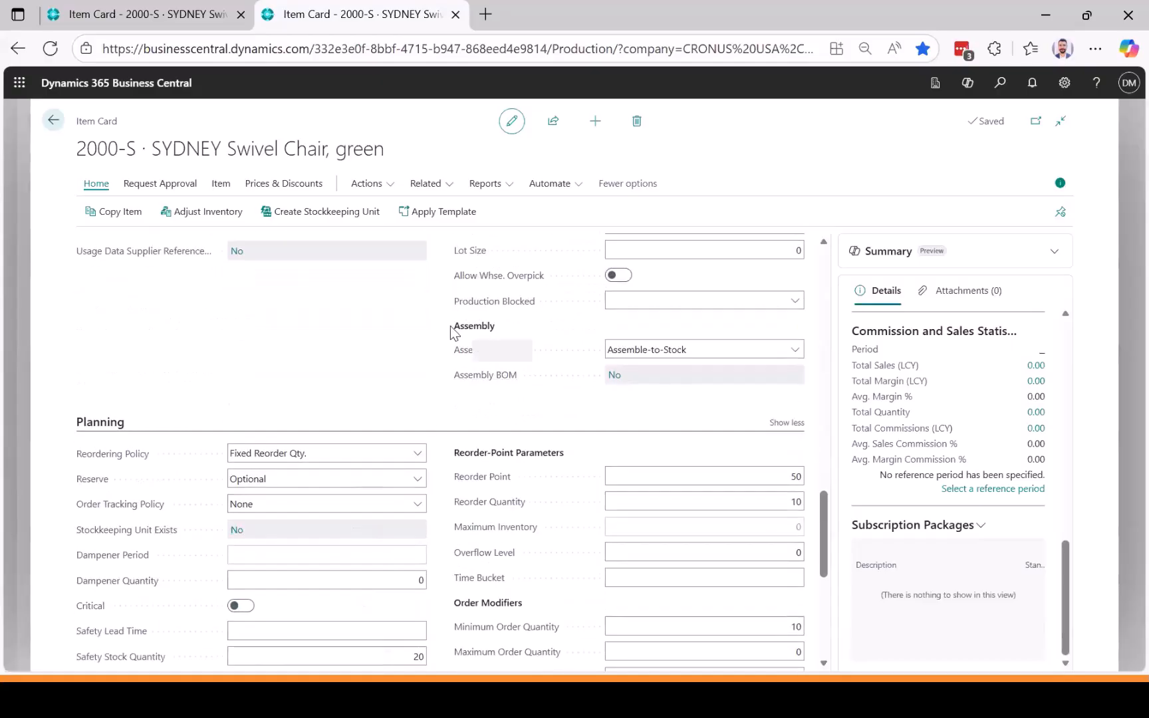
{"action": "scroll", "coordinate": [372, 391], "scroll_direction": "down", "scroll_amount": 2}
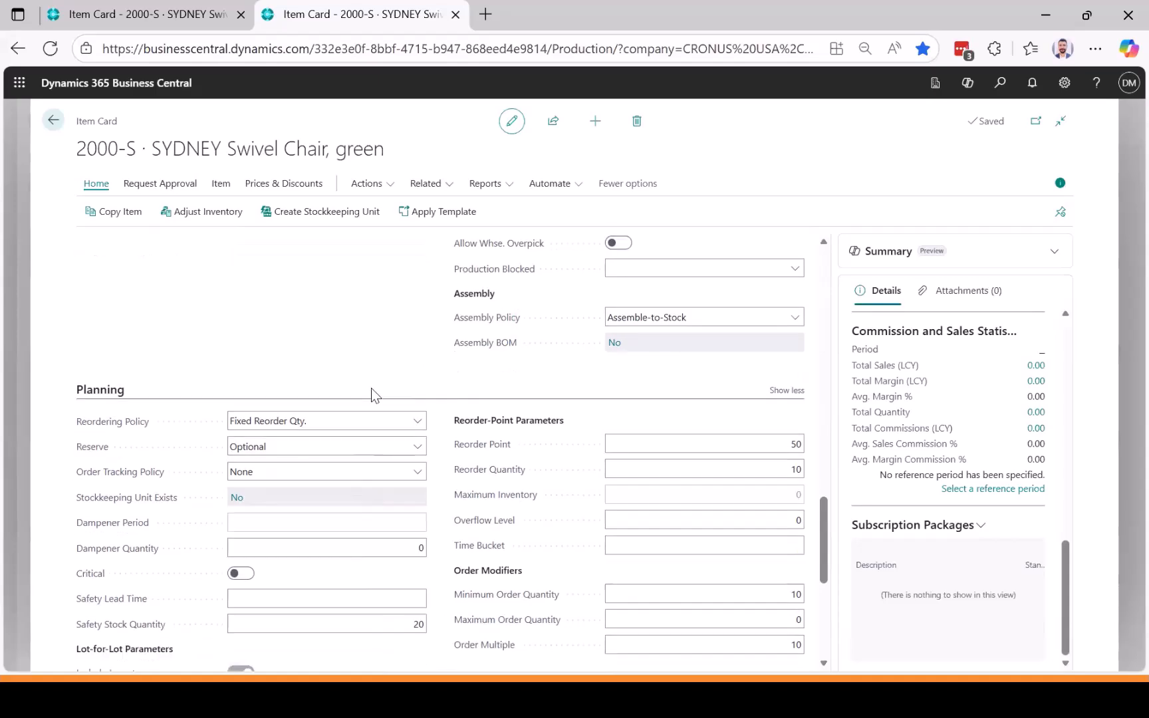
{"action": "scroll", "coordinate": [371, 394], "scroll_direction": "down", "scroll_amount": 1}
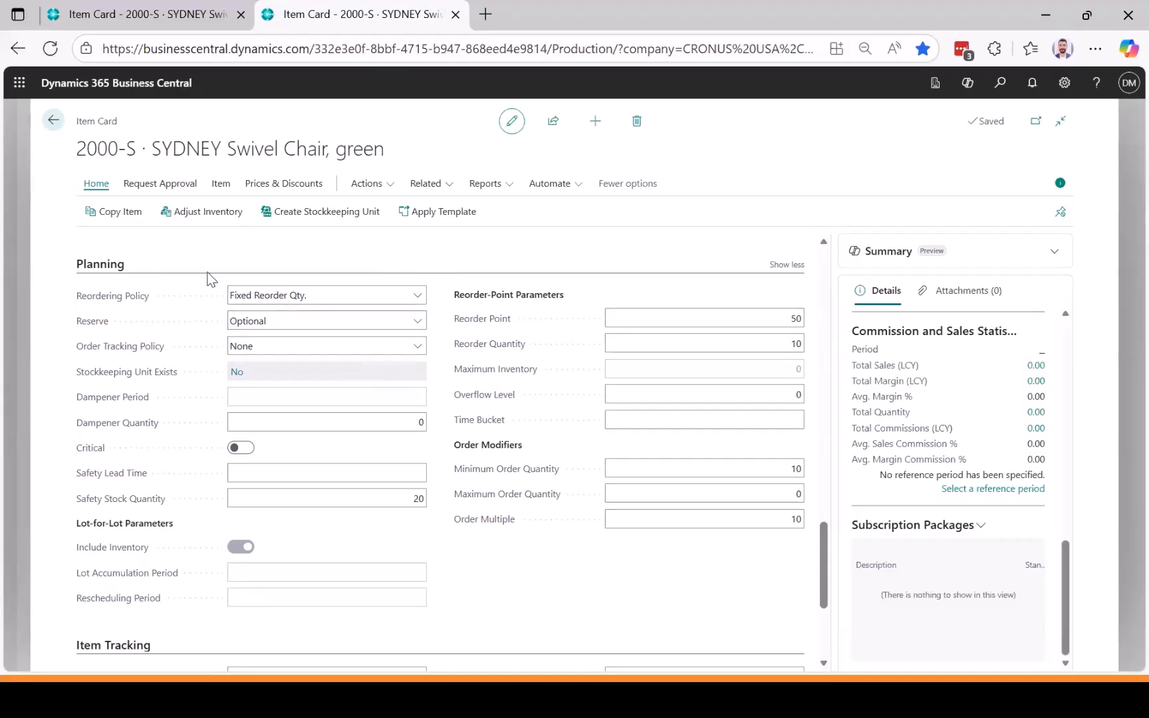
{"action": "left_click", "coordinate": [324, 294]}
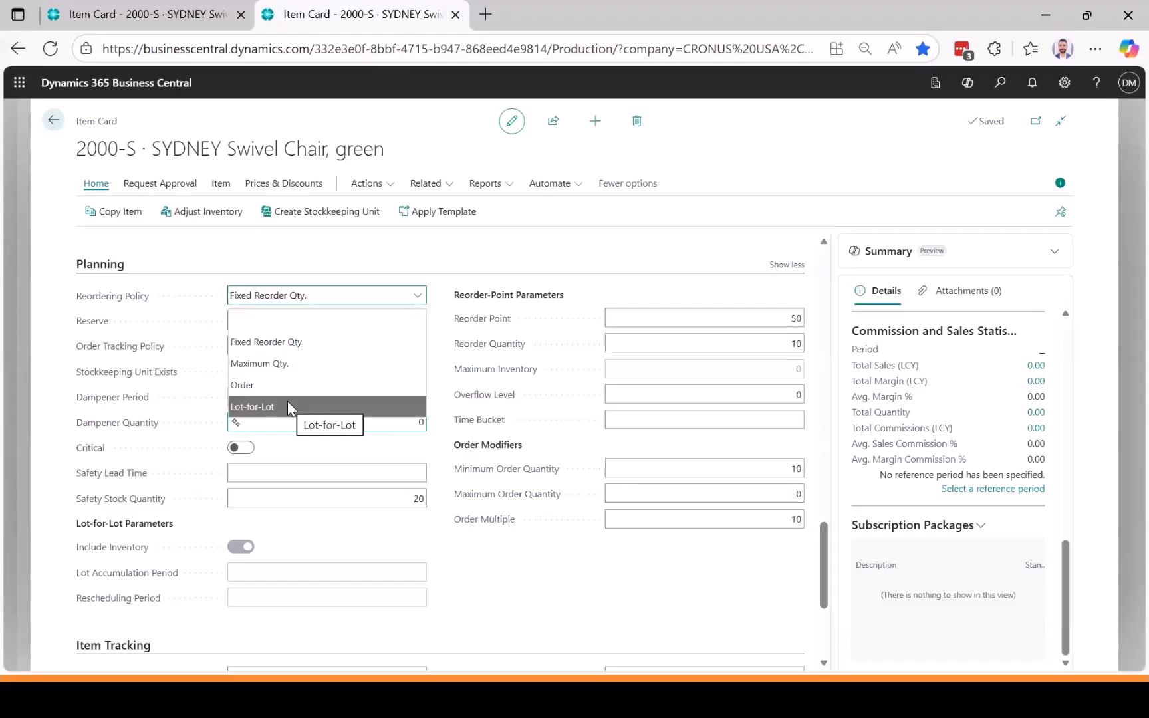
{"action": "left_click", "coordinate": [311, 342]}
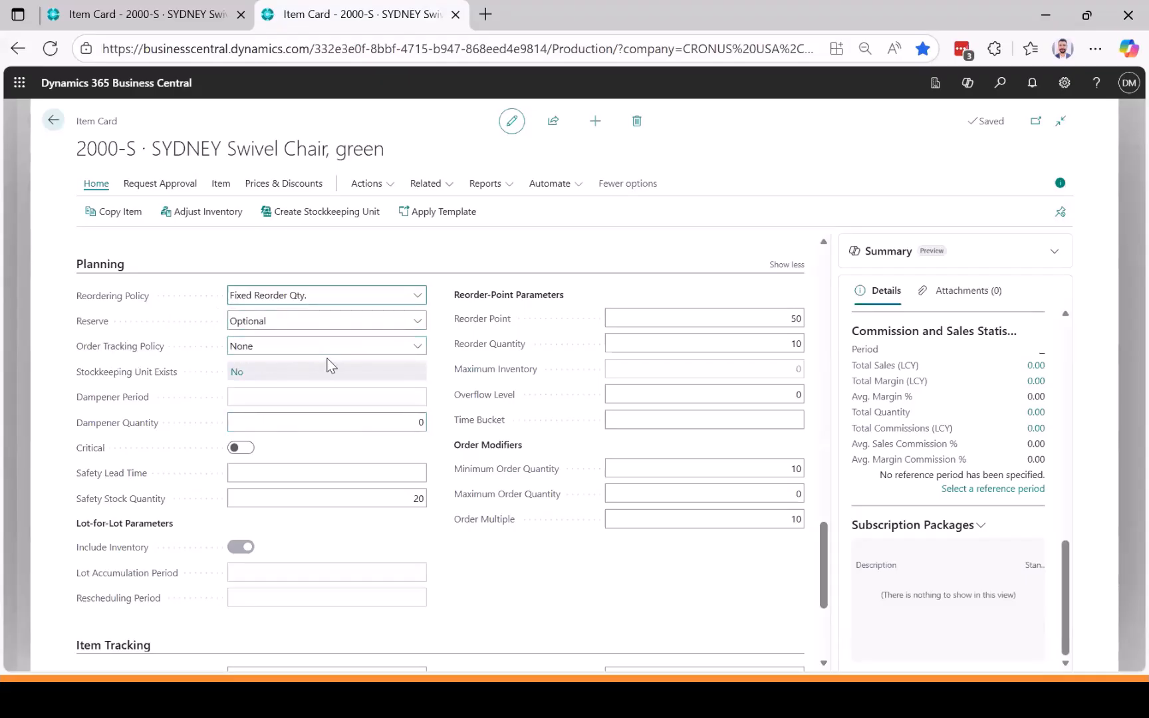
{"action": "left_click", "coordinate": [418, 347]}
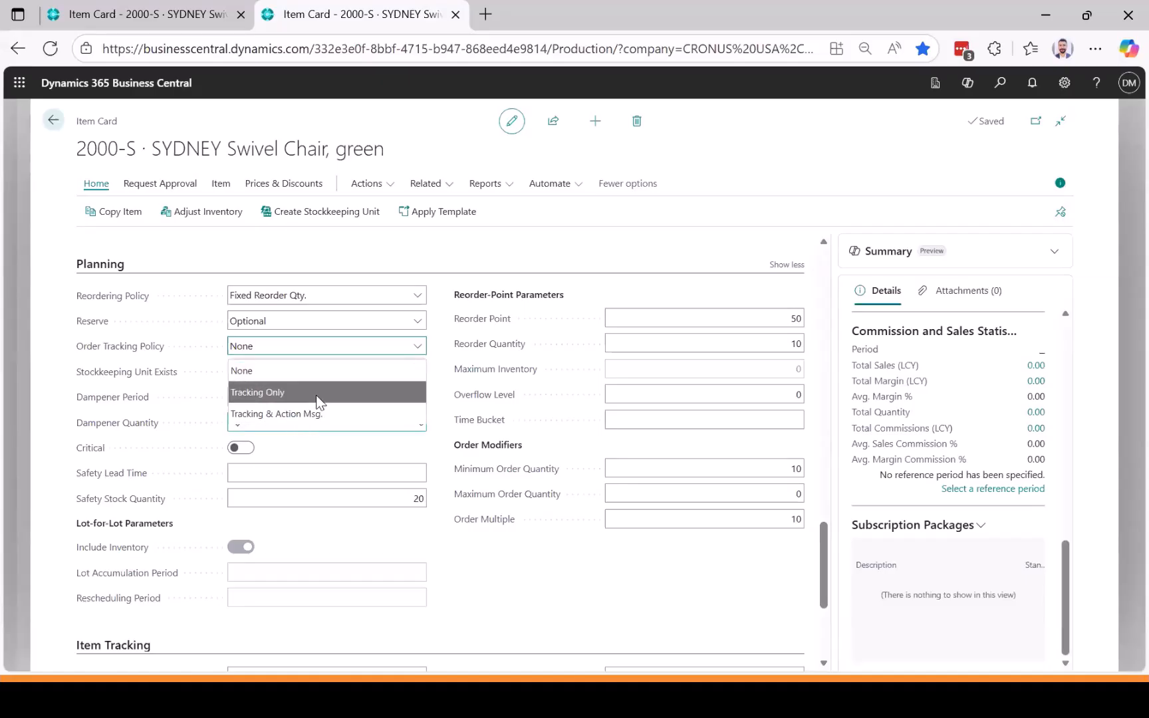
{"action": "left_click", "coordinate": [513, 569]}
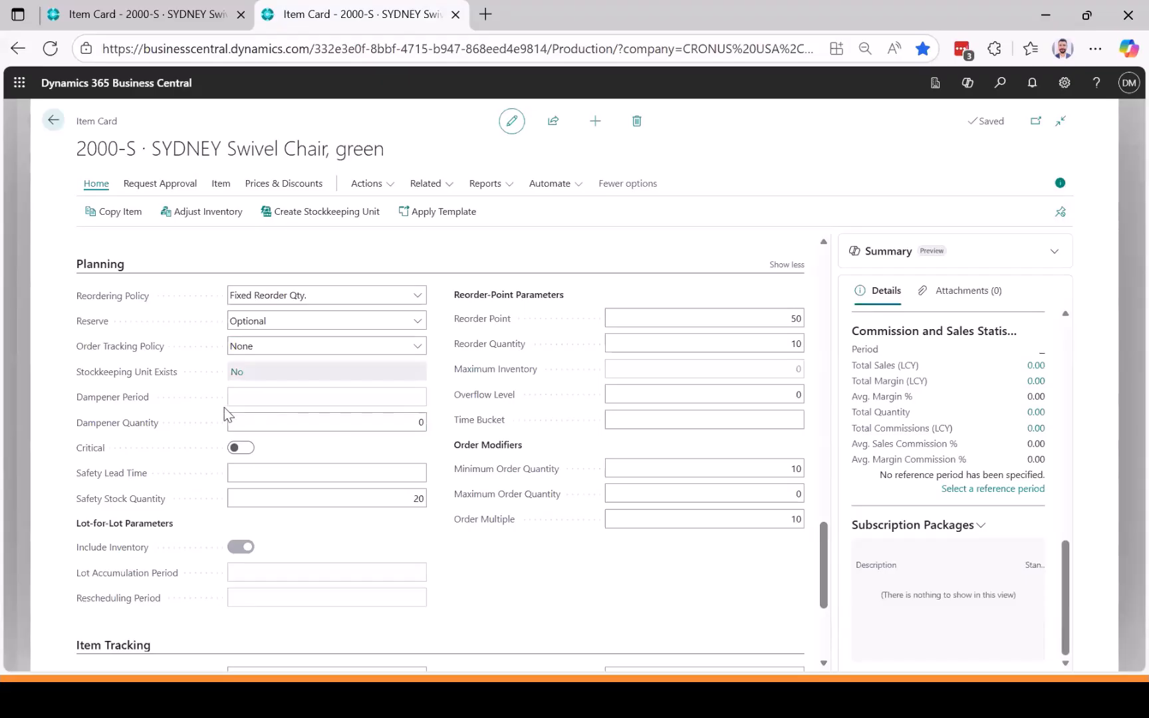
Examine the item's safety stock, reorder point, reorder quantity and order modifiers, along with the item tracking and warehouse fields
{"action": "scroll", "coordinate": [225, 408], "scroll_direction": "down", "scroll_amount": 2}
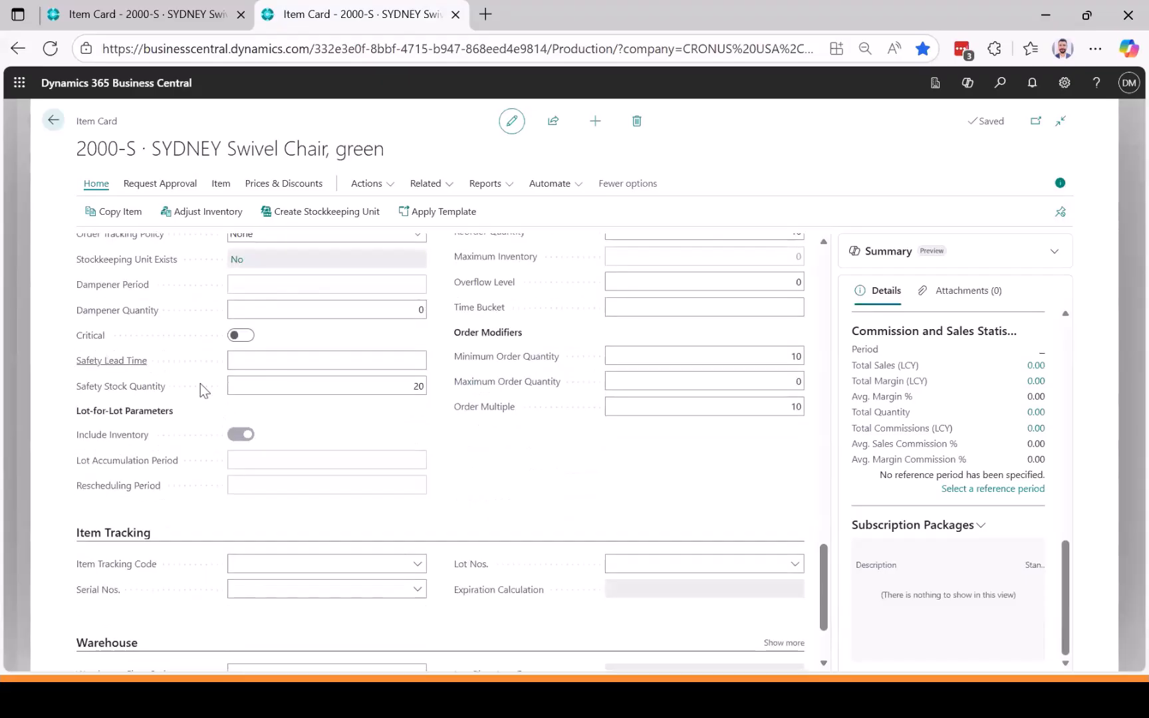
{"action": "left_click", "coordinate": [244, 365]}
{"action": "left_click", "coordinate": [410, 388]}
{"action": "left_click", "coordinate": [570, 498]}
{"action": "scroll", "coordinate": [544, 487], "scroll_direction": "up", "scroll_amount": 1}
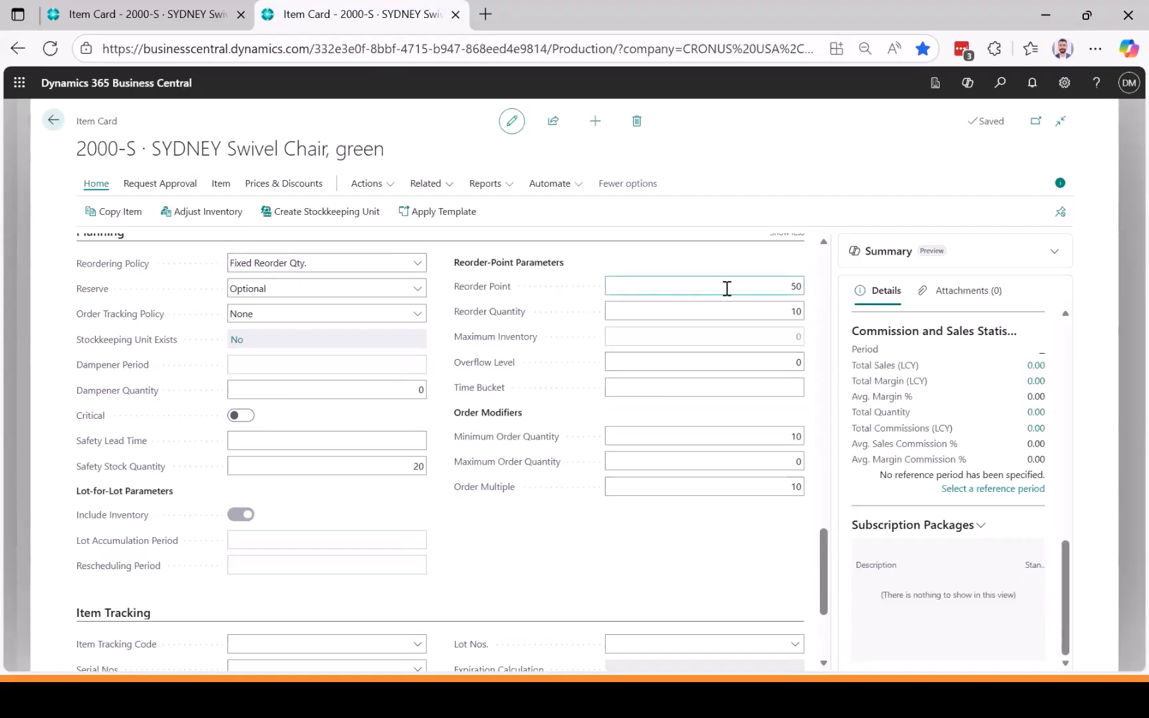
{"action": "left_click", "coordinate": [758, 286]}
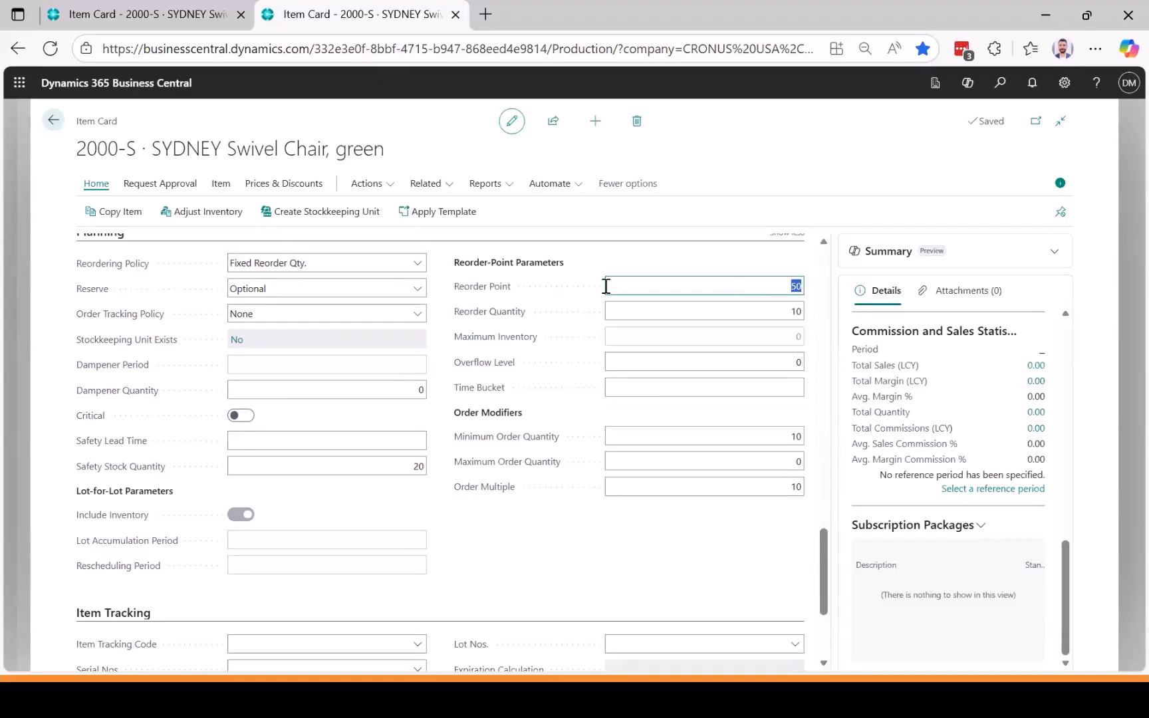
{"action": "left_click", "coordinate": [772, 315]}
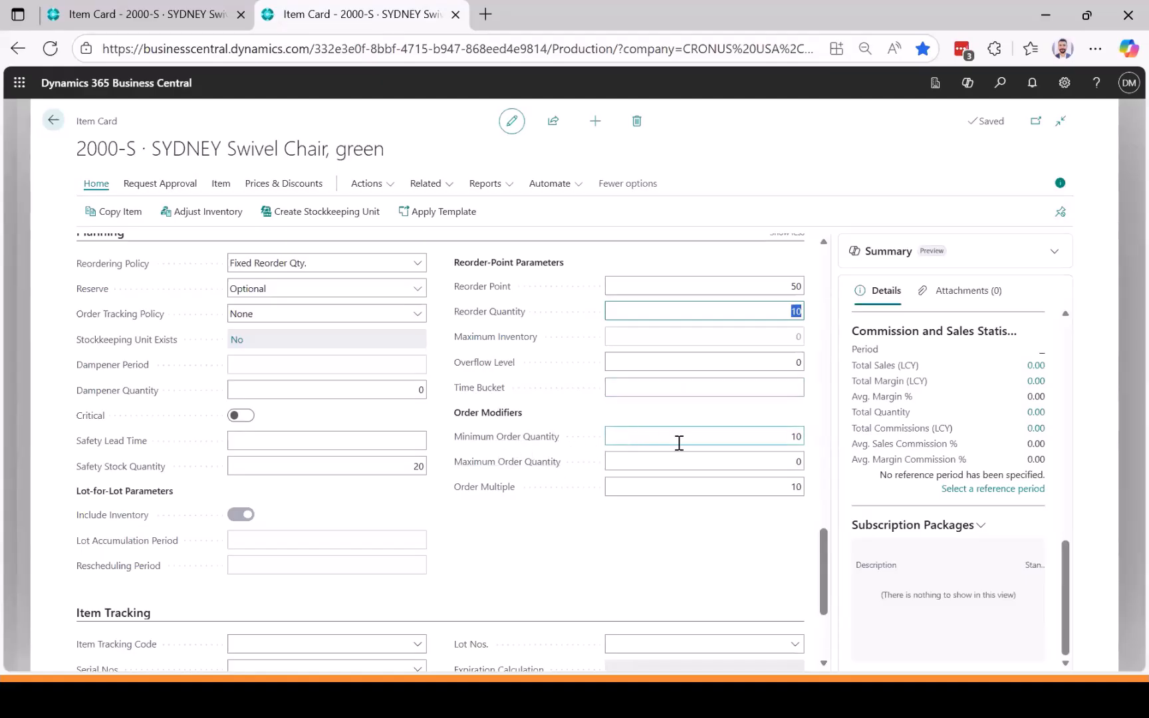
{"action": "left_click", "coordinate": [708, 488]}
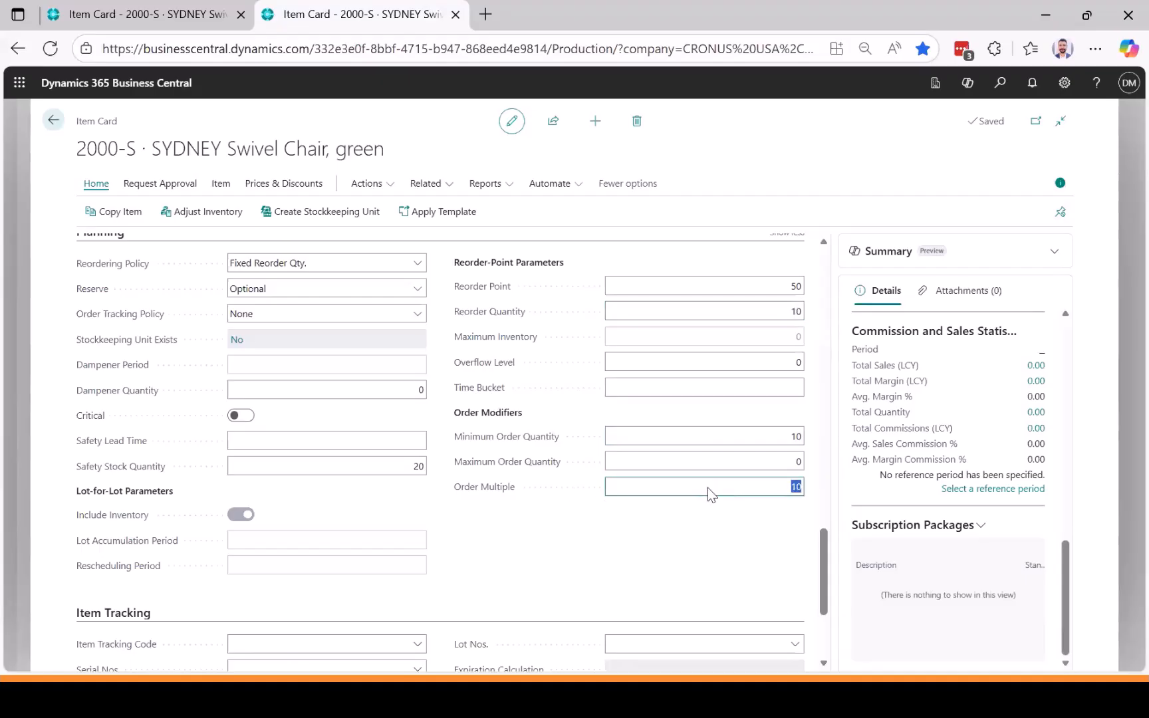
{"action": "left_click", "coordinate": [557, 537]}
{"action": "scroll", "coordinate": [557, 537], "scroll_direction": "down", "scroll_amount": 2}
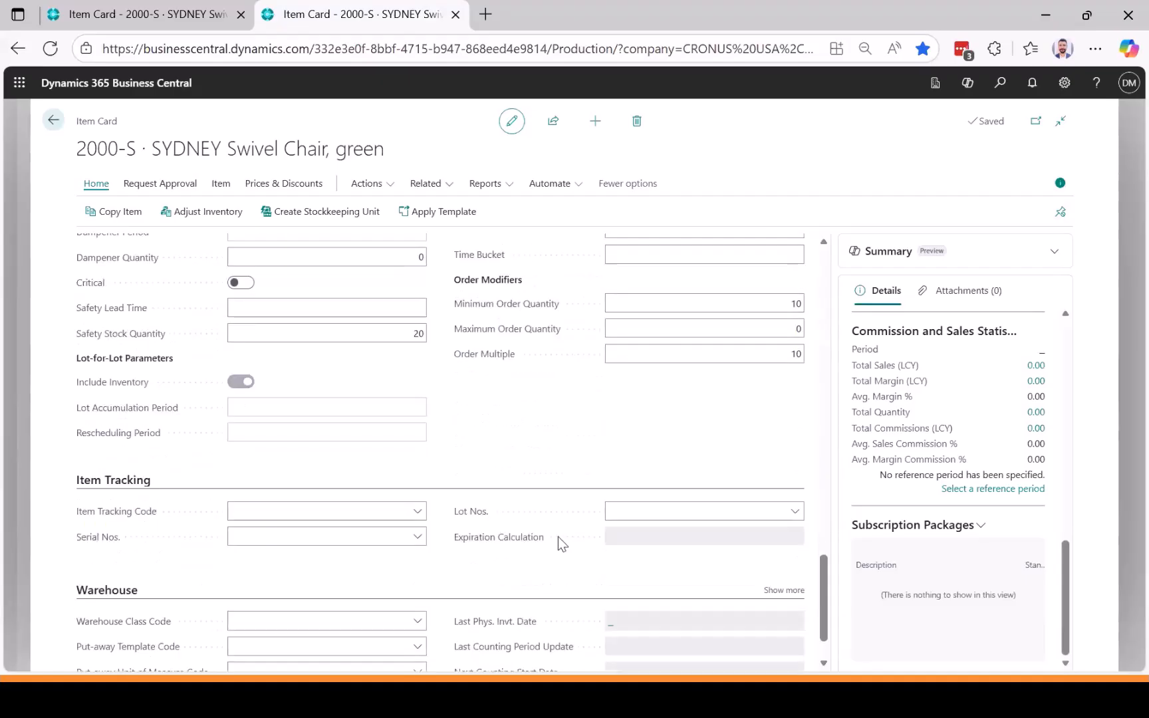
{"action": "scroll", "coordinate": [557, 536], "scroll_direction": "down", "scroll_amount": 1}
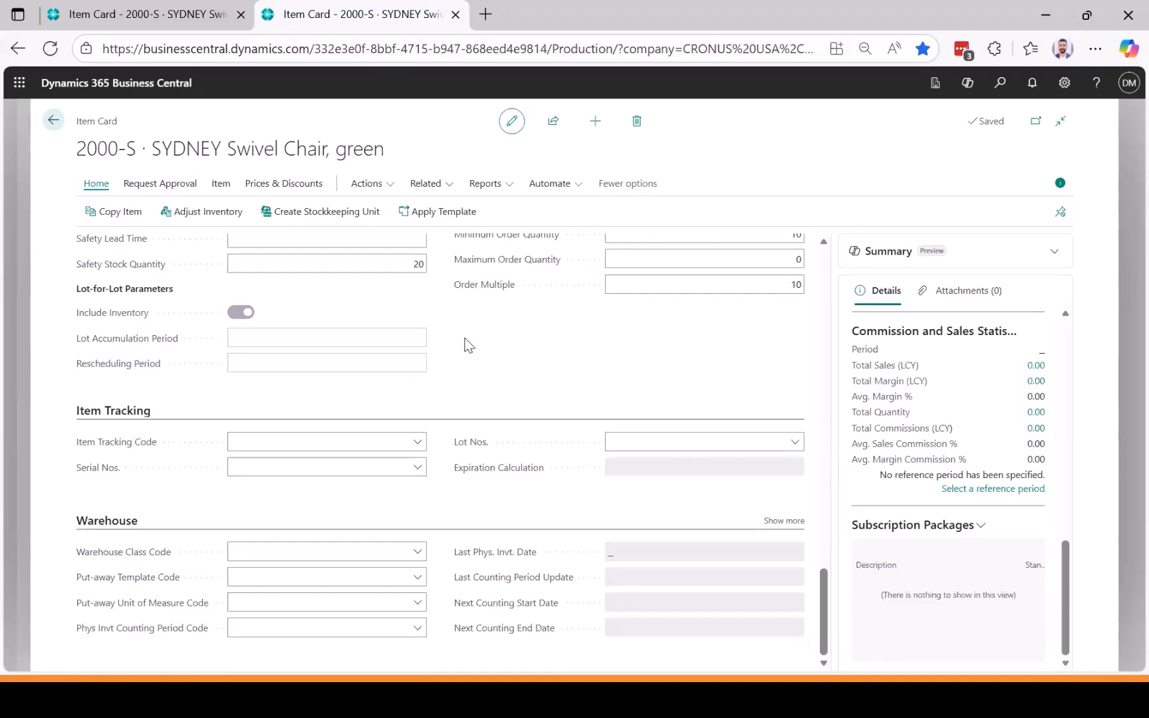
Open the item ledger entries behind the quantity on hand, review them in the enlarged window, and close them
{"action": "scroll", "coordinate": [521, 338], "scroll_direction": "up", "scroll_amount": 10}
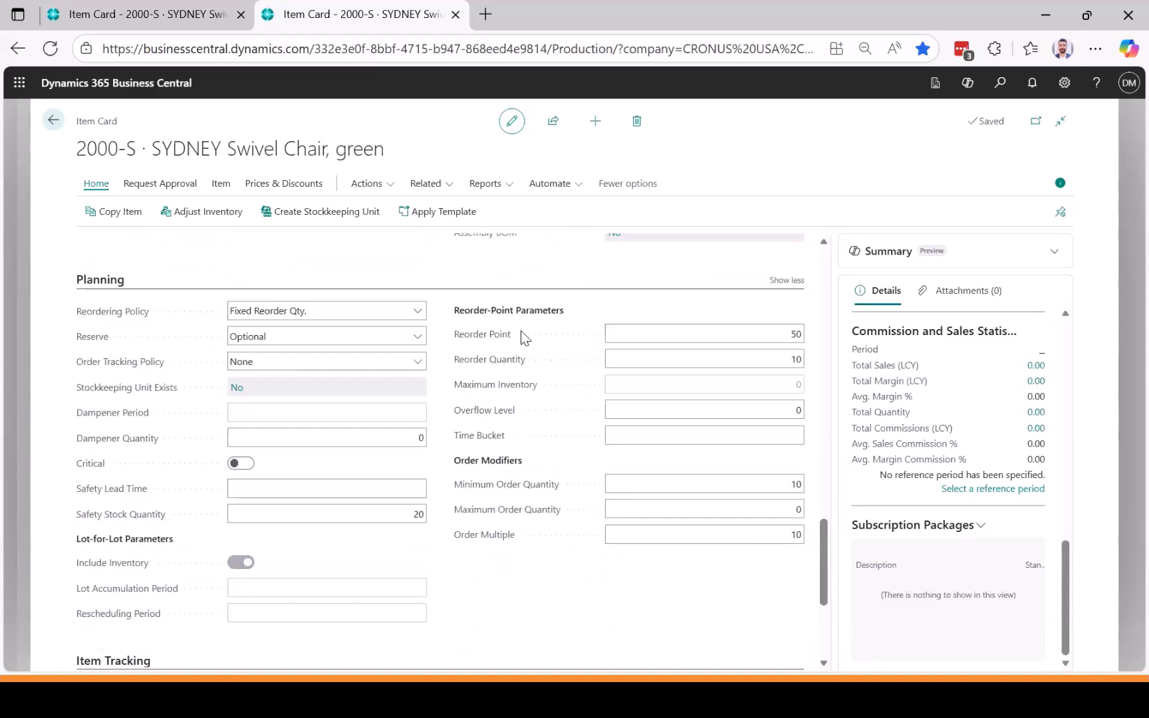
{"action": "scroll", "coordinate": [521, 337], "scroll_direction": "up", "scroll_amount": 10}
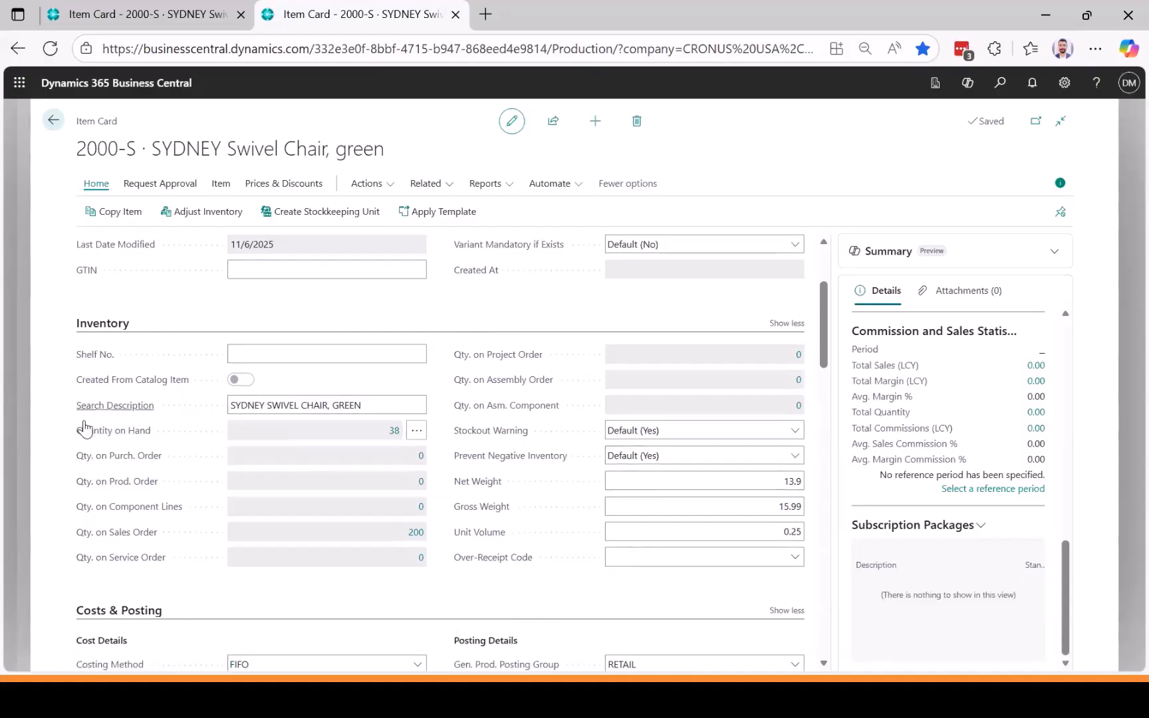
{"action": "left_click", "coordinate": [395, 431]}
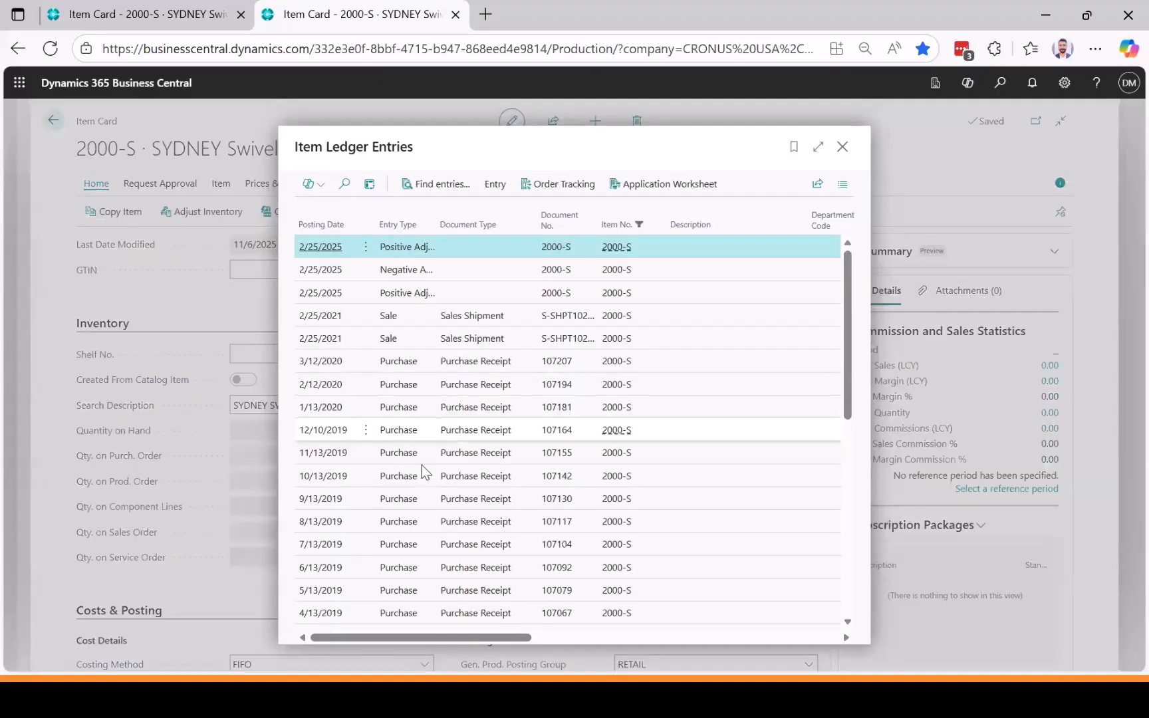
{"action": "scroll", "coordinate": [421, 465], "scroll_direction": "down", "scroll_amount": 10}
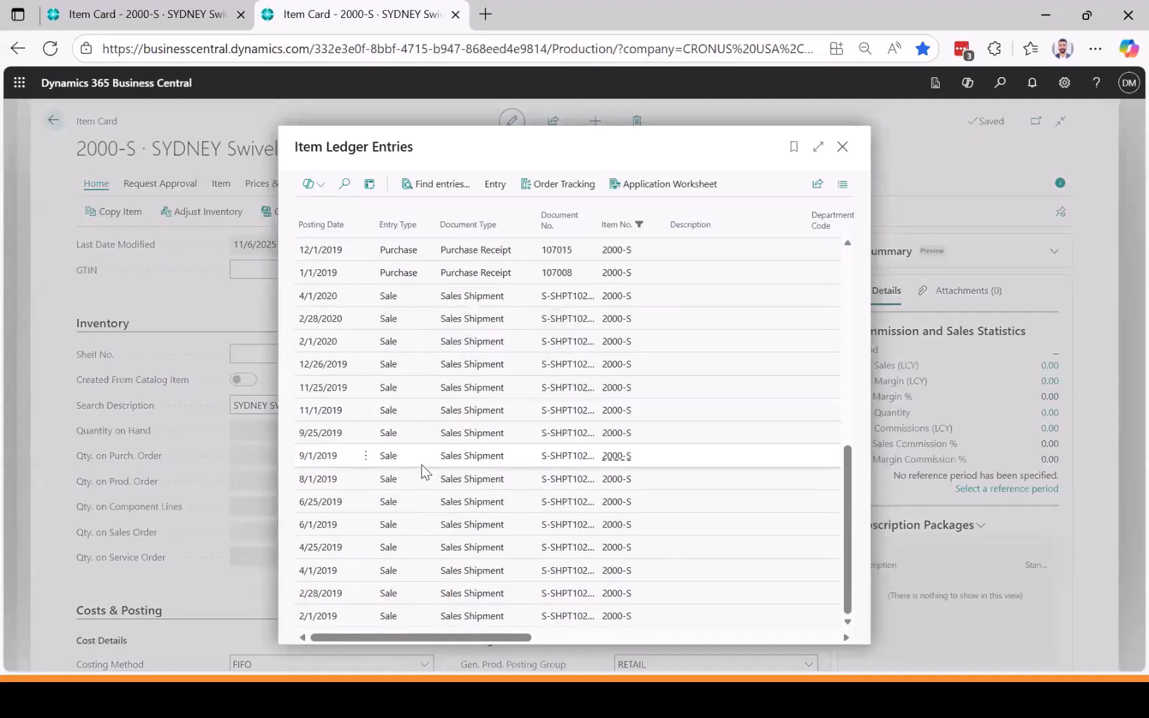
{"action": "scroll", "coordinate": [422, 465], "scroll_direction": "up", "scroll_amount": 10}
{"action": "left_click", "coordinate": [711, 246]}
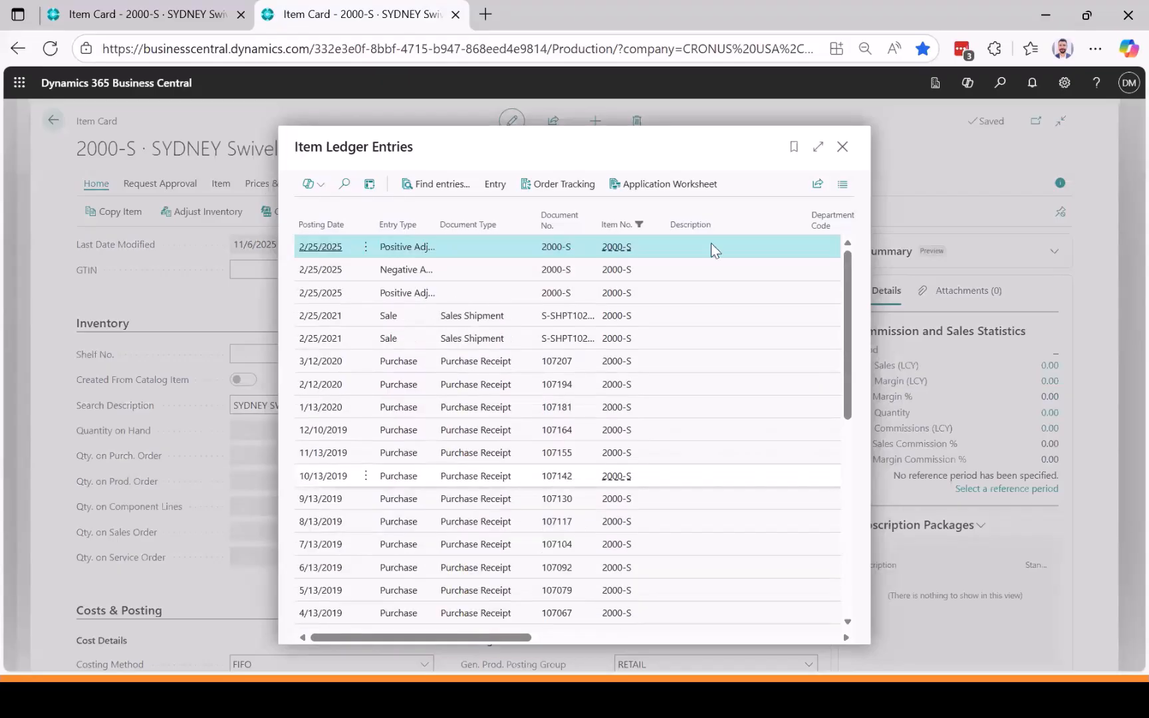
{"action": "left_click", "coordinate": [810, 148]}
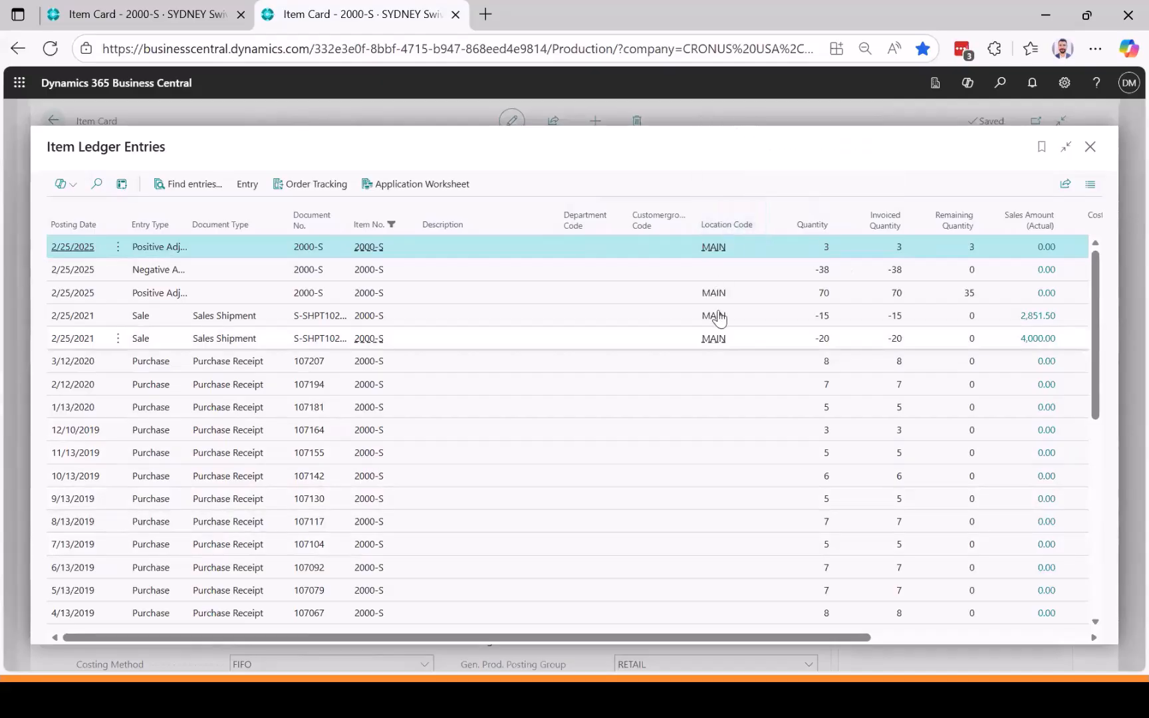
{"action": "key", "text": "Escape"}
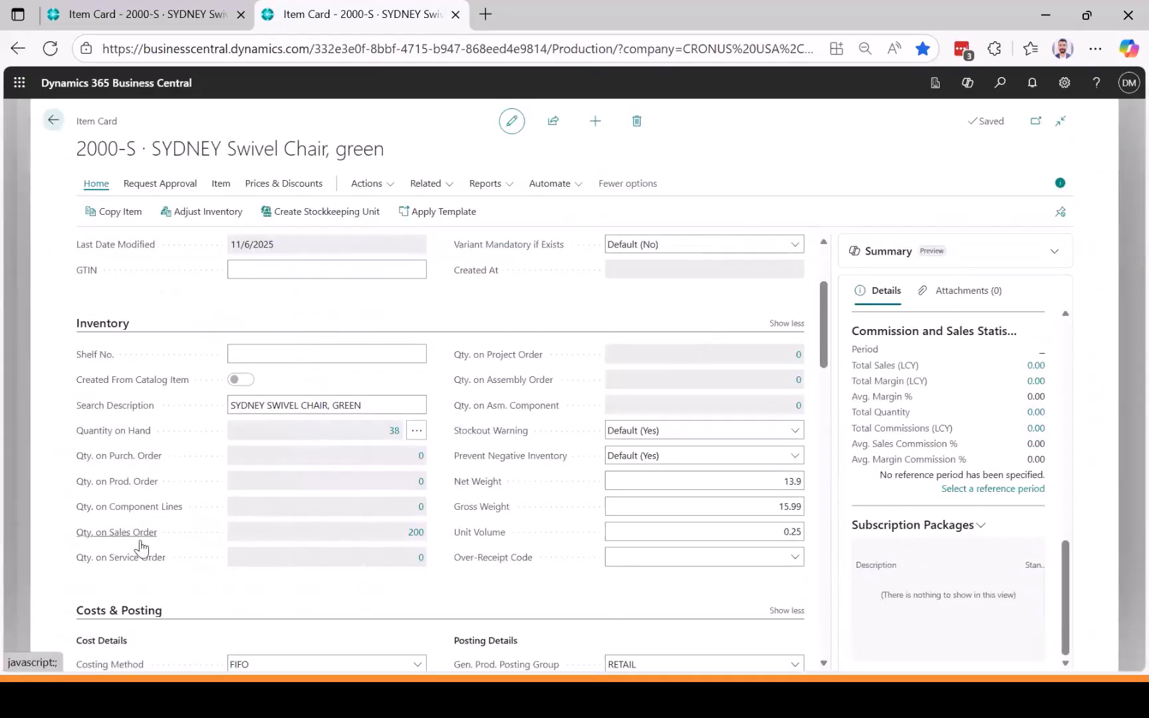
Drill into the sales lines behind the quantity on sales order and open the Alpine Ski House sales order
{"action": "left_click", "coordinate": [412, 534]}
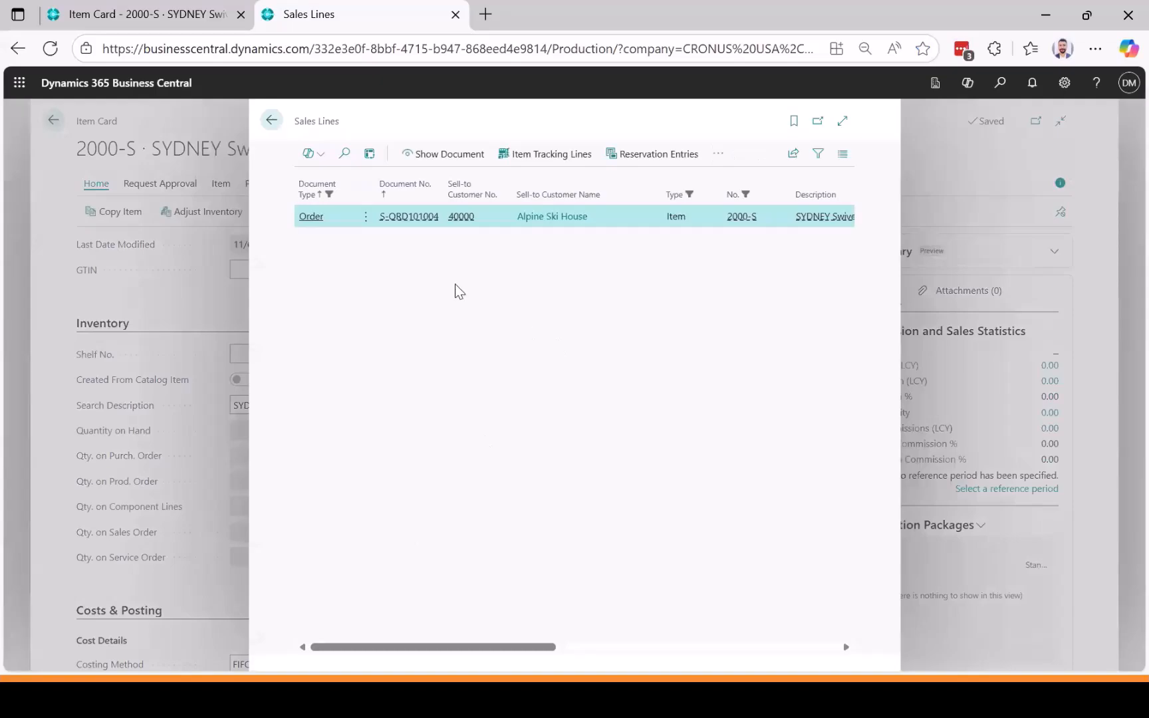
{"action": "scroll", "coordinate": [447, 262], "scroll_direction": "right", "scroll_amount": 1}
{"action": "scroll", "coordinate": [445, 261], "scroll_direction": "right", "scroll_amount": 3}
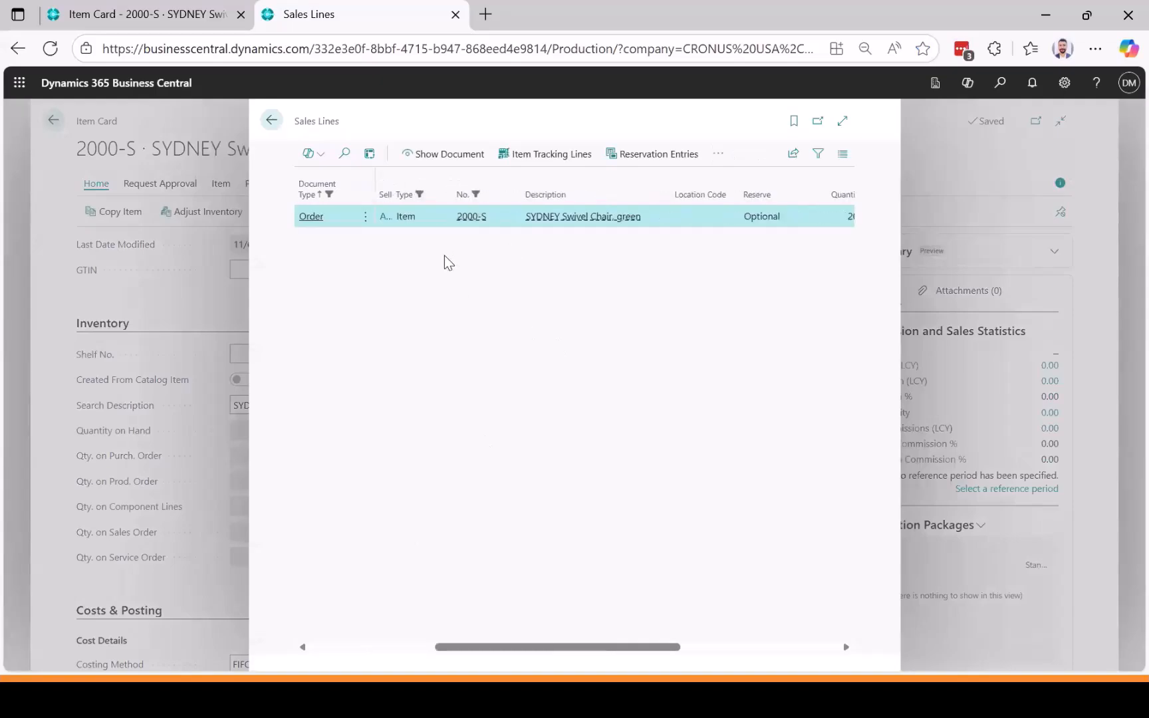
{"action": "left_click", "coordinate": [433, 160]}
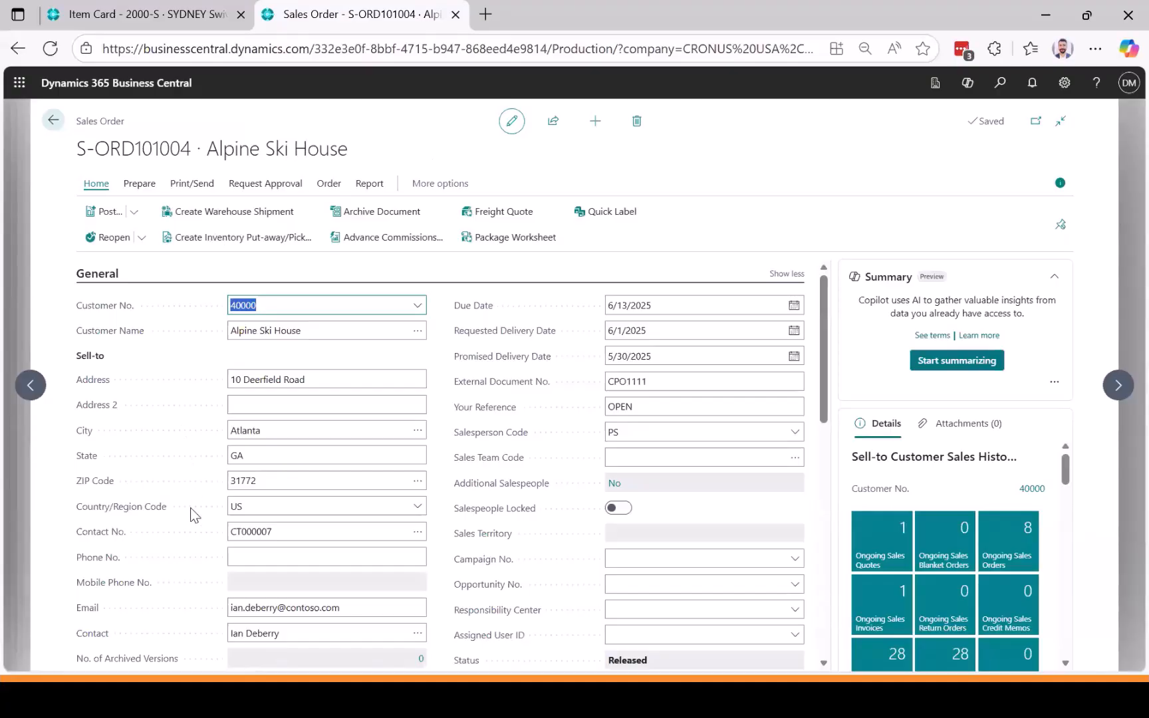
Examine the sales order's SYDNEY Swivel Chair line across its quantity, price, tax, amount and shipping columns
{"action": "scroll", "coordinate": [192, 513], "scroll_direction": "down", "scroll_amount": 6}
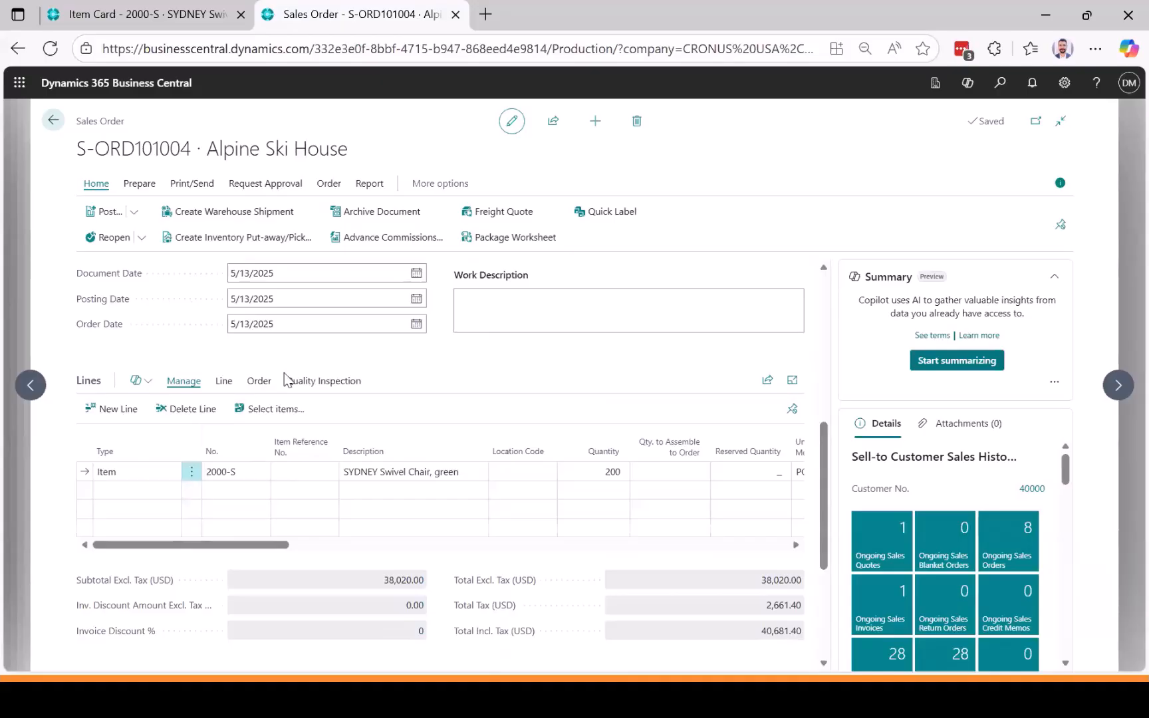
{"action": "left_click", "coordinate": [327, 469]}
{"action": "key", "text": "Tab"}
{"action": "key", "text": "Tab"}
{"action": "key", "text": "Tab"}
{"action": "key", "text": "Tab"}
{"action": "key", "text": "Tab"}
{"action": "key", "text": "Tab"}
{"action": "key", "text": "Tab"}
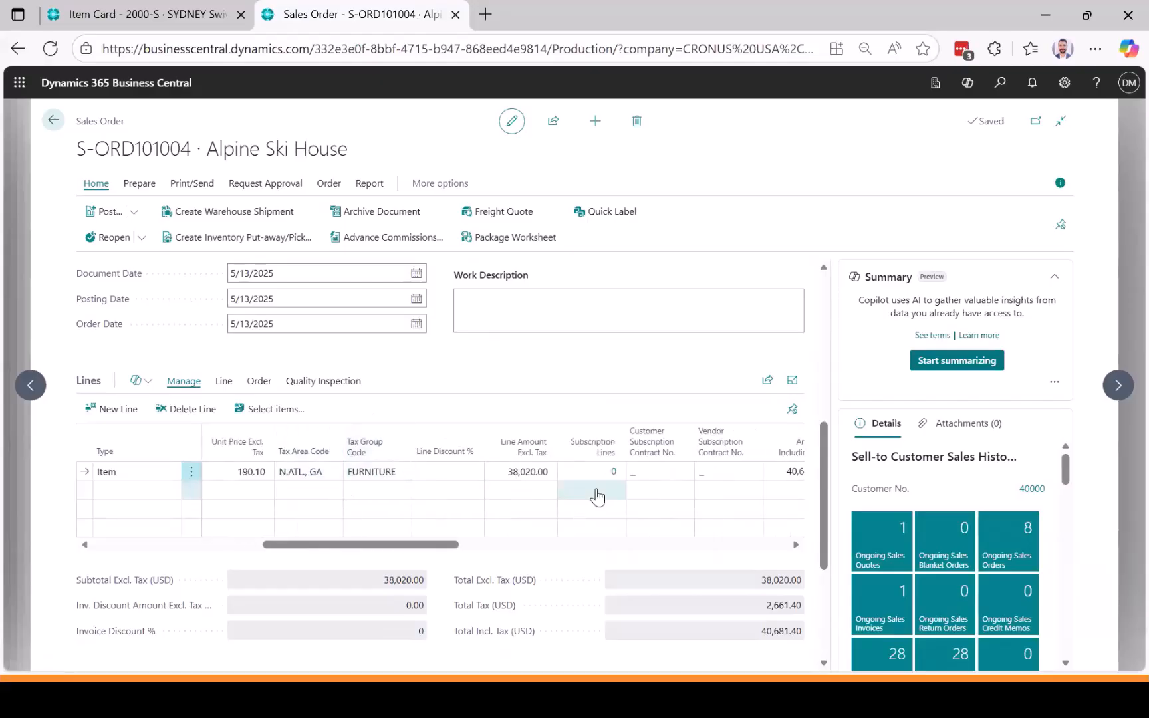
{"action": "scroll", "coordinate": [597, 494], "scroll_direction": "right", "scroll_amount": 3}
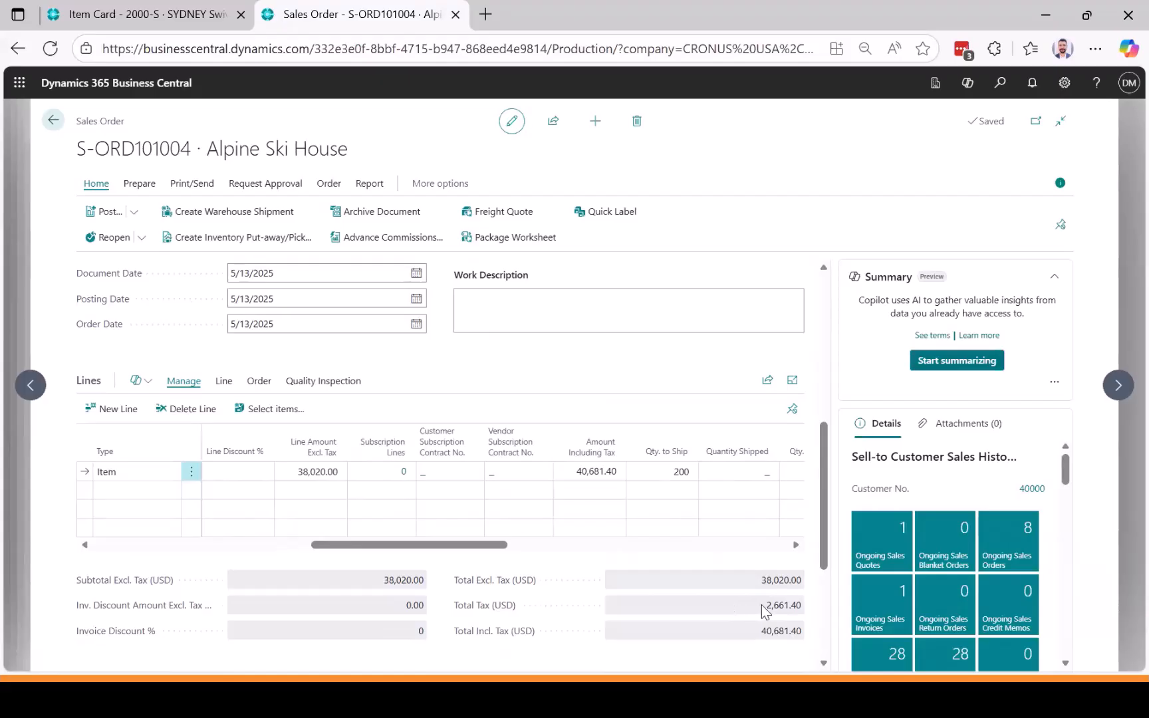
Review the sales order's total tax, total excluding tax and total including tax
{"action": "left_click_drag", "start_coordinate": [764, 606], "coordinate": [801, 604]}
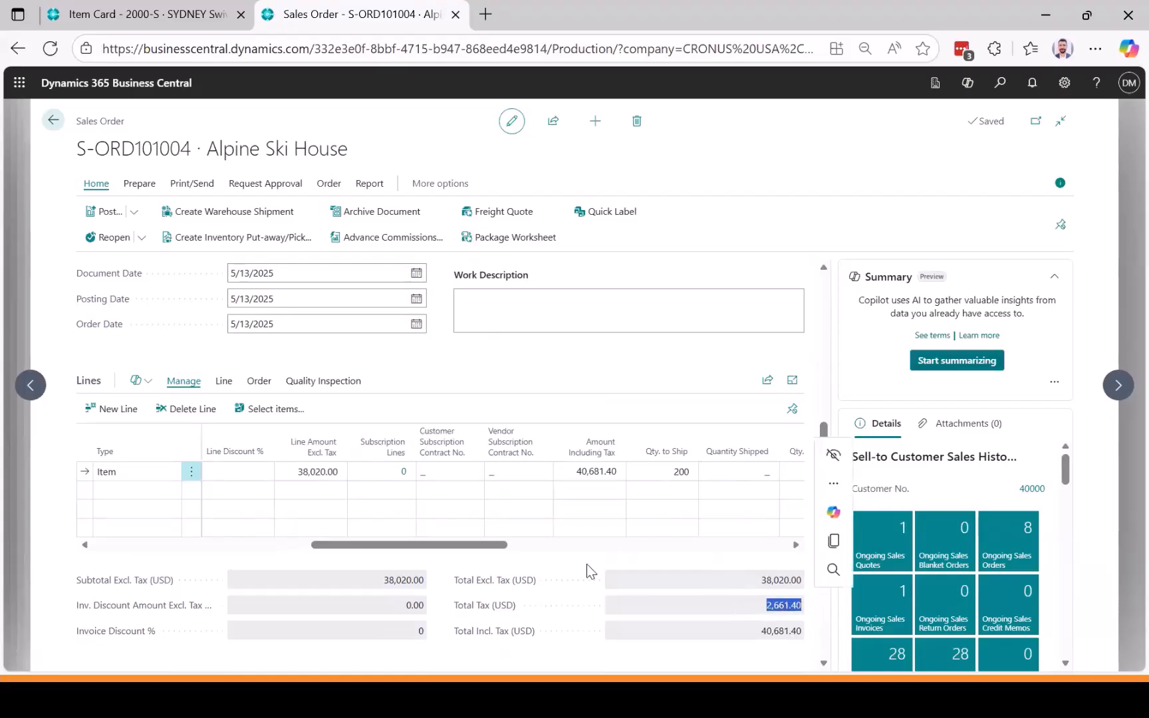
{"action": "left_click_drag", "start_coordinate": [706, 578], "coordinate": [810, 589]}
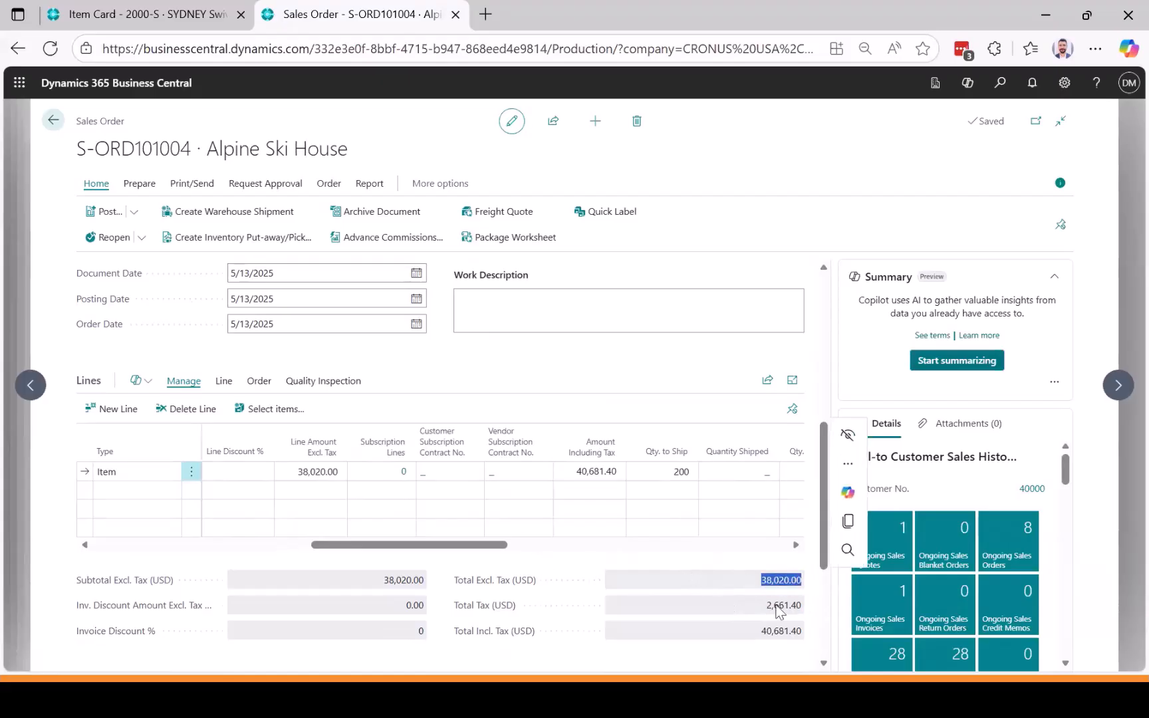
{"action": "left_click_drag", "start_coordinate": [759, 632], "coordinate": [814, 637]}
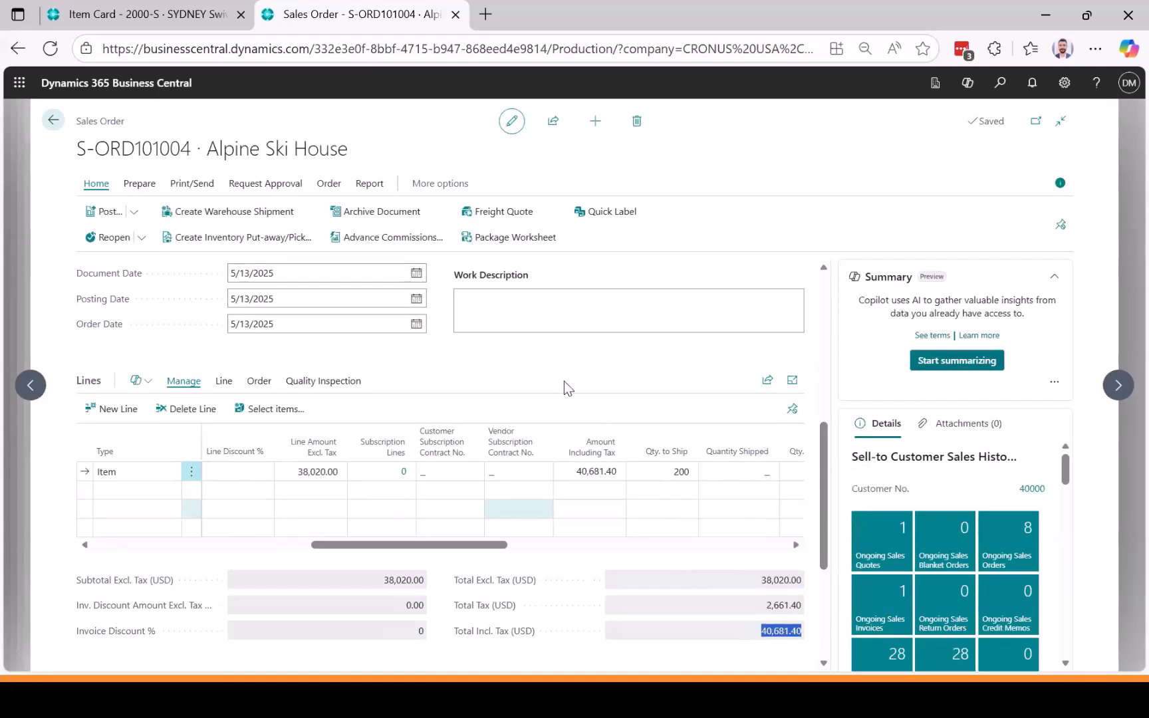
Leave the sales order, search for "planning work" and open the Planning Worksheets page
{"action": "left_click", "coordinate": [731, 163]}
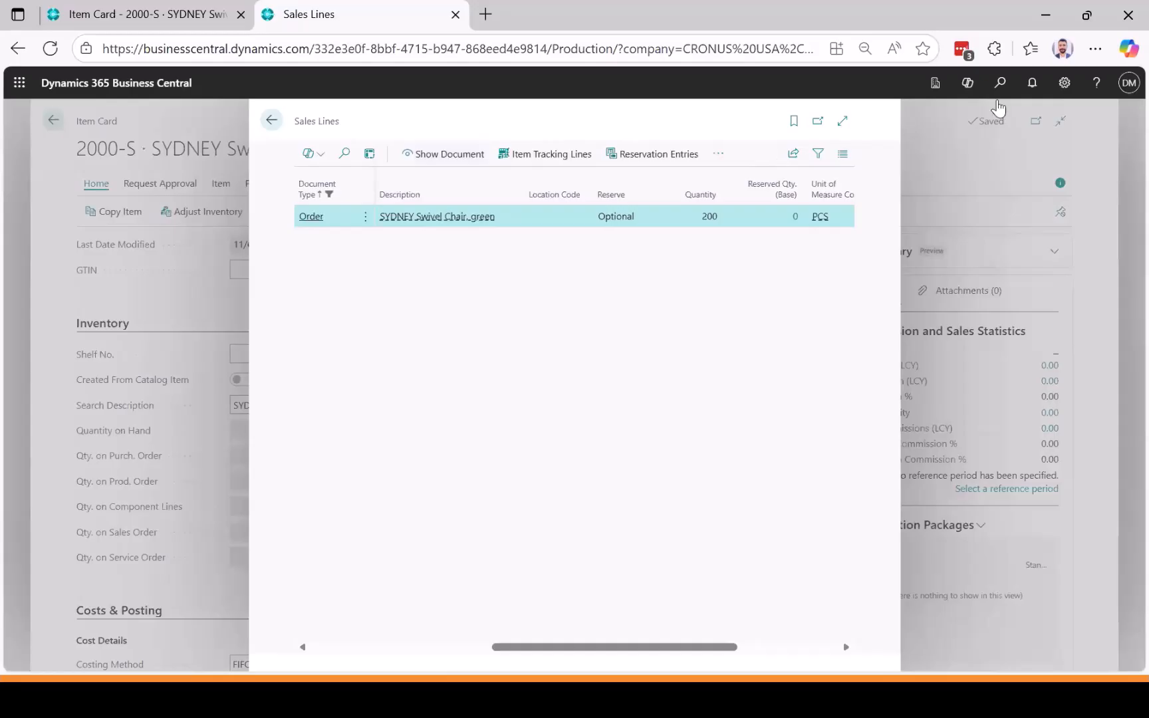
{"action": "left_click", "coordinate": [1001, 85]}
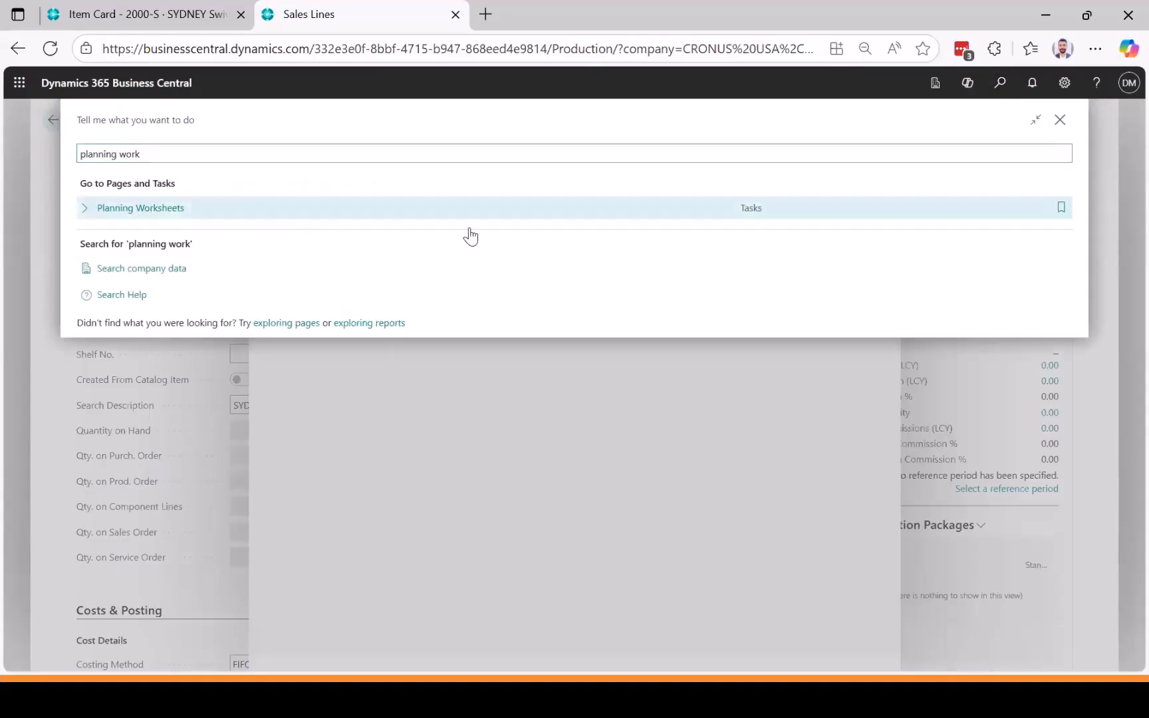
{"action": "left_click", "coordinate": [470, 234]}
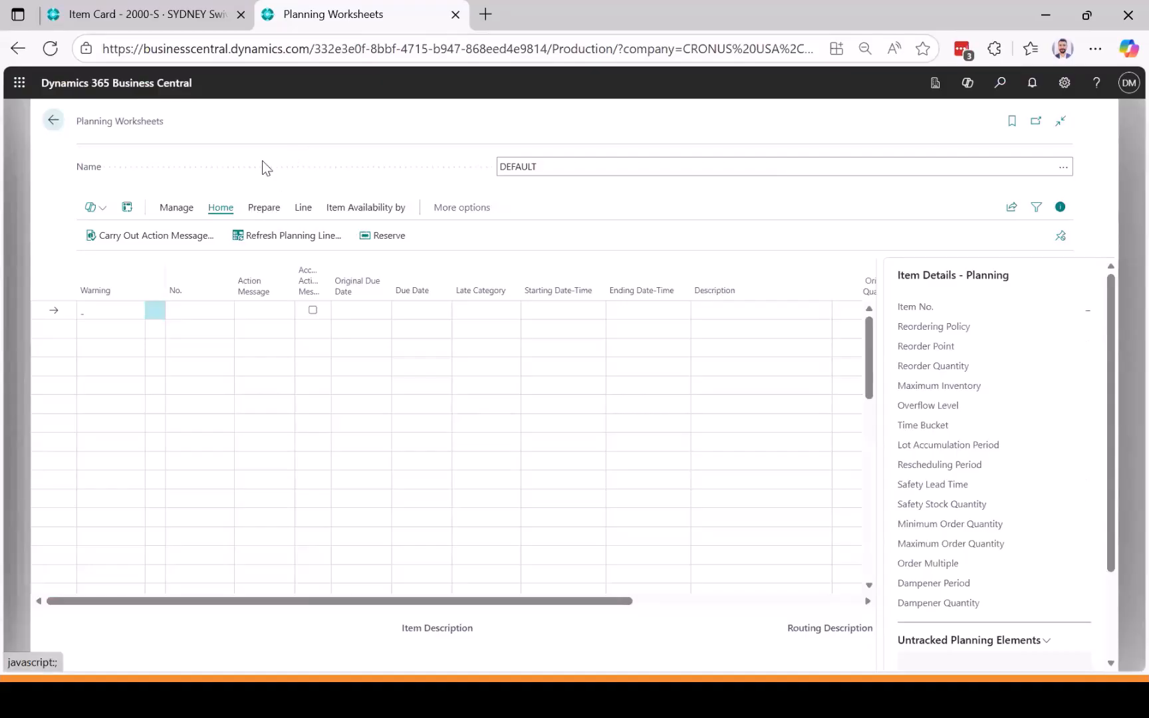
Open the Calculate Regenerative Plan options for the DEFAULT worksheet and turn off MRP
{"action": "left_click", "coordinate": [260, 212]}
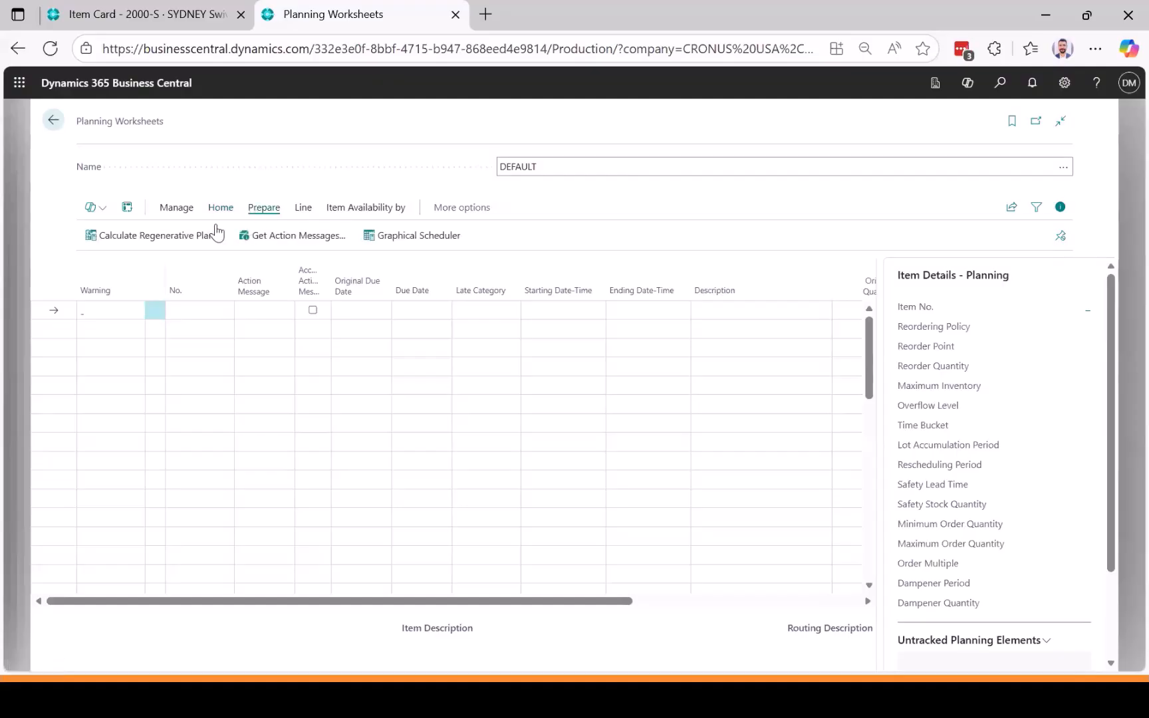
{"action": "left_click", "coordinate": [180, 236]}
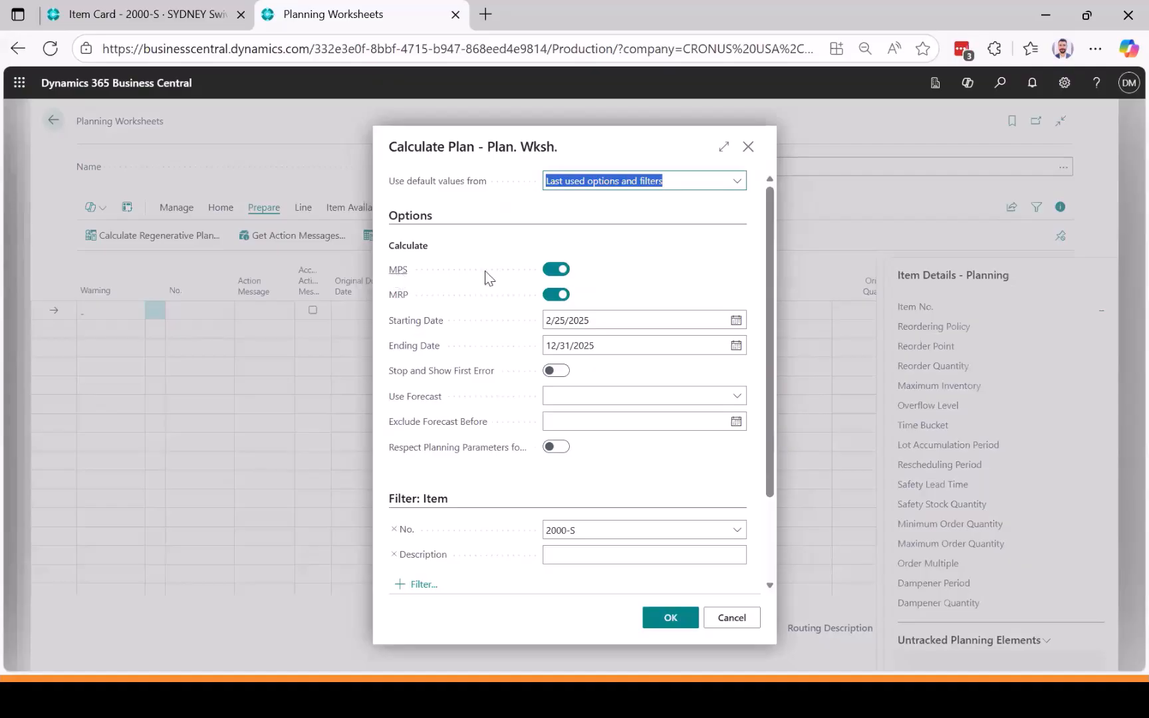
{"action": "left_click", "coordinate": [561, 297]}
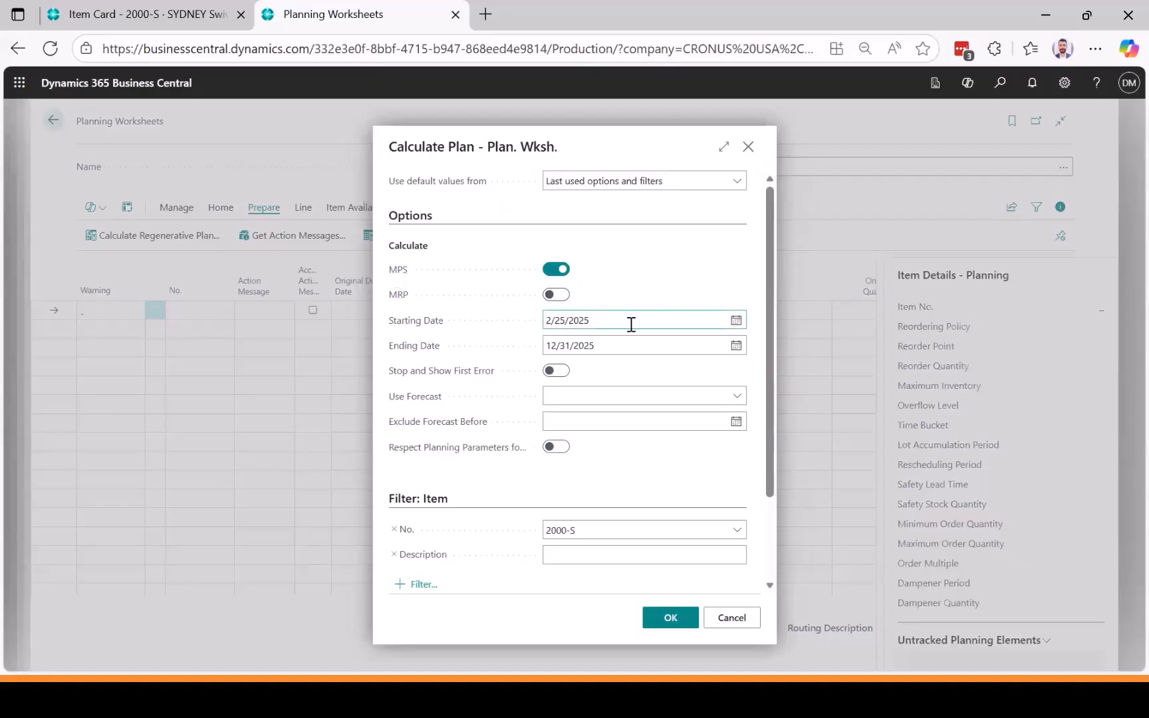
Check the work date in My Settings and return to the plan calculation options
{"action": "left_click", "coordinate": [1065, 86]}
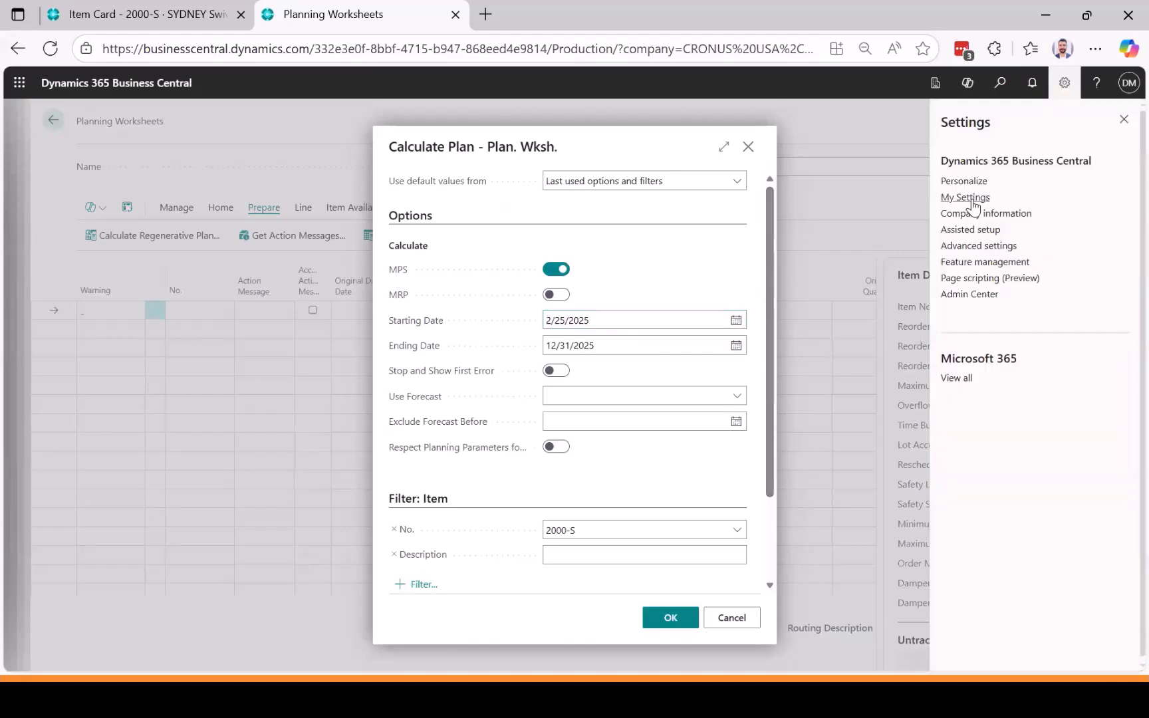
{"action": "left_click", "coordinate": [972, 200]}
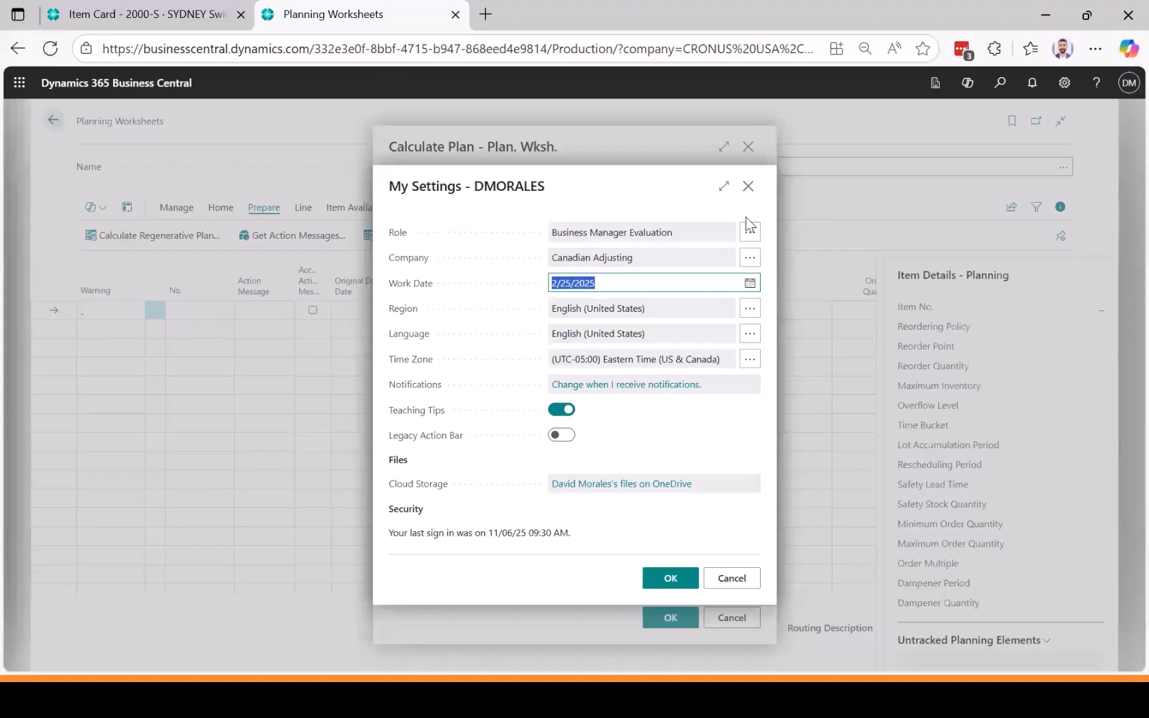
{"action": "left_click", "coordinate": [747, 189]}
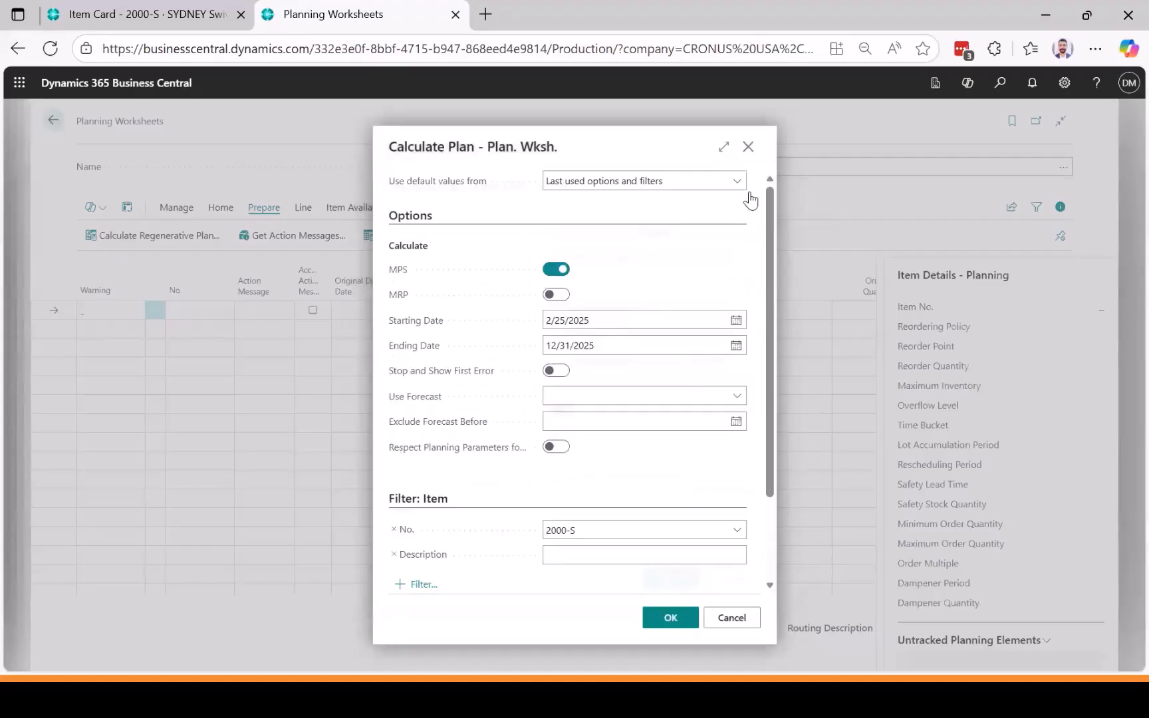
Calculate the regenerative plan for item 2000-S from 2/25/2025 to 12/31/2025
{"action": "left_click", "coordinate": [621, 316]}
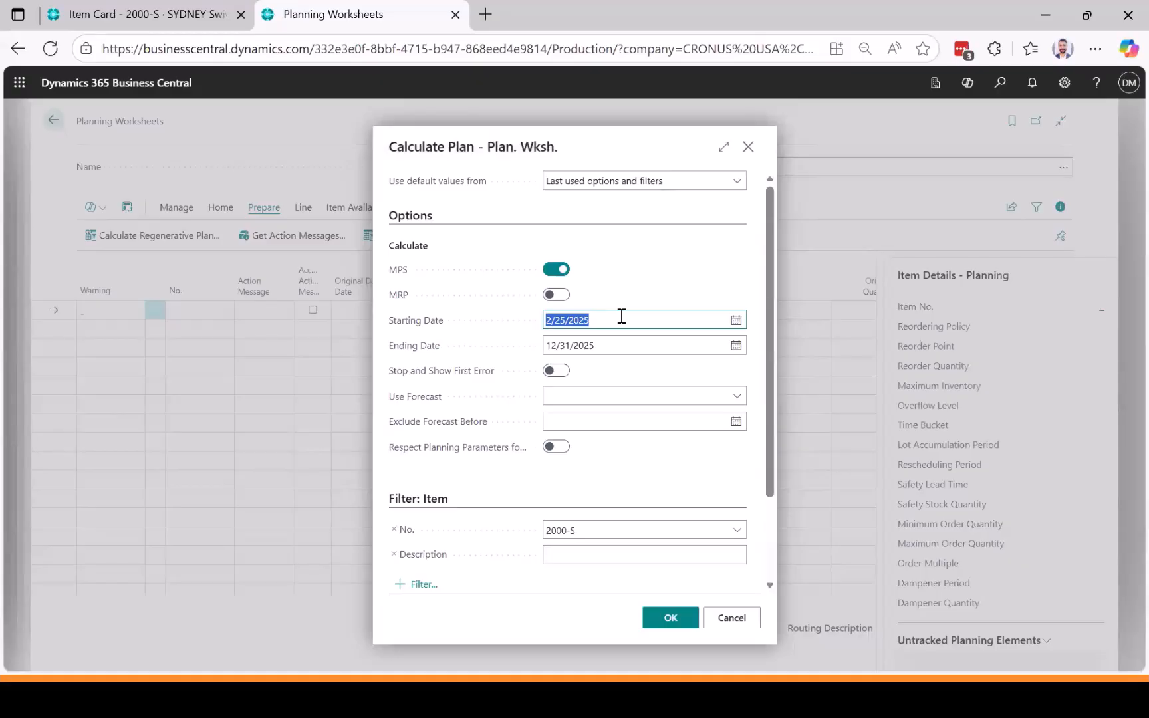
{"action": "left_click", "coordinate": [616, 345]}
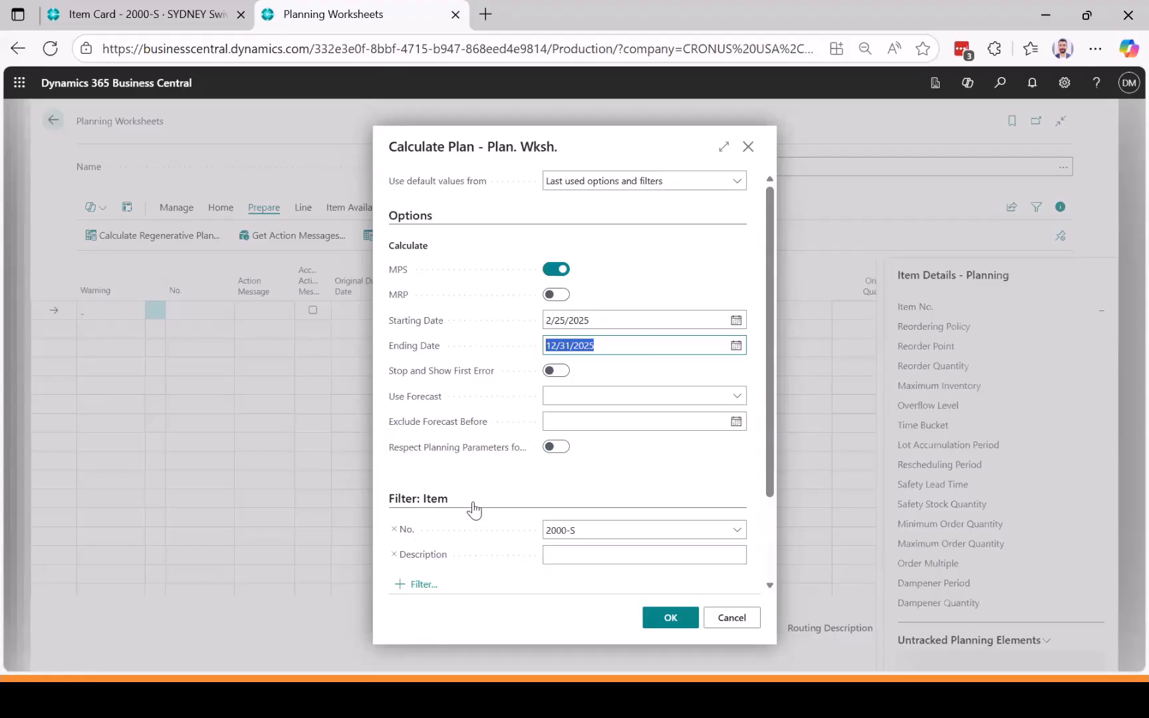
{"action": "scroll", "coordinate": [645, 505], "scroll_direction": "down", "scroll_amount": 2}
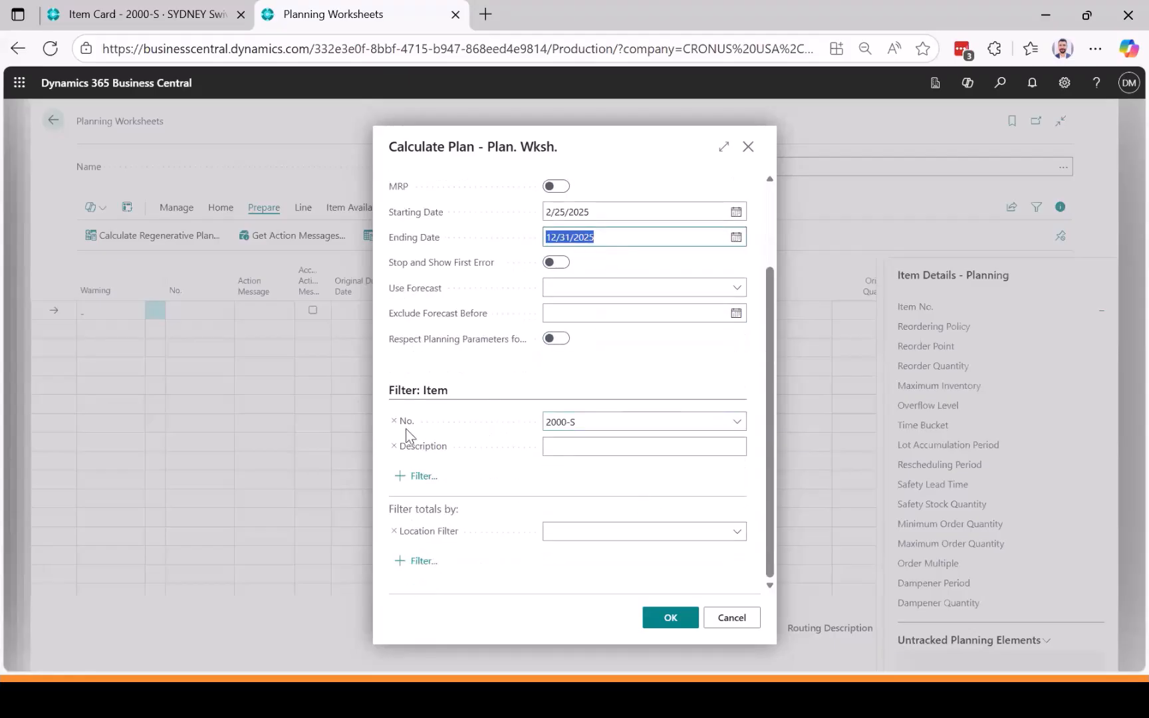
{"action": "left_click", "coordinate": [597, 424]}
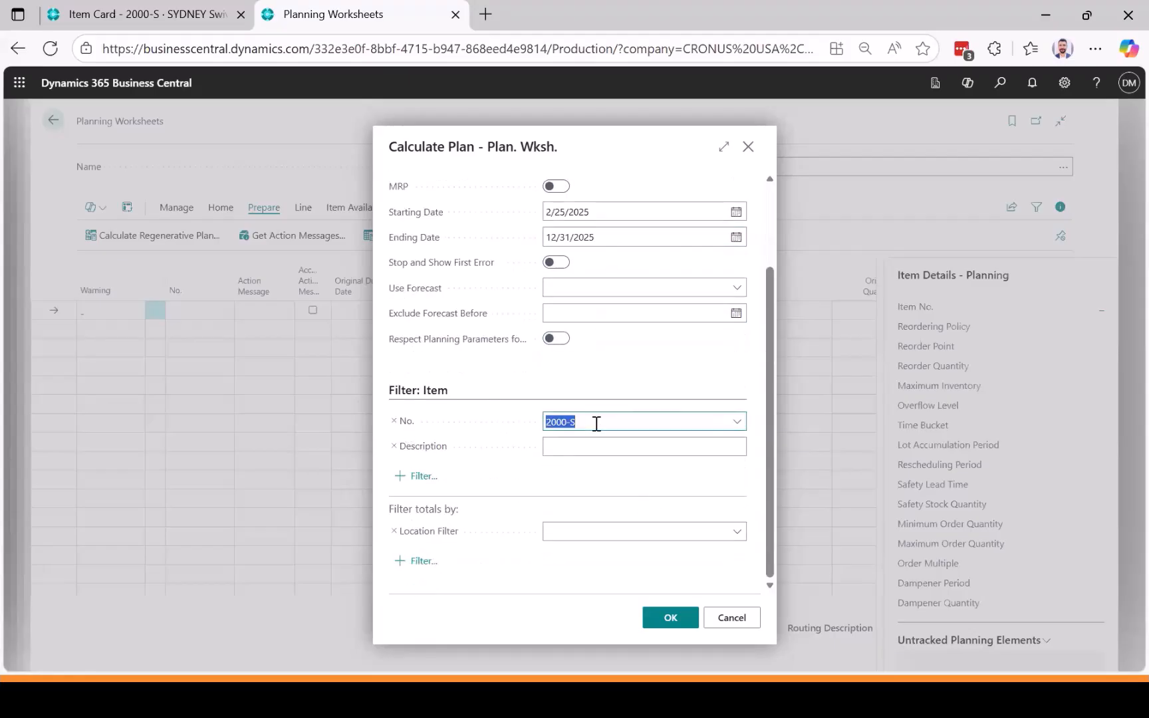
{"action": "left_click", "coordinate": [737, 424]}
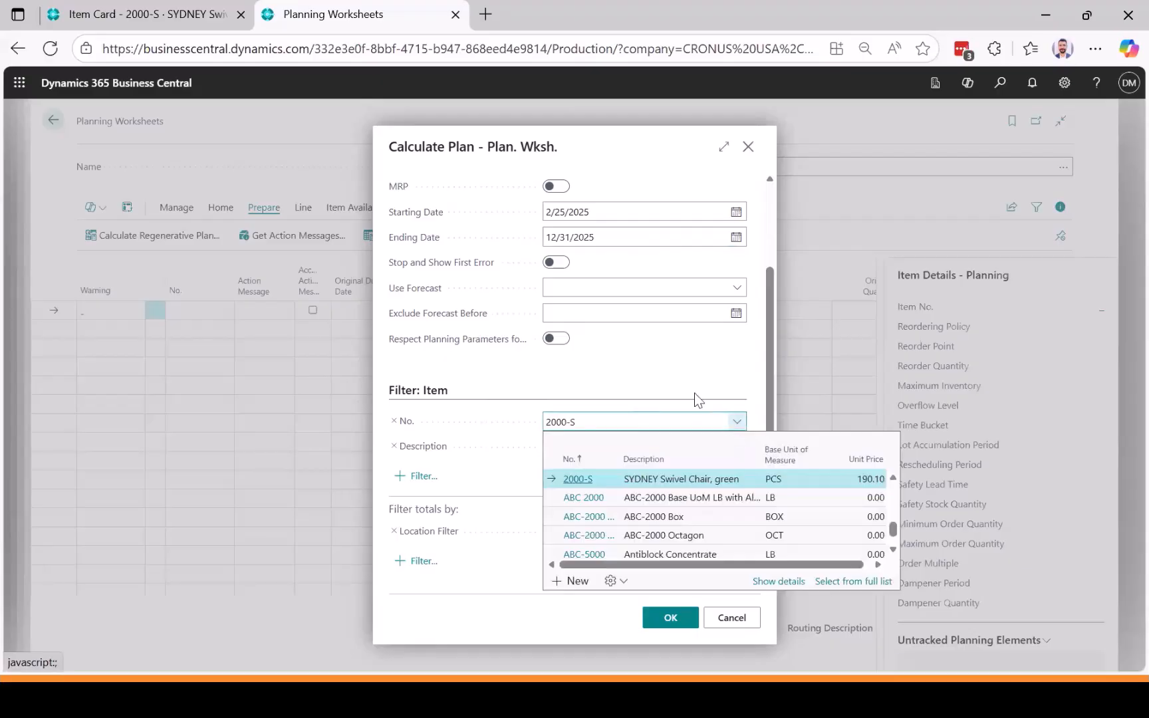
{"action": "left_click", "coordinate": [680, 385]}
{"action": "left_click", "coordinate": [673, 621]}
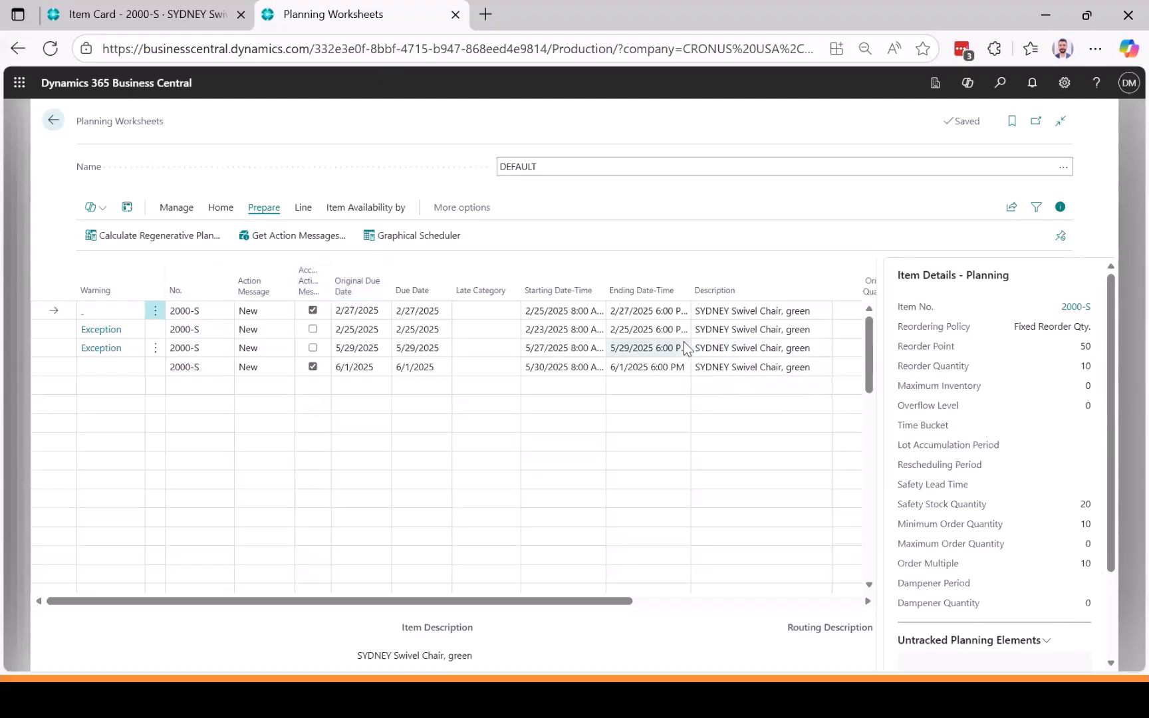
Review the proposed planning lines' dates, quantities, MPS order marks and reference order types
{"action": "scroll", "coordinate": [683, 341], "scroll_direction": "right", "scroll_amount": 10}
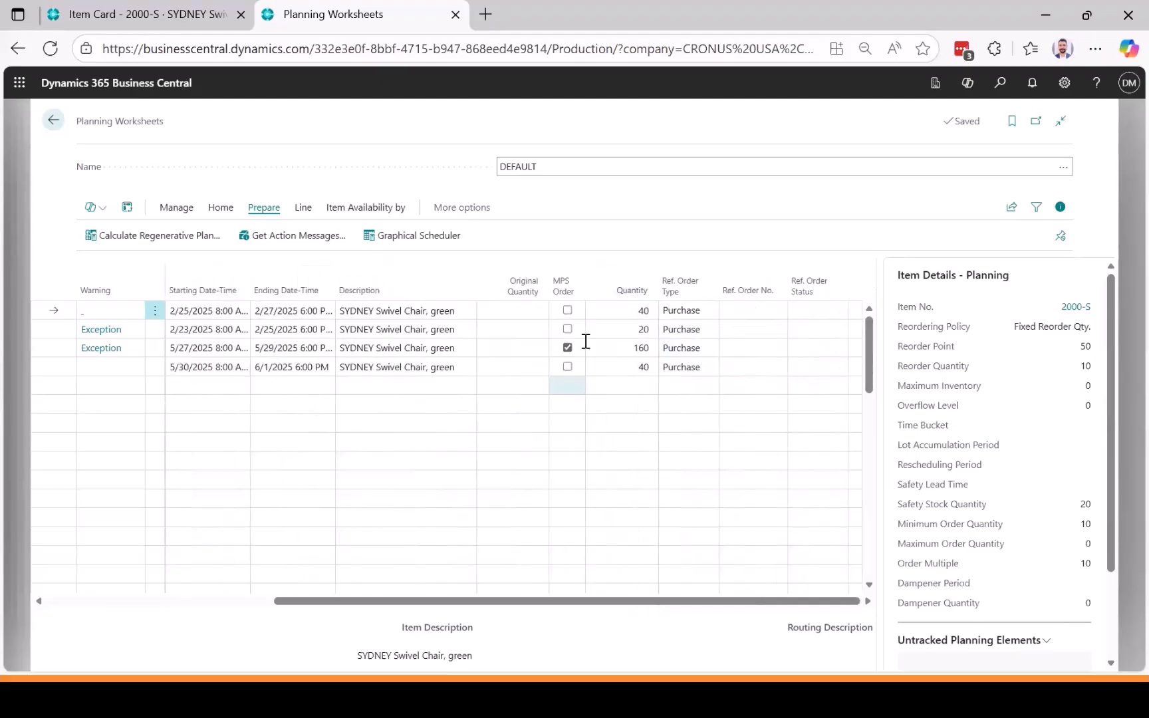
{"action": "scroll", "coordinate": [565, 346], "scroll_direction": "left", "scroll_amount": 5}
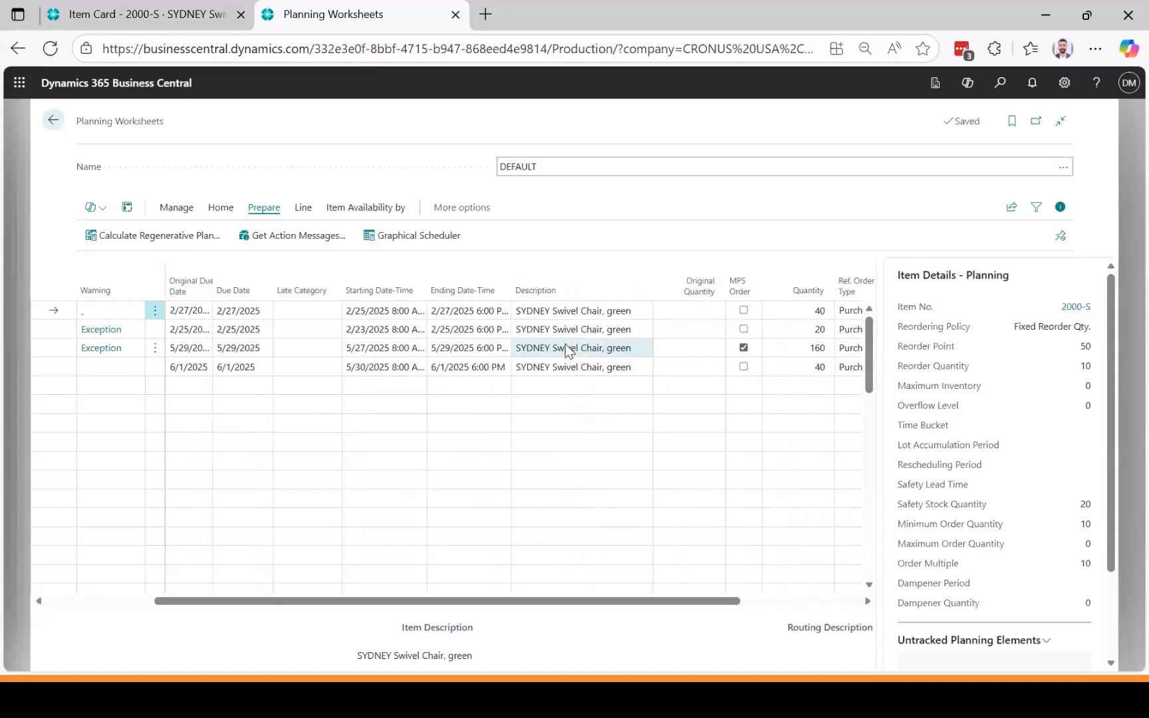
{"action": "scroll", "coordinate": [565, 344], "scroll_direction": "left", "scroll_amount": 2}
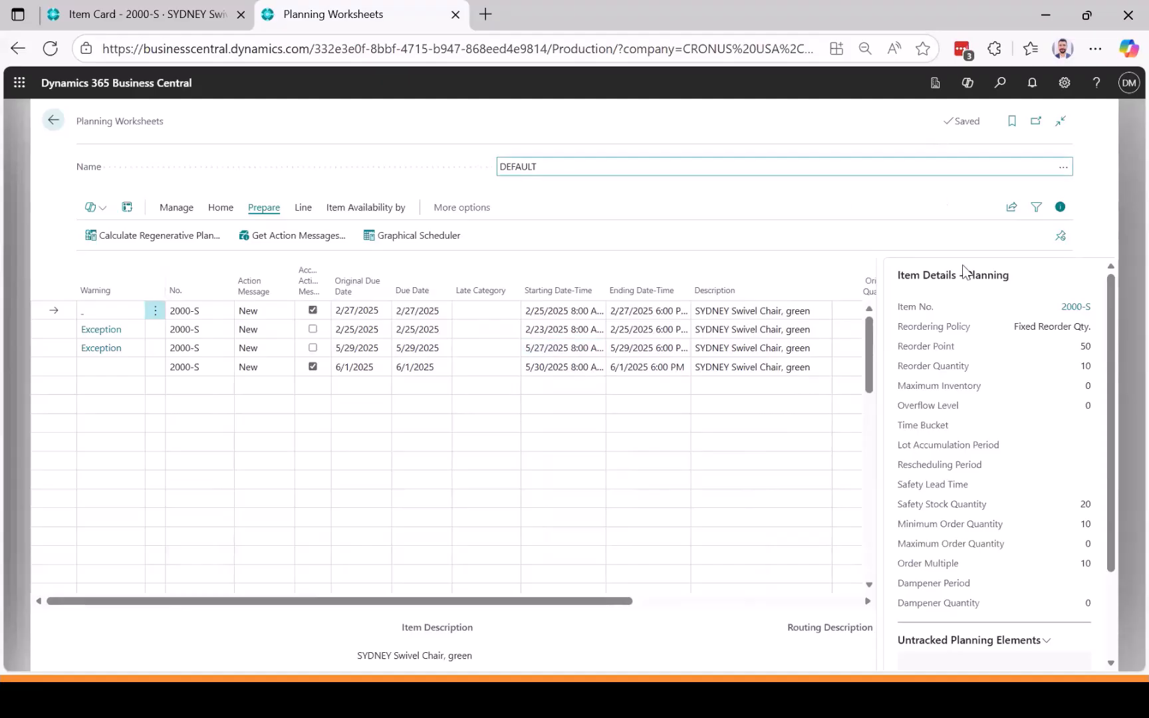
{"action": "left_click", "coordinate": [1000, 82]}
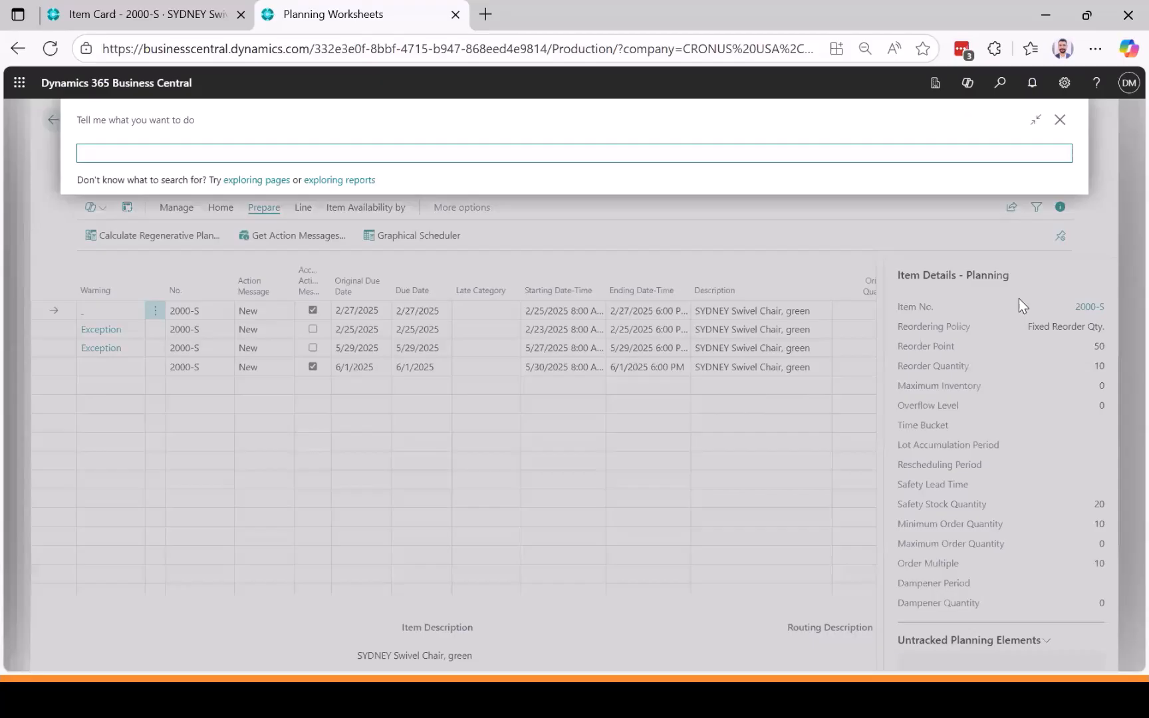
{"action": "left_click", "coordinate": [1018, 300]}
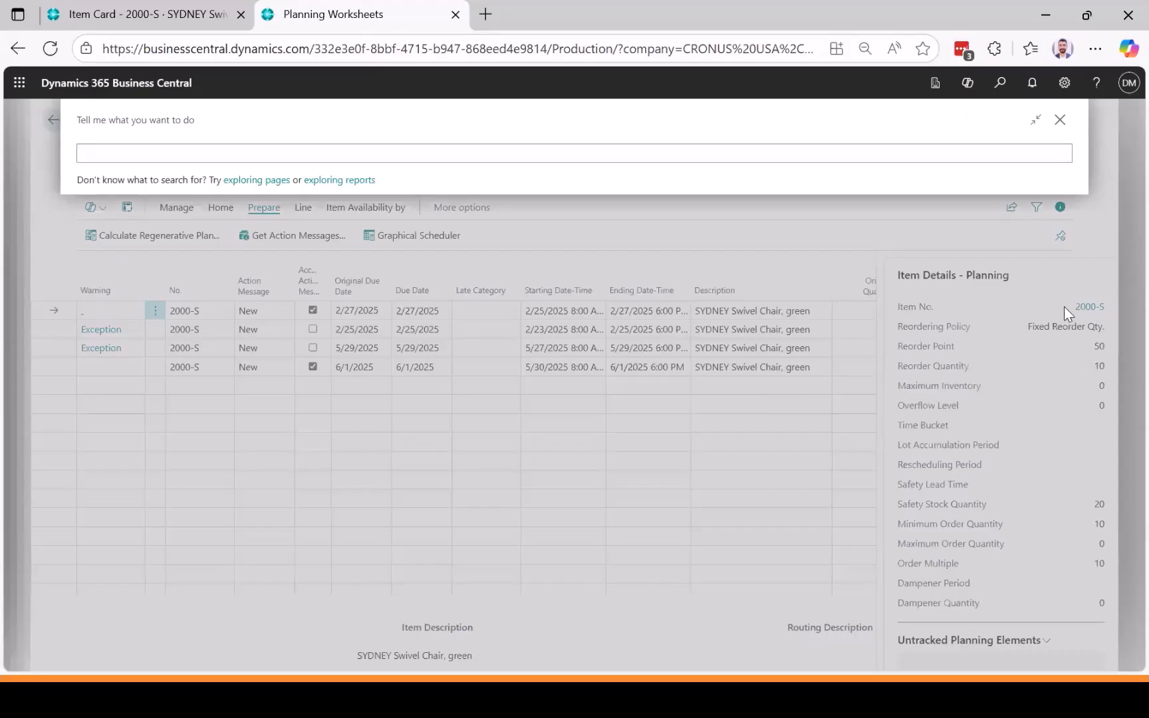
{"action": "left_click", "coordinate": [1060, 119]}
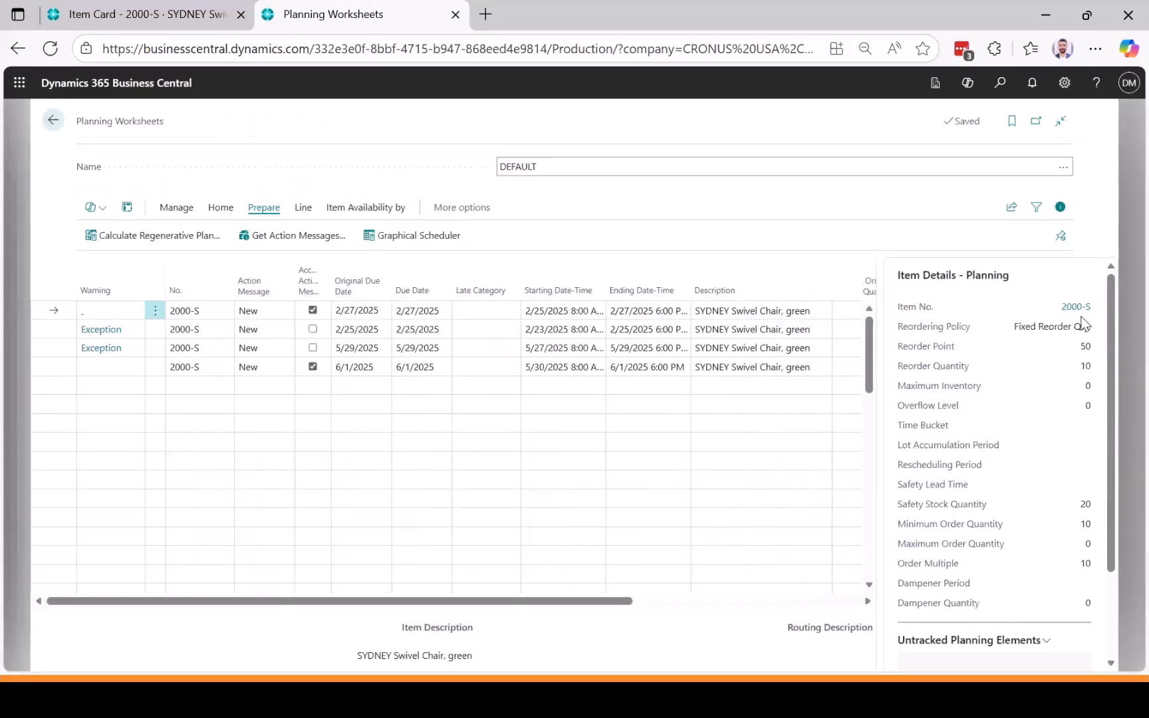
Open item 2000-S from the planning details and drill through its quantity on sales order to the Alpine Ski House sales order
{"action": "left_click", "coordinate": [1075, 308]}
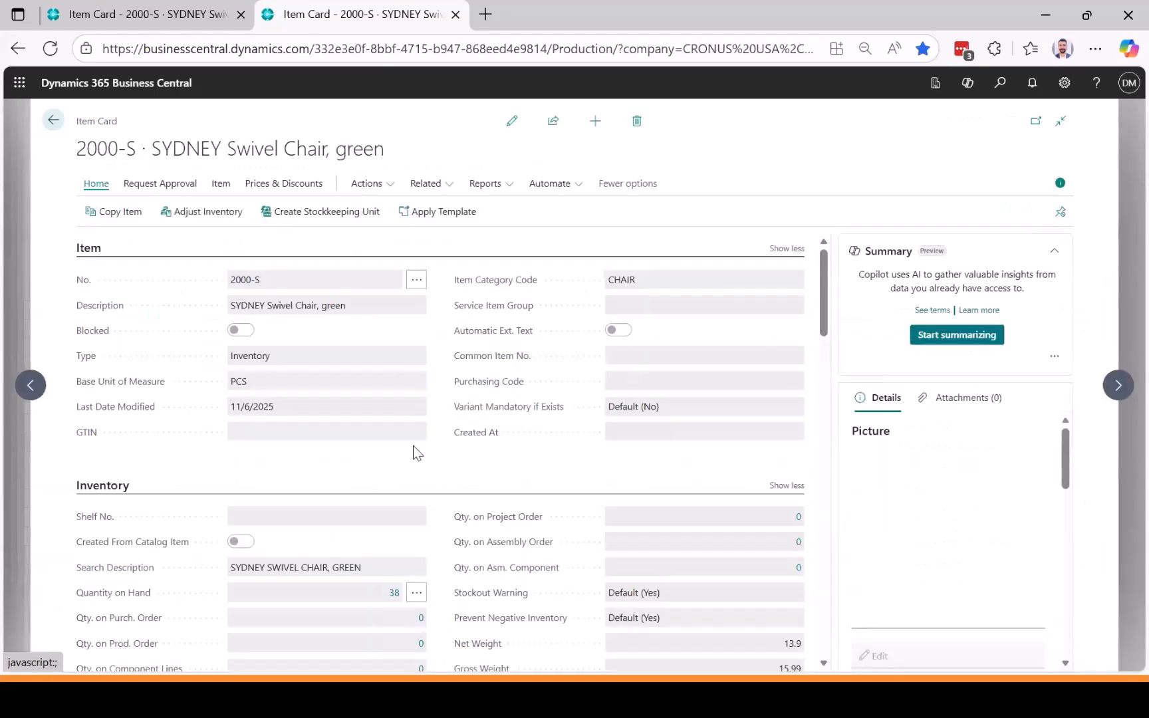
{"action": "scroll", "coordinate": [380, 516], "scroll_direction": "down", "scroll_amount": 3}
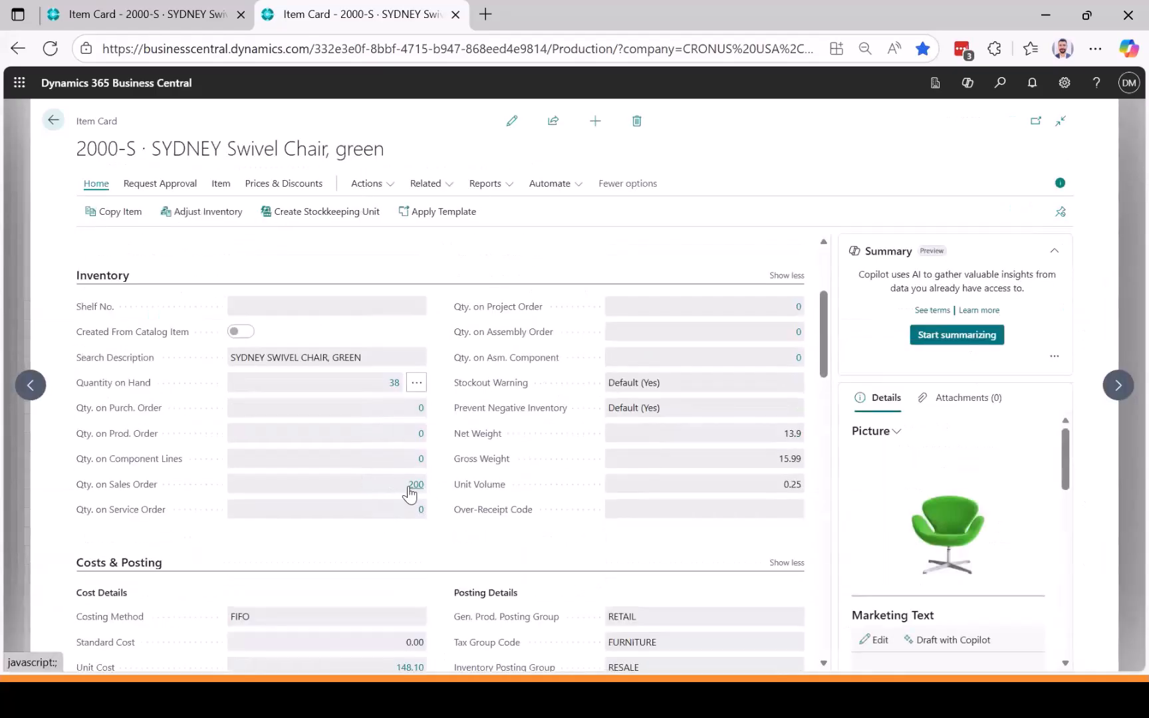
{"action": "left_click", "coordinate": [413, 485]}
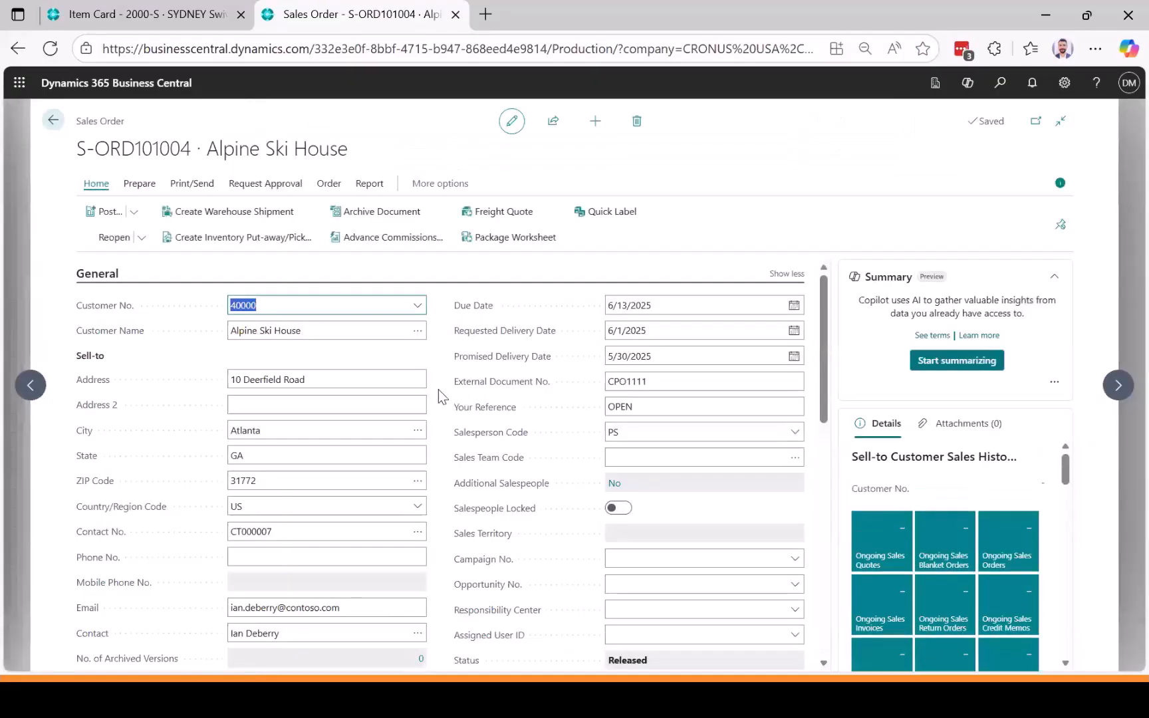
Examine the sales order's document, posting and order dates against its due, requested delivery and promised delivery dates
{"action": "scroll", "coordinate": [441, 433], "scroll_direction": "down", "scroll_amount": 2}
{"action": "scroll", "coordinate": [441, 434], "scroll_direction": "down", "scroll_amount": 1}
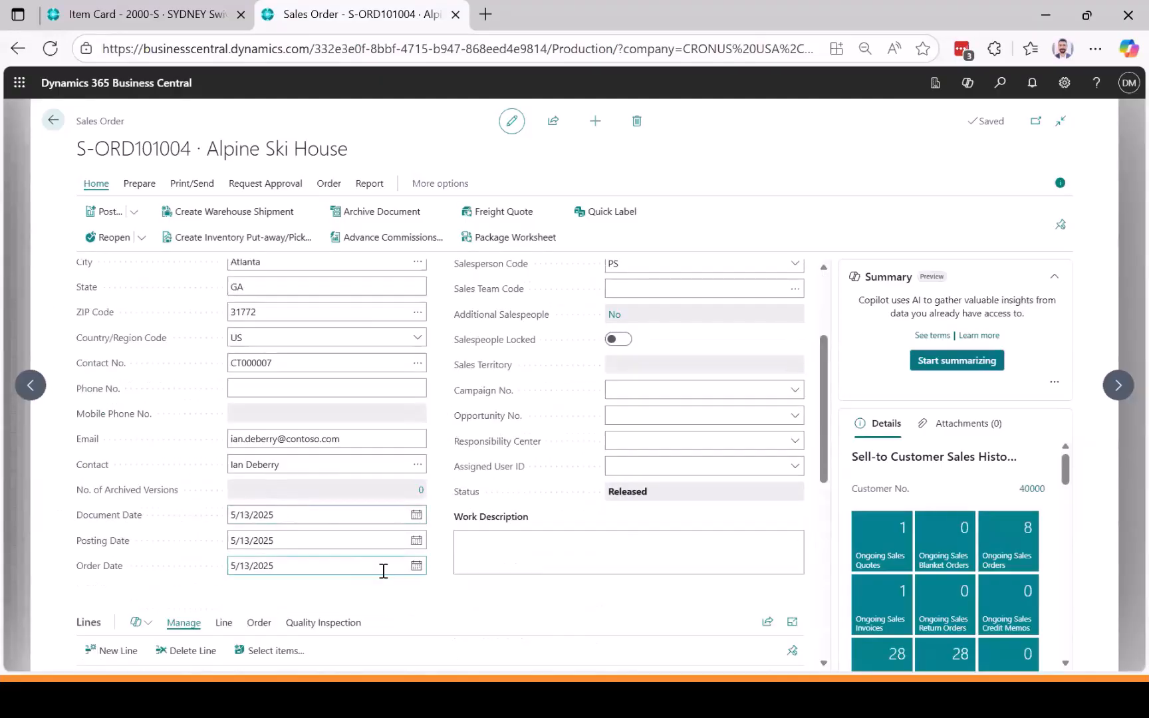
{"action": "scroll", "coordinate": [383, 571], "scroll_direction": "up", "scroll_amount": 4}
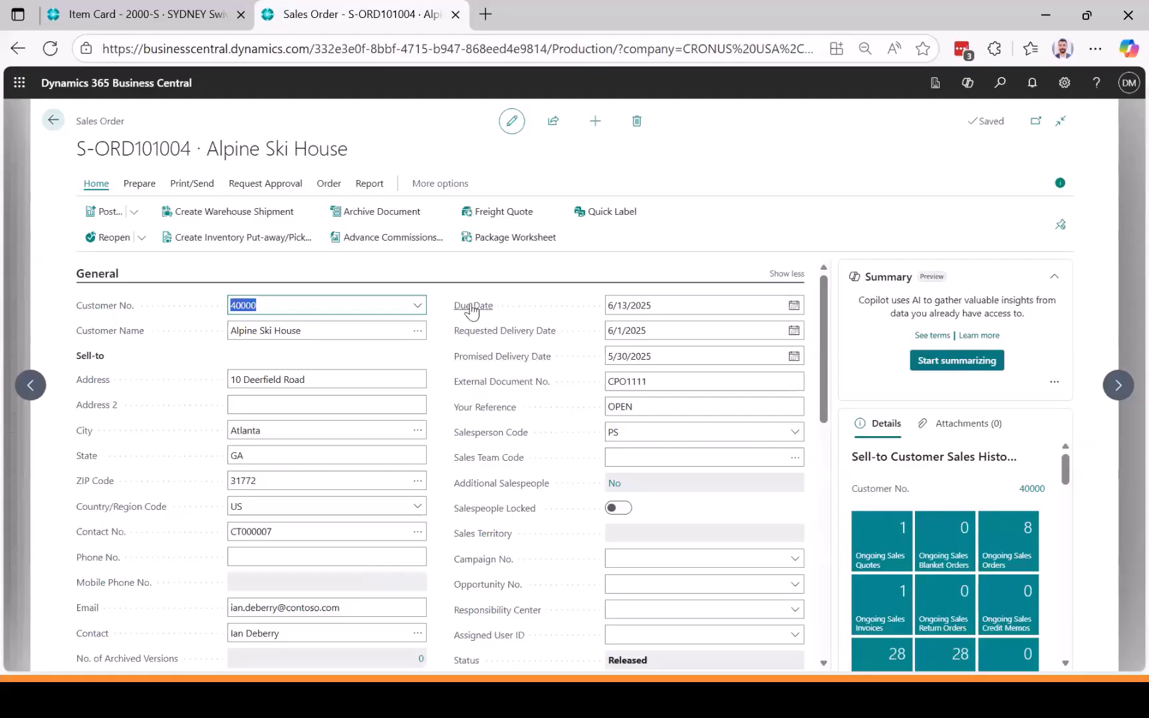
{"action": "left_click", "coordinate": [655, 329]}
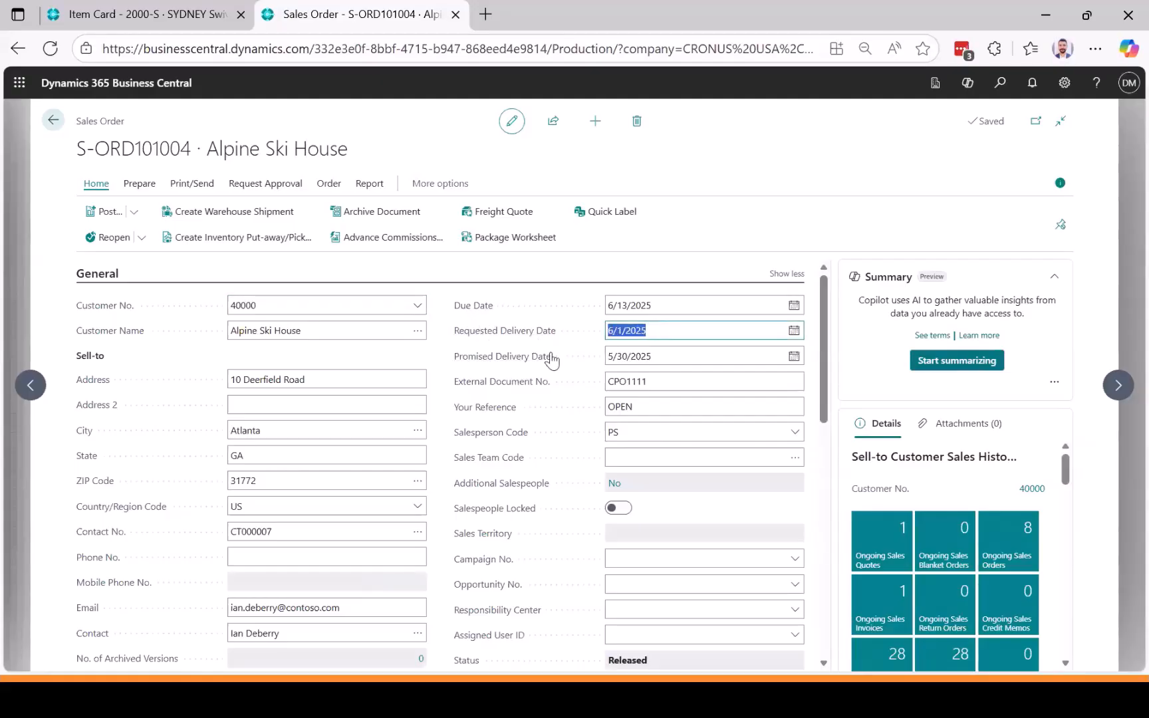
{"action": "left_click", "coordinate": [654, 349]}
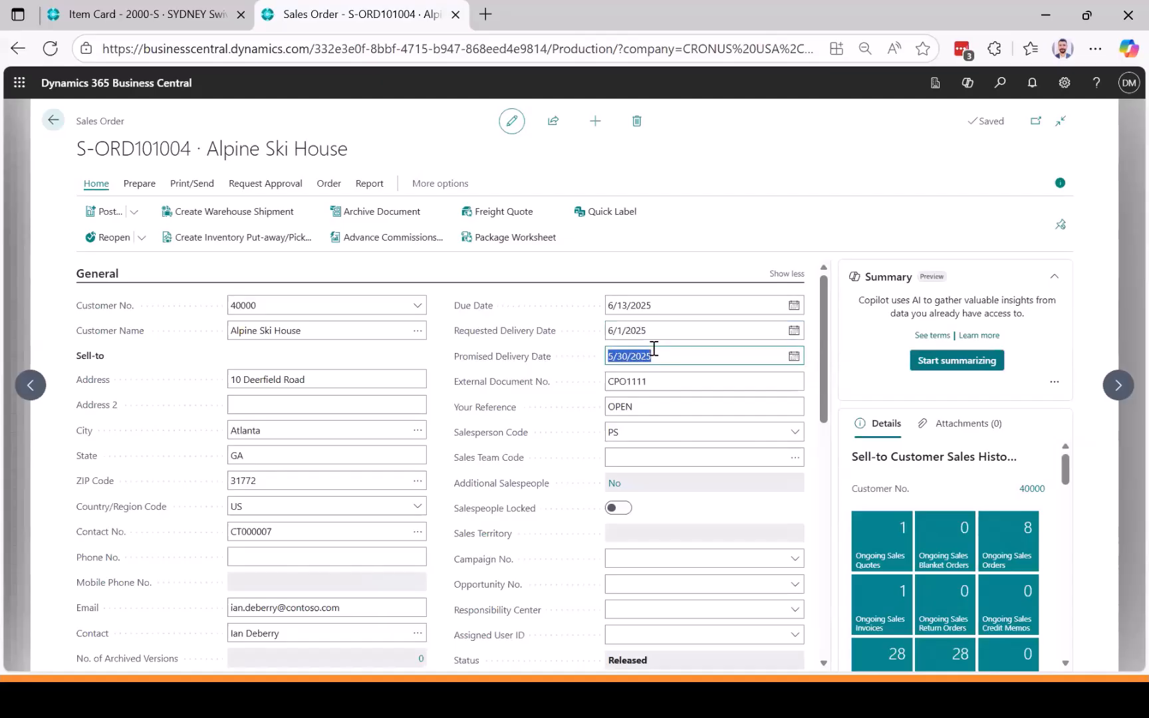
{"action": "scroll", "coordinate": [507, 458], "scroll_direction": "down", "scroll_amount": 1}
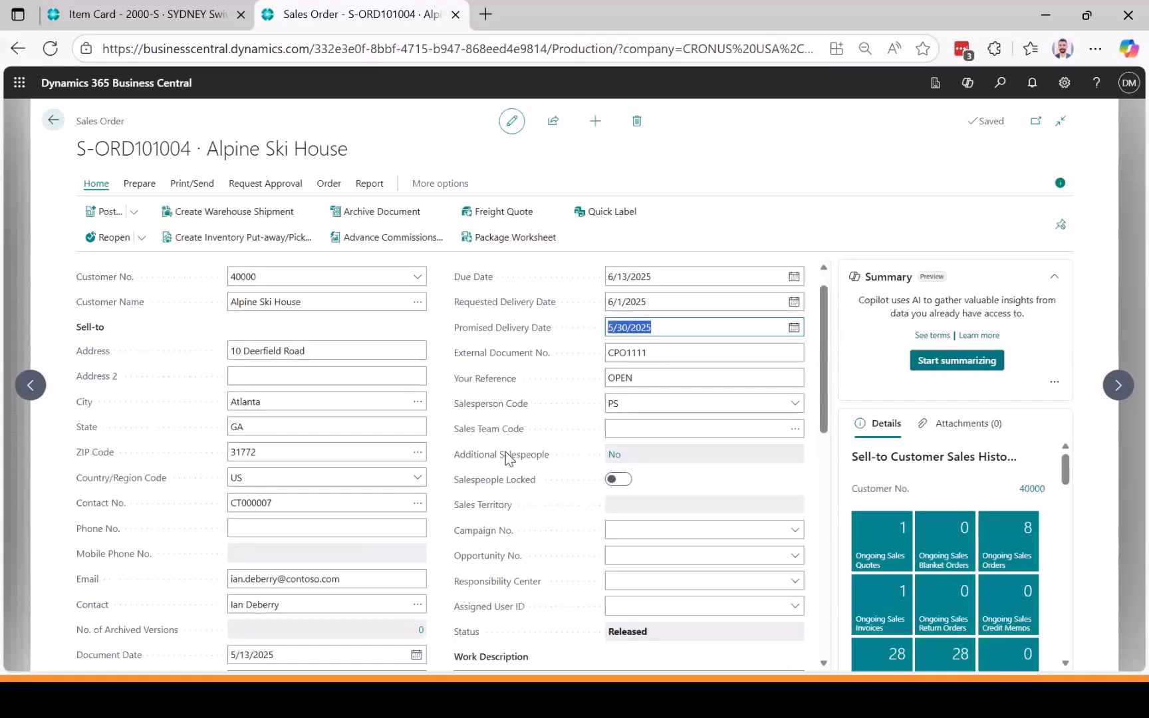
{"action": "scroll", "coordinate": [505, 458], "scroll_direction": "down", "scroll_amount": 3}
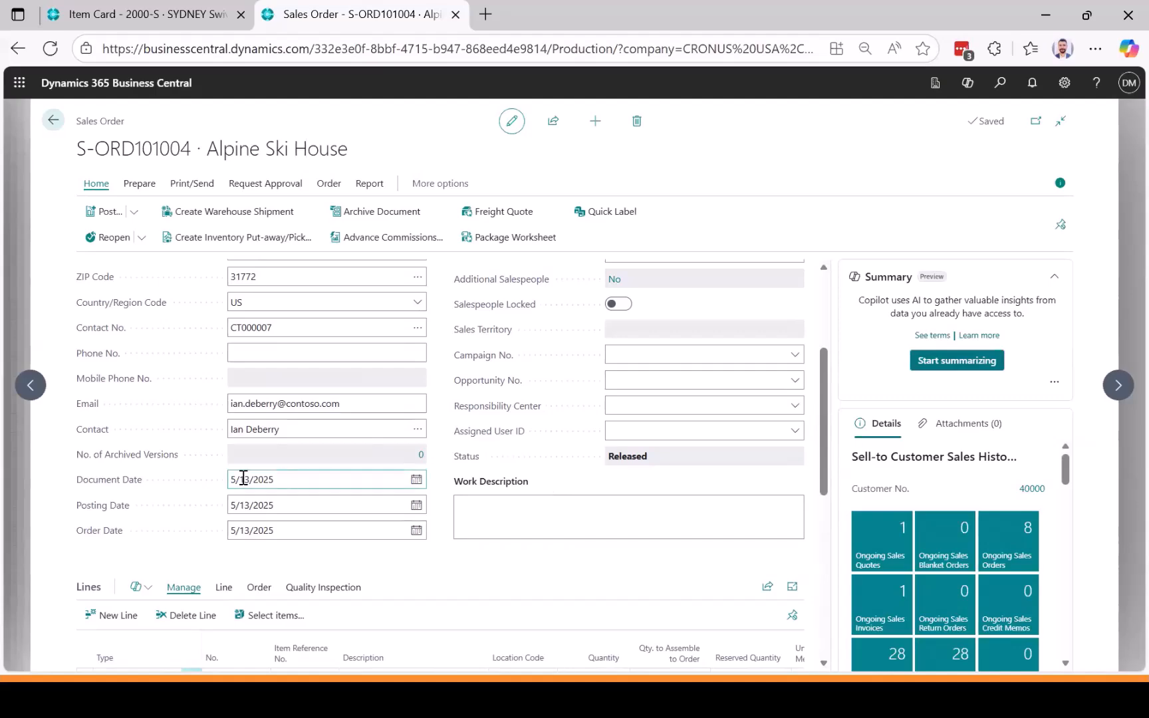
{"action": "left_click", "coordinate": [283, 479]}
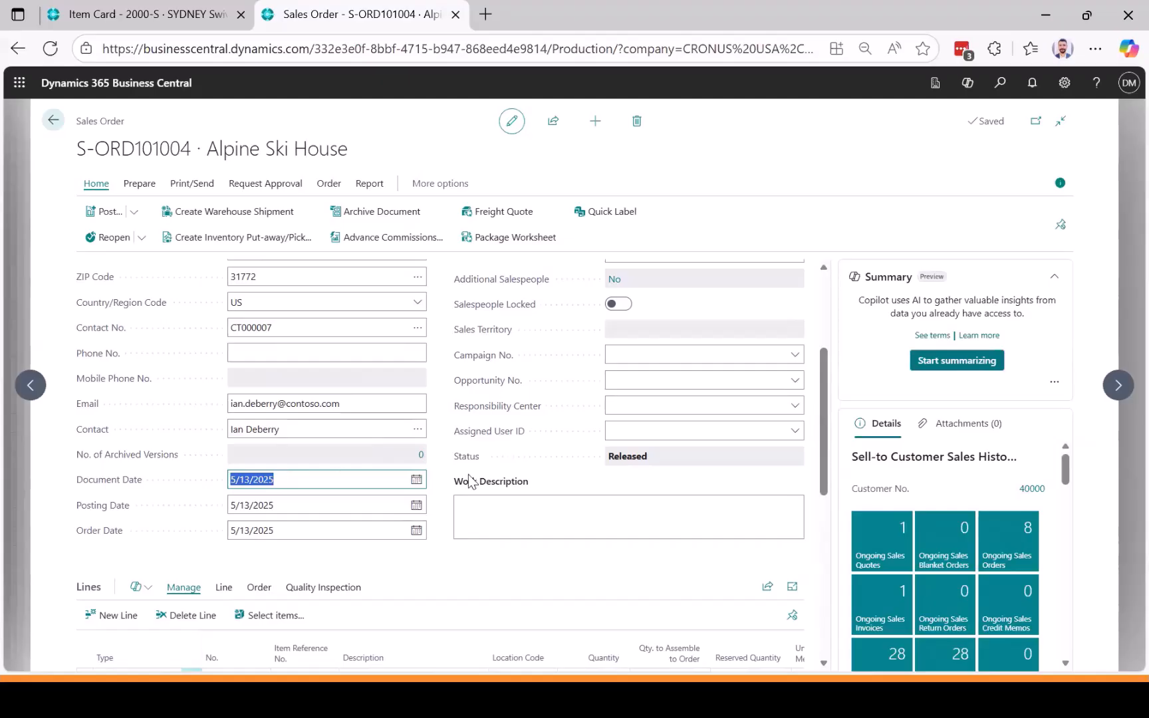
{"action": "scroll", "coordinate": [473, 480], "scroll_direction": "up", "scroll_amount": 3}
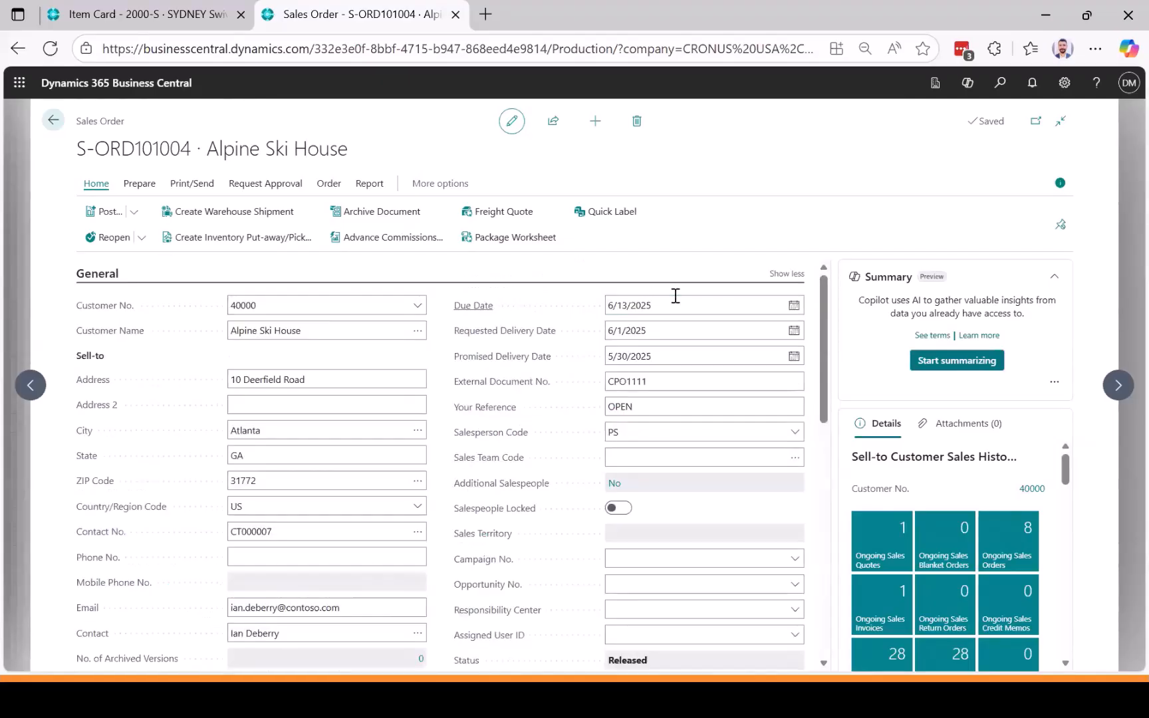
{"action": "left_click", "coordinate": [706, 304]}
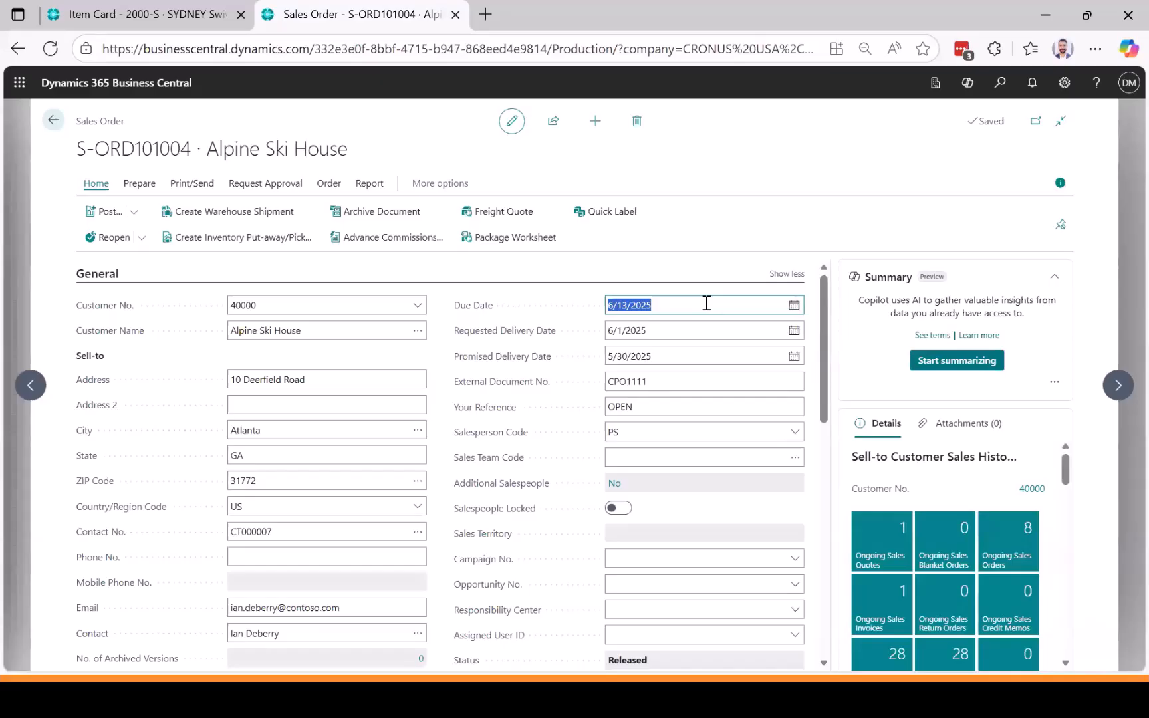
{"action": "left_click", "coordinate": [682, 334]}
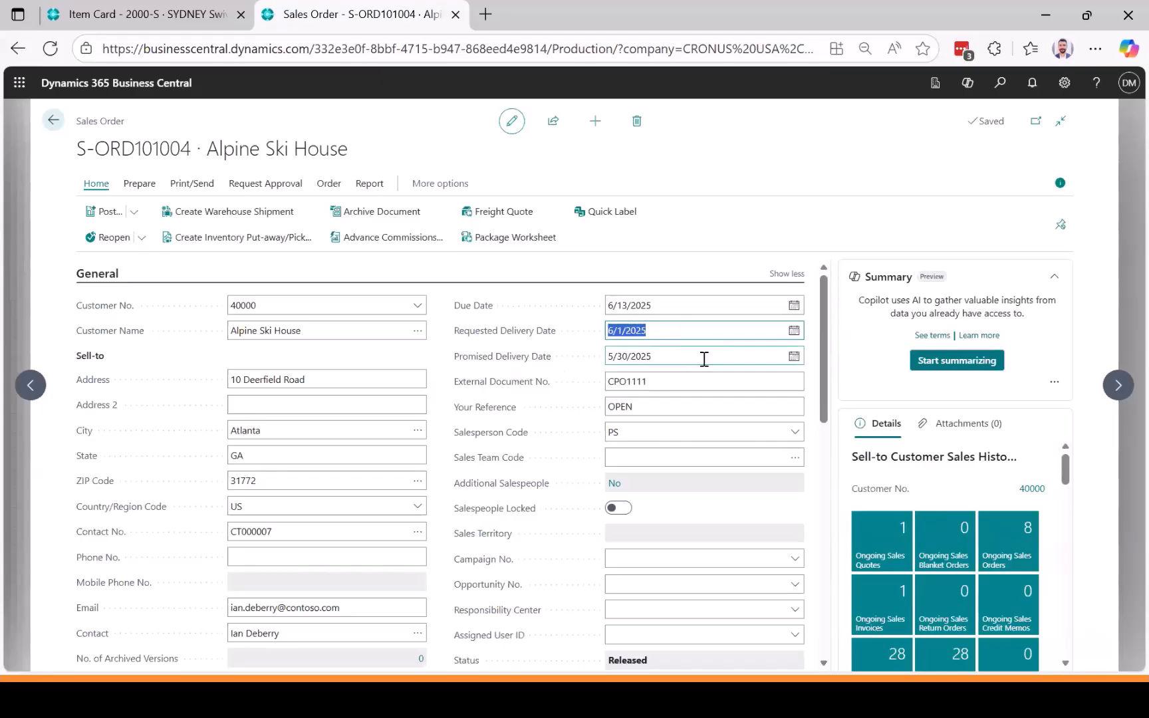
{"action": "left_click", "coordinate": [704, 360]}
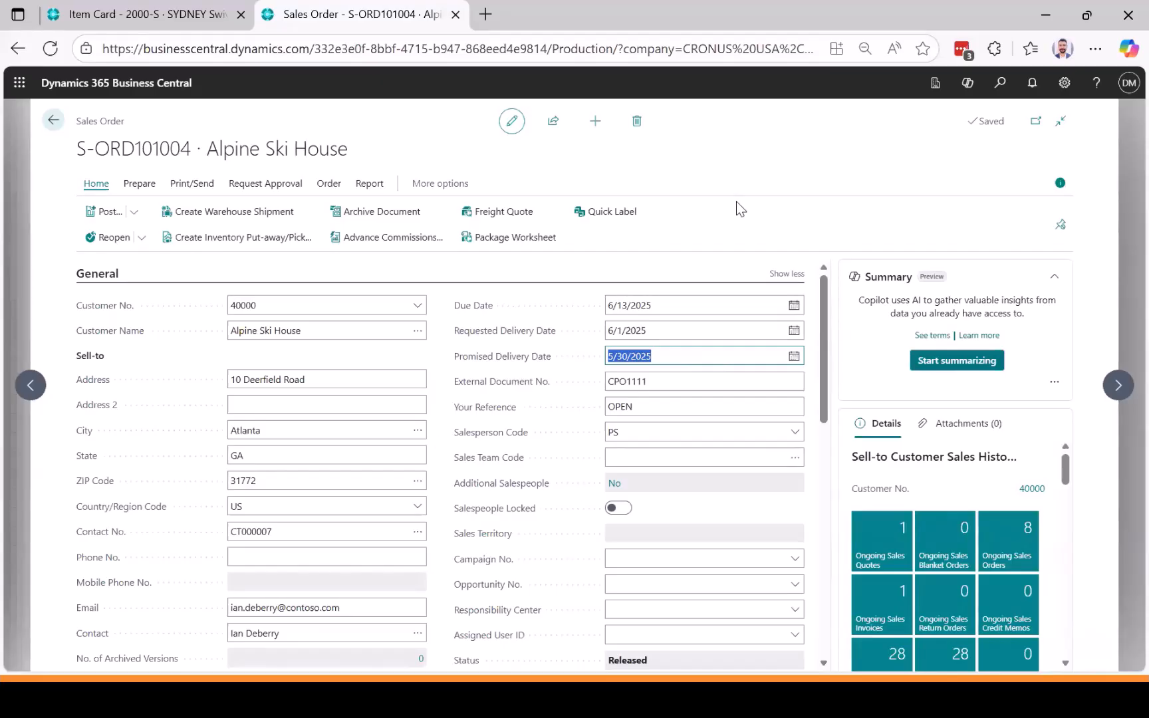
Return from the sales order to the planning worksheet and check the proposed quantities of the 2000-S lines
{"action": "key", "text": "Escape"}
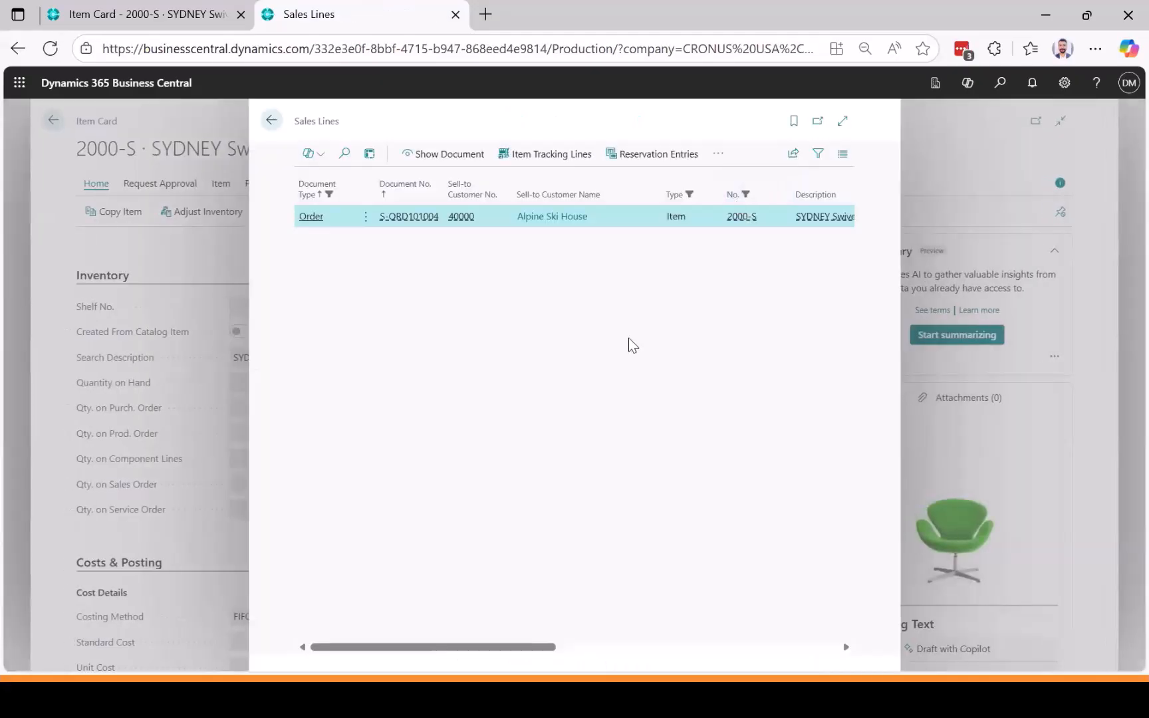
{"action": "key", "text": "Escape"}
{"action": "key", "text": "Escape"}
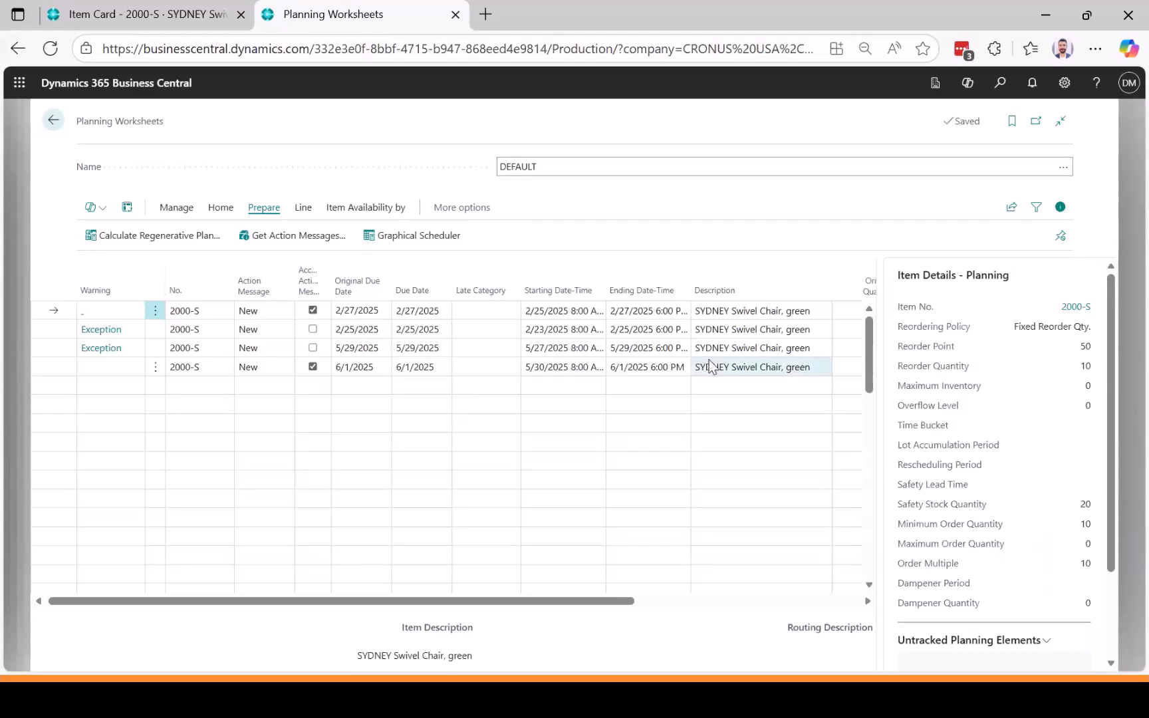
{"action": "scroll", "coordinate": [710, 367], "scroll_direction": "right", "scroll_amount": 5}
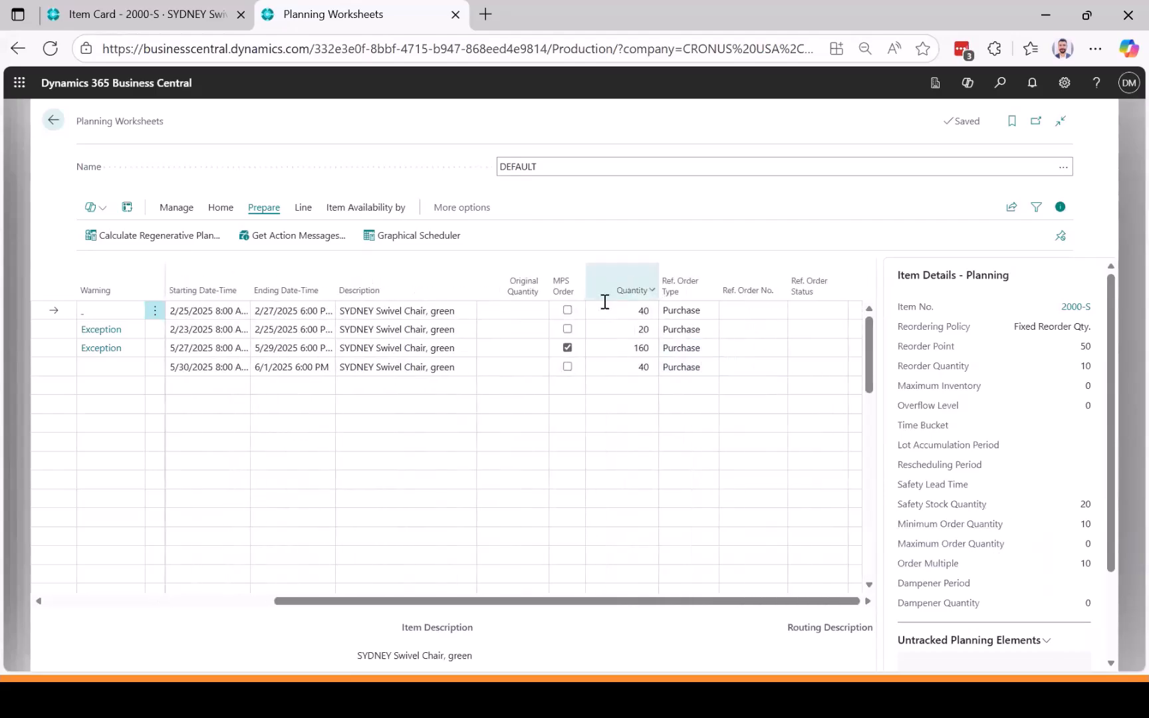
{"action": "left_click", "coordinate": [640, 311]}
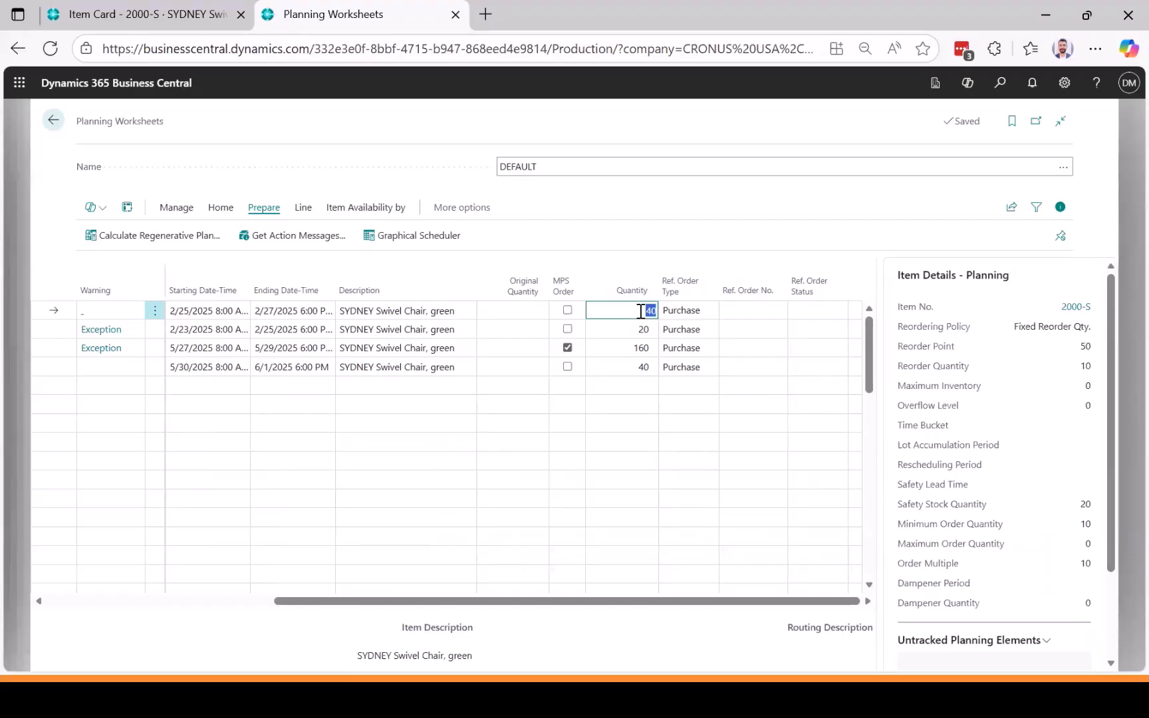
Open the exception details of the planning line due 2/25/2025 and widen the Source column to read the messages
{"action": "left_click", "coordinate": [191, 330]}
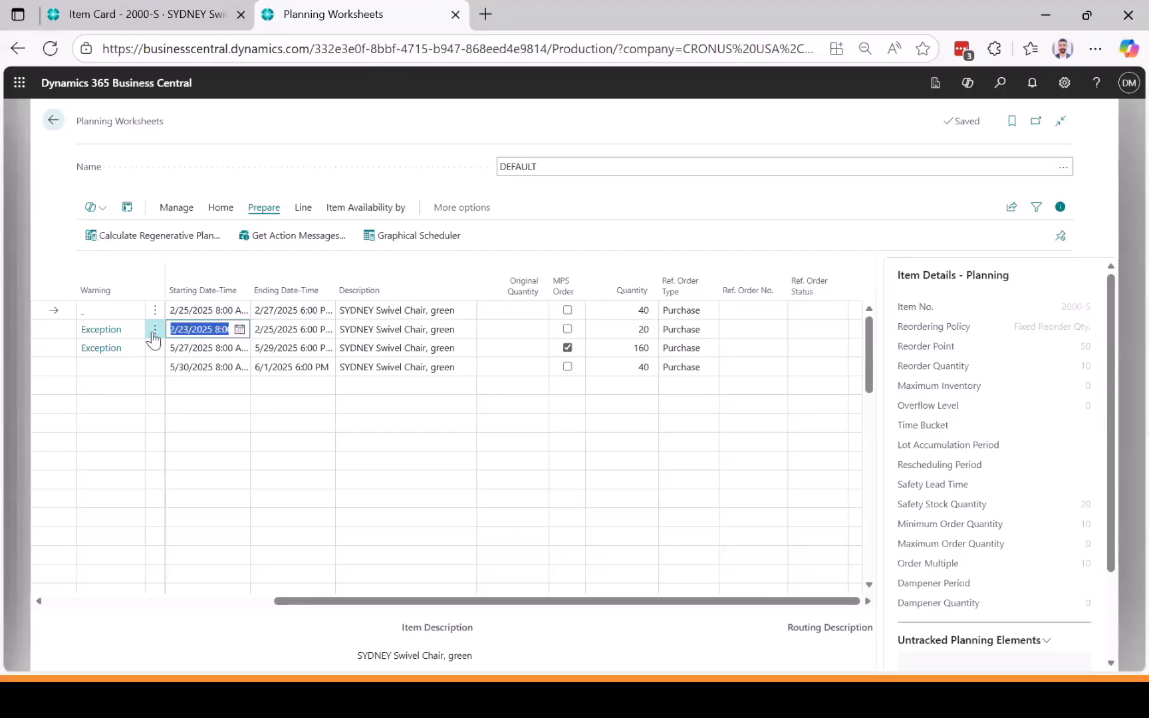
{"action": "left_click", "coordinate": [105, 330]}
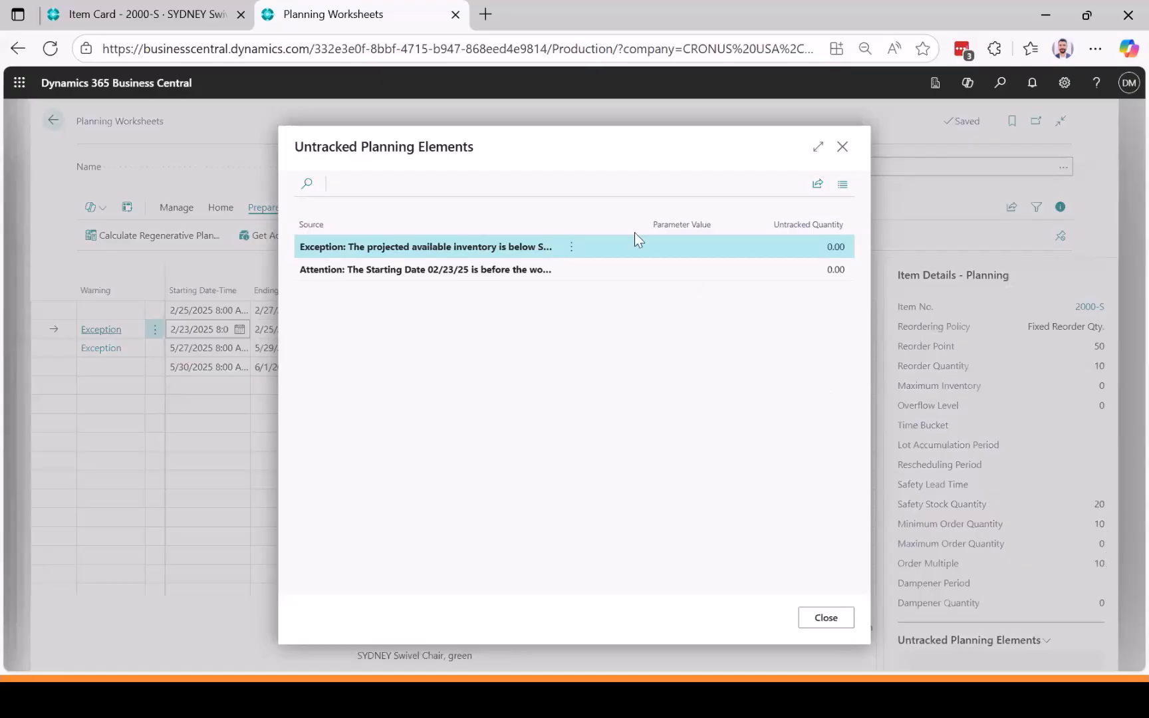
{"action": "left_click", "coordinate": [461, 270]}
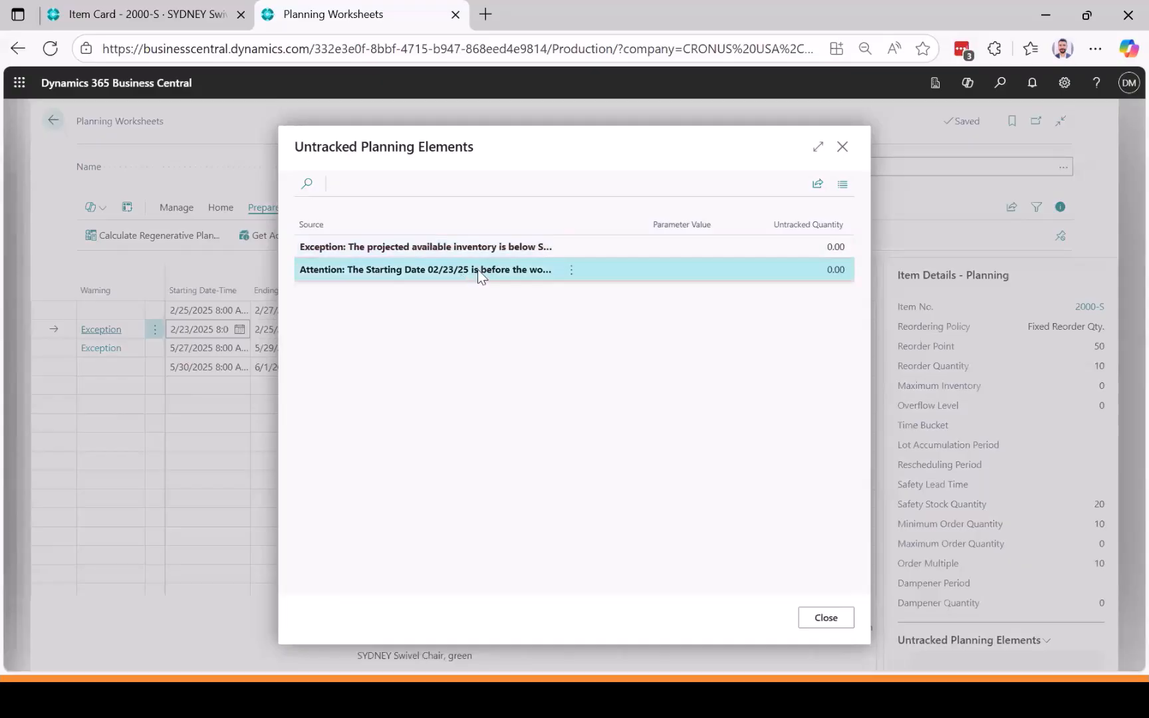
{"action": "left_click_drag", "start_coordinate": [553, 216], "coordinate": [630, 215]}
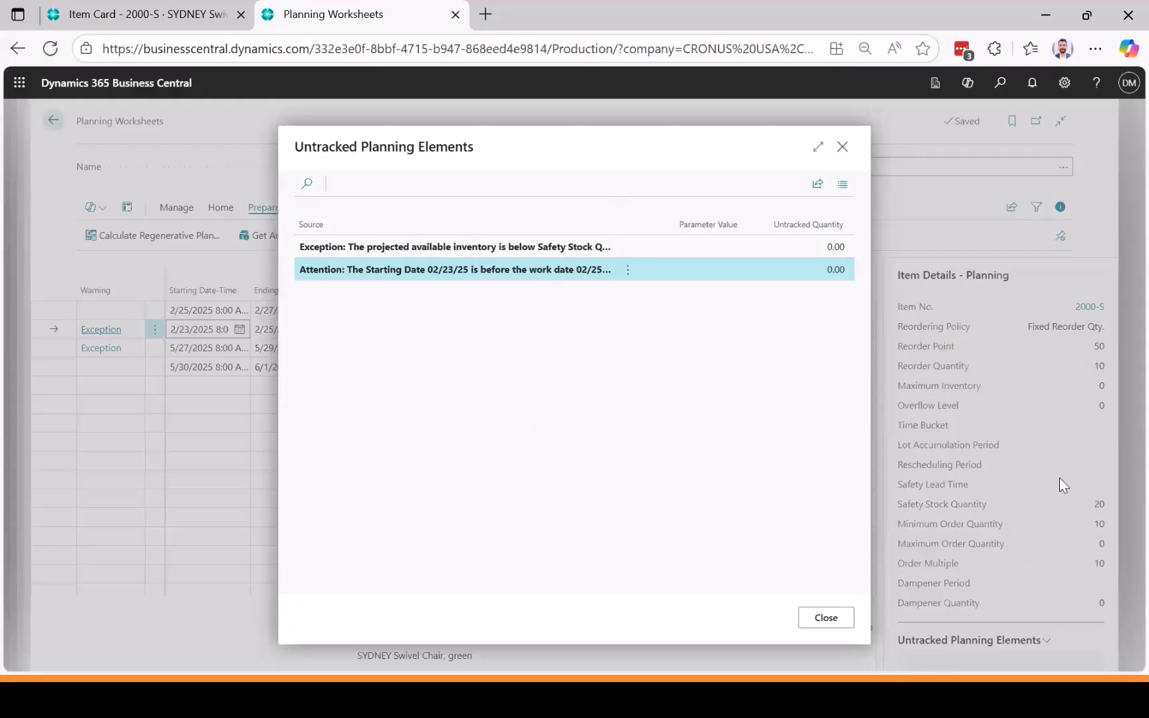
{"action": "left_click", "coordinate": [810, 619]}
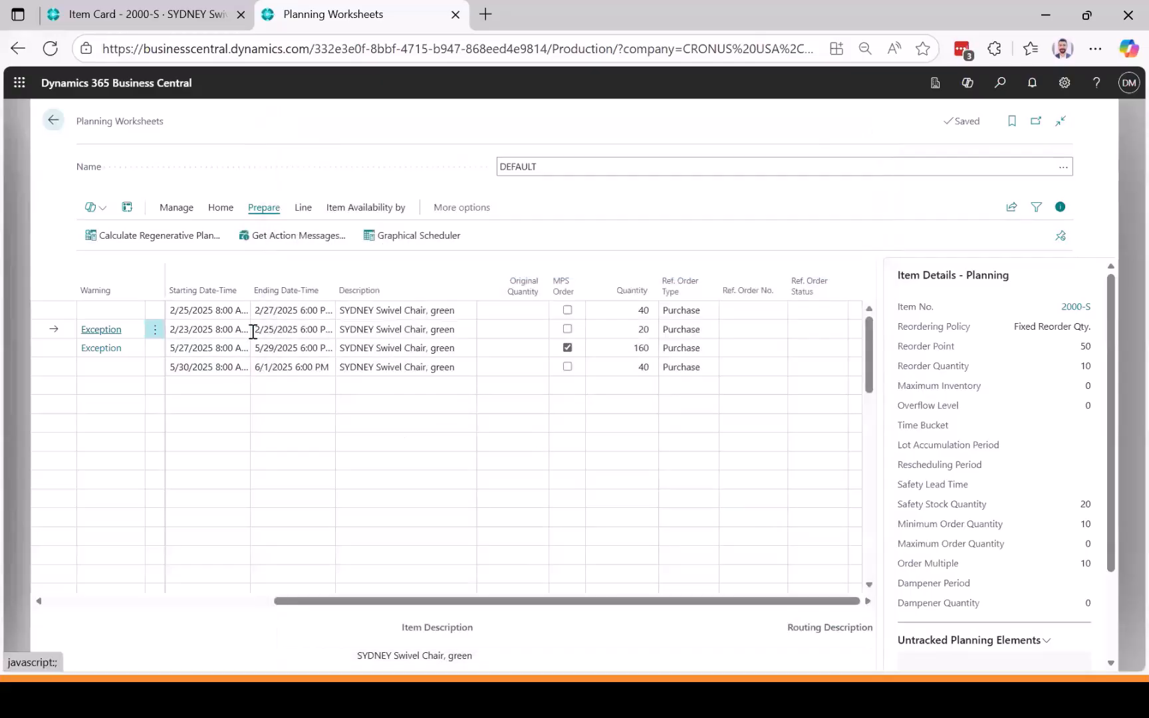
Compare the starting dates and MPS order marks of the planning lines due 5/29/2025 and 6/1/2025
{"action": "left_click", "coordinate": [204, 348]}
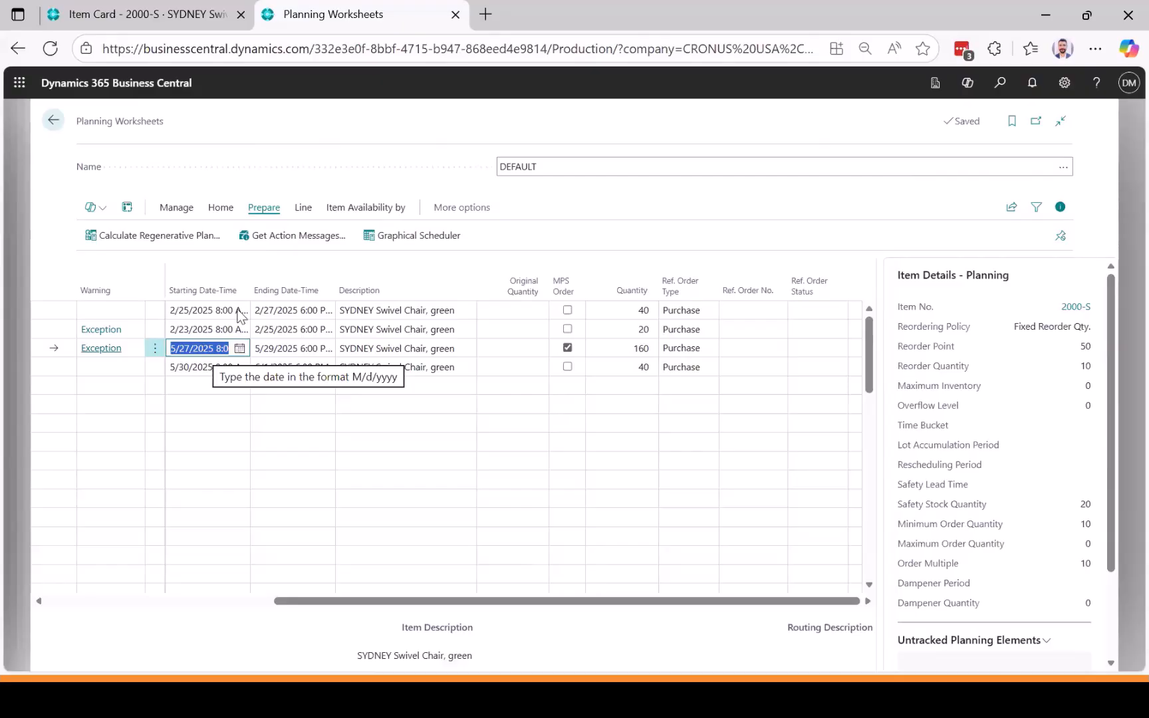
{"action": "left_click", "coordinate": [199, 367]}
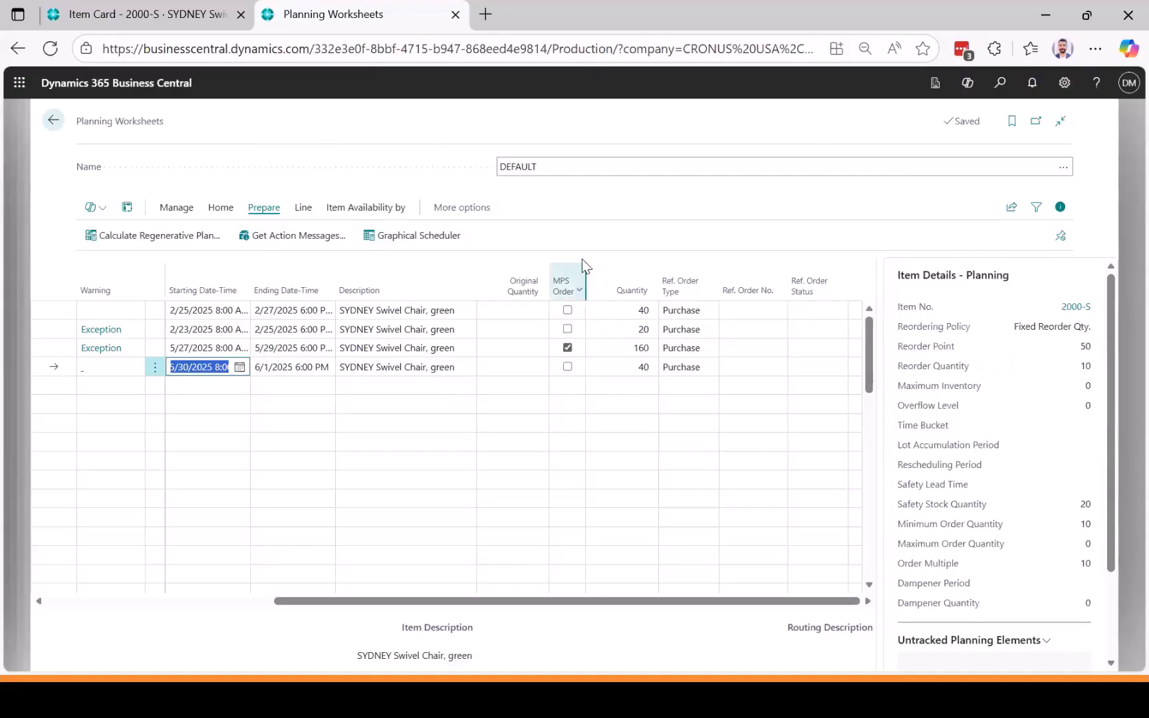
{"action": "scroll", "coordinate": [306, 368], "scroll_direction": "left", "scroll_amount": 5}
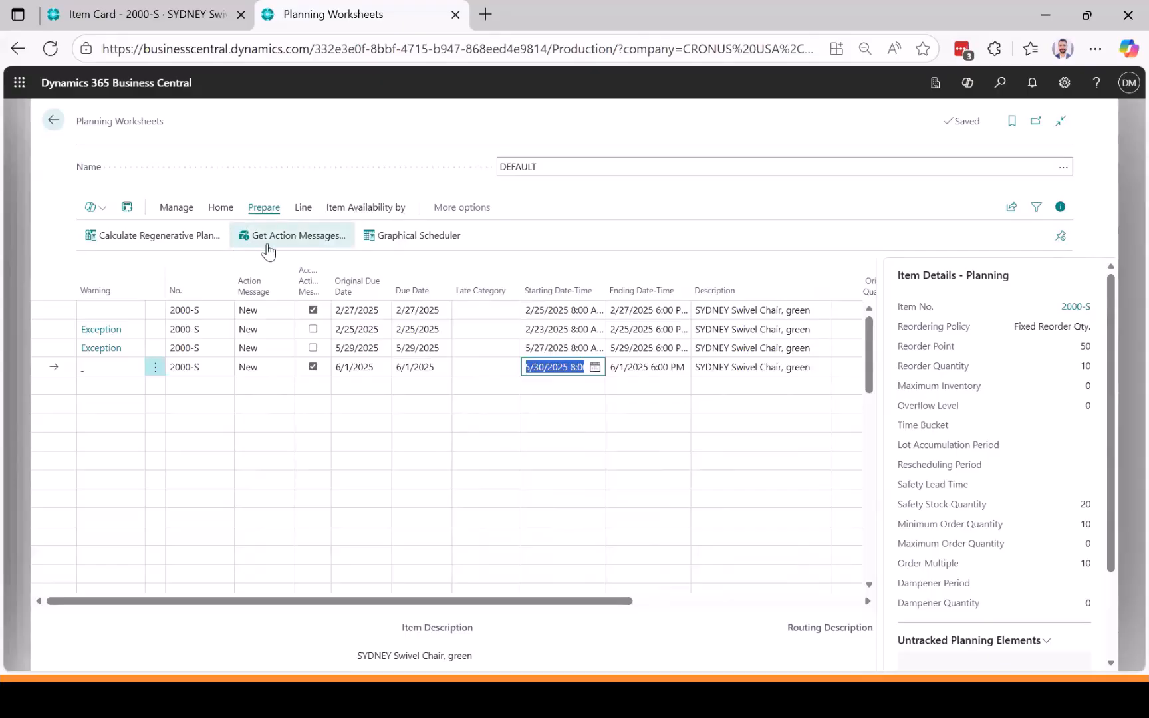
View the Carry Out Action Message options for production, assembly, purchase and transfer orders, and leave without running it
{"action": "left_click", "coordinate": [224, 212]}
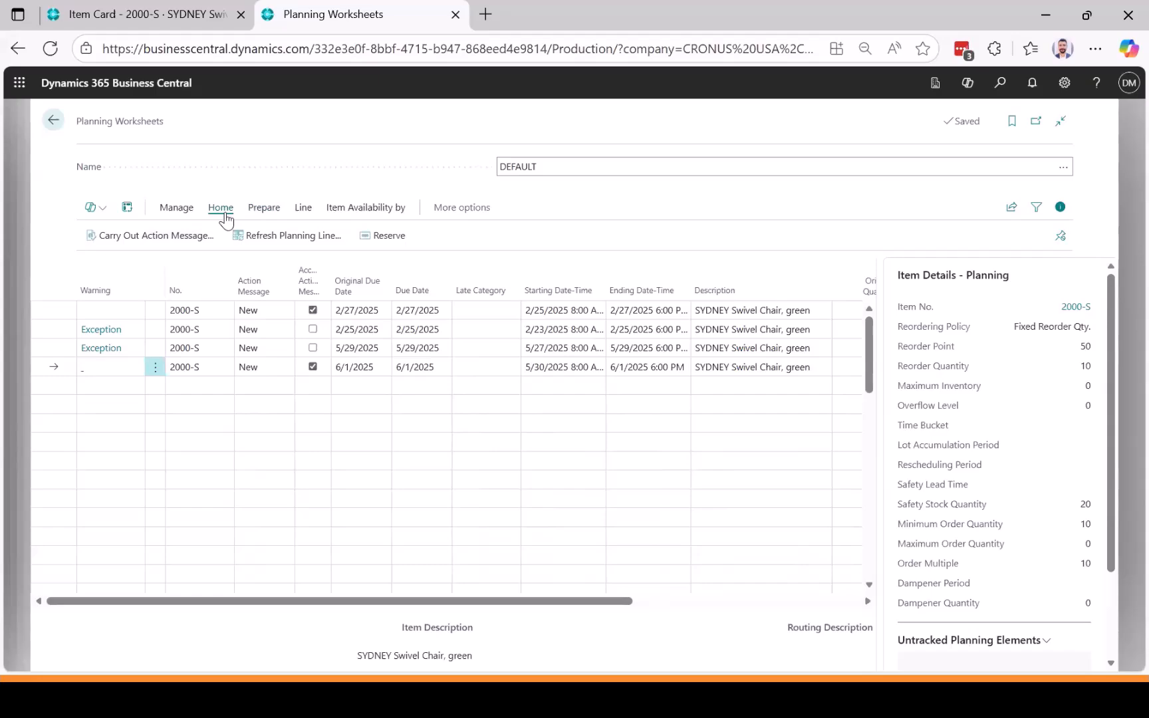
{"action": "left_click", "coordinate": [156, 244]}
{"action": "left_click", "coordinate": [156, 236]}
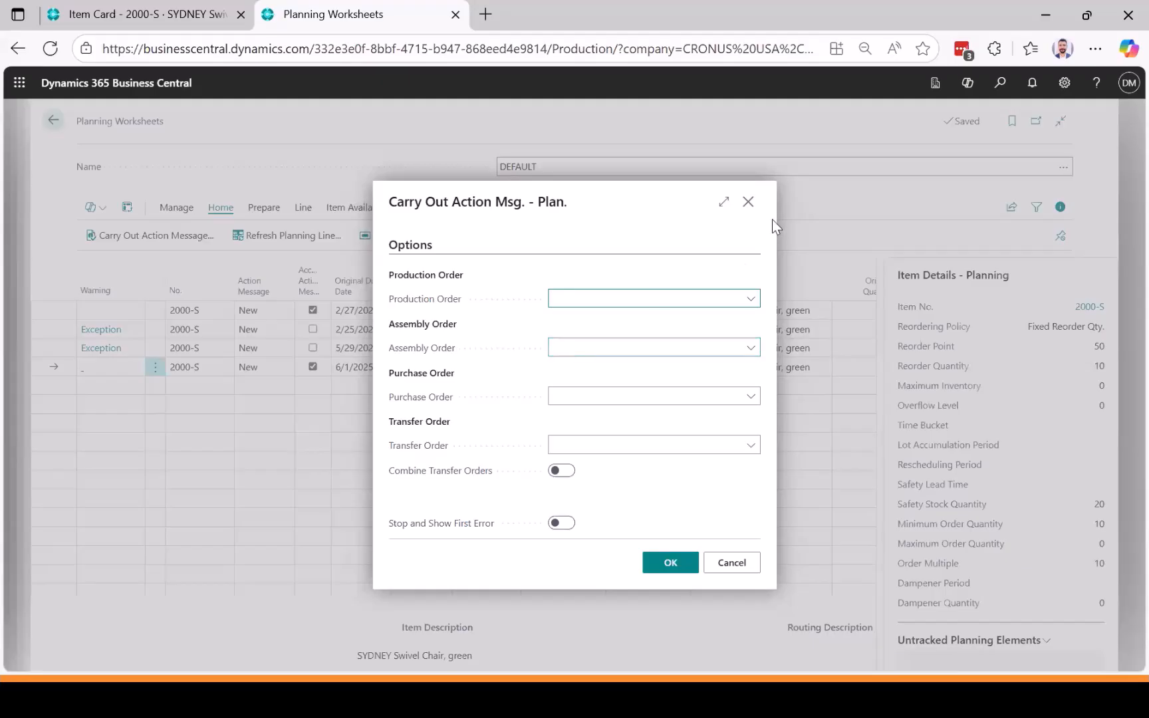
{"action": "left_click", "coordinate": [749, 203]}
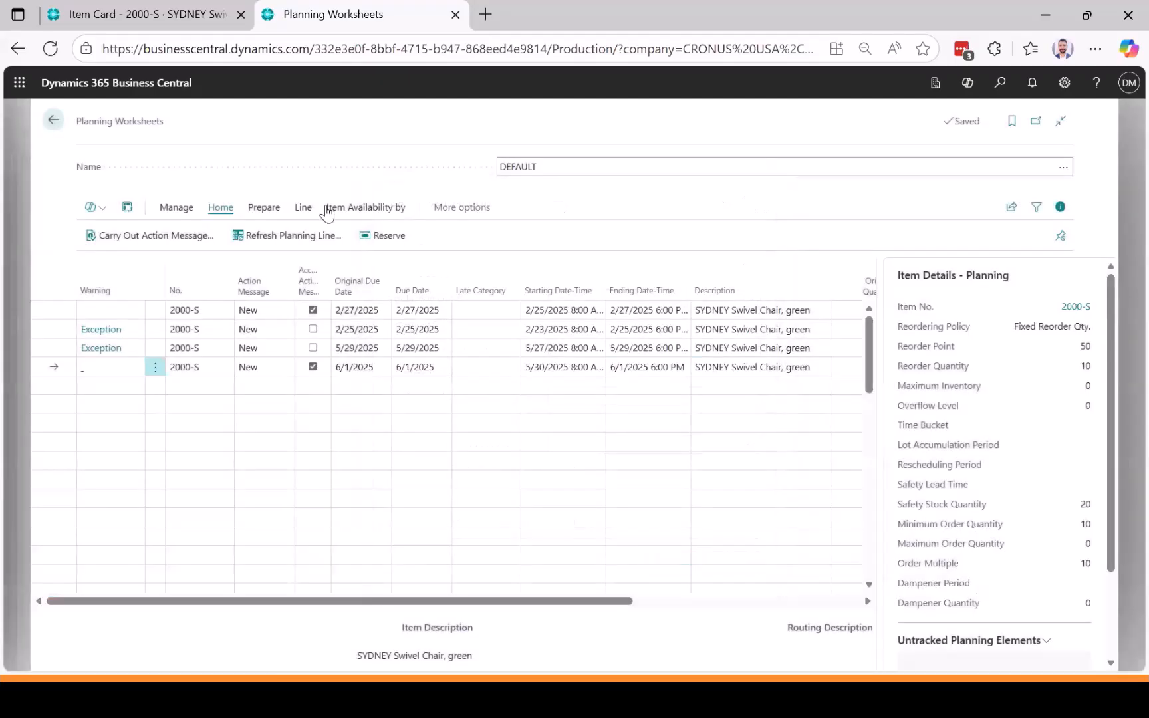
Review the regenerative plan's calculation options, item filter and location filter, and leave without recalculating
{"action": "left_click", "coordinate": [266, 209]}
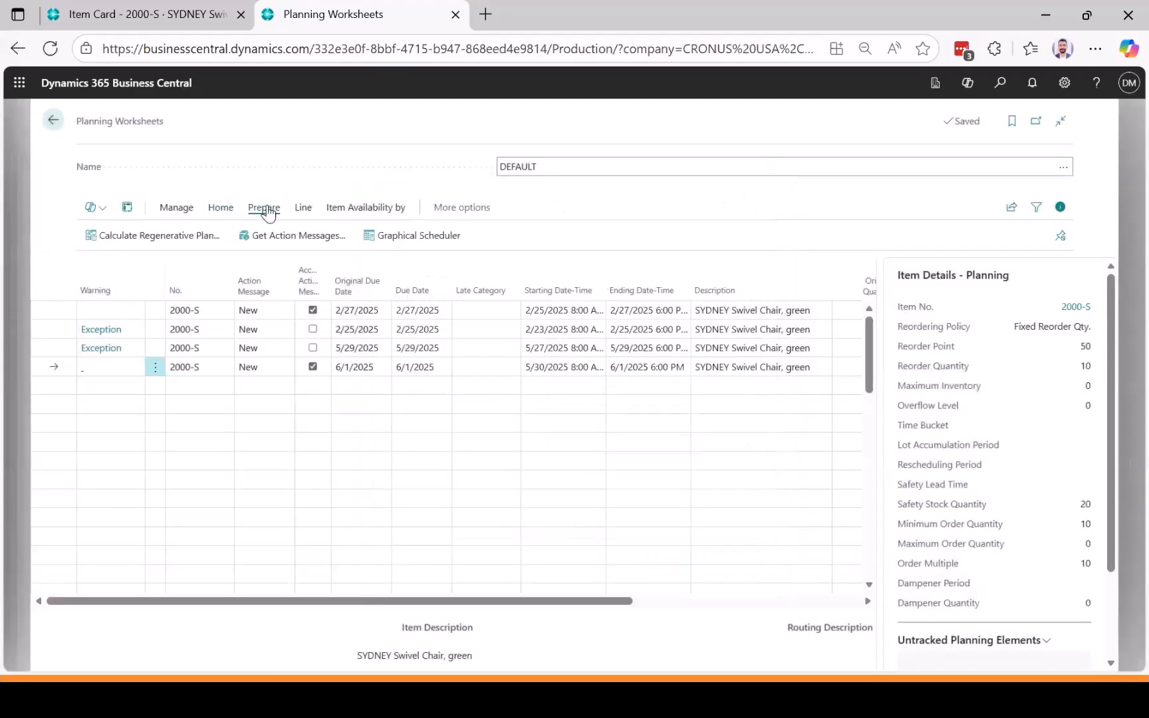
{"action": "left_click", "coordinate": [180, 240]}
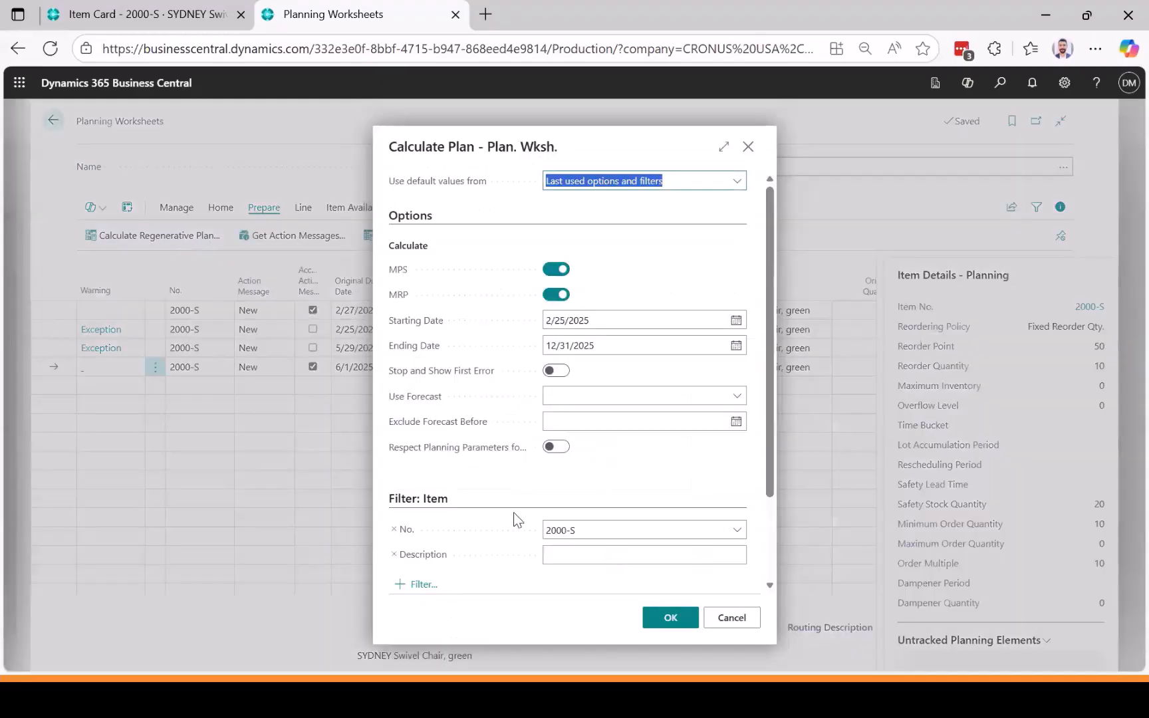
{"action": "scroll", "coordinate": [590, 482], "scroll_direction": "down", "scroll_amount": 3}
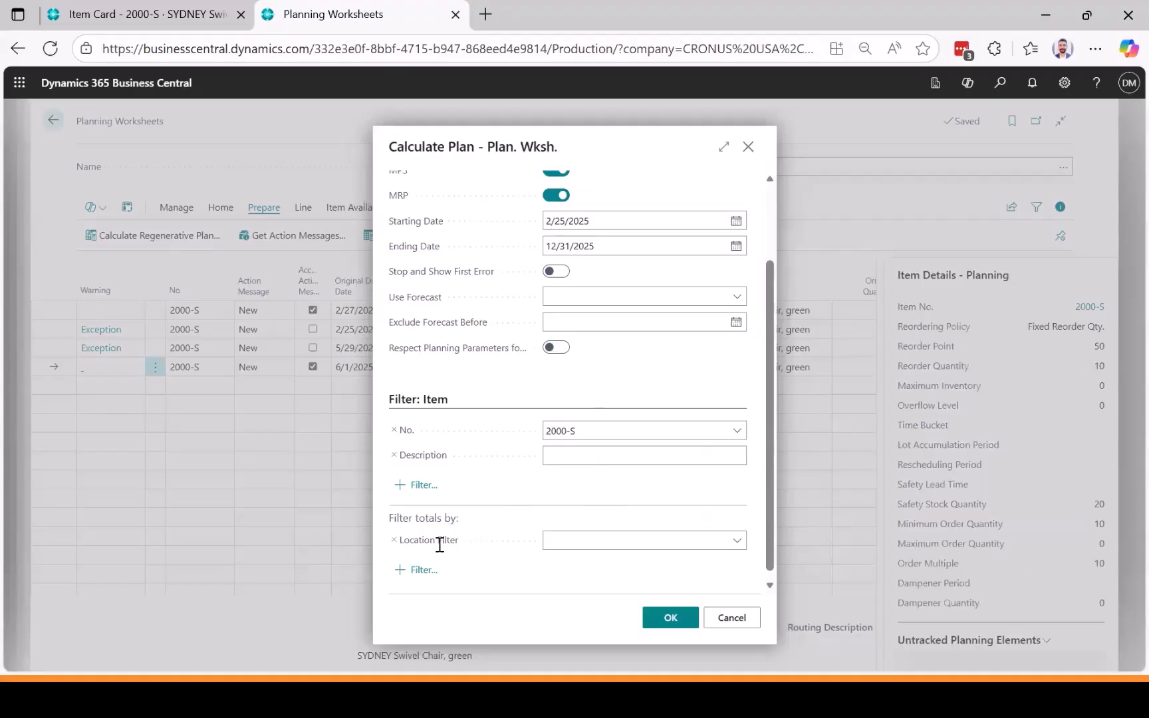
{"action": "left_click", "coordinate": [589, 540]}
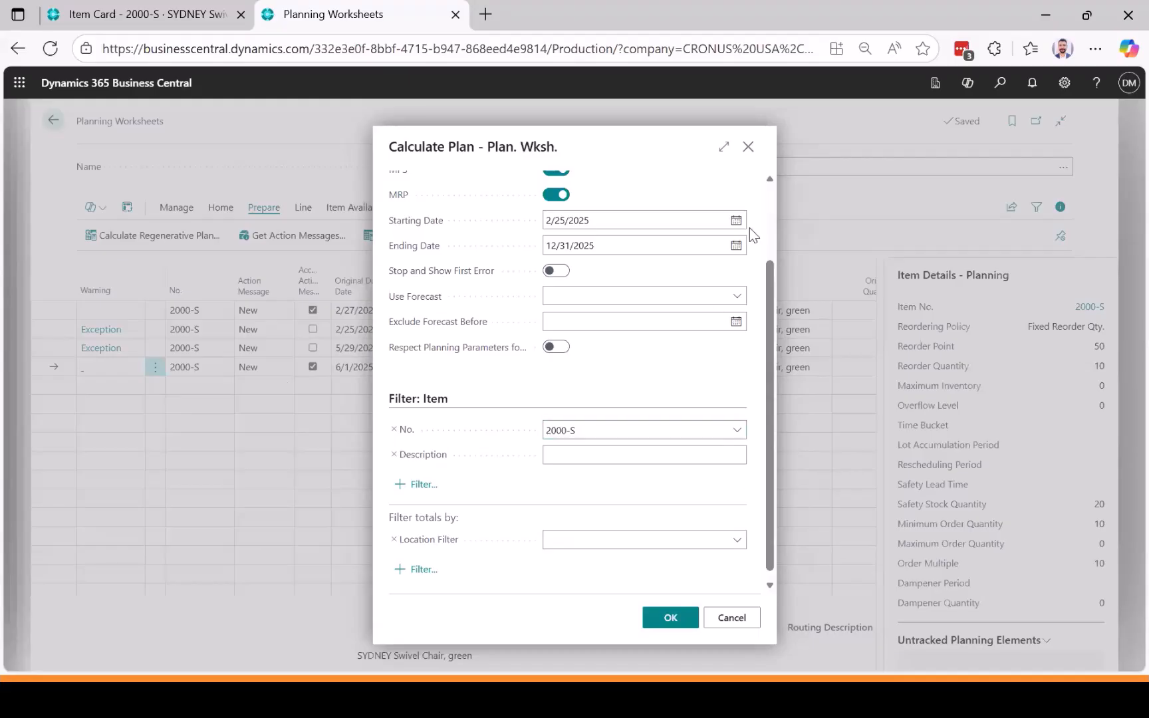
{"action": "left_click", "coordinate": [749, 147]}
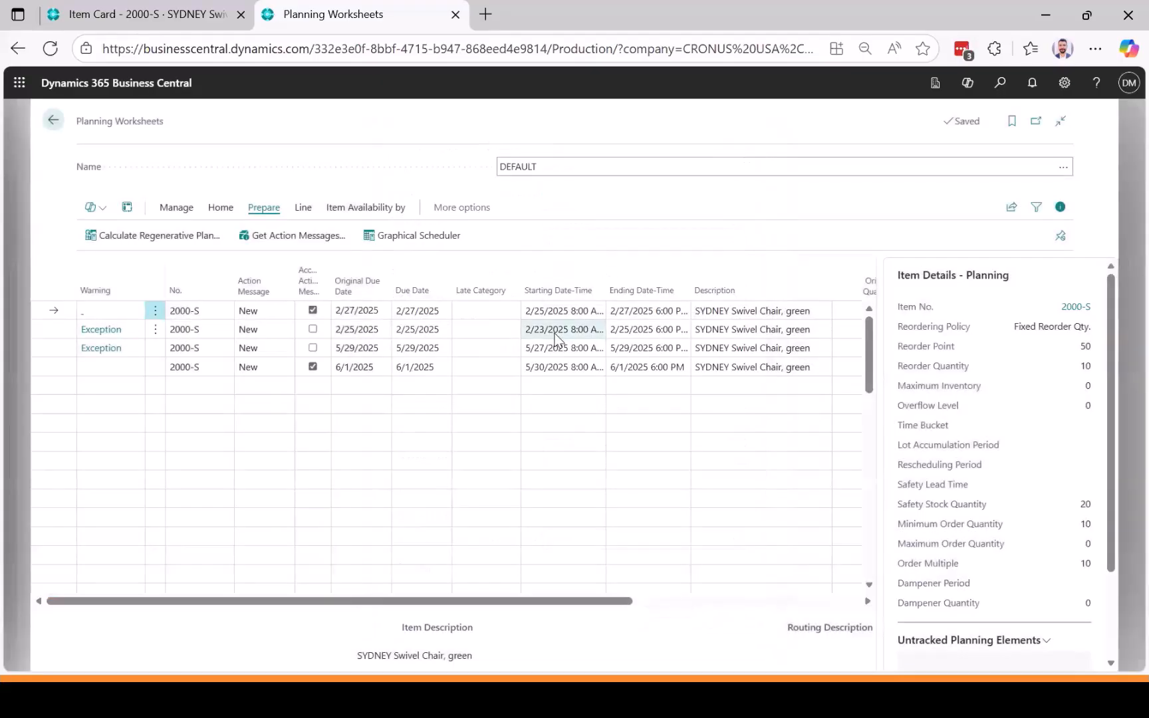
Select all planning lines in the worksheet and start carrying out their action messages
{"action": "scroll", "coordinate": [498, 508], "scroll_direction": "right", "scroll_amount": 3}
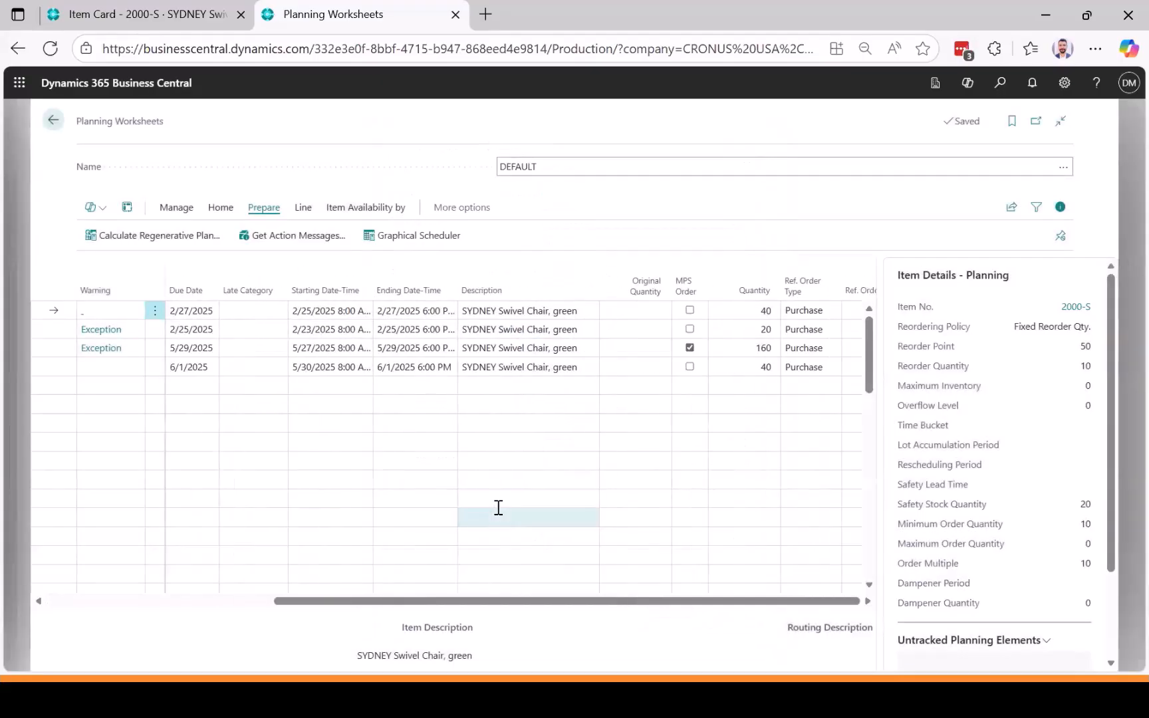
{"action": "left_click", "coordinate": [220, 210]}
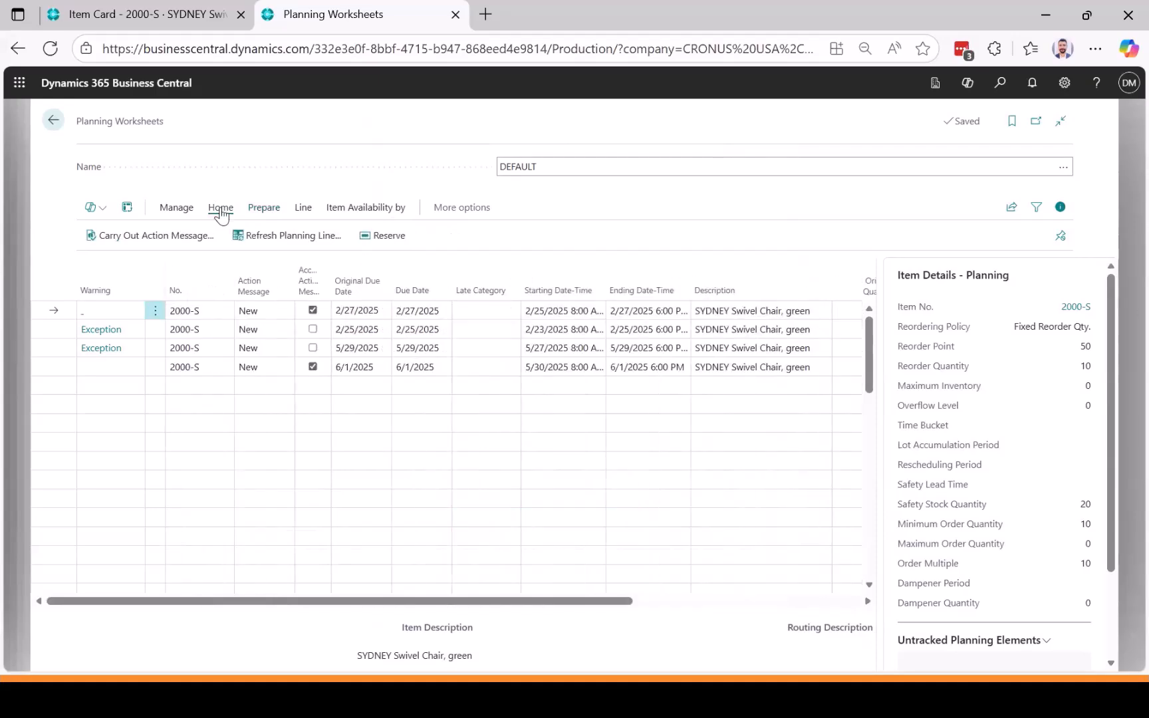
{"action": "left_click", "coordinate": [69, 347], "text": "ctrl"}
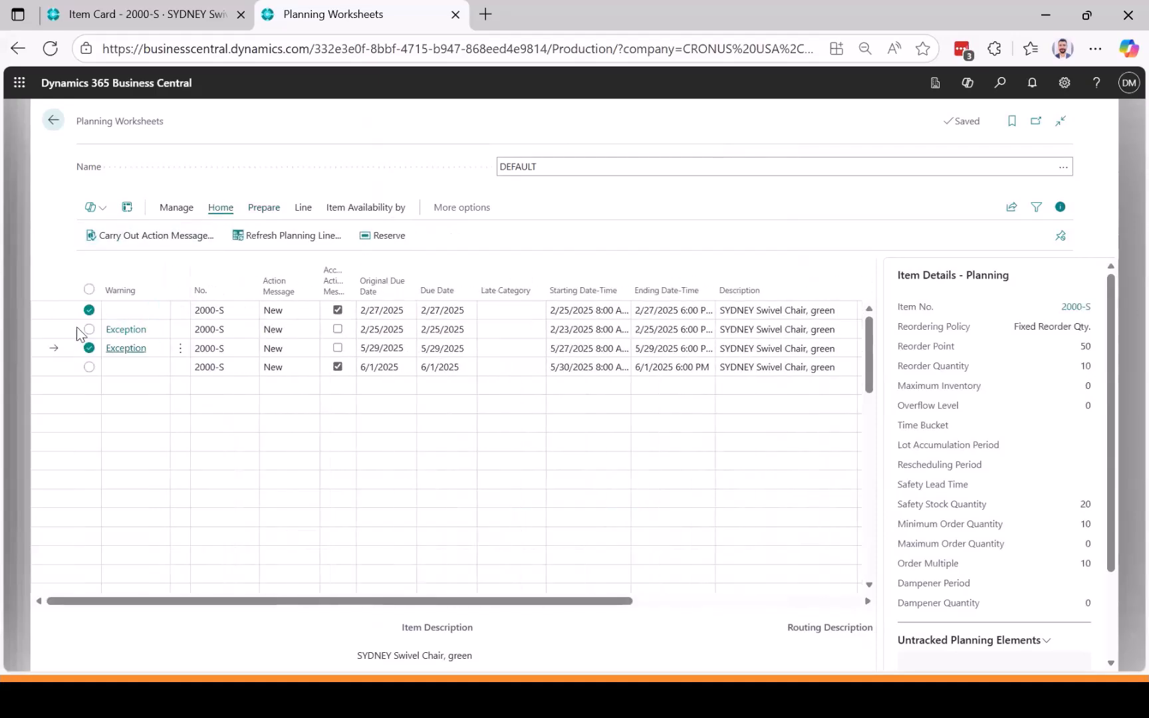
{"action": "left_click", "coordinate": [89, 289]}
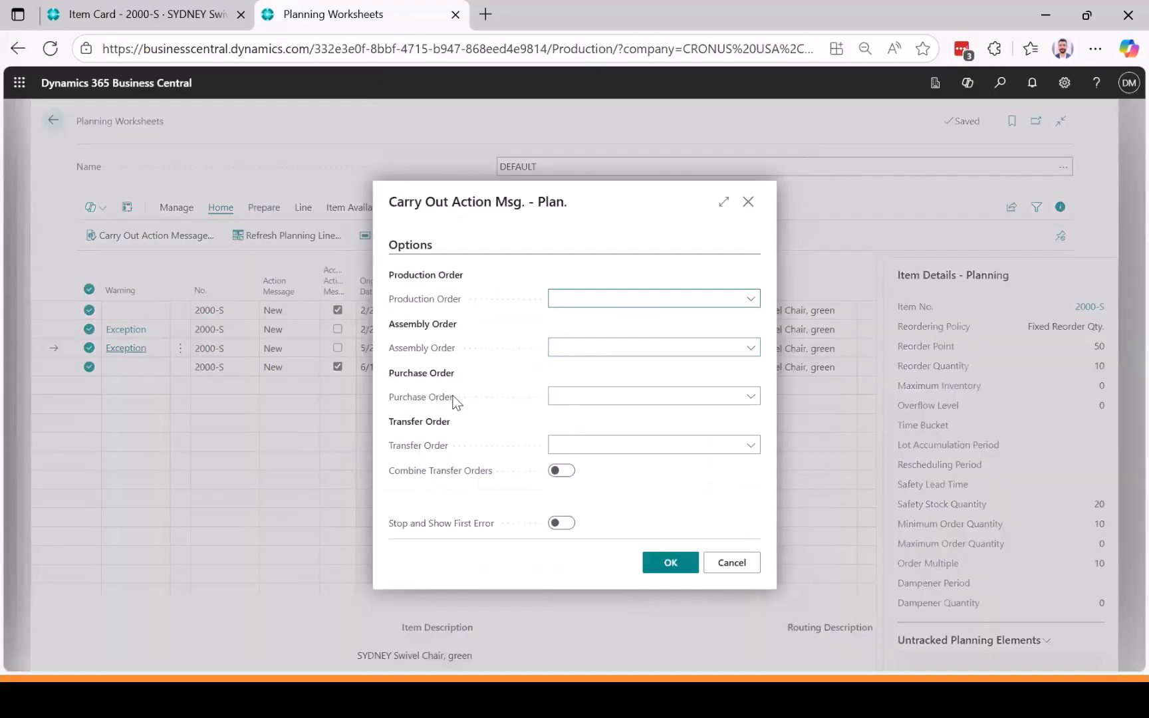
Carry out the action messages with the purchase order option set to Make Purch. Orders & Print
{"action": "left_click", "coordinate": [751, 397]}
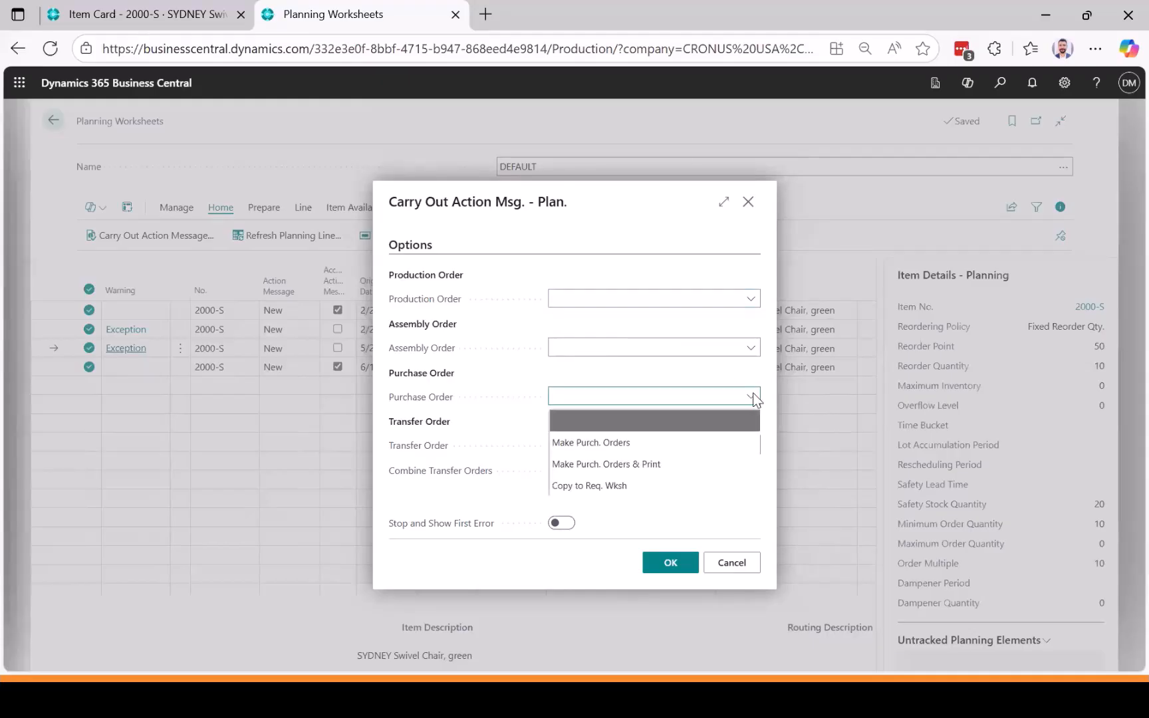
{"action": "left_click", "coordinate": [691, 442]}
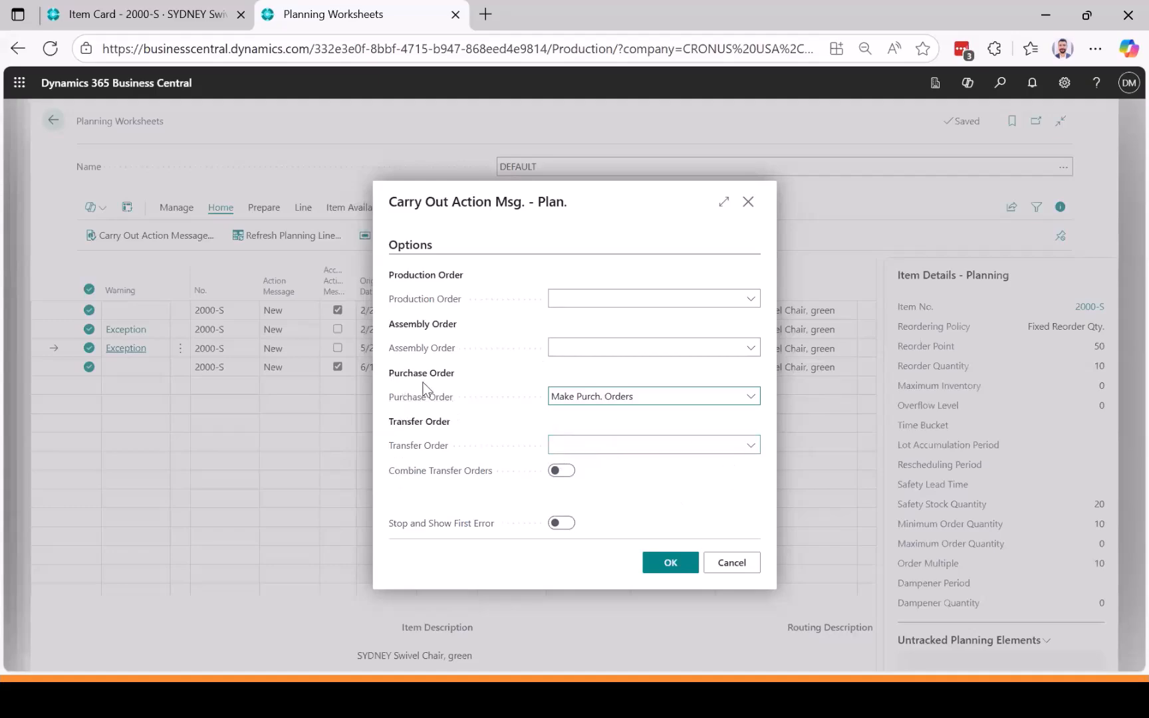
{"action": "mouse_move", "coordinate": [437, 395]}
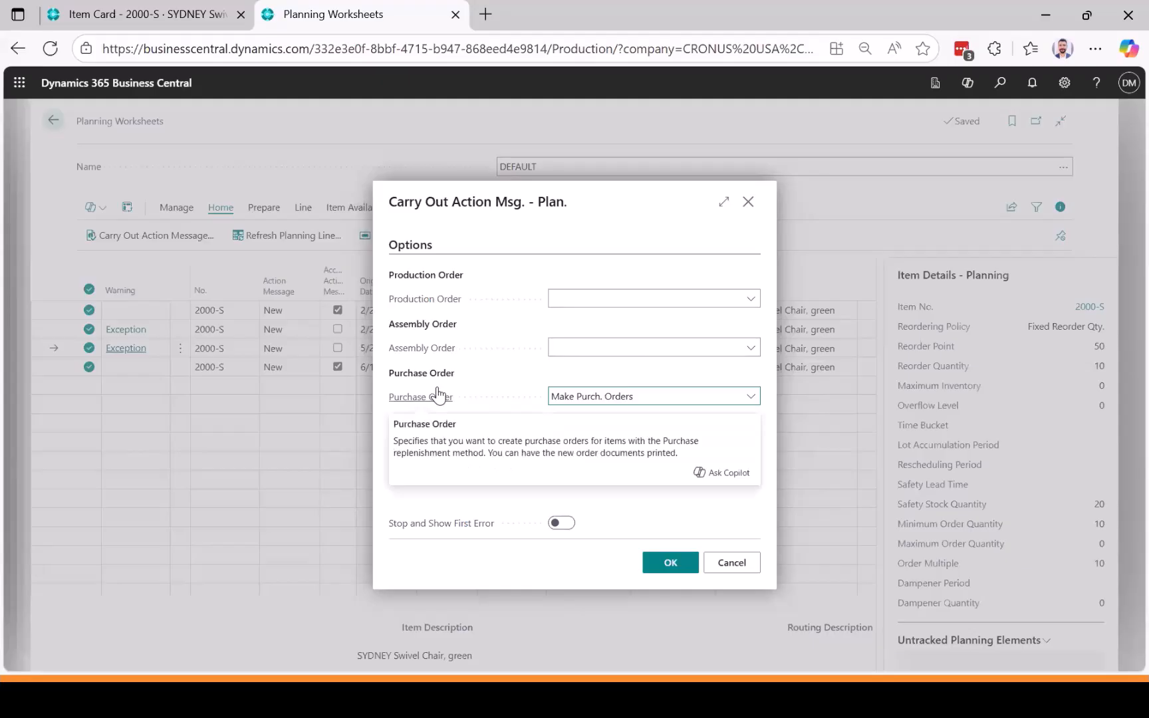
{"action": "left_click", "coordinate": [581, 402]}
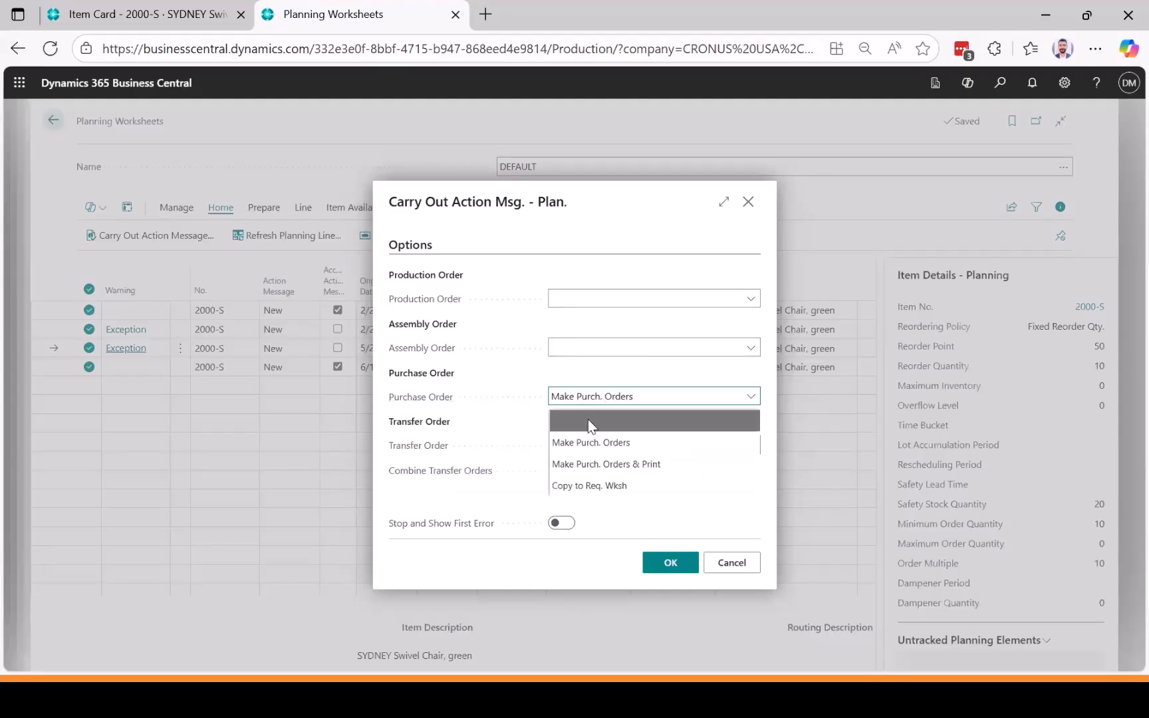
{"action": "left_click", "coordinate": [577, 466]}
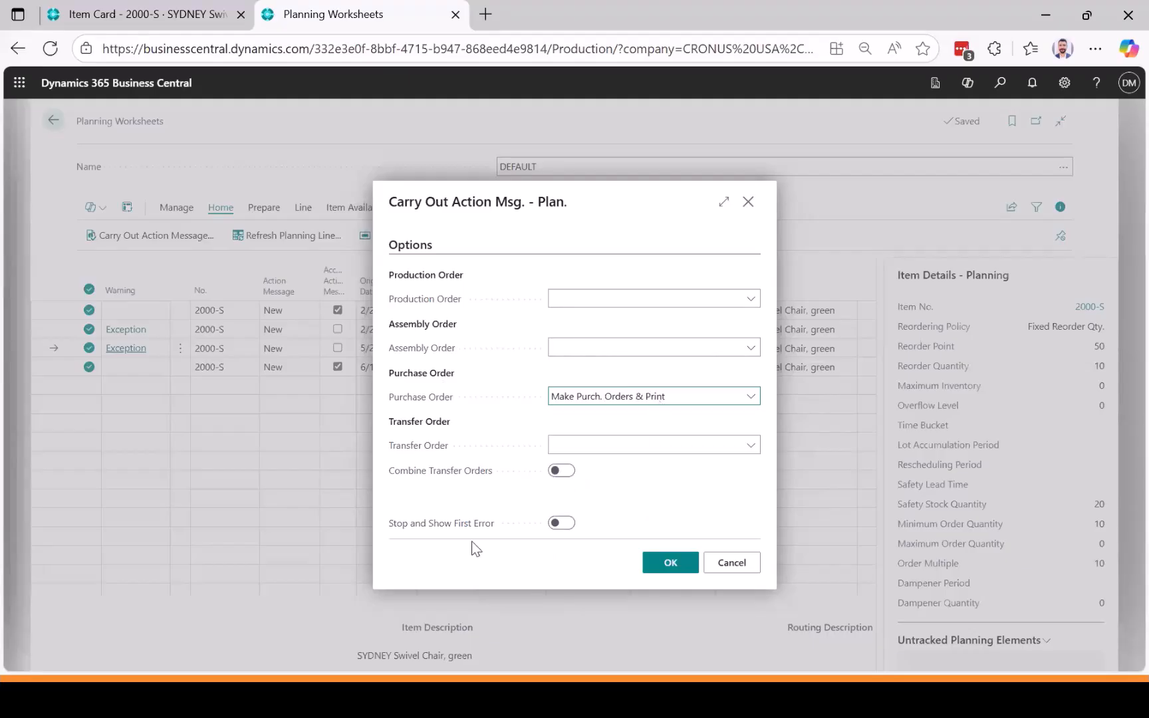
{"action": "left_click", "coordinate": [672, 567]}
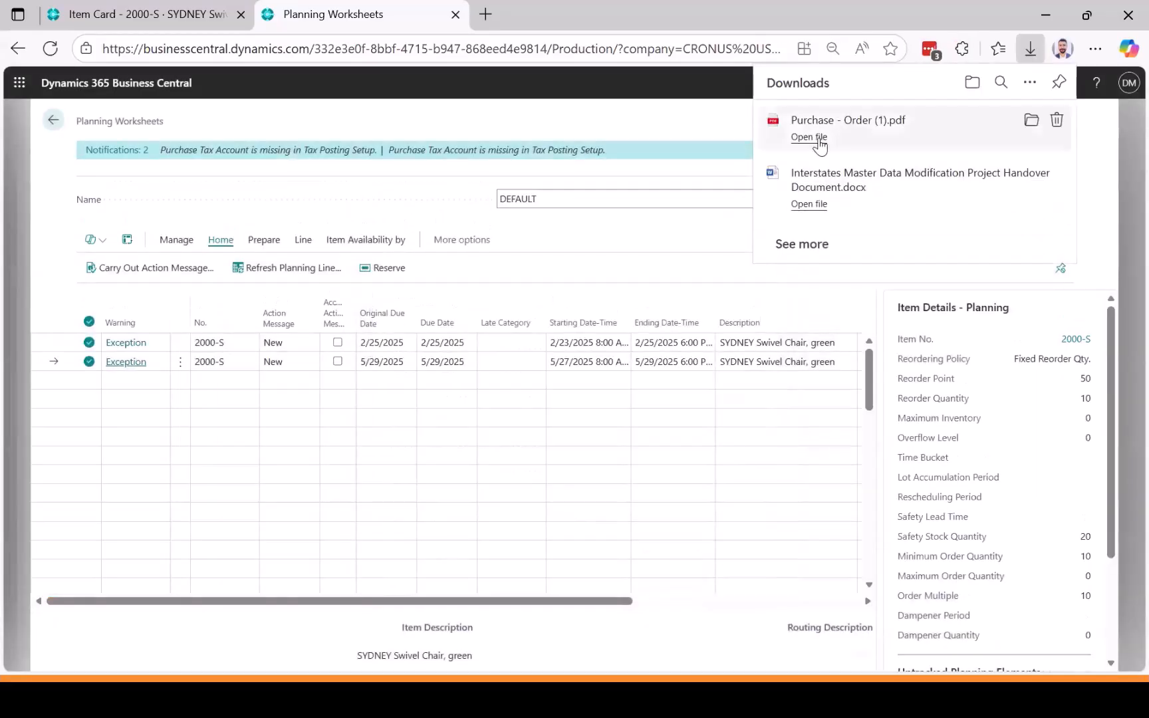
Open the downloaded Purchase - Order (1).pdf and examine its order number, vendor details, item lines and totals
{"action": "left_click", "coordinate": [809, 137]}
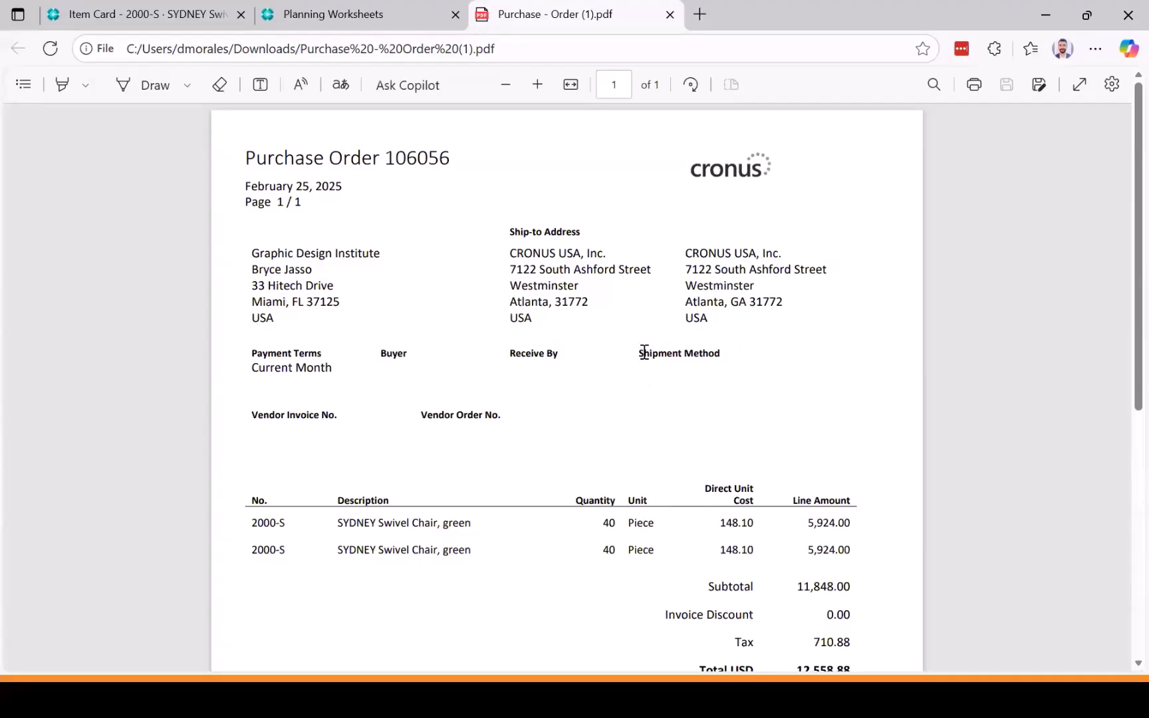
{"action": "left_click_drag", "start_coordinate": [252, 156], "coordinate": [447, 161]}
{"action": "left_click", "coordinate": [436, 323]}
{"action": "scroll", "coordinate": [437, 323], "scroll_direction": "down", "scroll_amount": 3}
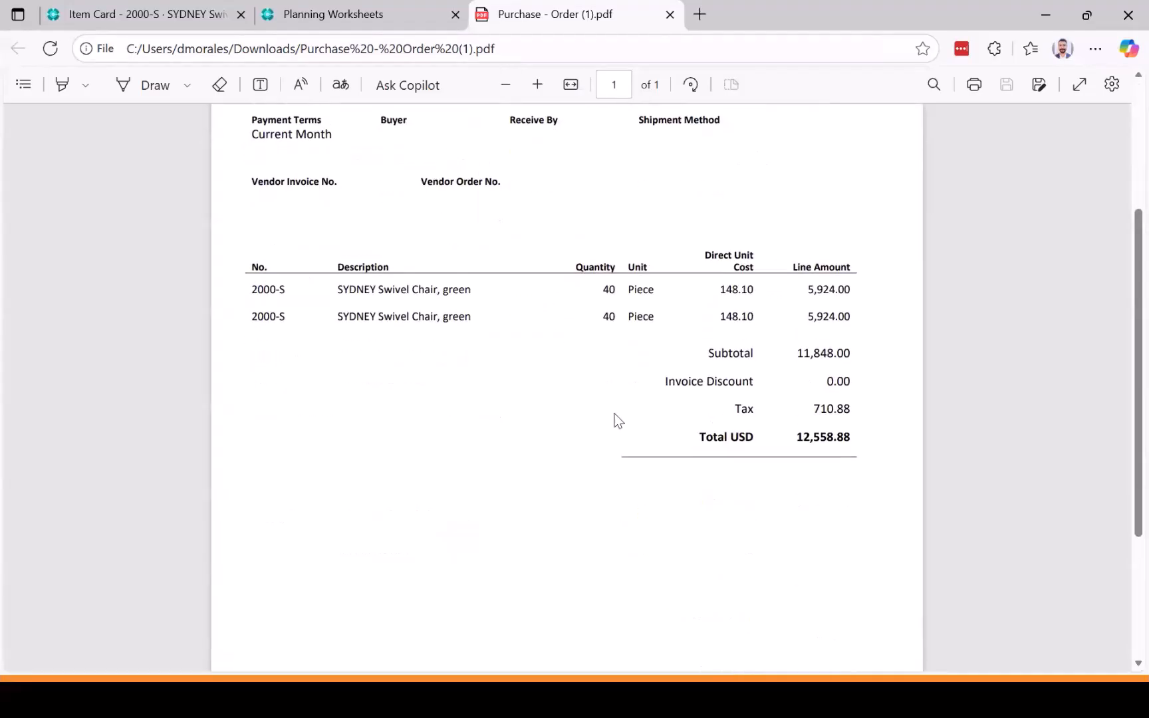
{"action": "scroll", "coordinate": [605, 332], "scroll_direction": "down", "scroll_amount": 1}
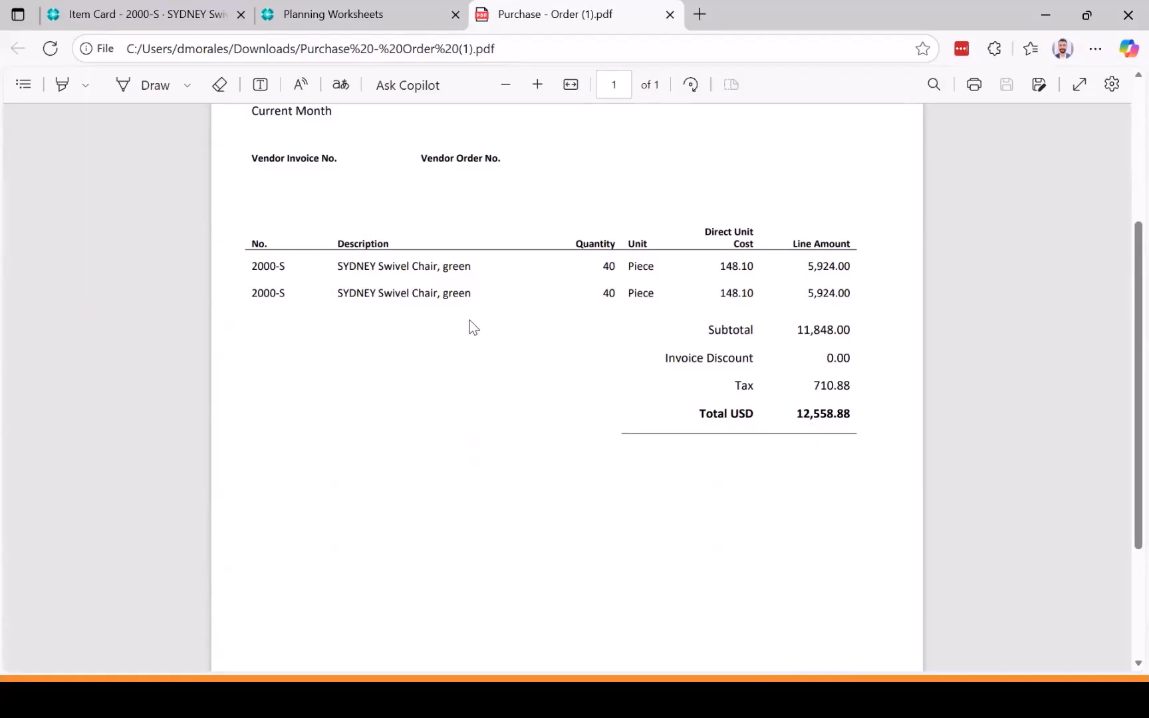
{"action": "scroll", "coordinate": [469, 320], "scroll_direction": "up", "scroll_amount": 2}
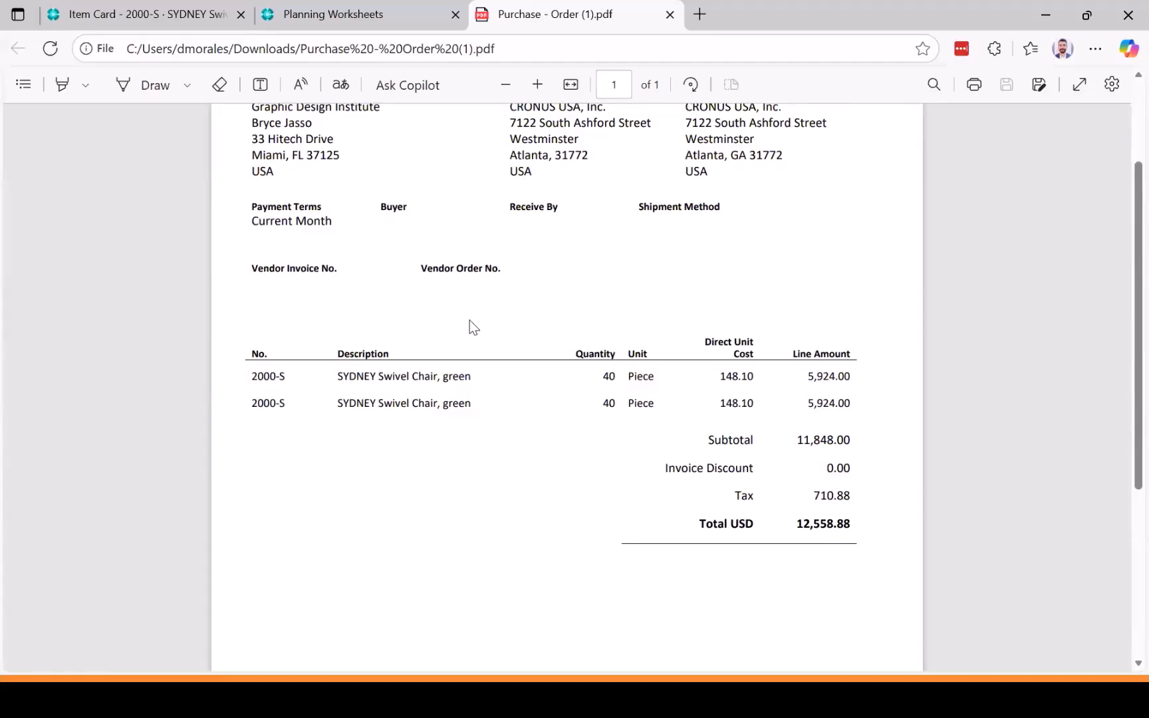
{"action": "scroll", "coordinate": [470, 319], "scroll_direction": "up", "scroll_amount": 2}
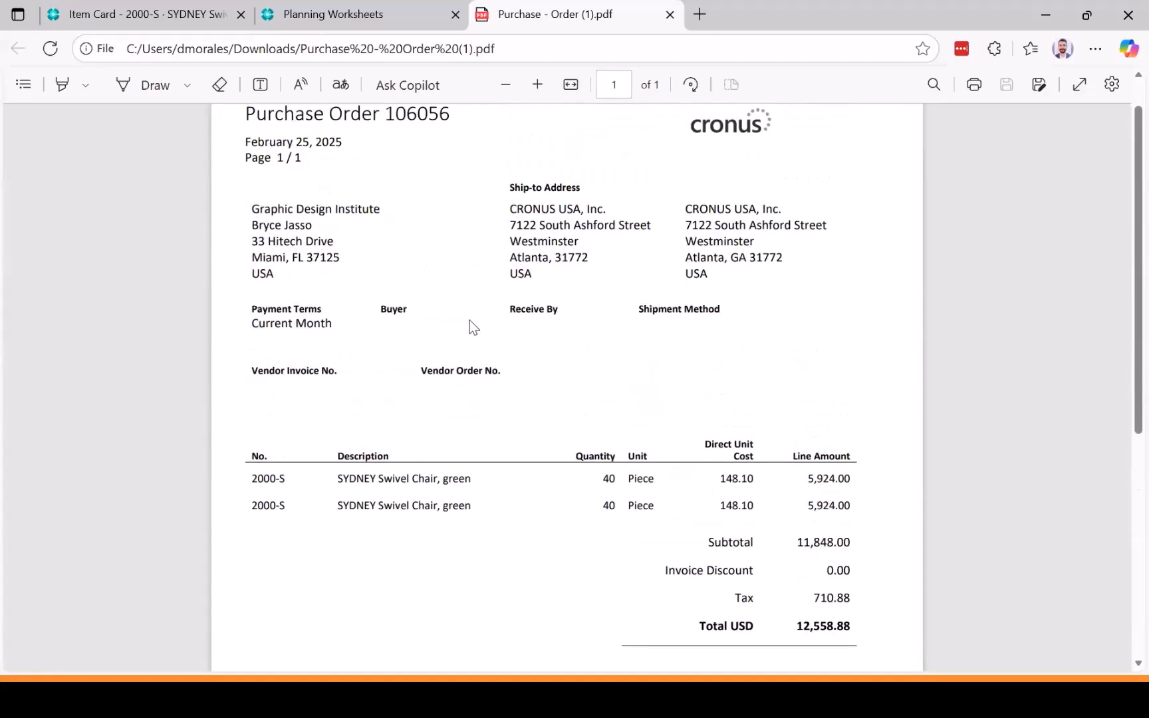
Return to the Planning Worksheets tab, search for "purch or" and open the Purchase Orders list
{"action": "left_click", "coordinate": [373, 16]}
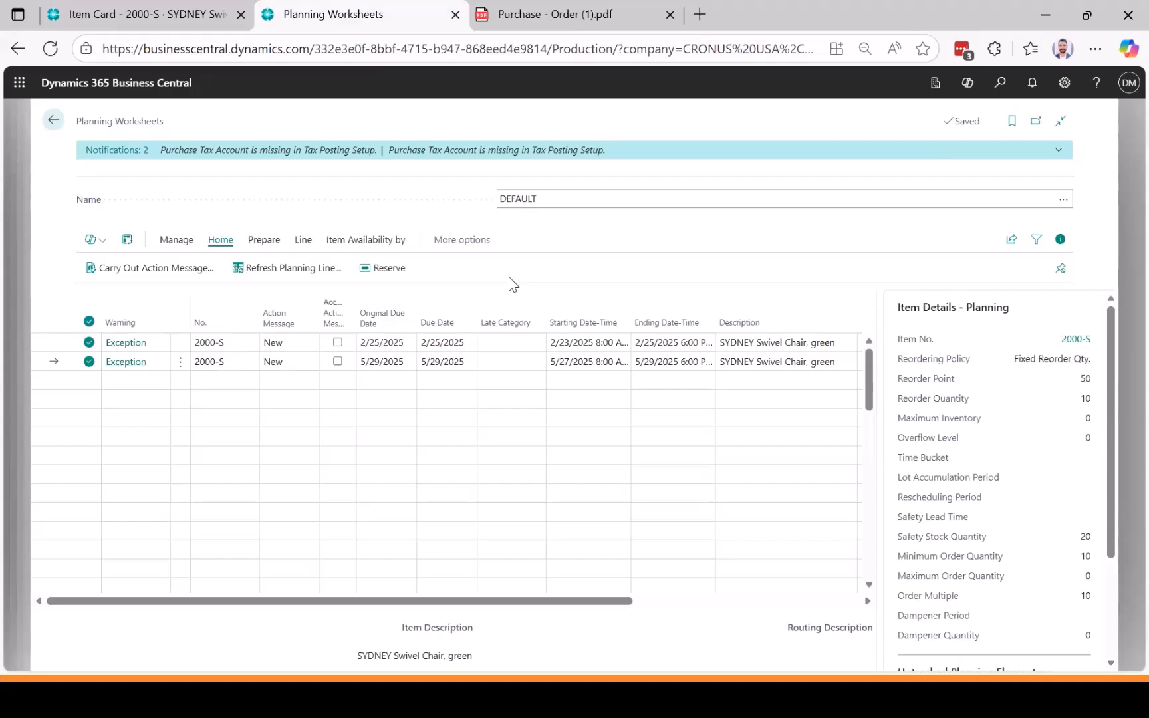
{"action": "left_click", "coordinate": [1000, 85]}
{"action": "type", "text": "rch"}
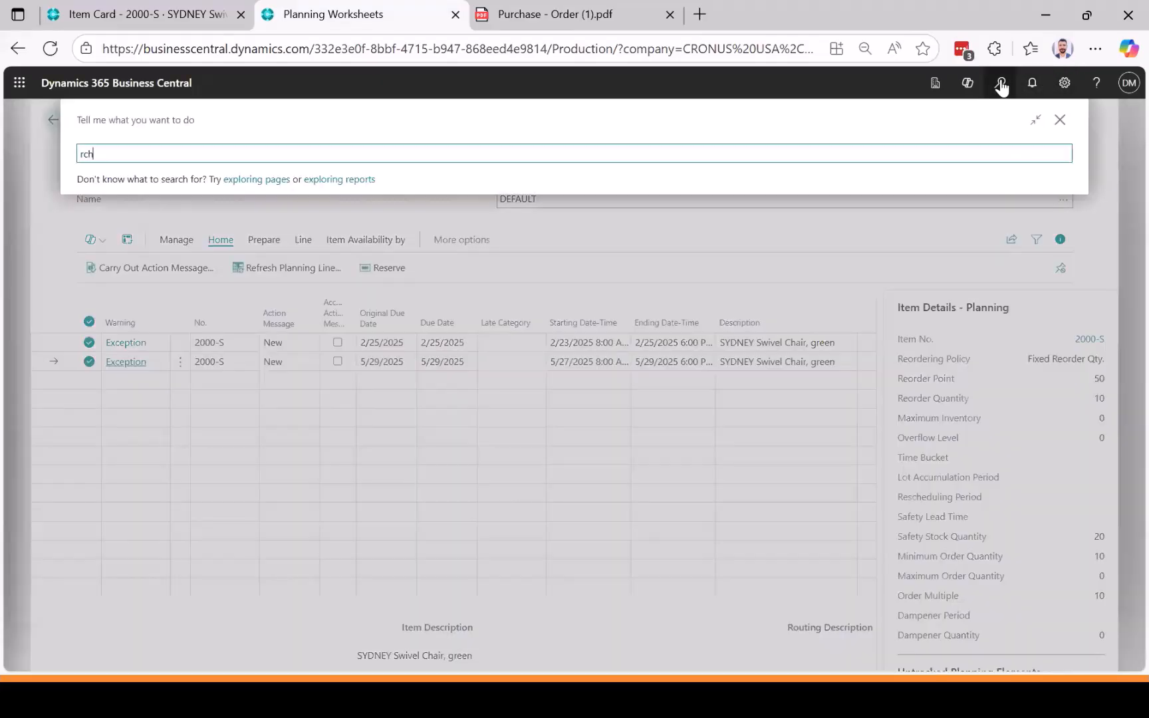
{"action": "key", "text": "BackSpace"}
{"action": "key", "text": "BackSpace"}
{"action": "key", "text": "BackSpace"}
{"action": "type", "text": "purch or"}
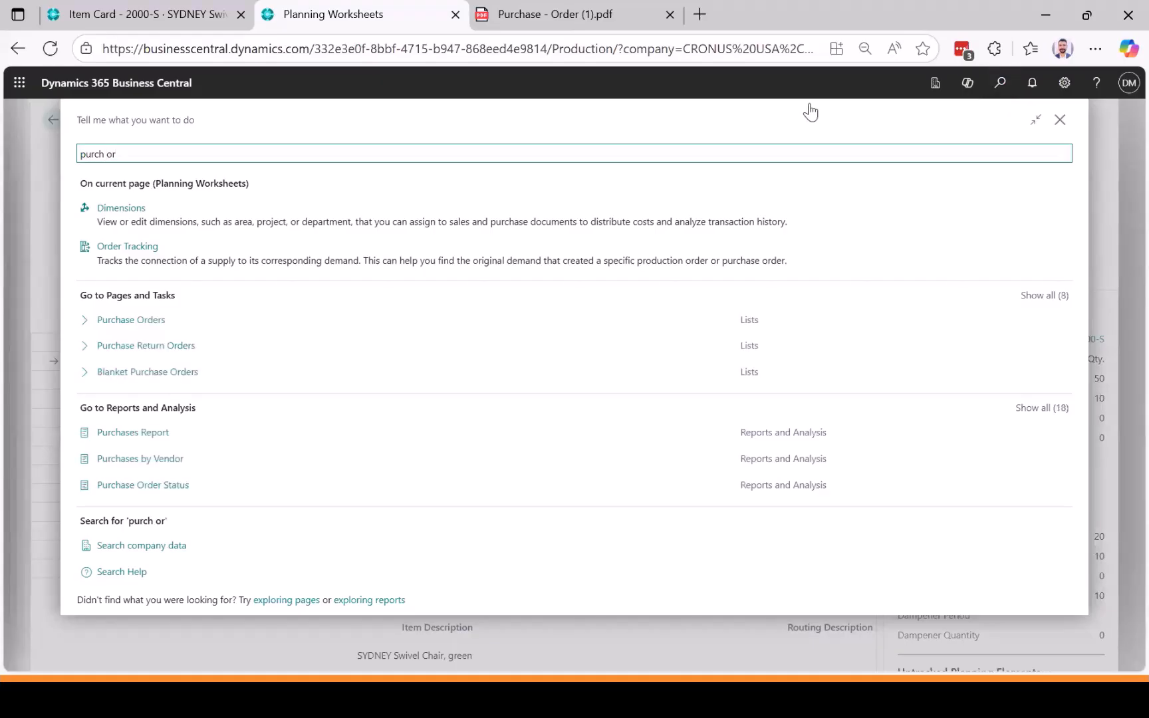
{"action": "left_click", "coordinate": [152, 322]}
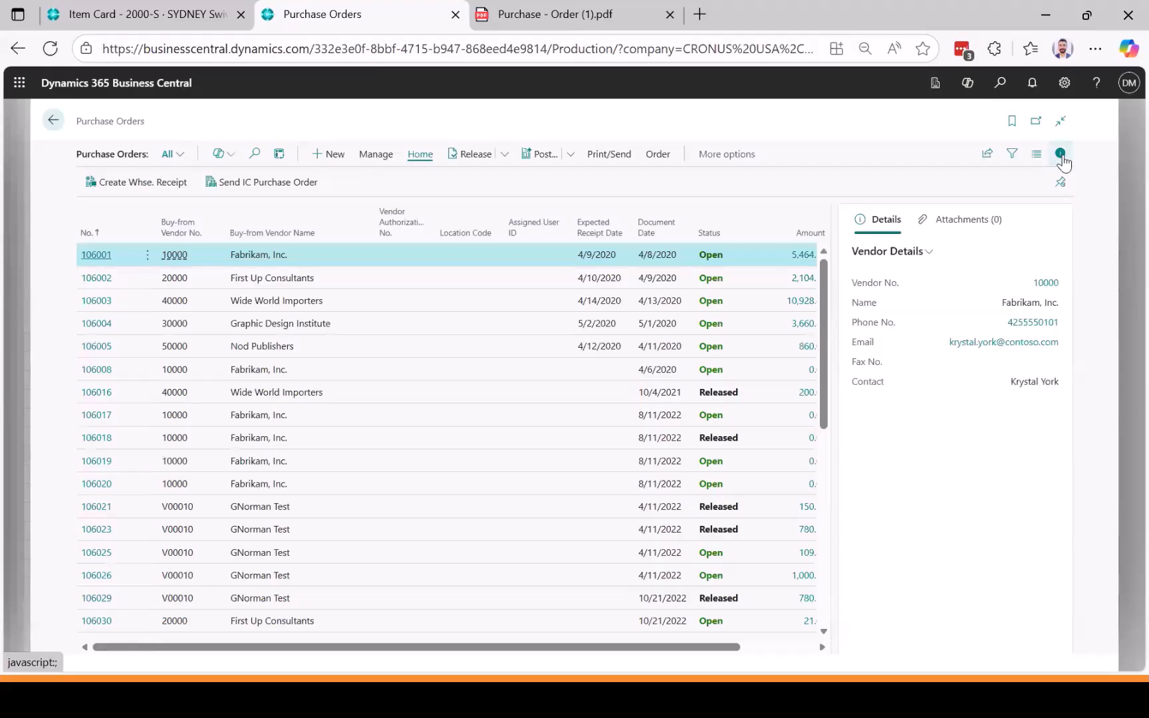
Sort the purchase orders by number in descending order and open the newest Graphic Design Institute order
{"action": "left_click", "coordinate": [1060, 153]}
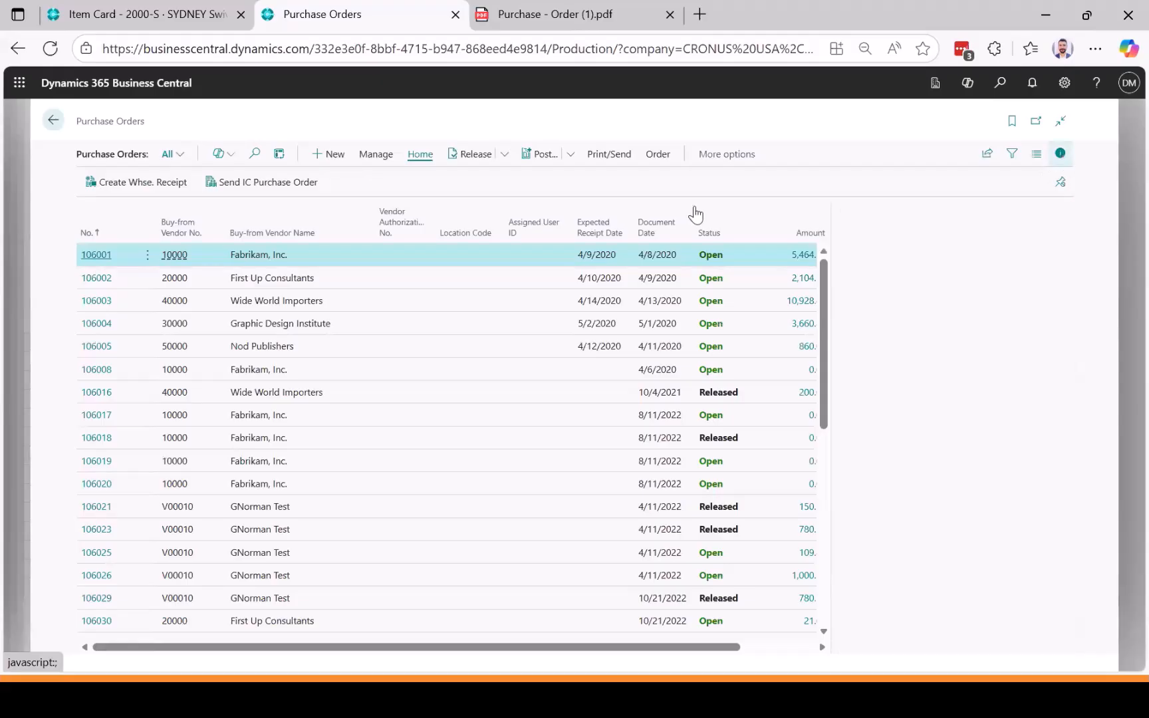
{"action": "left_click", "coordinate": [84, 232]}
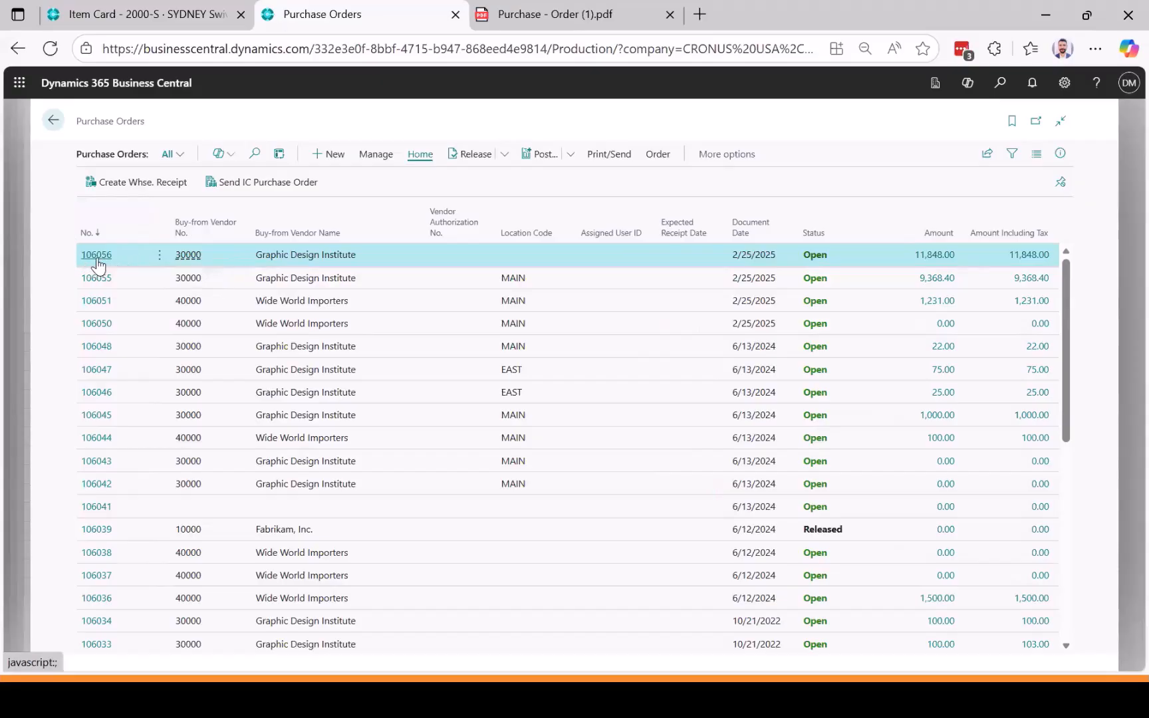
{"action": "left_click", "coordinate": [97, 257]}
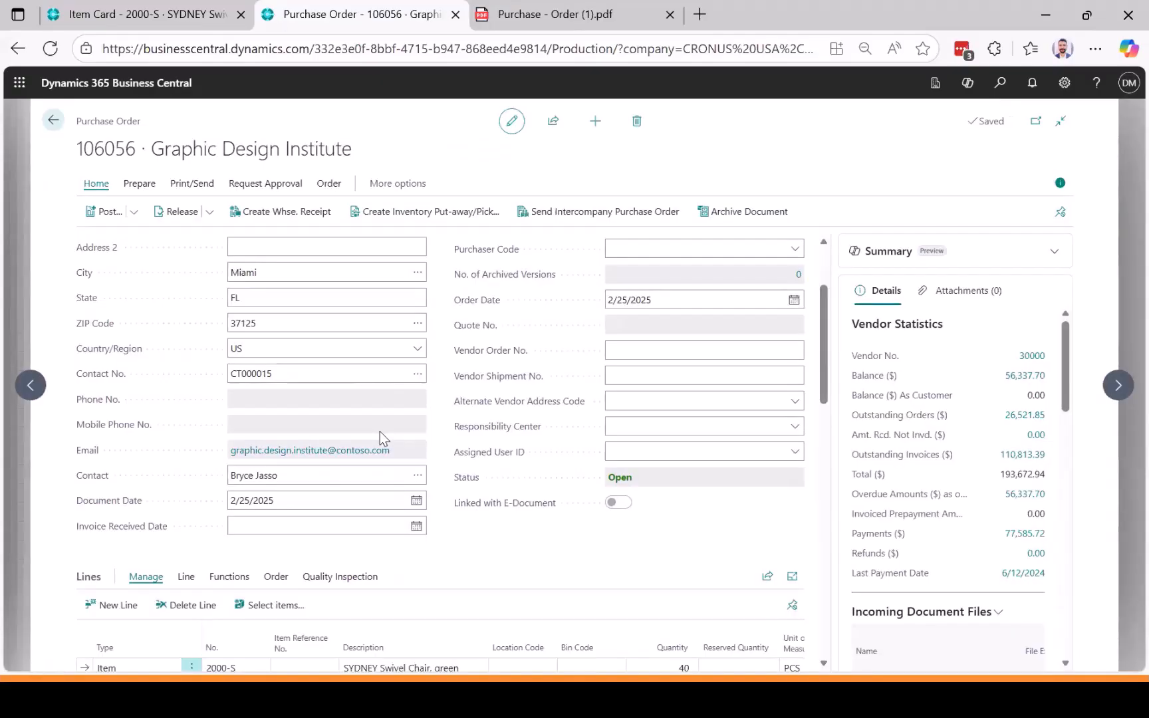
Set the location code to MAIN on both SYDNEY Swivel Chair lines of the purchase order
{"action": "scroll", "coordinate": [380, 432], "scroll_direction": "down", "scroll_amount": 2}
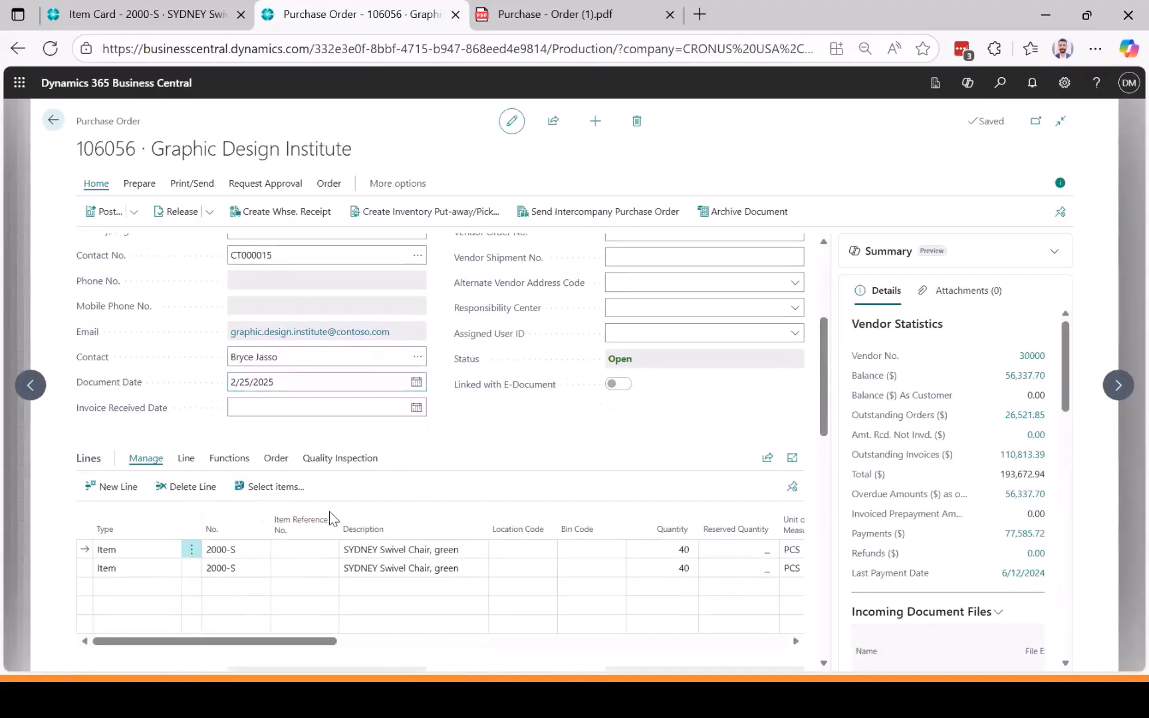
{"action": "left_click", "coordinate": [519, 550]}
{"action": "left_click", "coordinate": [552, 445]}
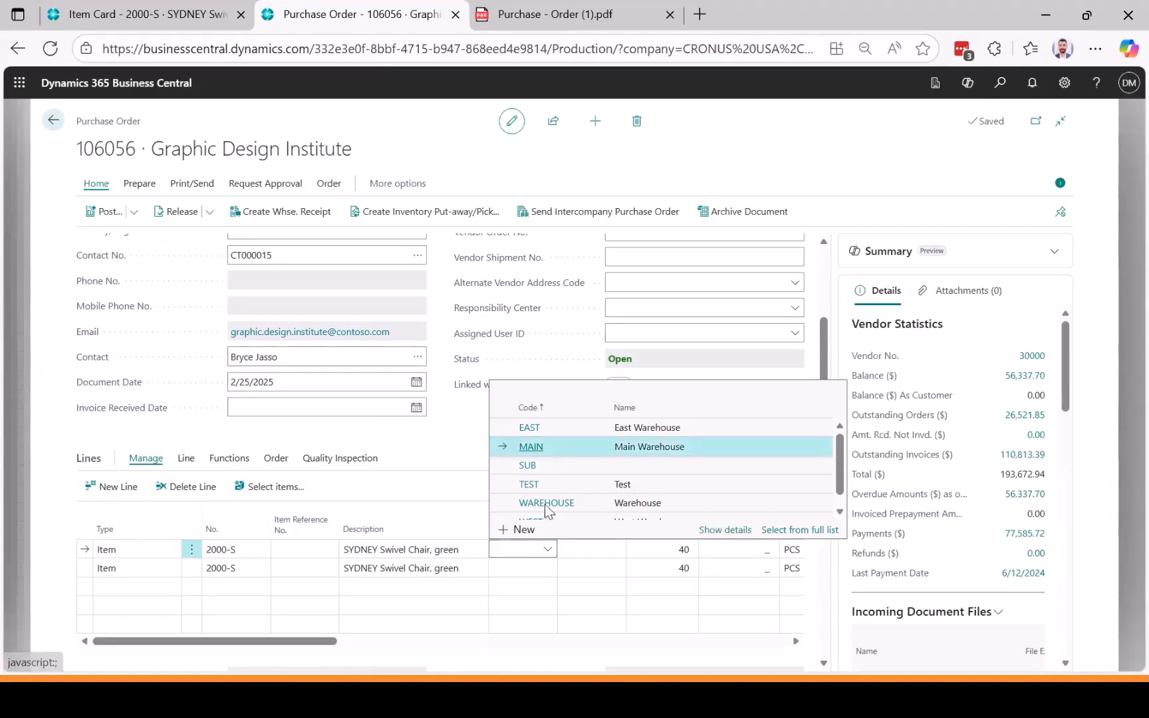
{"action": "left_click", "coordinate": [535, 567]}
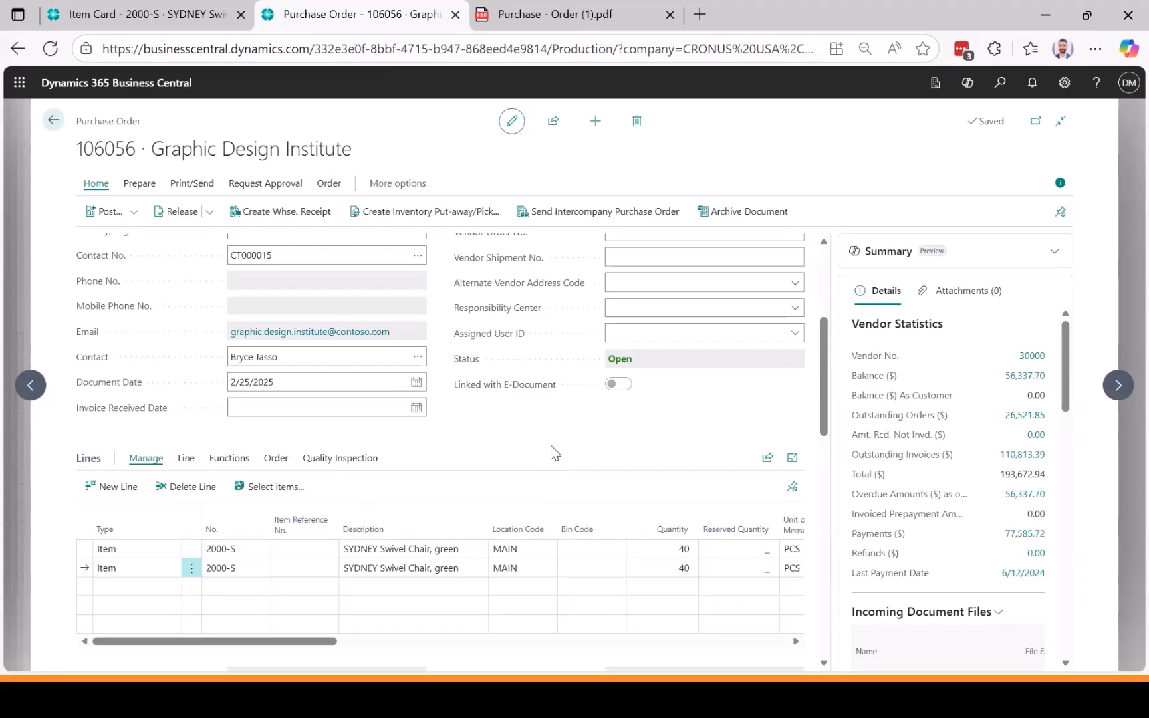
Review the purchase order's line quantities, receipt dates, header, totals and shipping details, and compare them with Purchase - Order (1).pdf
{"action": "scroll", "coordinate": [304, 560], "scroll_direction": "right", "scroll_amount": 3}
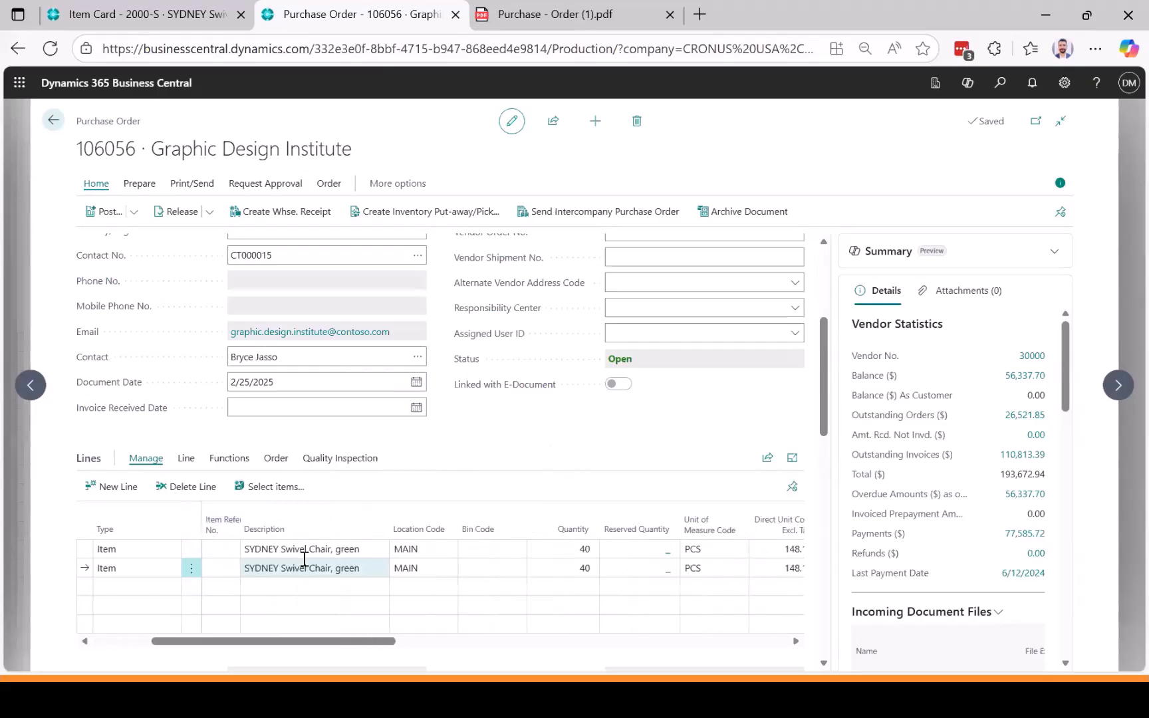
{"action": "scroll", "coordinate": [304, 562], "scroll_direction": "right", "scroll_amount": 6}
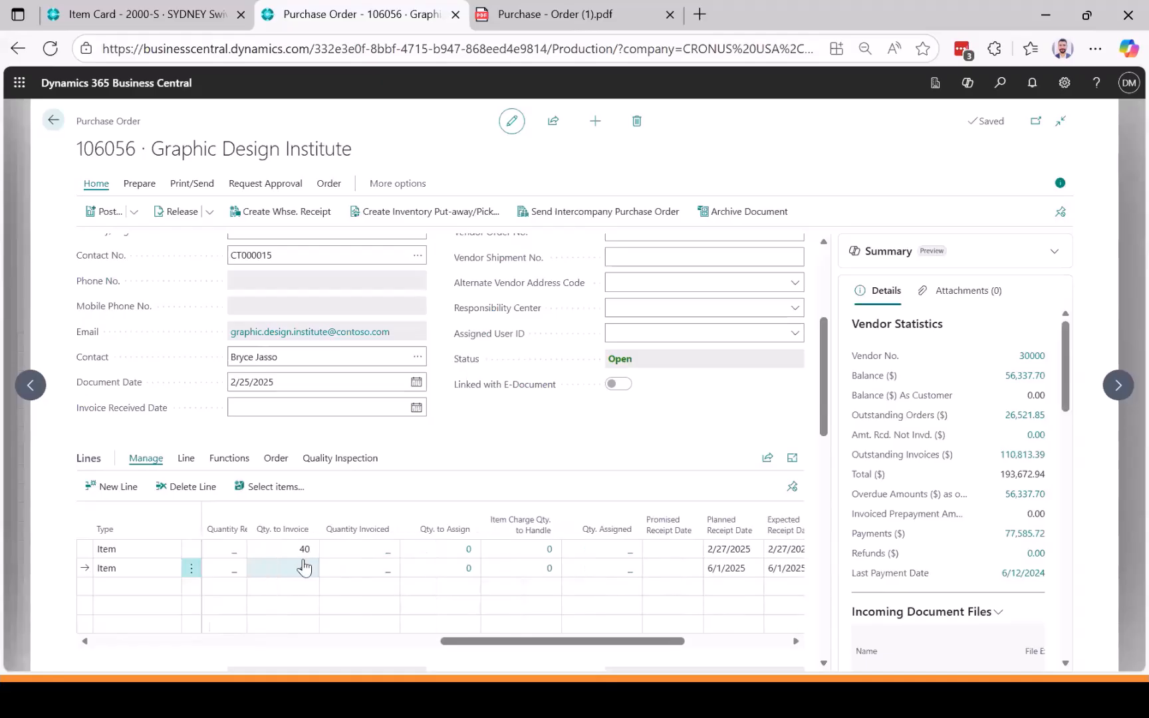
{"action": "scroll", "coordinate": [304, 565], "scroll_direction": "left", "scroll_amount": 9}
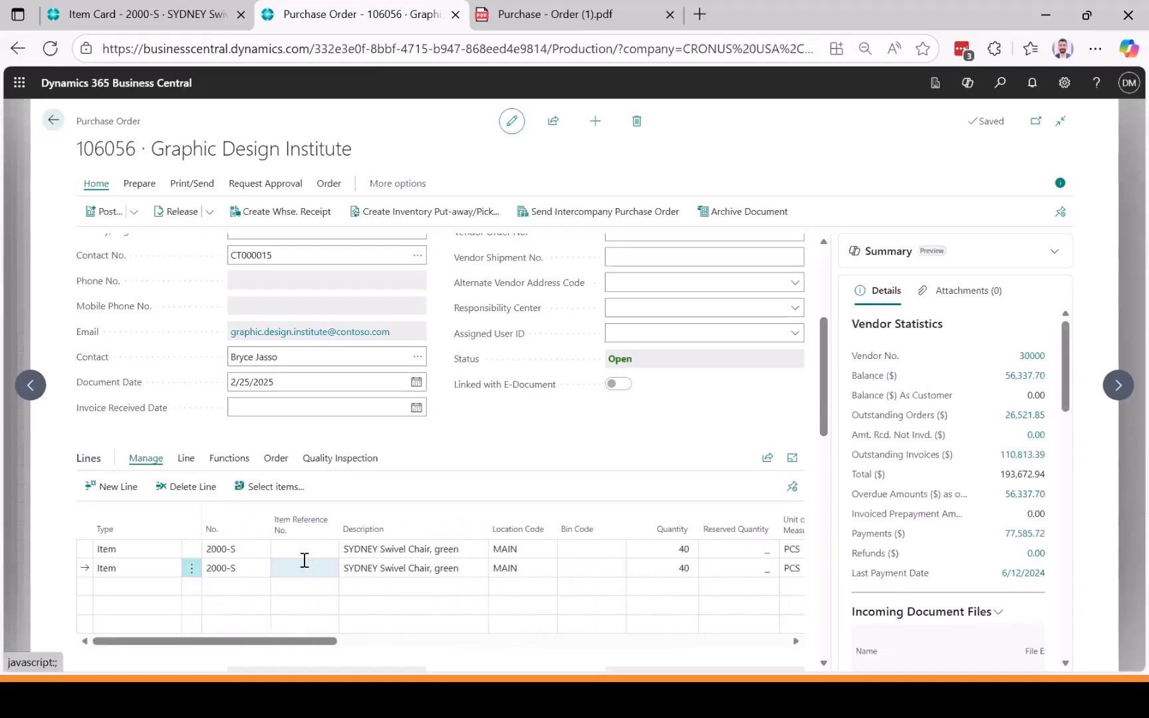
{"action": "scroll", "coordinate": [585, 247], "scroll_direction": "up", "scroll_amount": 4}
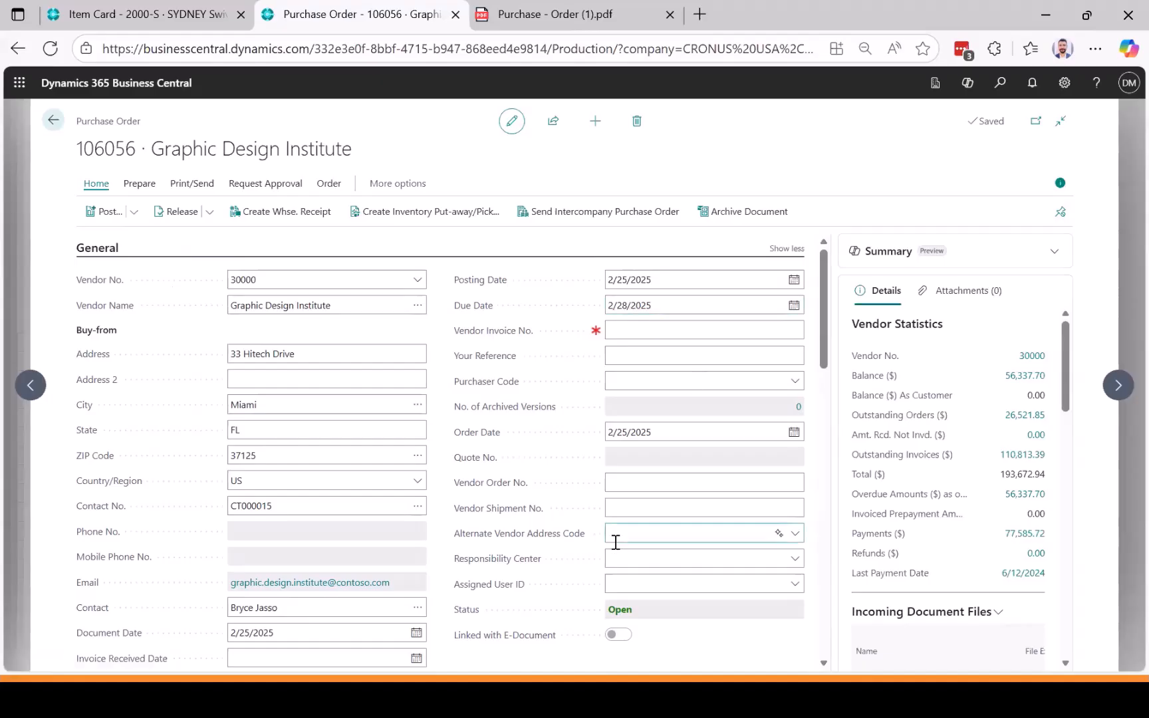
{"action": "left_click", "coordinate": [268, 376]}
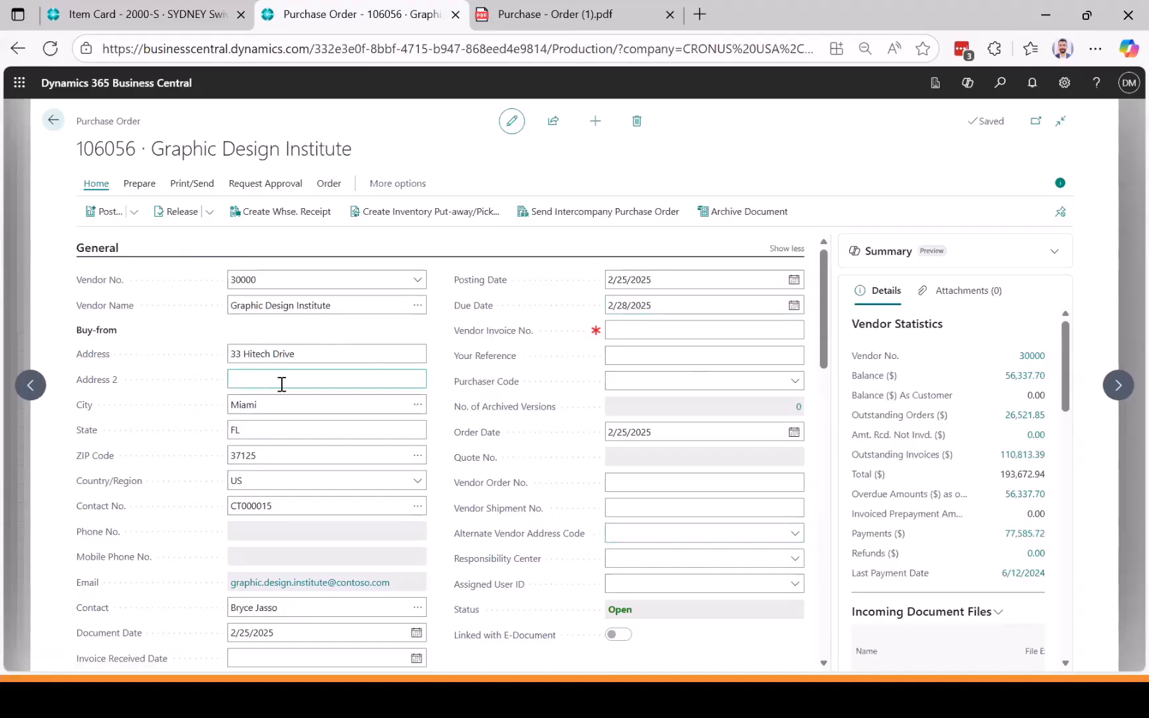
{"action": "scroll", "coordinate": [366, 407], "scroll_direction": "down", "scroll_amount": 7}
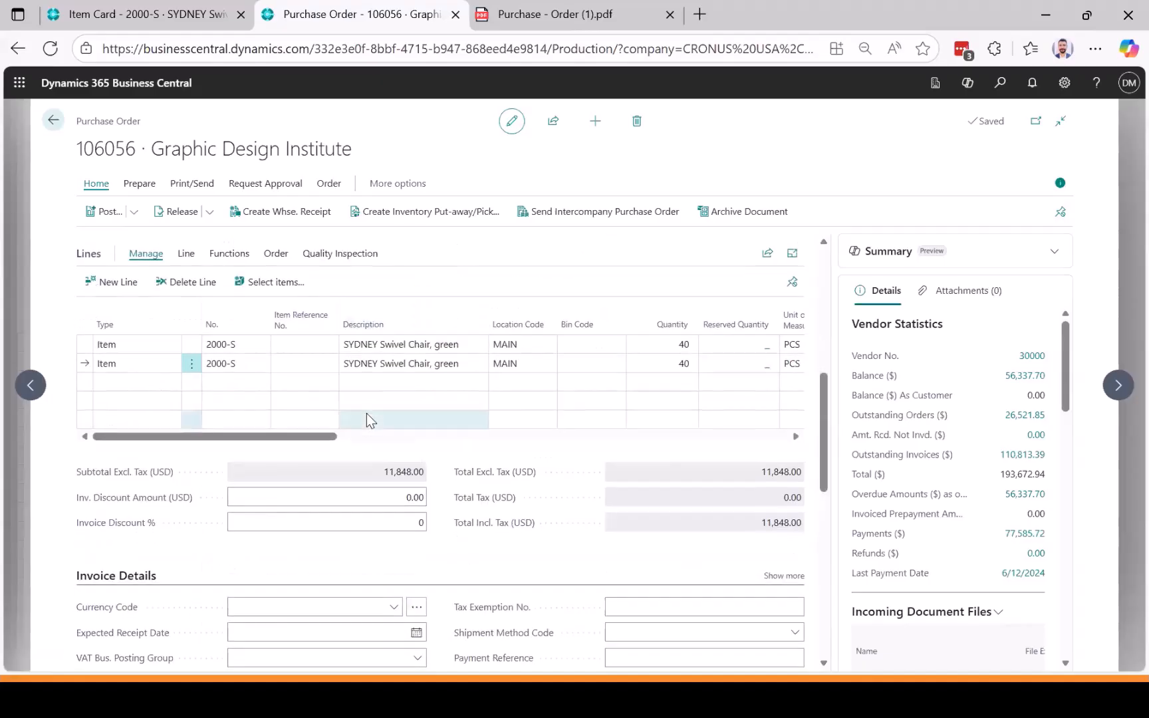
{"action": "scroll", "coordinate": [366, 413], "scroll_direction": "down", "scroll_amount": 1}
{"action": "scroll", "coordinate": [367, 413], "scroll_direction": "up", "scroll_amount": 1}
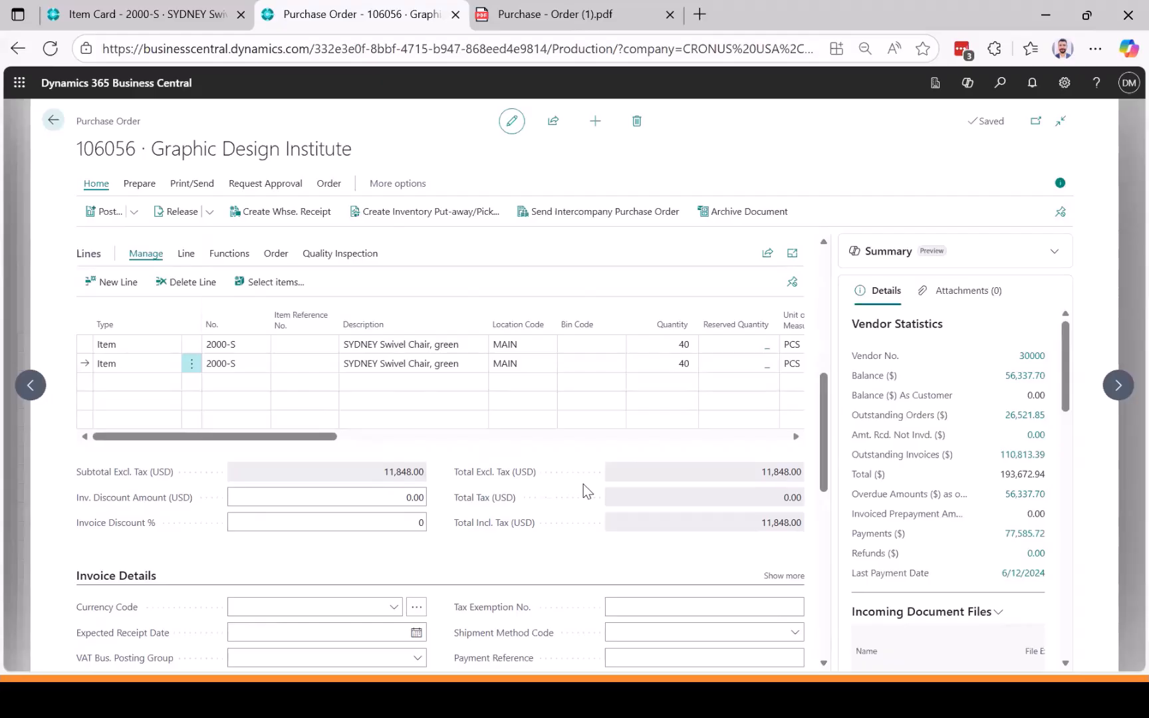
{"action": "scroll", "coordinate": [584, 485], "scroll_direction": "down", "scroll_amount": 2}
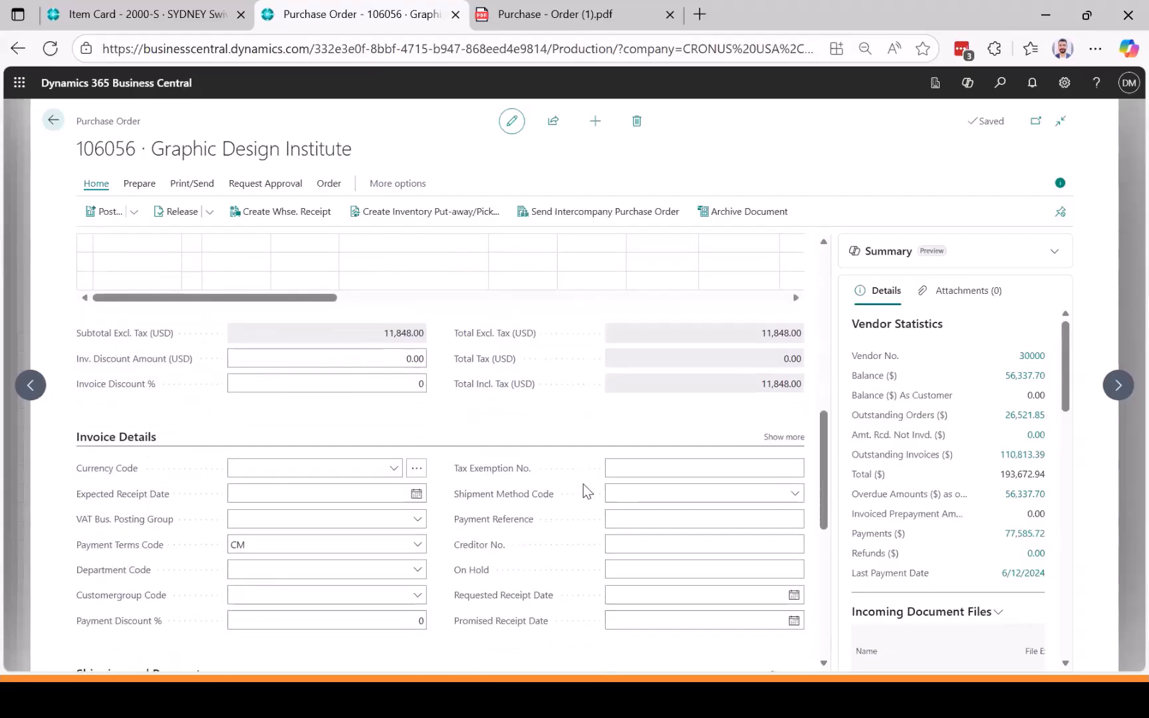
{"action": "scroll", "coordinate": [584, 485], "scroll_direction": "down", "scroll_amount": 4}
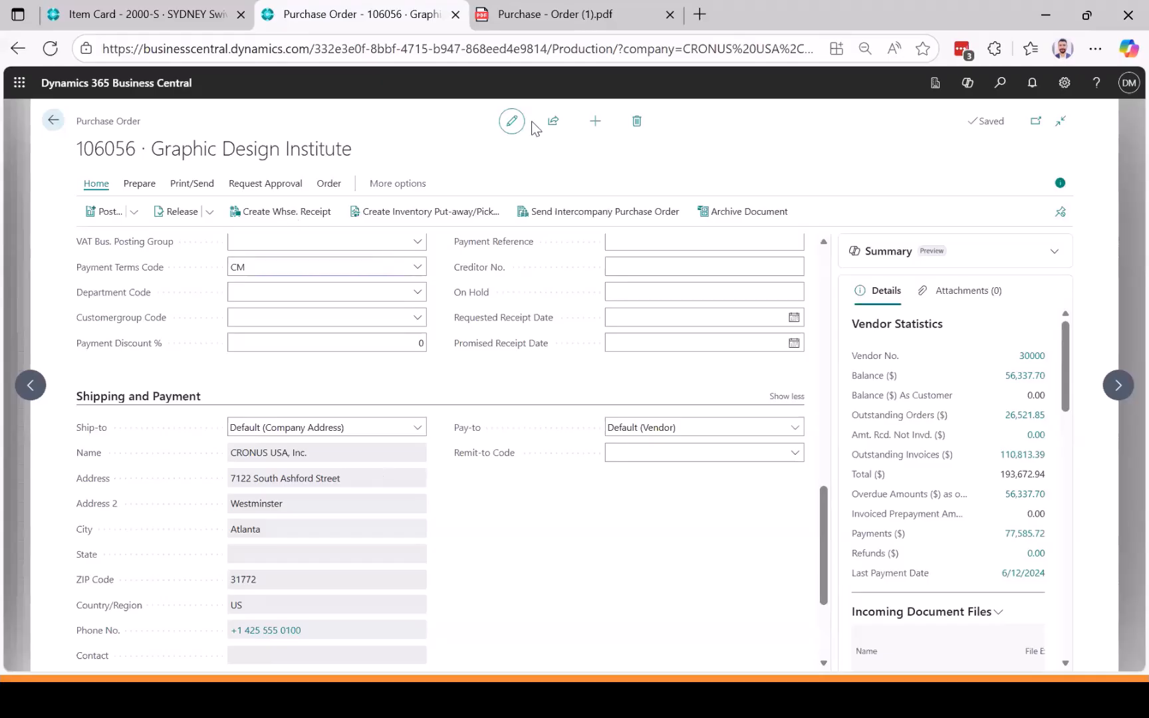
{"action": "left_click", "coordinate": [526, 15]}
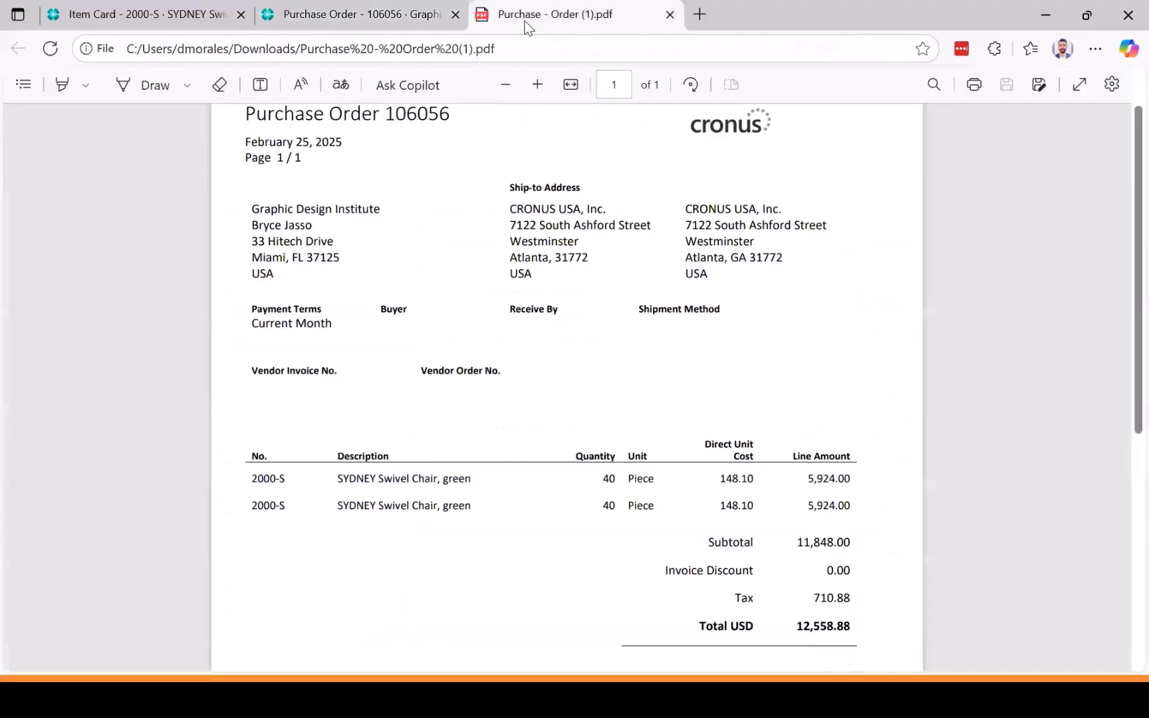
{"action": "left_click", "coordinate": [376, 20]}
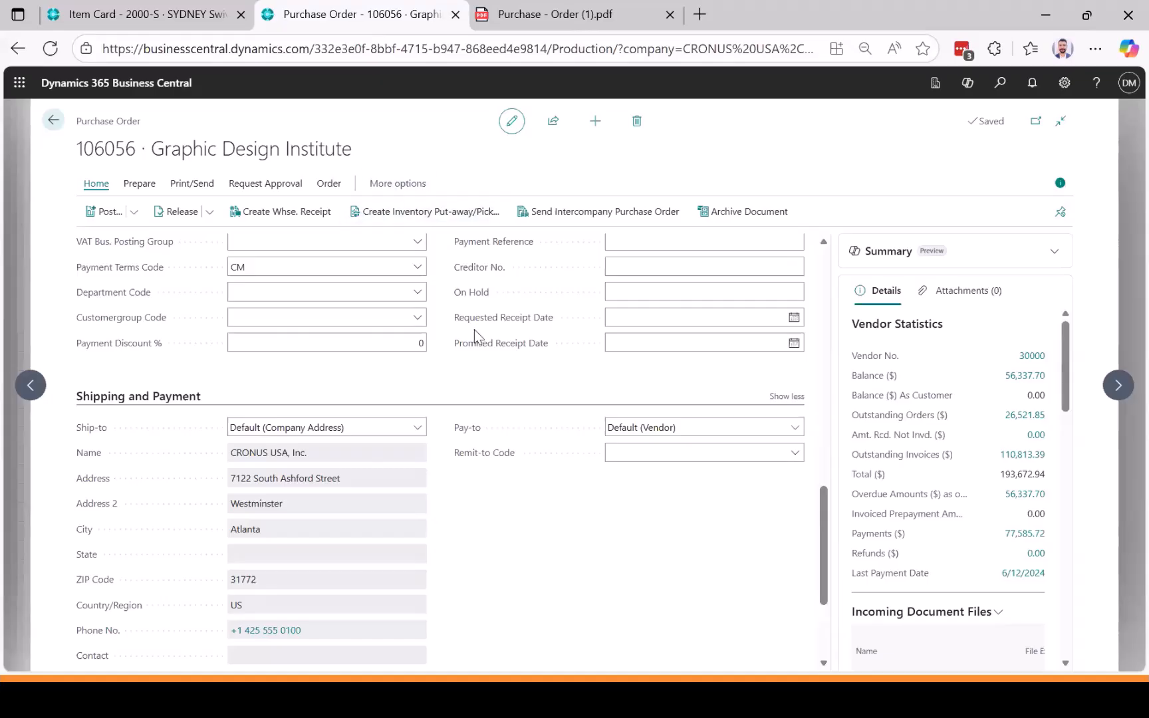
{"action": "key", "text": "alt+Tab"}
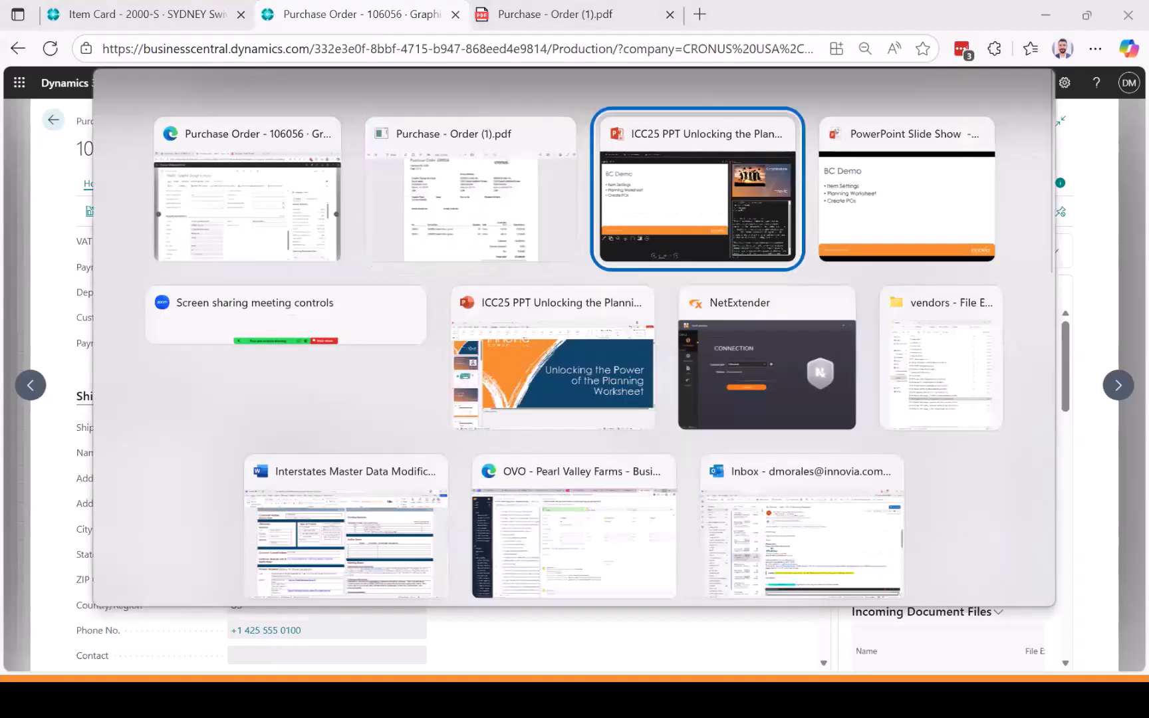
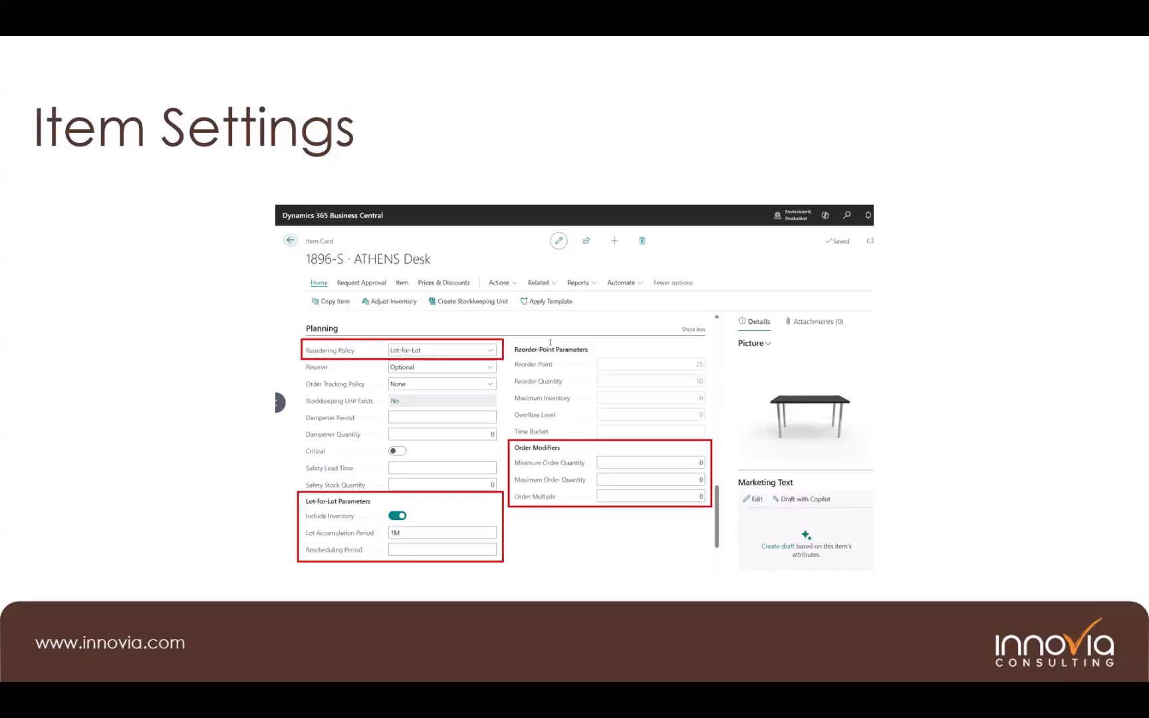
{"action": "key", "text": "Right"}
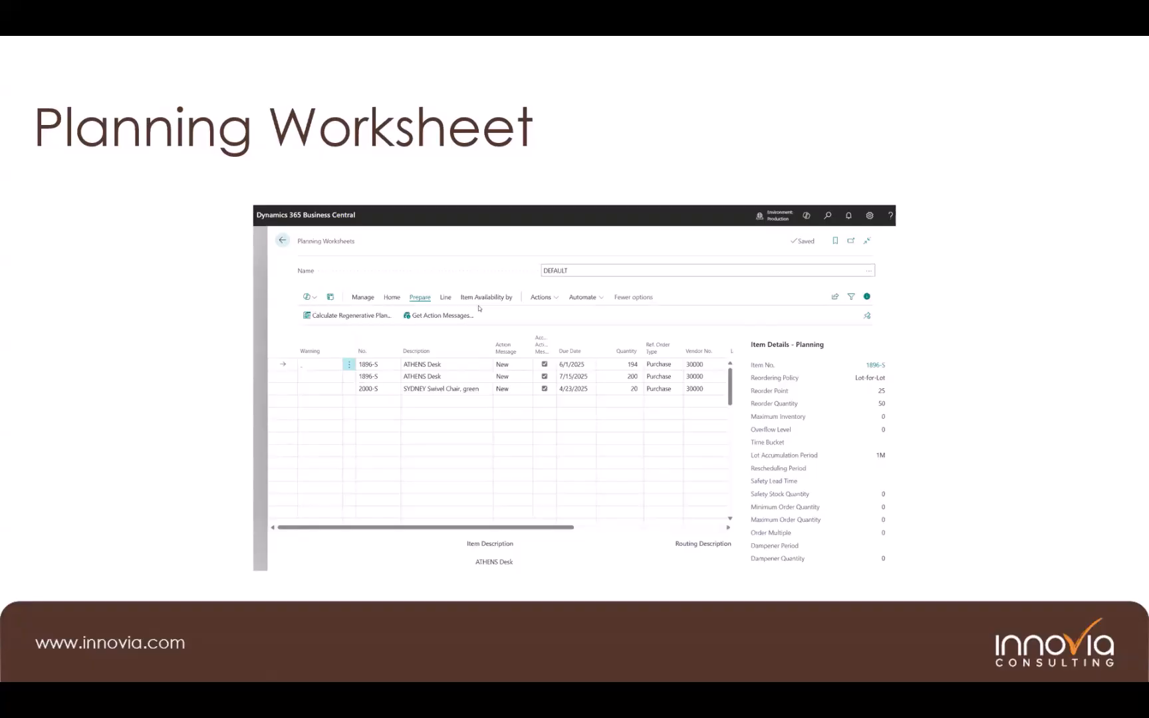
{"action": "key", "text": "Right"}
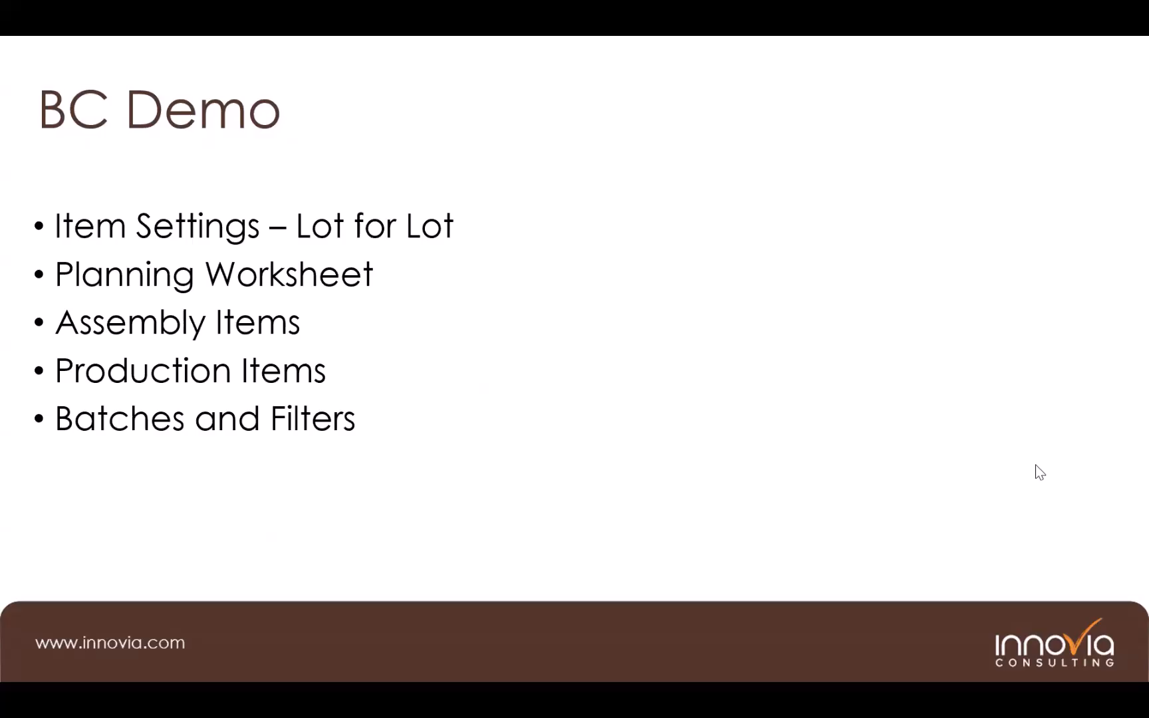
{"action": "key", "text": "alt+Tab"}
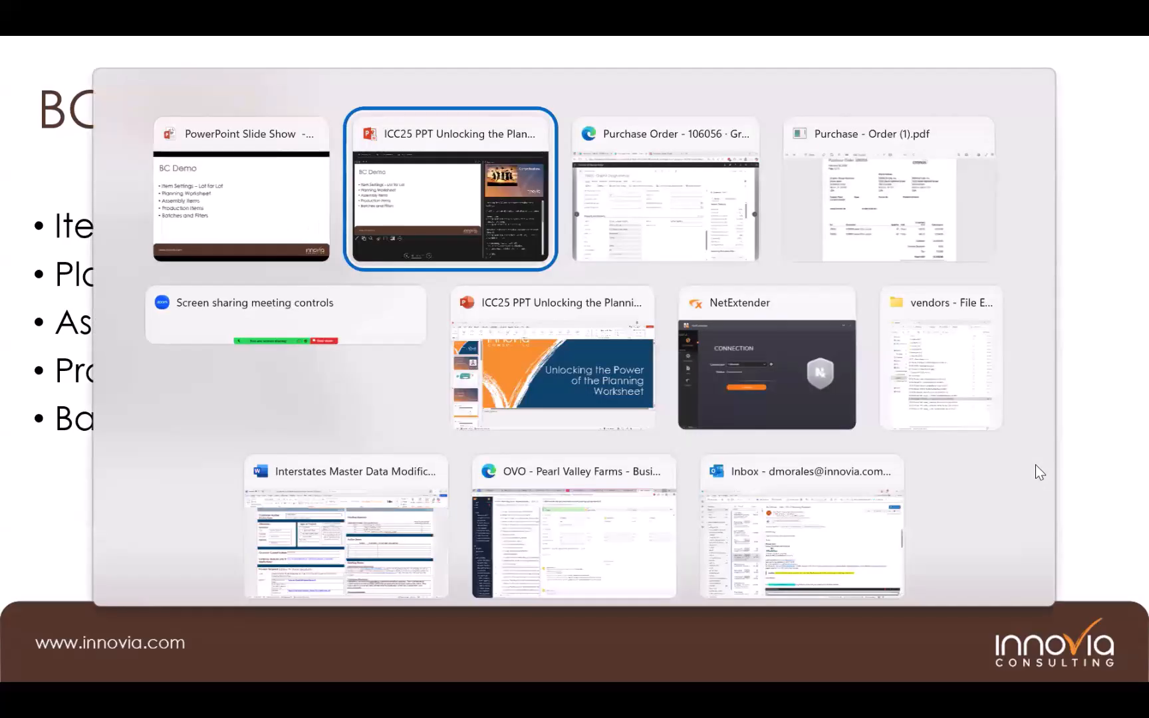
{"action": "key", "text": "alt+Tab"}
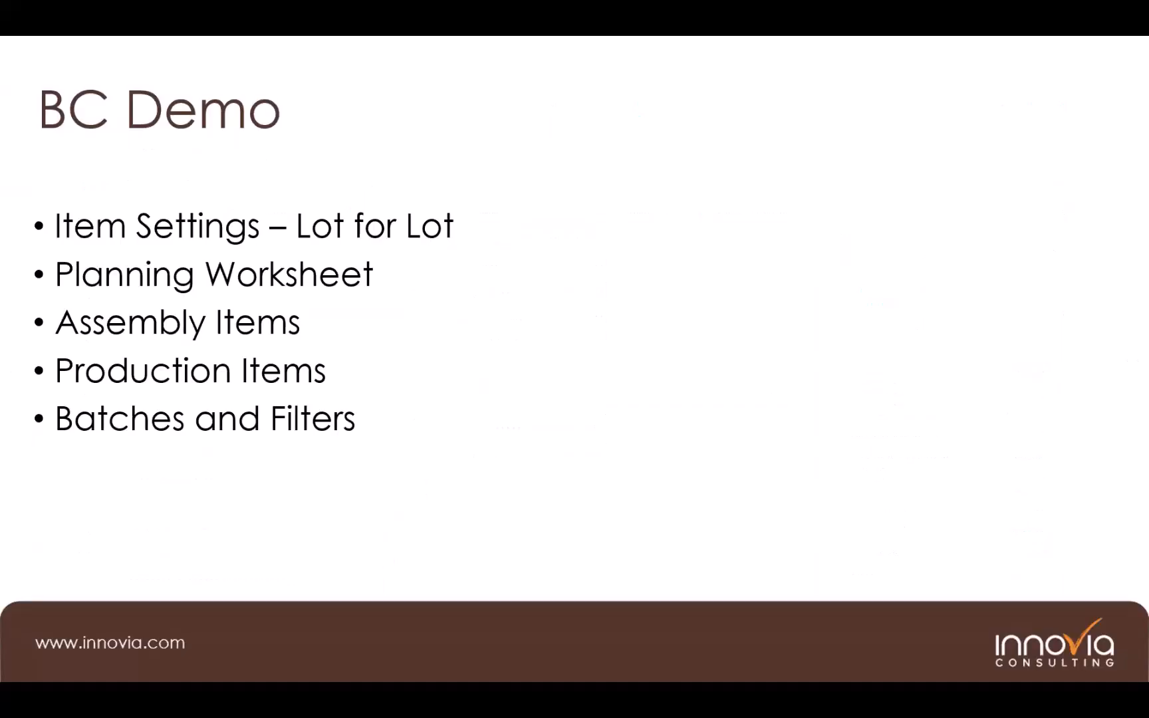
{"action": "key", "text": "Right"}
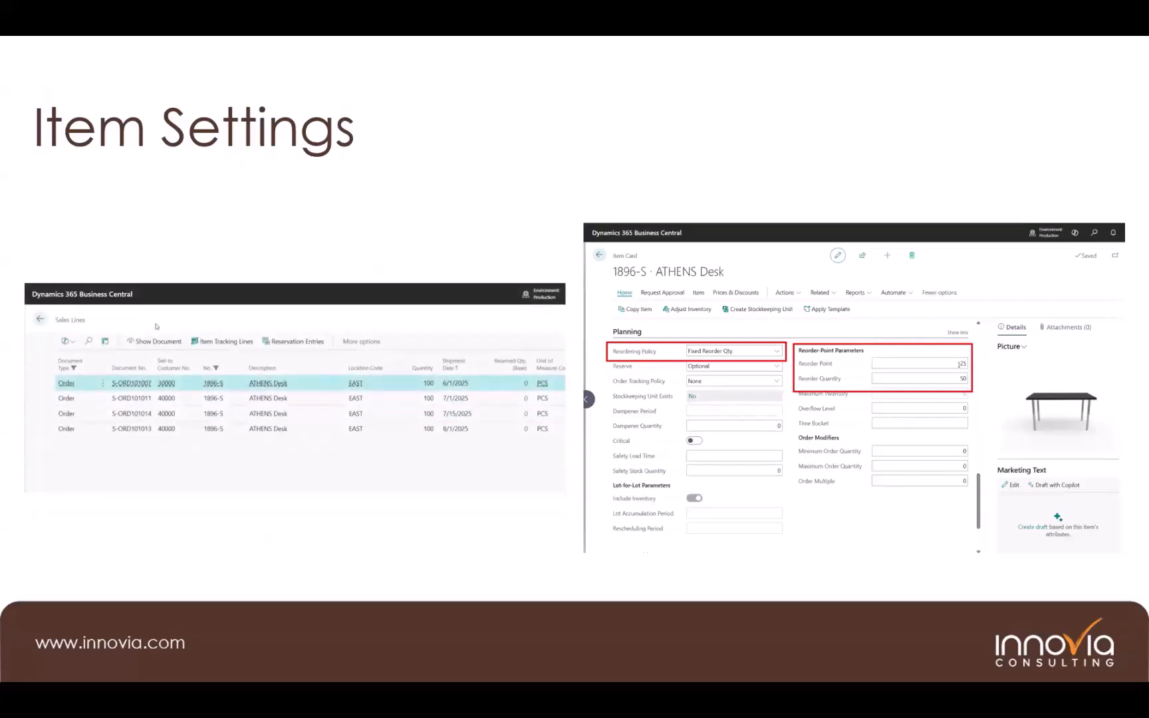
{"action": "key", "text": "Right"}
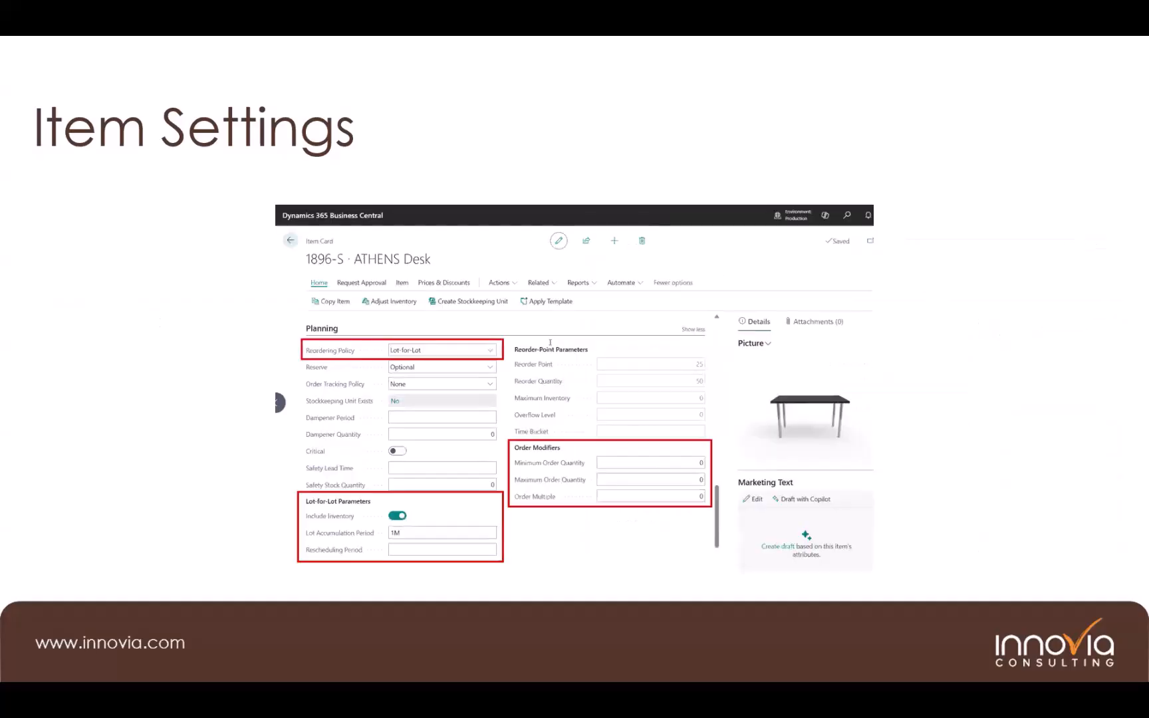
Switch back to Business Central and close the purchase order, planning worksheet, sales lines and item card to return to the Items list
{"action": "key", "text": "alt+Tab"}
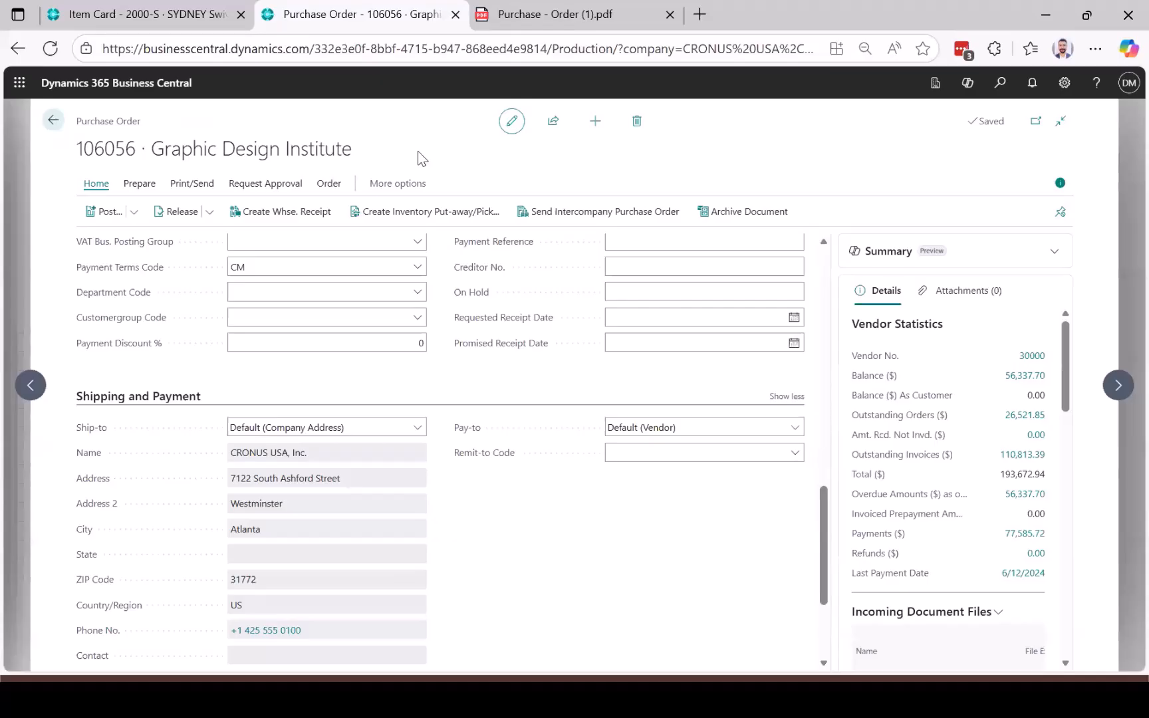
{"action": "key", "text": "Escape"}
{"action": "key", "text": "Escape"}
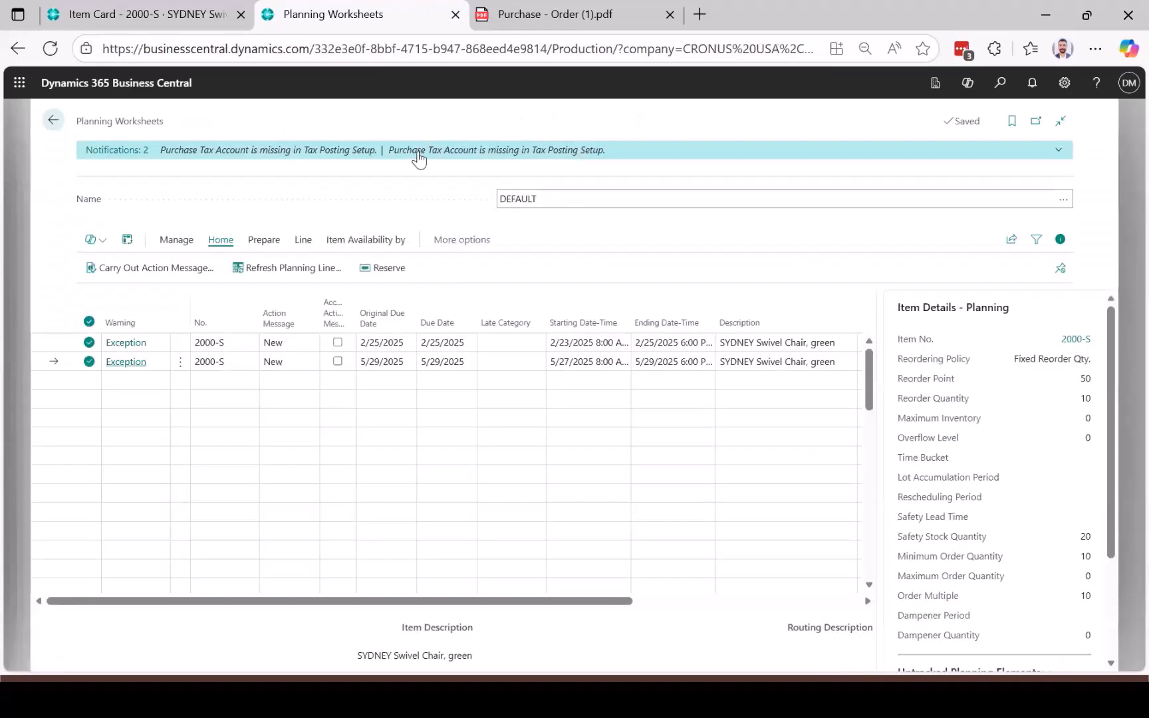
{"action": "key", "text": "Escape"}
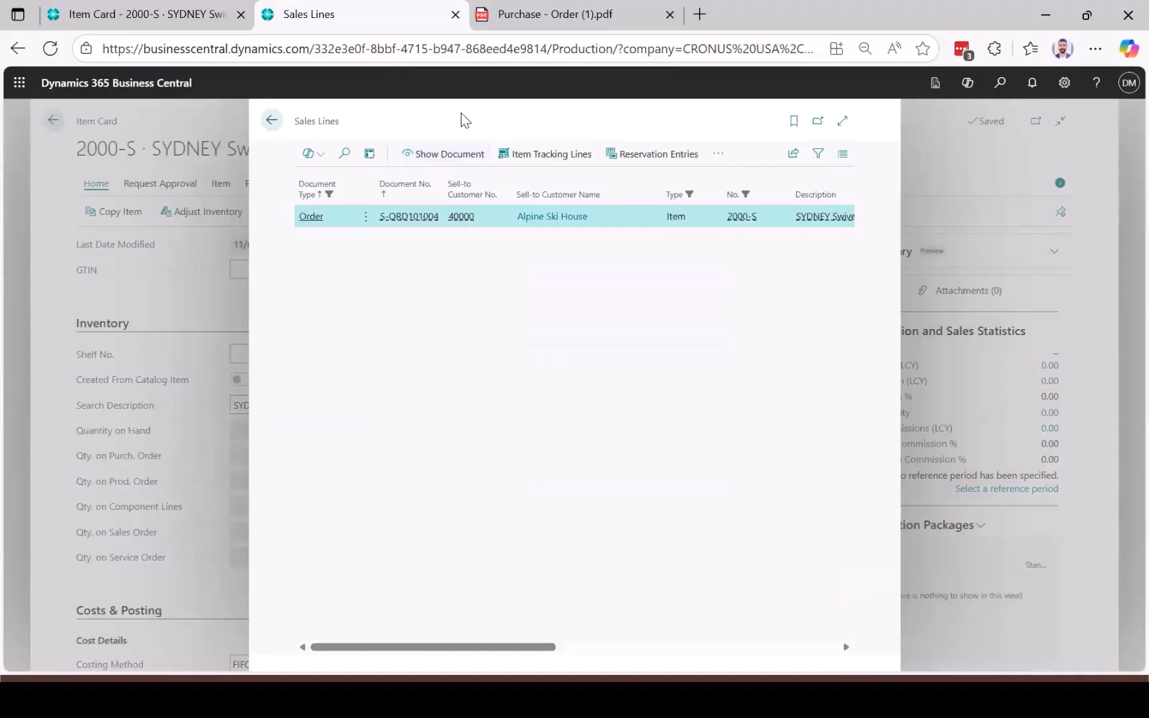
{"action": "key", "text": "Escape"}
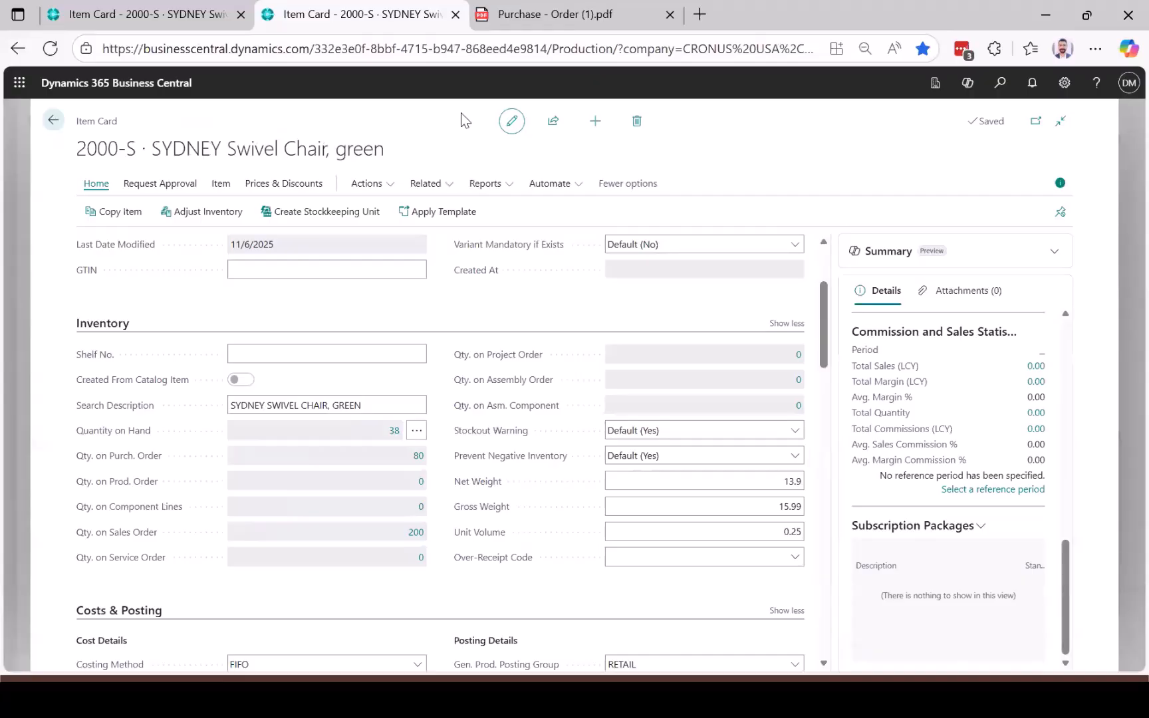
{"action": "key", "text": "Escape"}
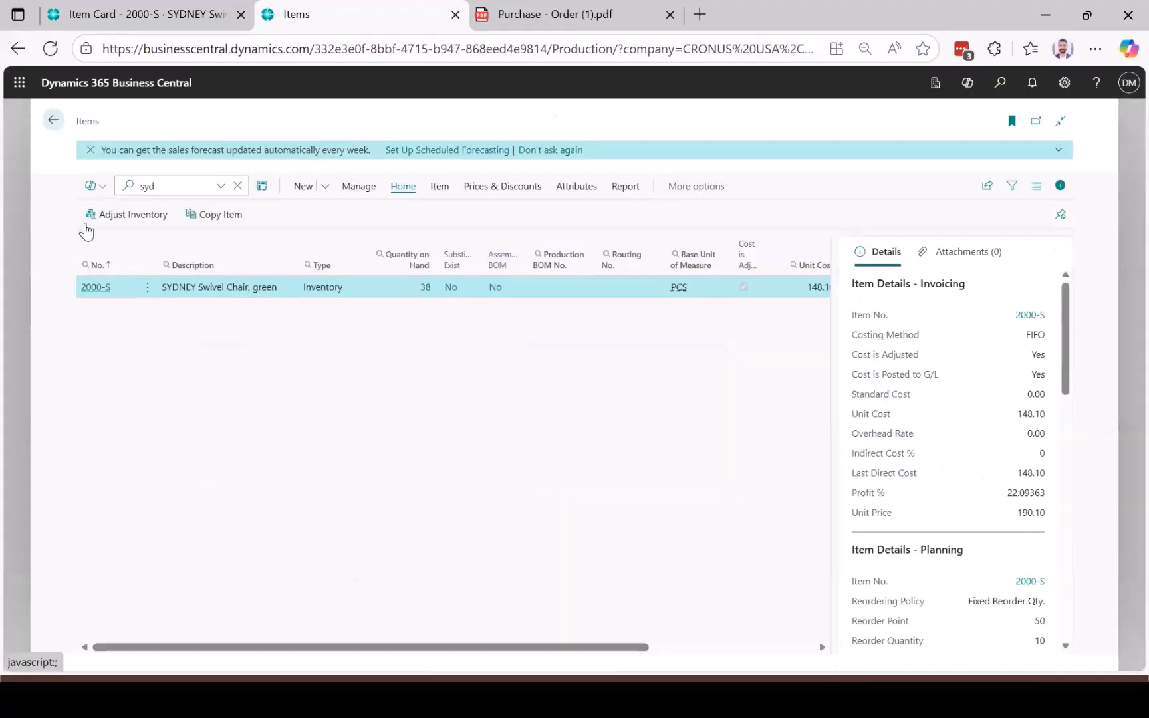
Search the items list for "desk" and open the item card of the ATHENS Desk
{"action": "key", "text": "BackSpace"}
{"action": "key", "text": "BackSpace"}
{"action": "key", "text": "BackSpace"}
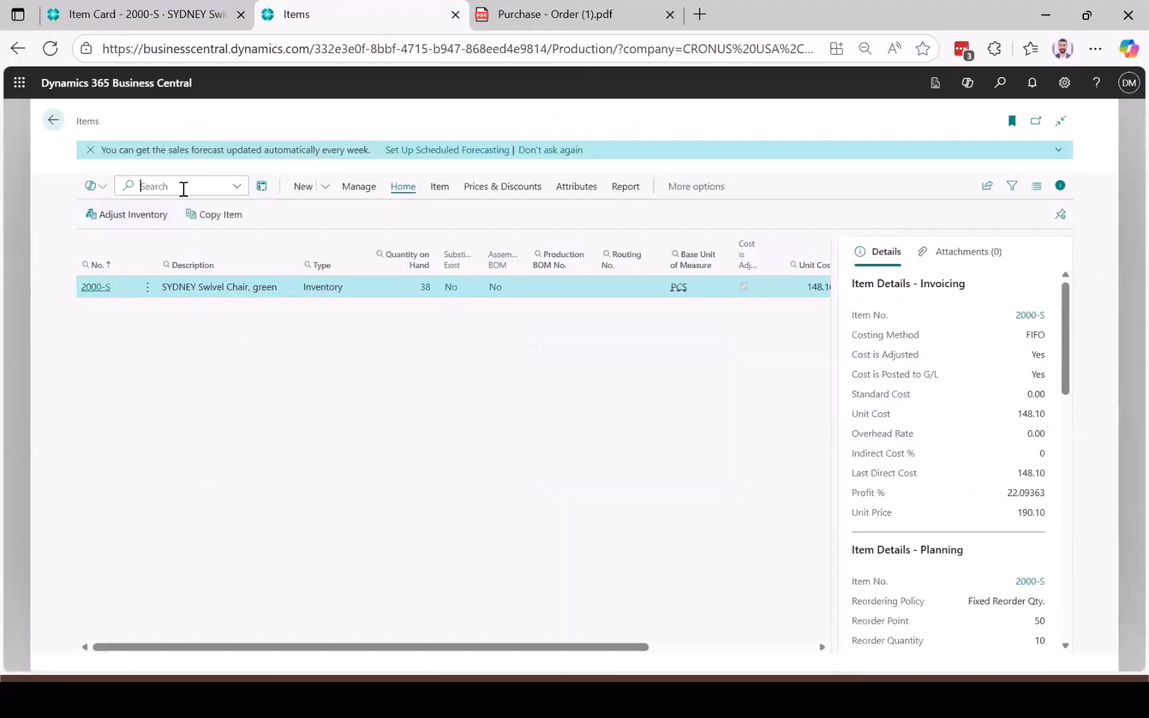
{"action": "type", "text": "desk"}
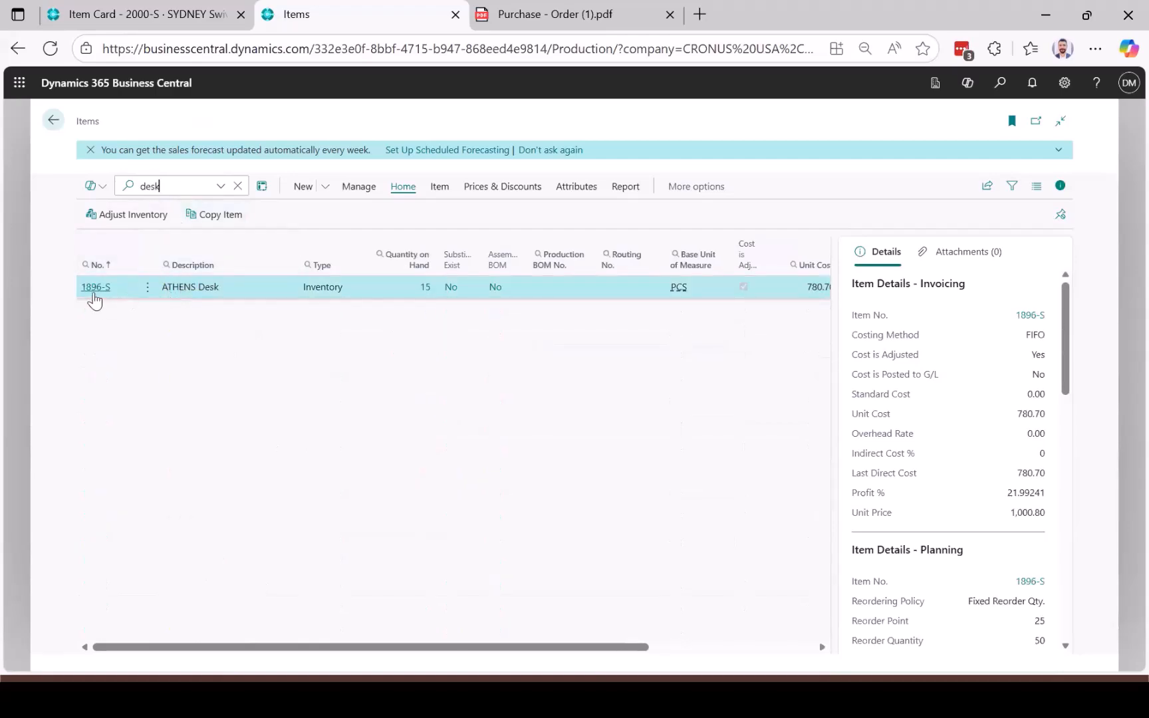
{"action": "left_click", "coordinate": [94, 288]}
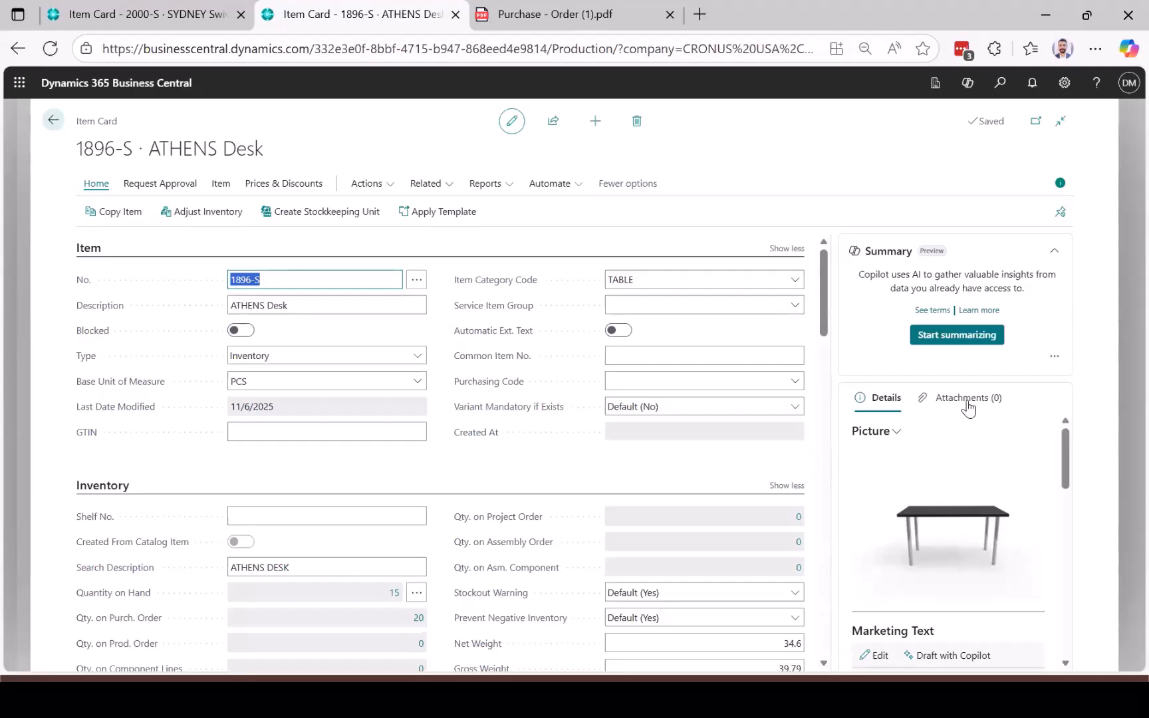
Look through the ATHENS Desk item card, including the picture, item attributes, costs, prices, replenishment and planning settings
{"action": "scroll", "coordinate": [929, 492], "scroll_direction": "down", "scroll_amount": 6}
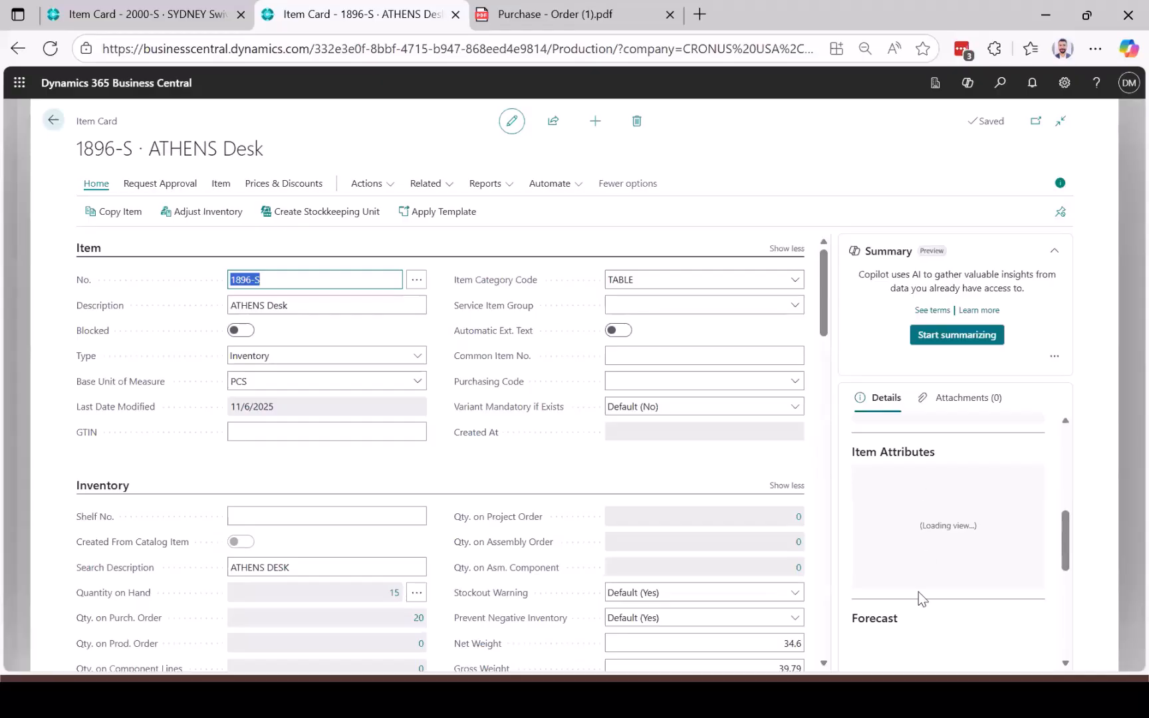
{"action": "scroll", "coordinate": [920, 600], "scroll_direction": "up", "scroll_amount": 7}
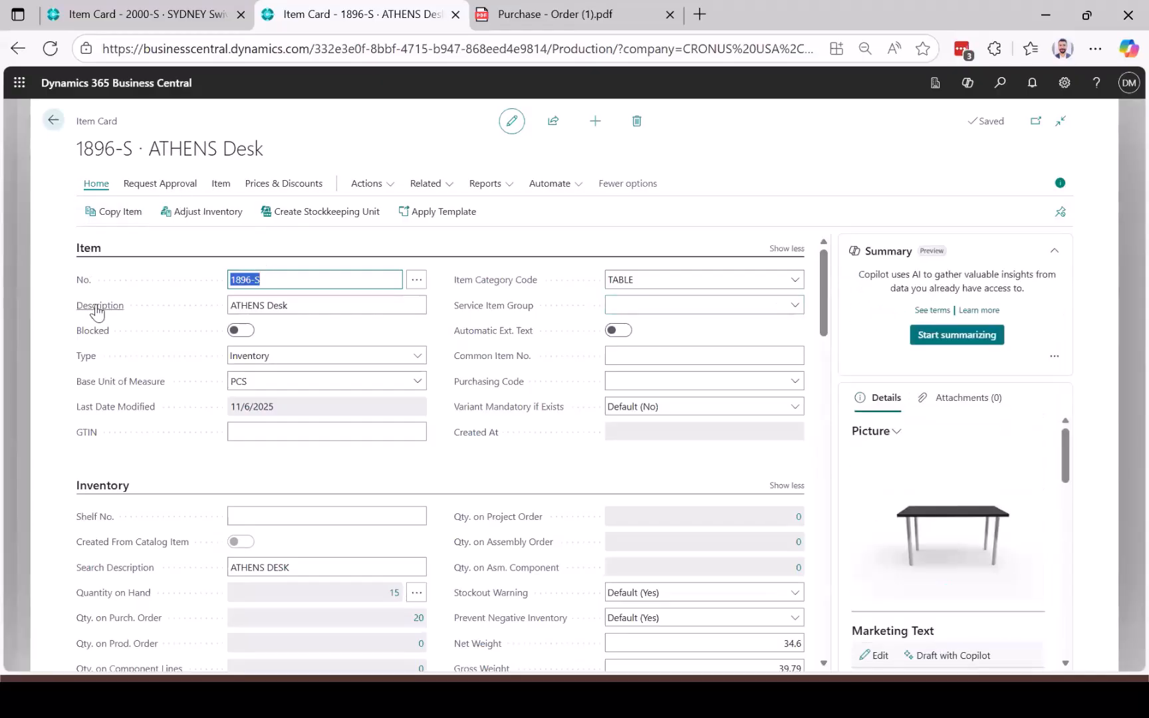
{"action": "scroll", "coordinate": [180, 403], "scroll_direction": "down", "scroll_amount": 12}
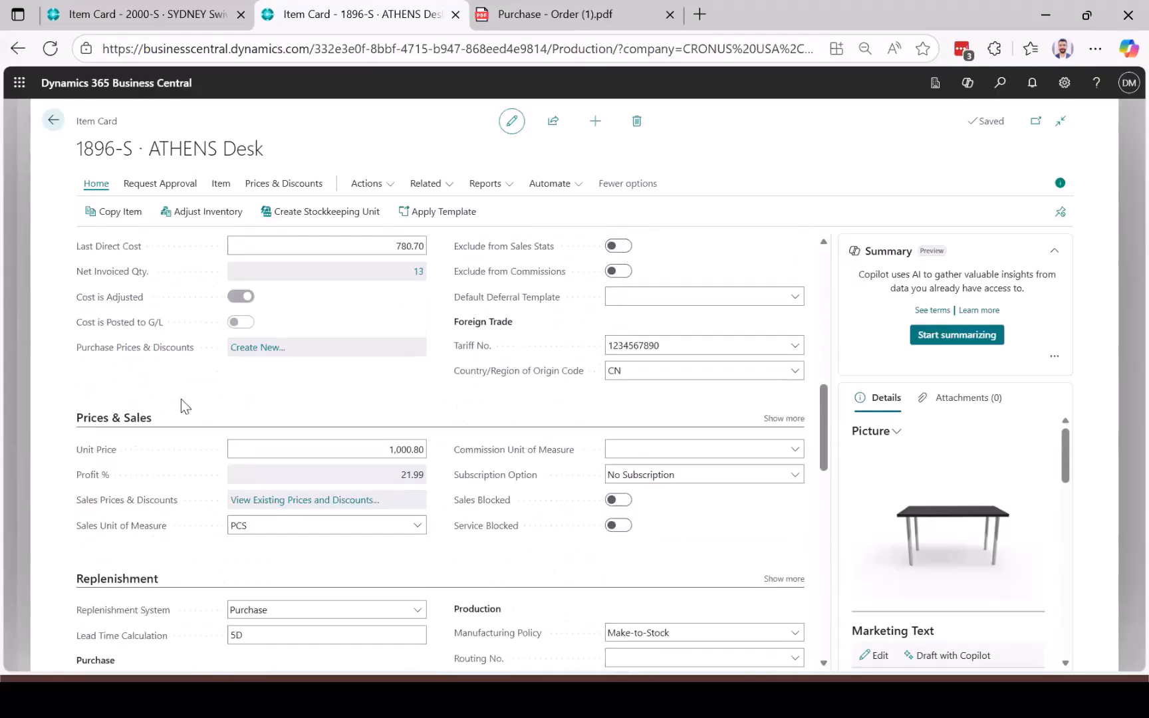
{"action": "scroll", "coordinate": [181, 400], "scroll_direction": "down", "scroll_amount": 10}
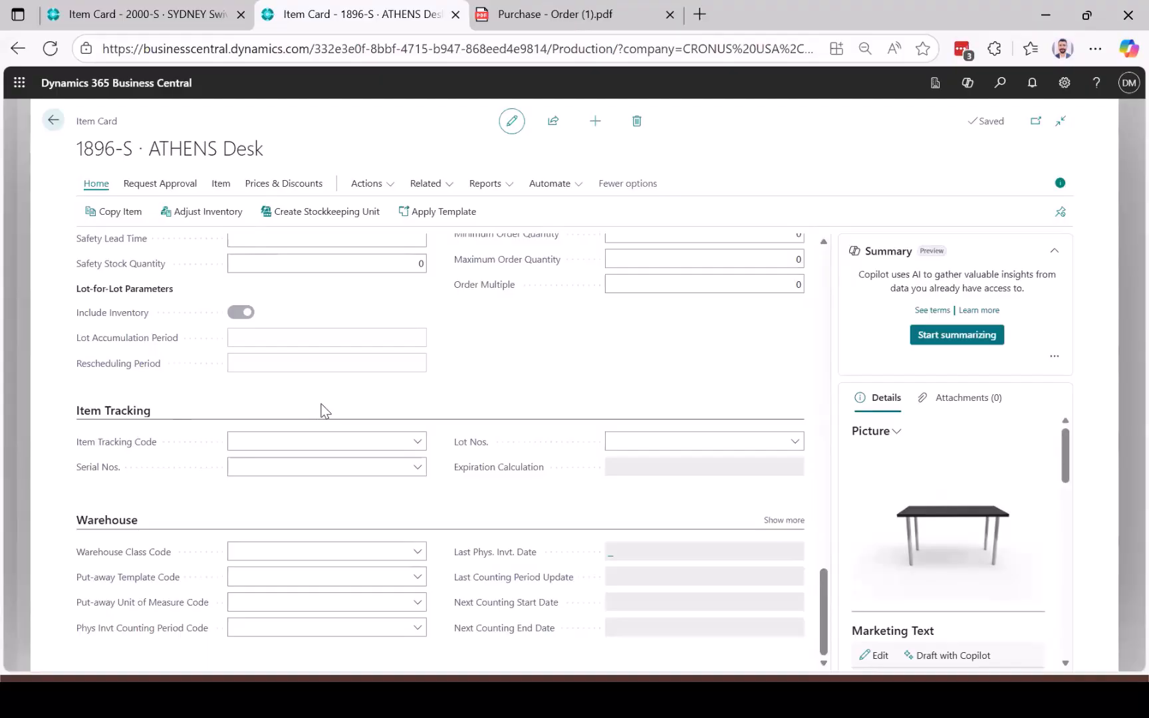
{"action": "scroll", "coordinate": [320, 407], "scroll_direction": "up", "scroll_amount": 8}
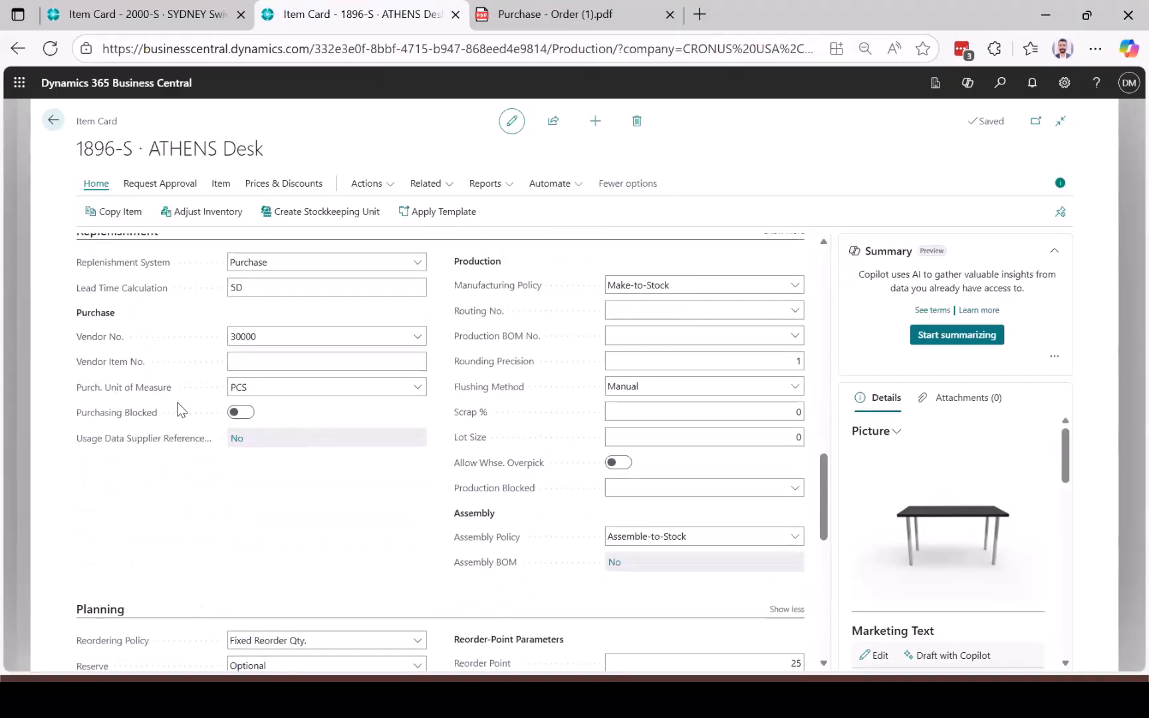
{"action": "scroll", "coordinate": [178, 408], "scroll_direction": "up", "scroll_amount": 1}
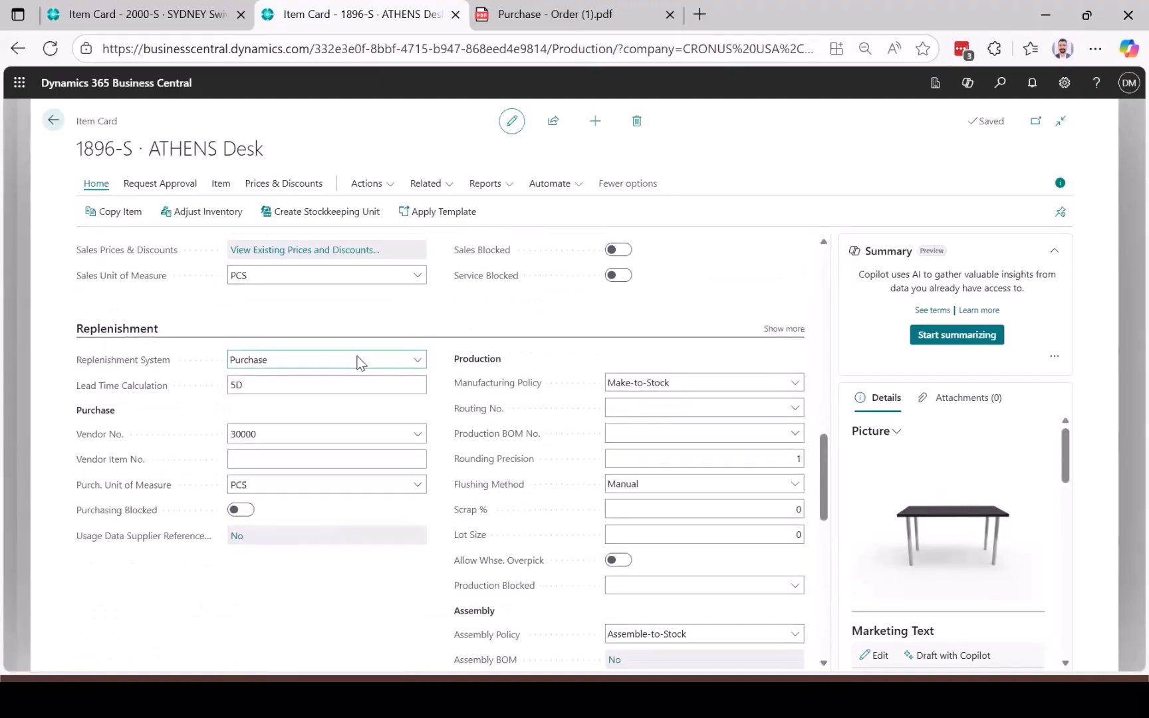
{"action": "scroll", "coordinate": [209, 540], "scroll_direction": "down", "scroll_amount": 3}
{"action": "scroll", "coordinate": [210, 539], "scroll_direction": "up", "scroll_amount": 2}
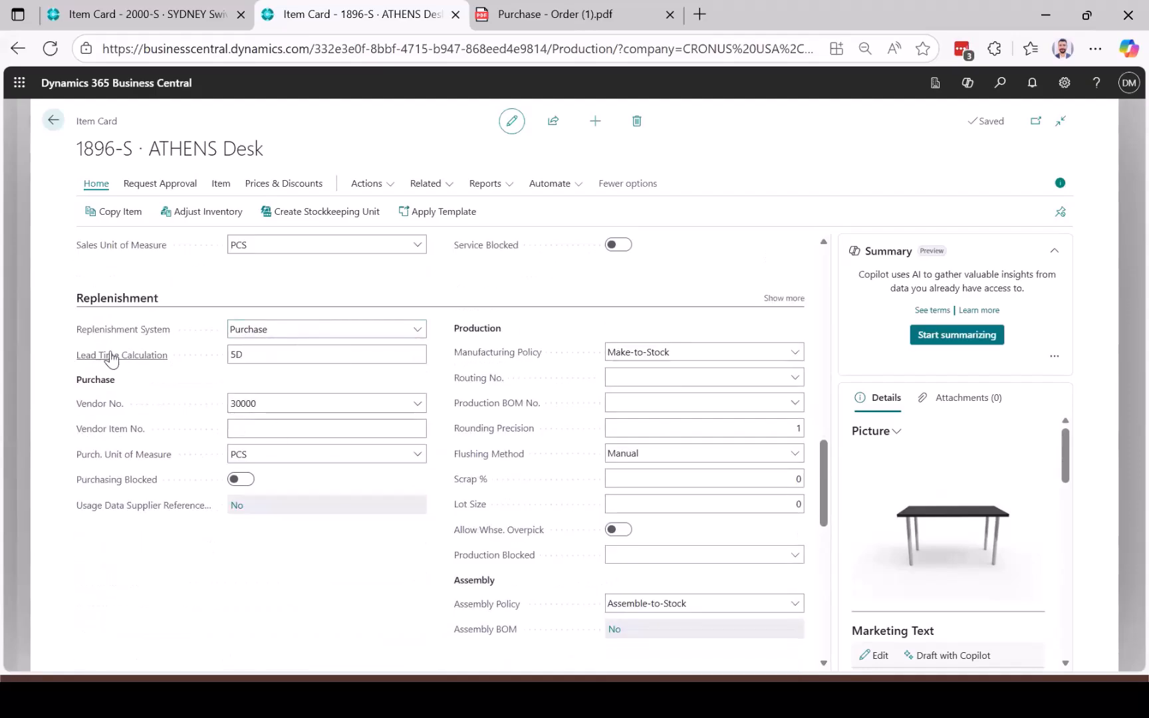
Check the lead time and vendor under Replenishment, and set the vendor item number to XCV-DESK
{"action": "left_click", "coordinate": [308, 353]}
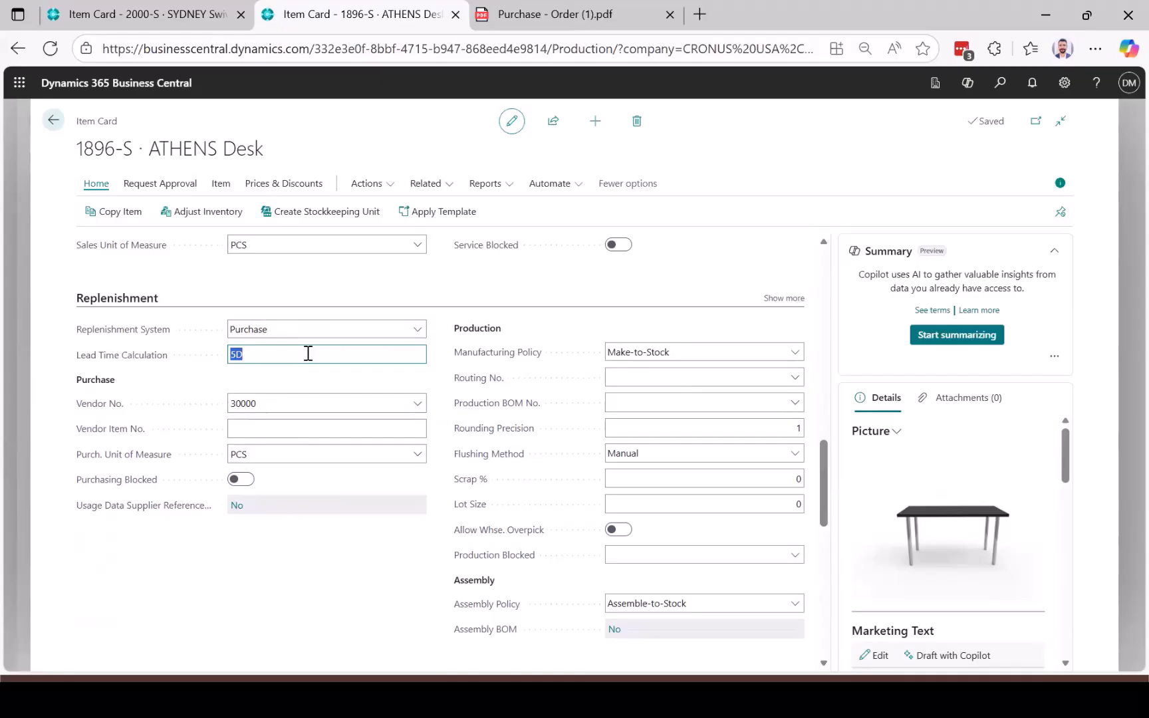
{"action": "left_click", "coordinate": [268, 404]}
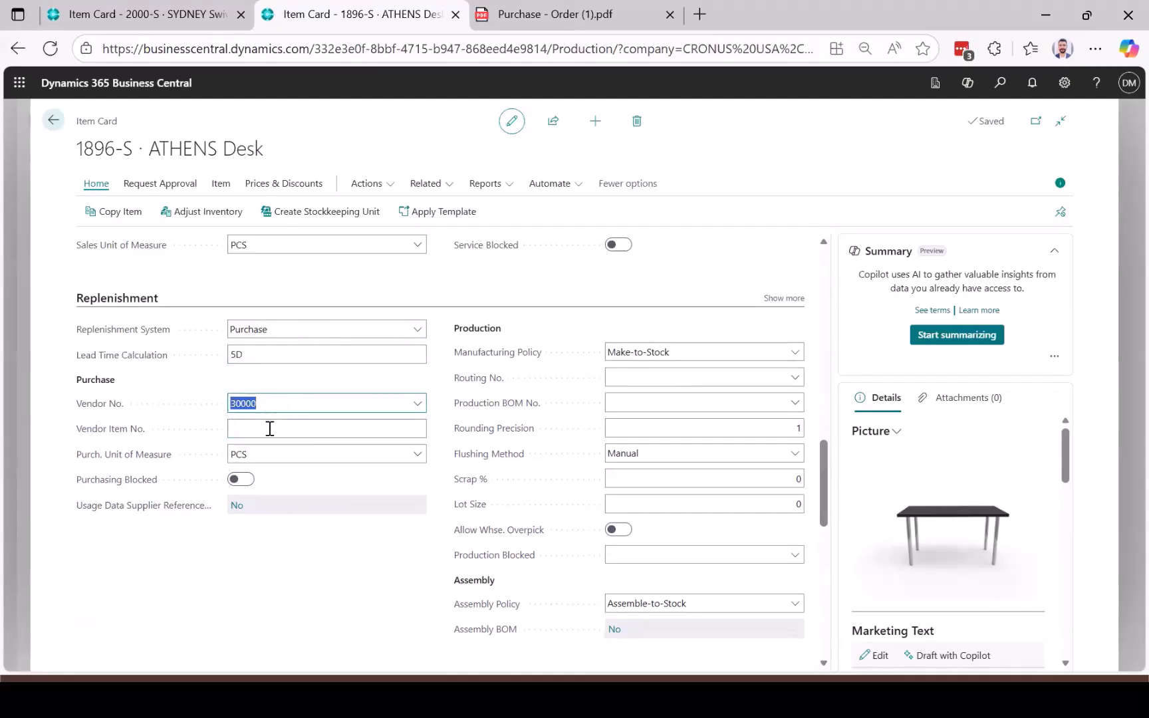
{"action": "left_click", "coordinate": [254, 426]}
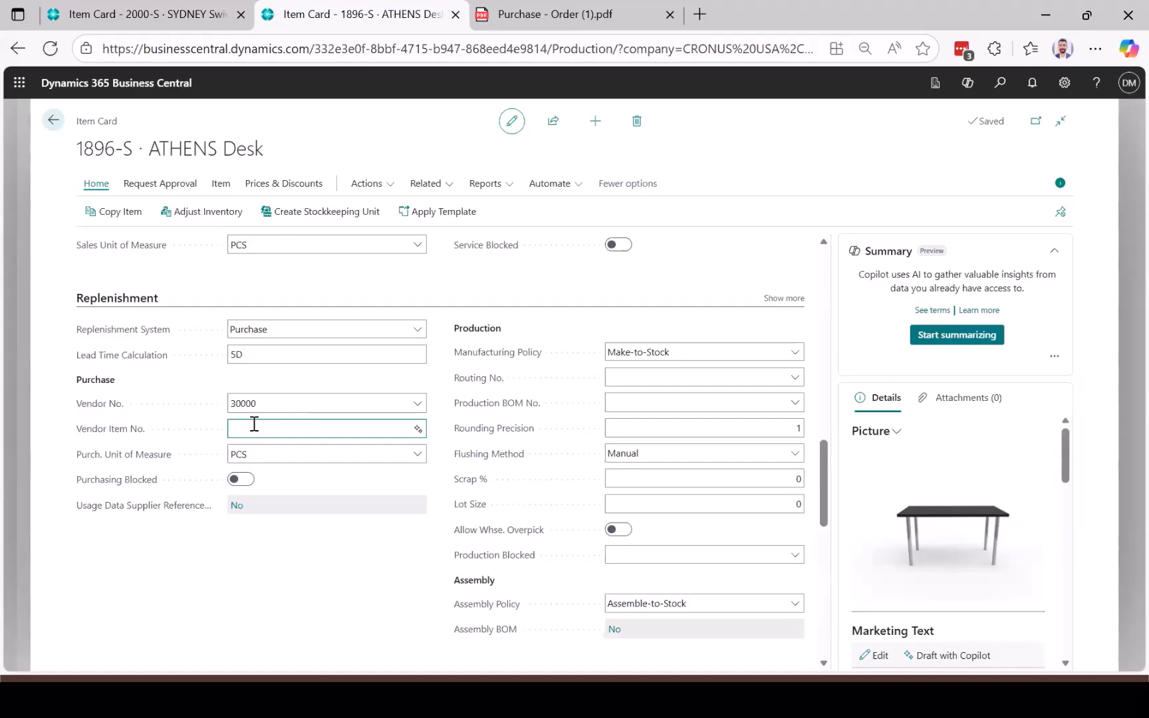
{"action": "type", "text": "XCV-DESK"}
{"action": "key", "text": "Tab"}
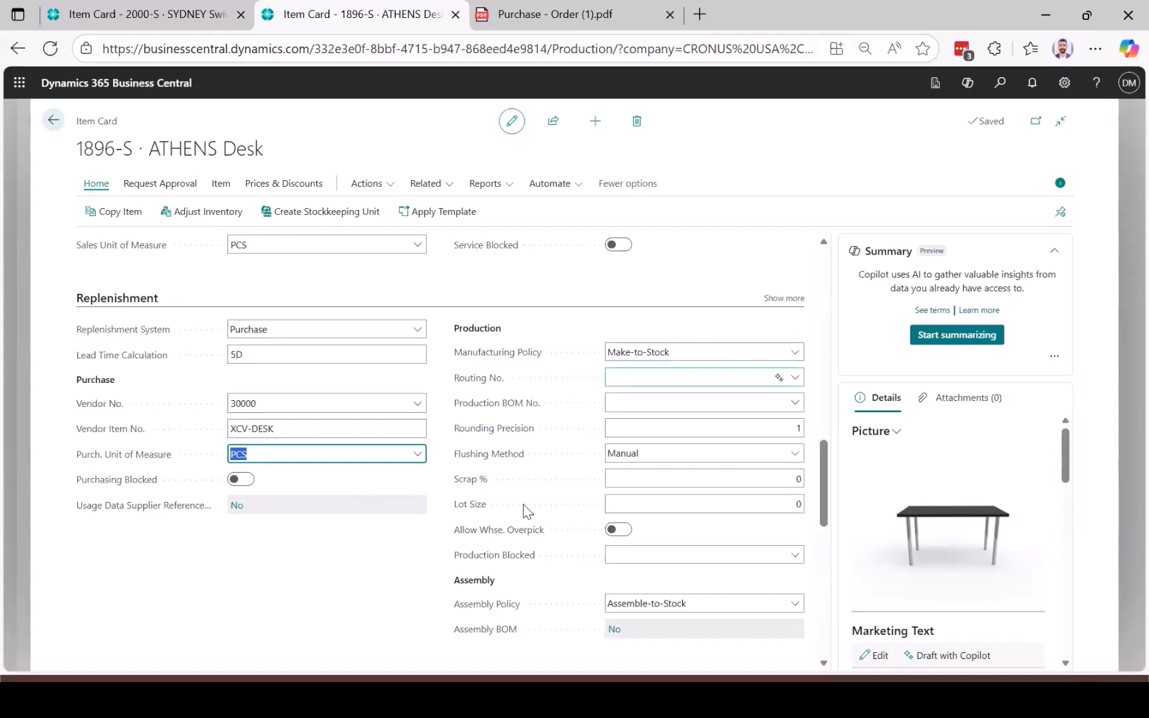
Examine the ATHENS Desk's planning settings: reordering policy options, reorder point, reorder quantity, order modifiers and lot-for-lot parameters
{"action": "scroll", "coordinate": [525, 510], "scroll_direction": "down", "scroll_amount": 3}
{"action": "scroll", "coordinate": [526, 510], "scroll_direction": "down", "scroll_amount": 1}
{"action": "scroll", "coordinate": [431, 386], "scroll_direction": "down", "scroll_amount": 2}
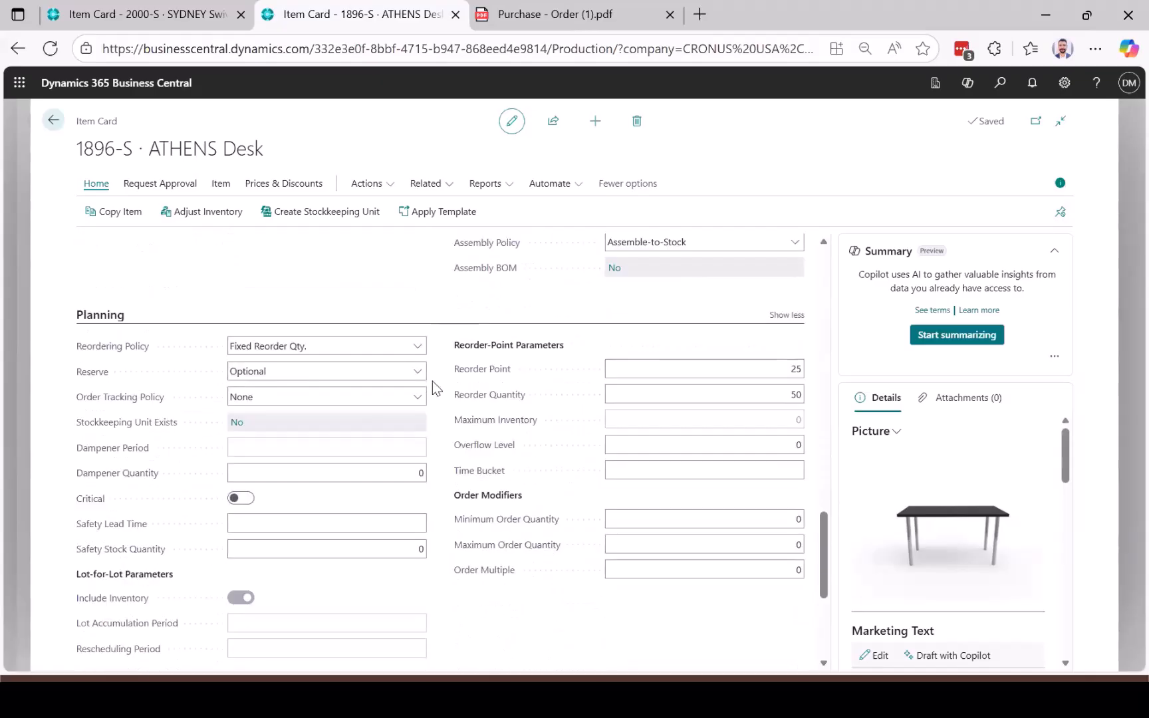
{"action": "scroll", "coordinate": [269, 282], "scroll_direction": "up", "scroll_amount": 1}
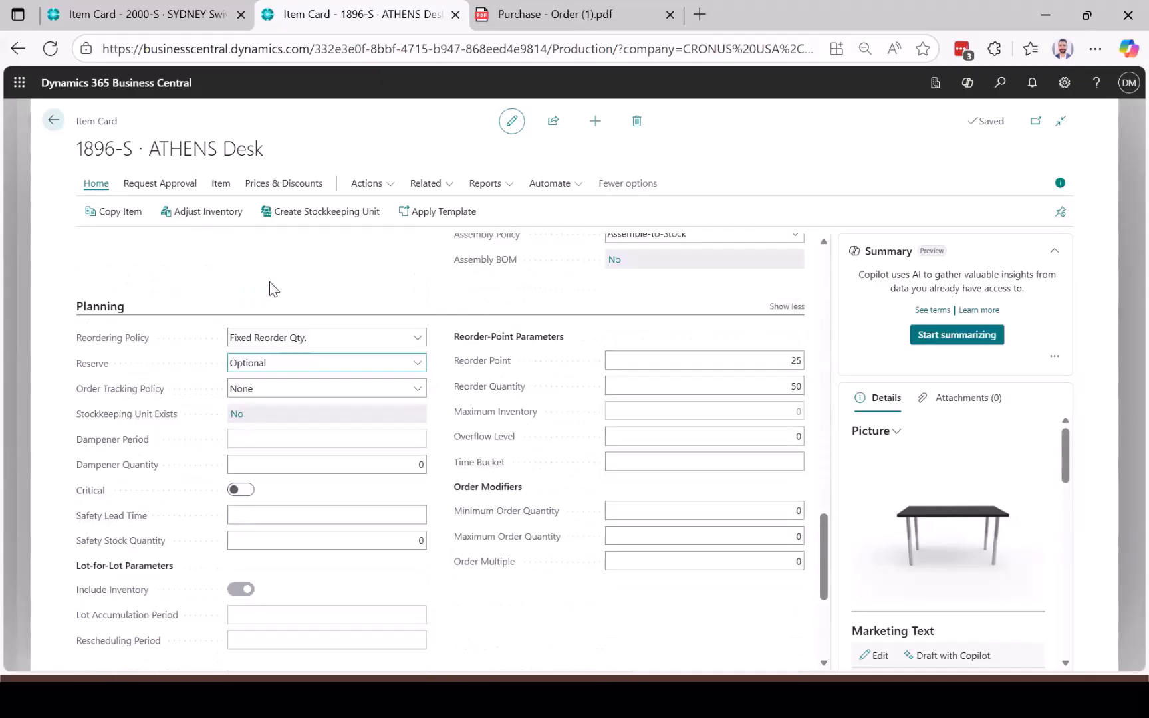
{"action": "left_click", "coordinate": [323, 346]}
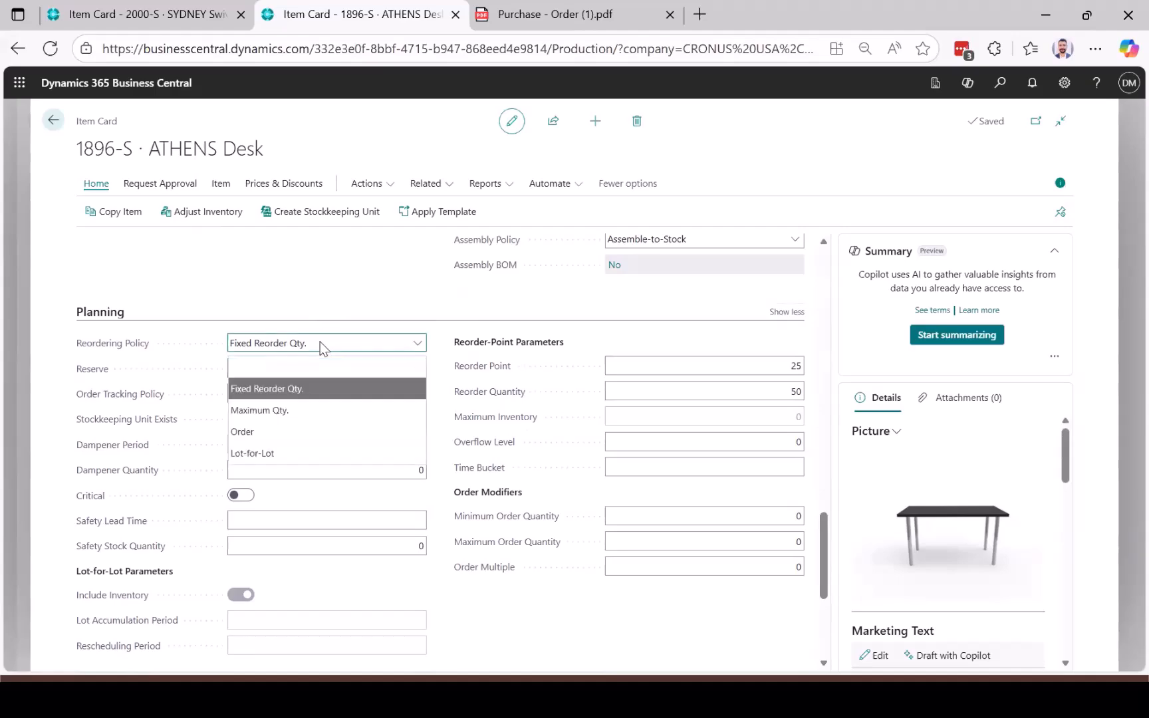
{"action": "left_click", "coordinate": [582, 287]}
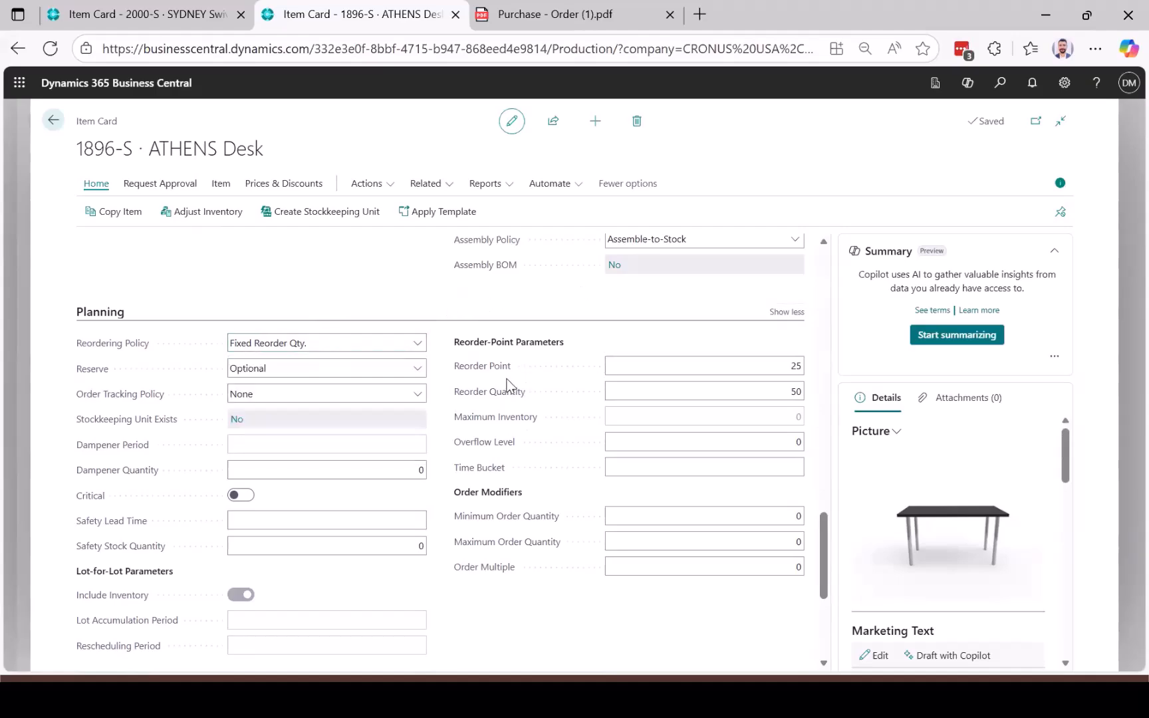
{"action": "left_click", "coordinate": [780, 366]}
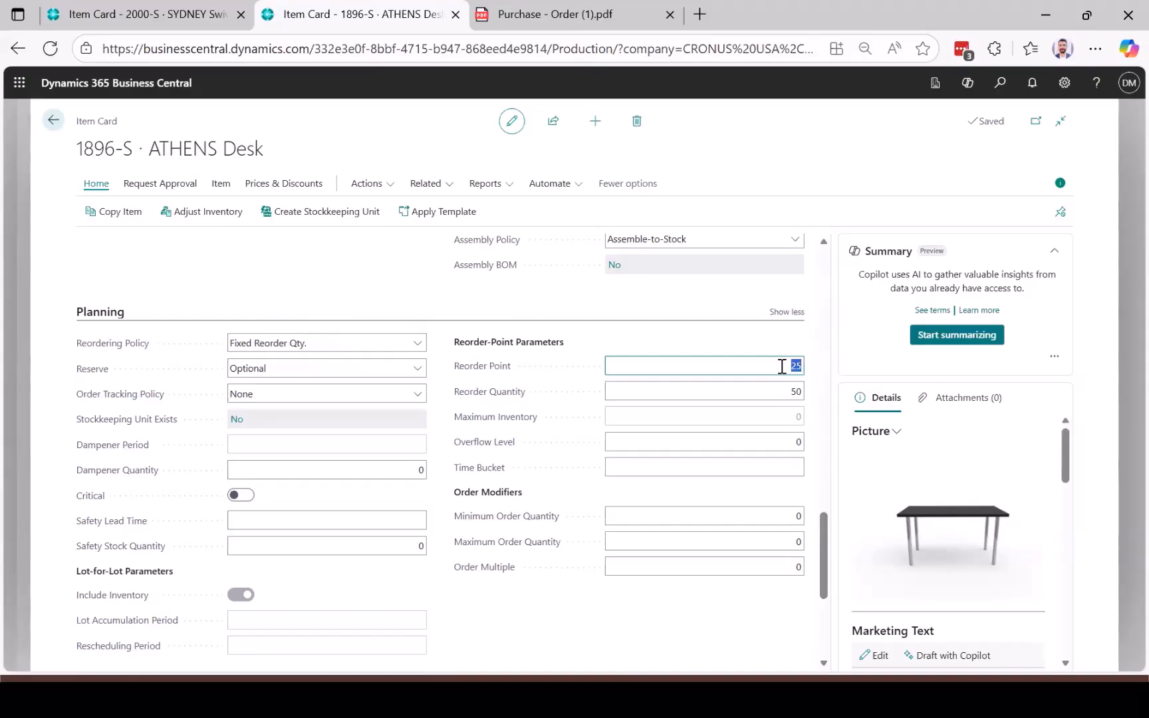
{"action": "left_click", "coordinate": [747, 393]}
{"action": "scroll", "coordinate": [623, 489], "scroll_direction": "down", "scroll_amount": 3}
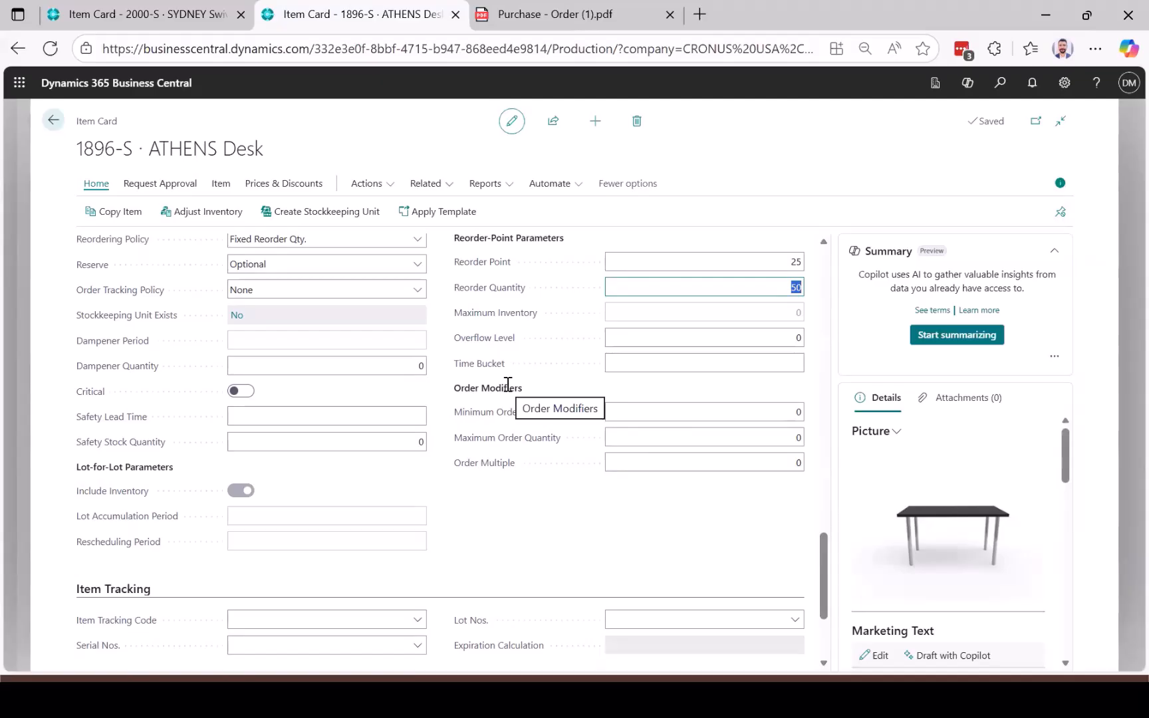
{"action": "scroll", "coordinate": [403, 520], "scroll_direction": "down", "scroll_amount": 4}
{"action": "scroll", "coordinate": [403, 519], "scroll_direction": "up", "scroll_amount": 3}
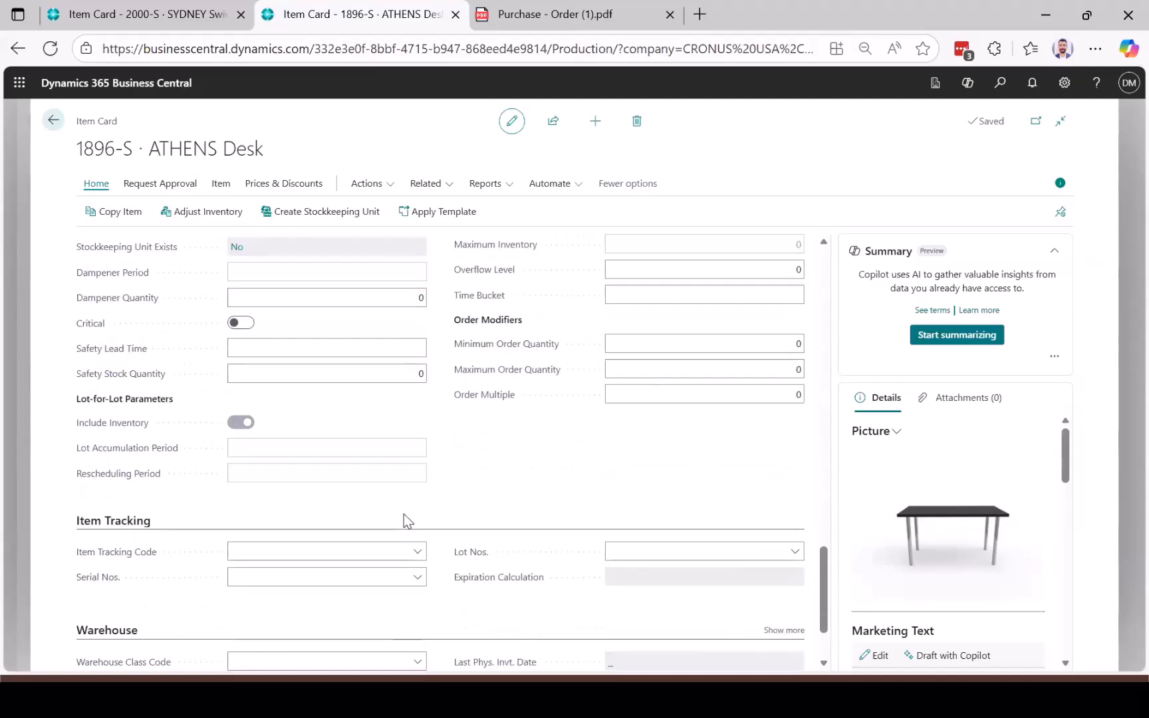
View the item ledger entries behind the ATHENS Desk's quantity on hand and close them
{"action": "scroll", "coordinate": [403, 519], "scroll_direction": "up", "scroll_amount": 3}
{"action": "scroll", "coordinate": [429, 371], "scroll_direction": "up", "scroll_amount": 9}
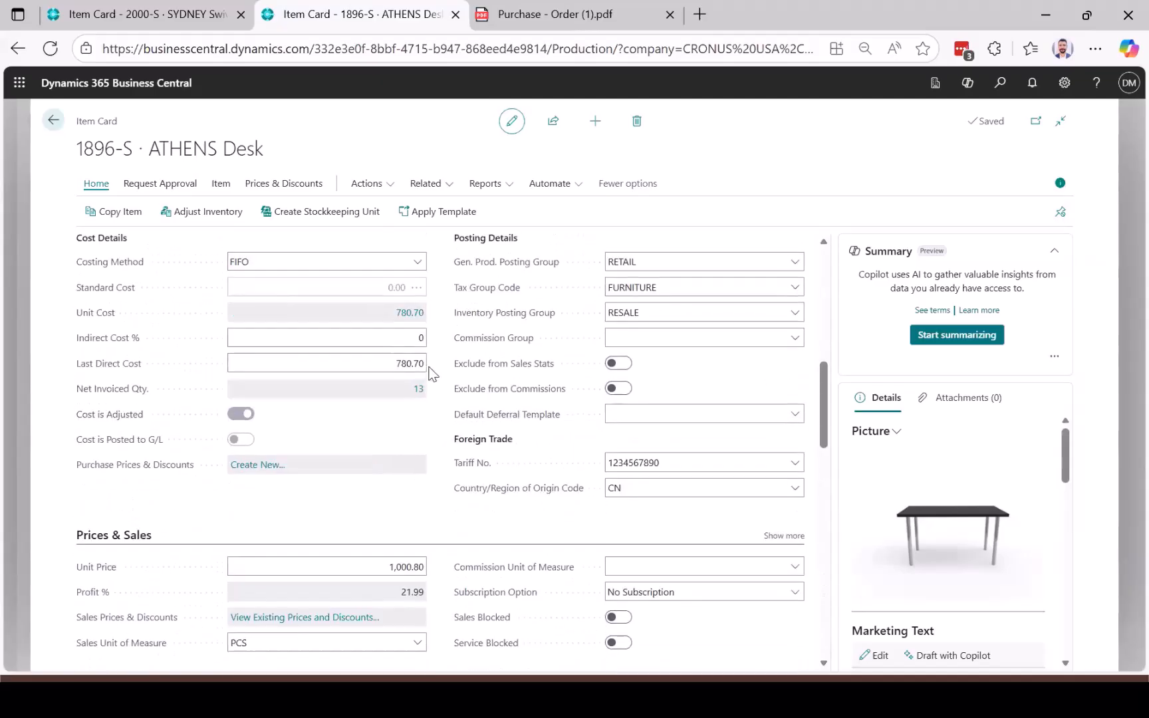
{"action": "scroll", "coordinate": [428, 372], "scroll_direction": "up", "scroll_amount": 5}
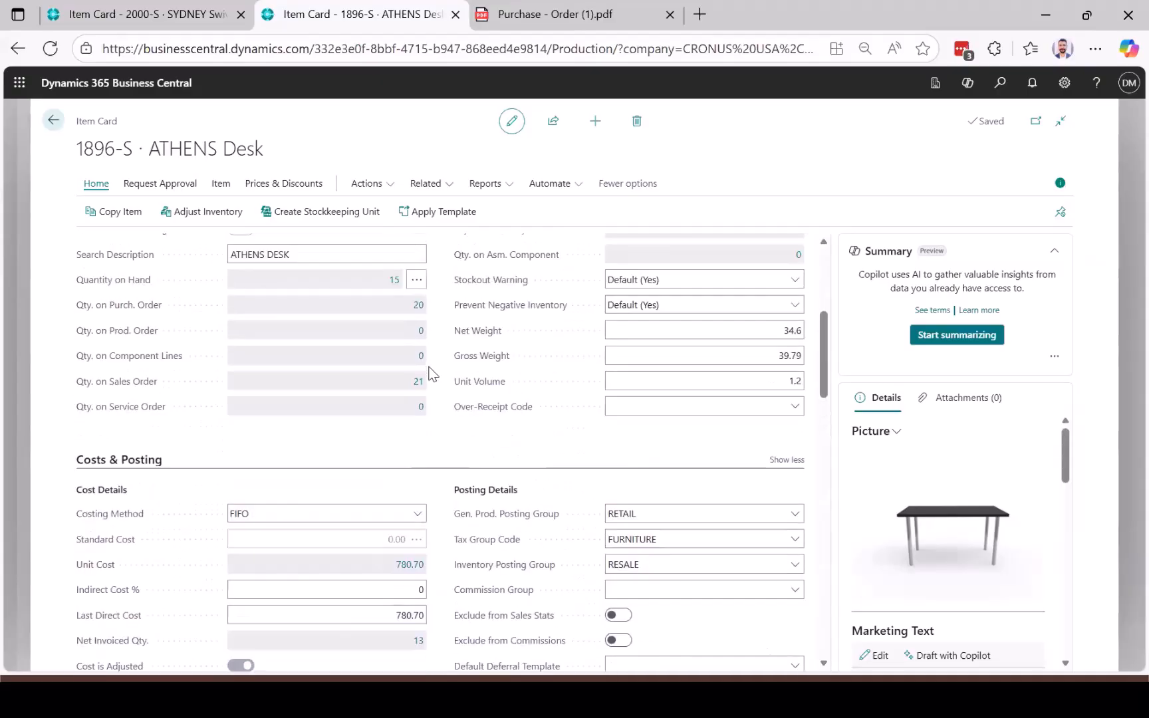
{"action": "scroll", "coordinate": [127, 436], "scroll_direction": "up", "scroll_amount": 2}
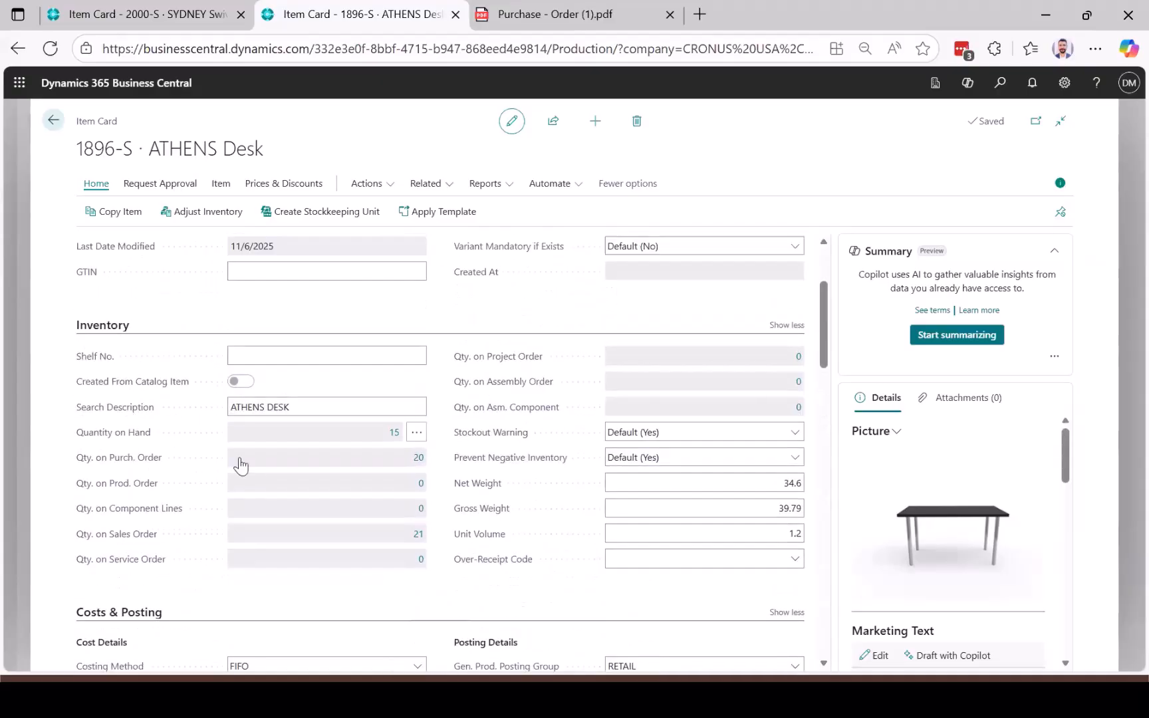
{"action": "left_click", "coordinate": [393, 434]}
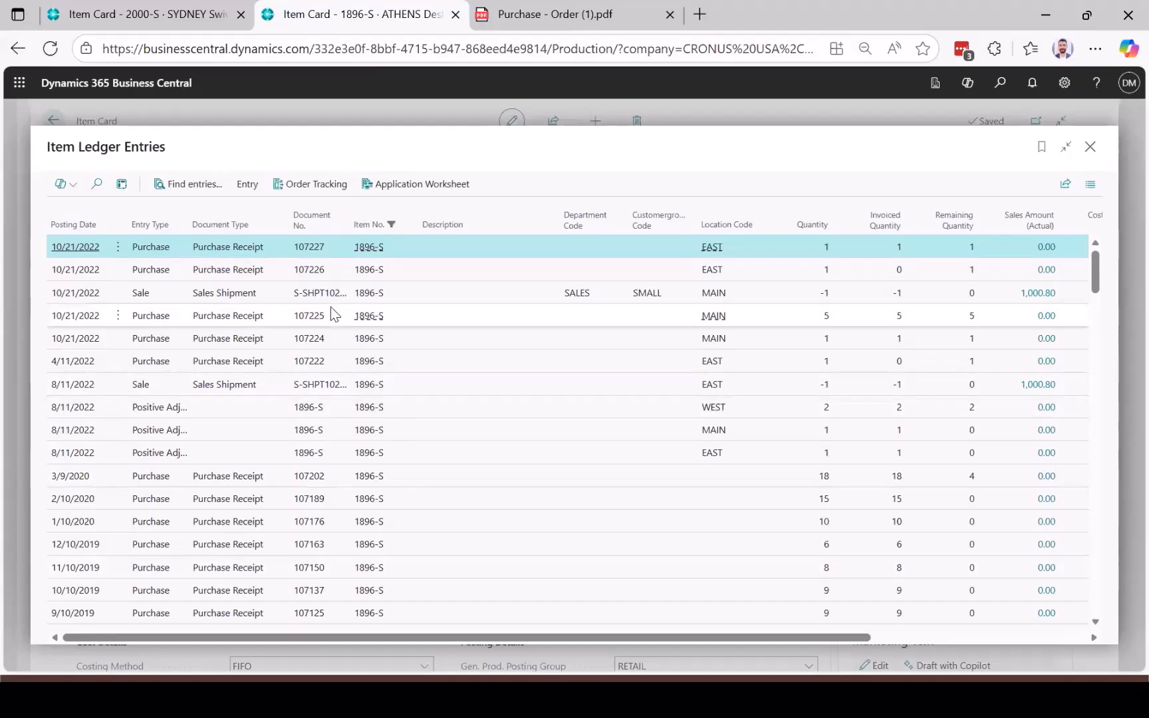
{"action": "key", "text": "Escape"}
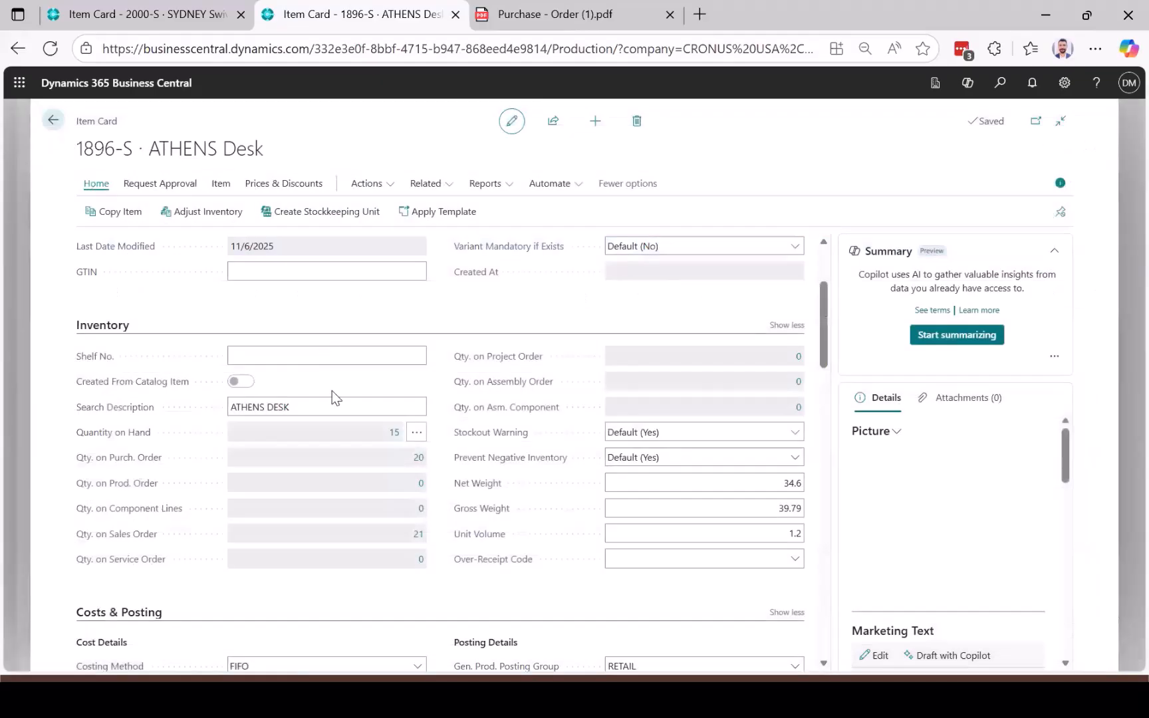
Review the purchase lines behind the ATHENS Desk's quantity on purchase order, including vendors, locations, quantities and expected receipt dates
{"action": "left_click", "coordinate": [417, 463]}
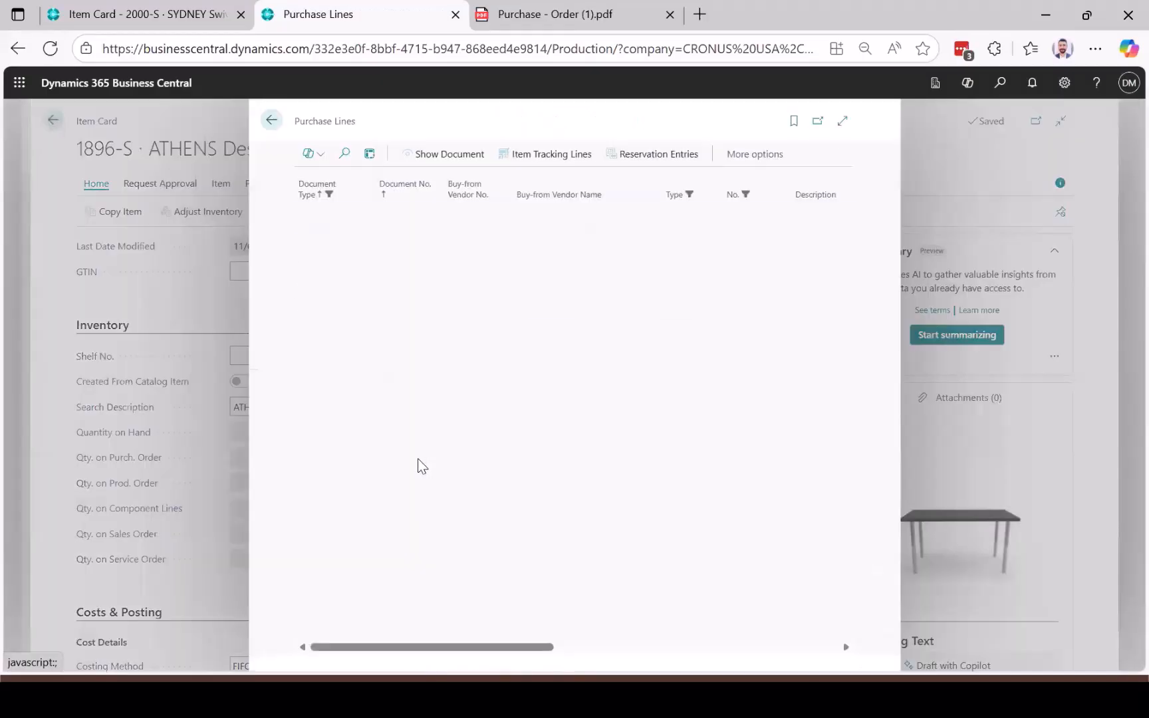
{"action": "scroll", "coordinate": [665, 291], "scroll_direction": "right", "scroll_amount": 5}
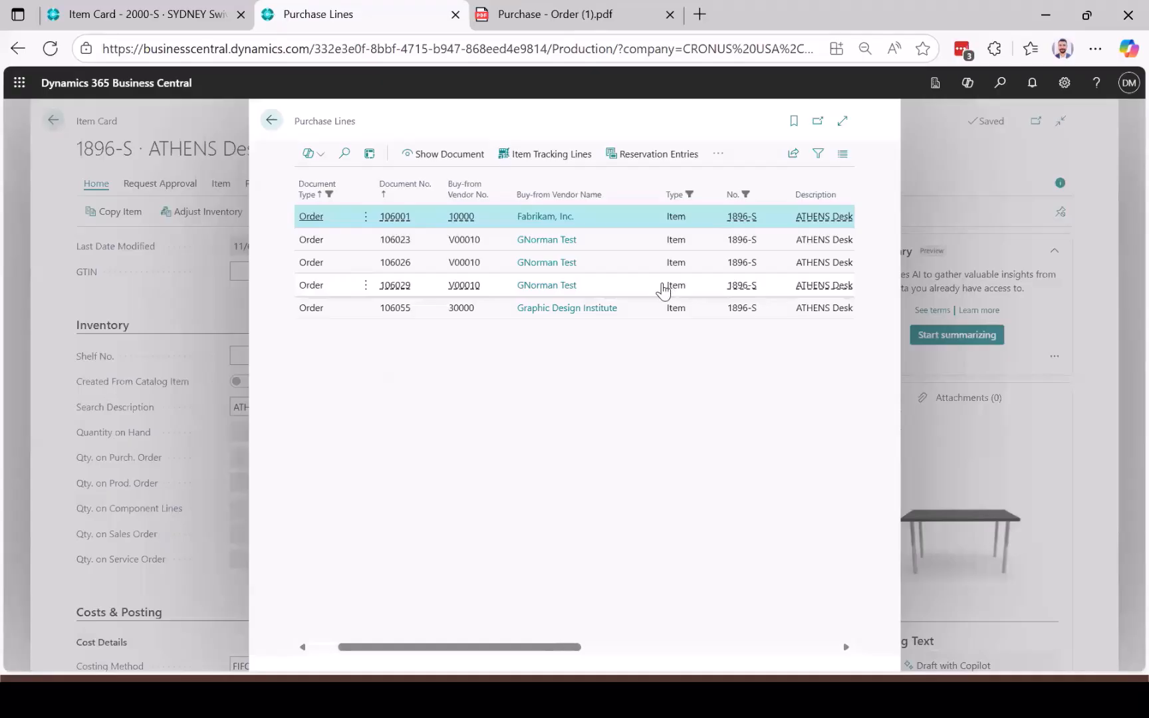
{"action": "scroll", "coordinate": [665, 291], "scroll_direction": "right", "scroll_amount": 4}
{"action": "scroll", "coordinate": [526, 377], "scroll_direction": "left", "scroll_amount": 10}
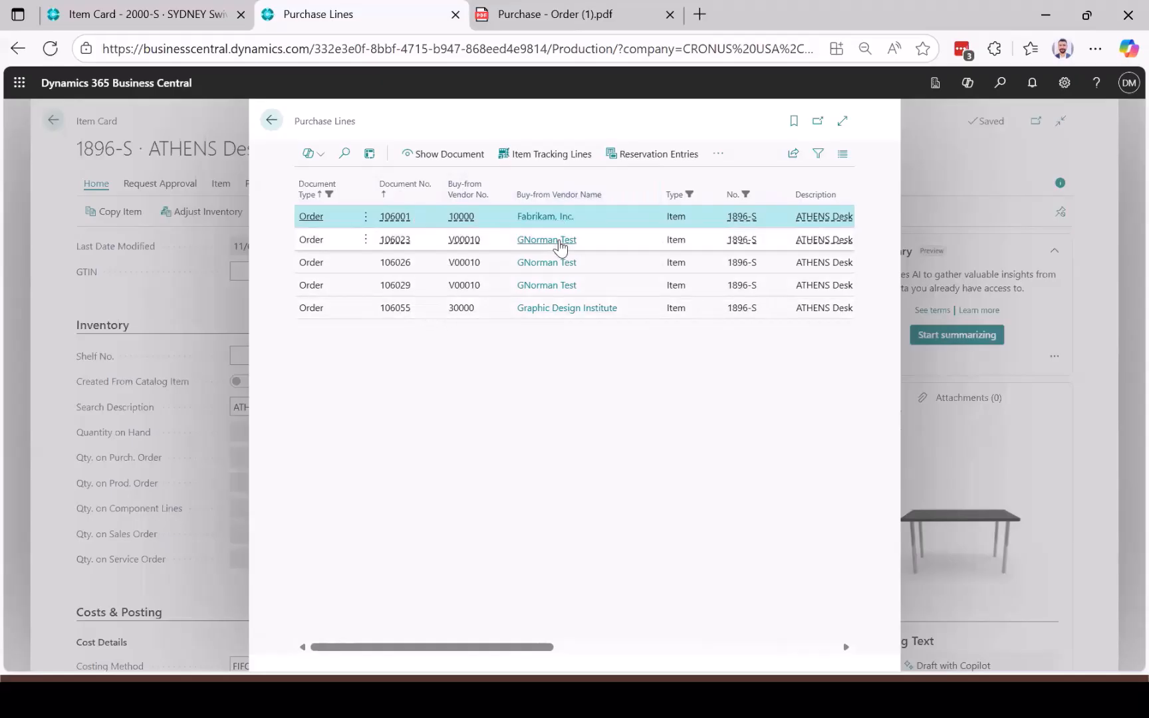
{"action": "scroll", "coordinate": [566, 329], "scroll_direction": "right", "scroll_amount": 5}
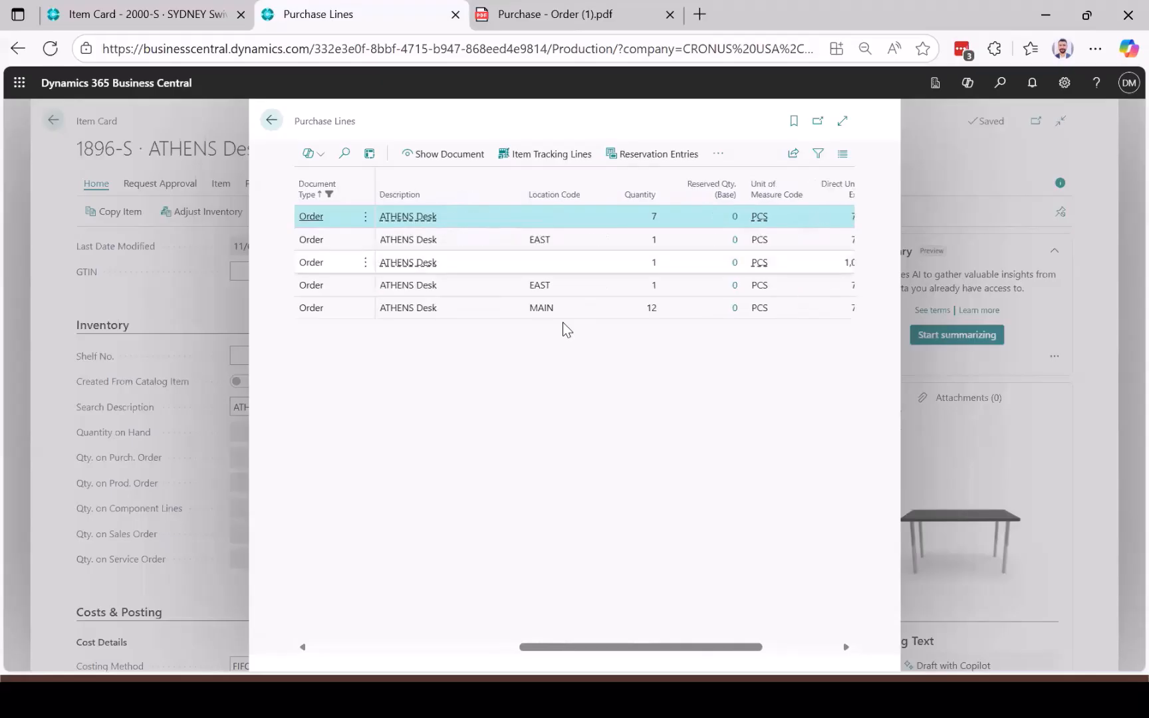
{"action": "scroll", "coordinate": [590, 346], "scroll_direction": "right", "scroll_amount": 5}
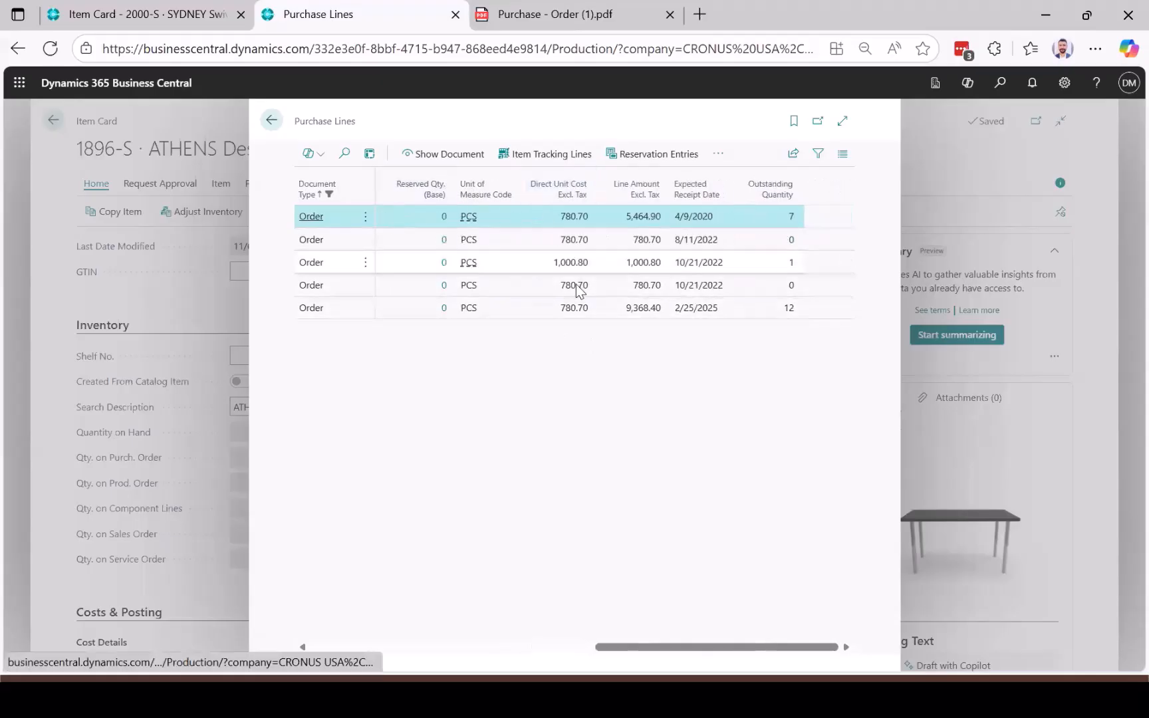
{"action": "scroll", "coordinate": [593, 371], "scroll_direction": "left", "scroll_amount": 10}
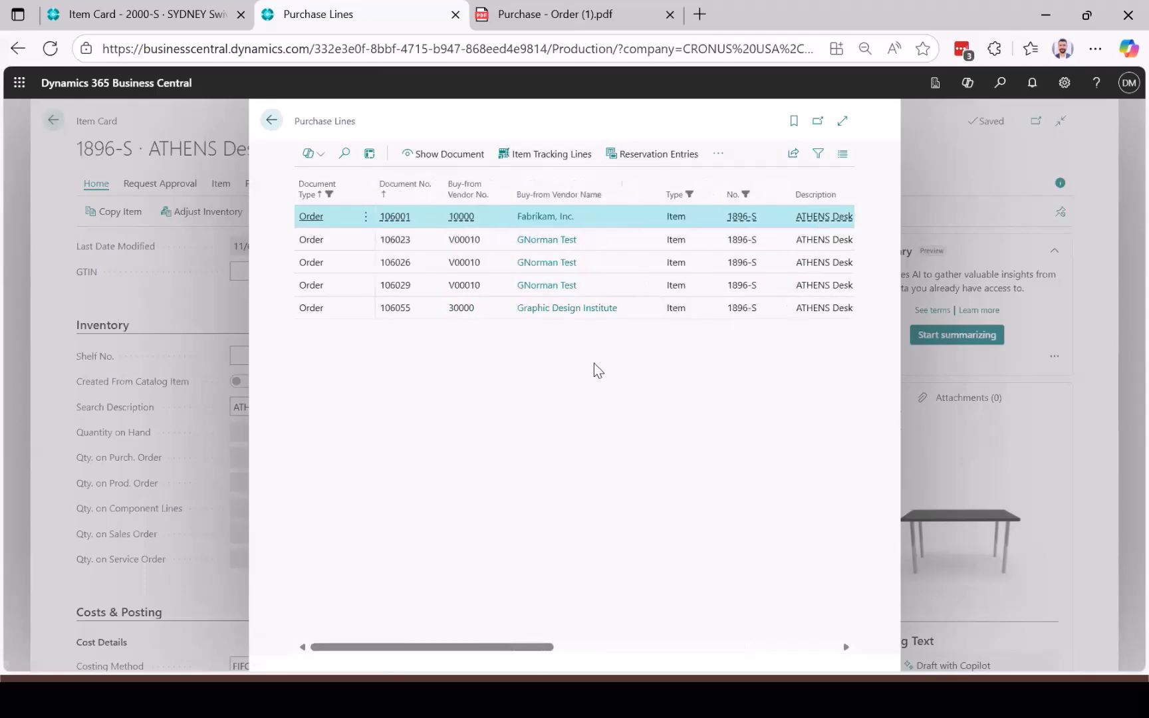
Open the third listed purchase order, check its ATHENS Desk line's location code, and return to the item card
{"action": "left_click", "coordinate": [436, 265]}
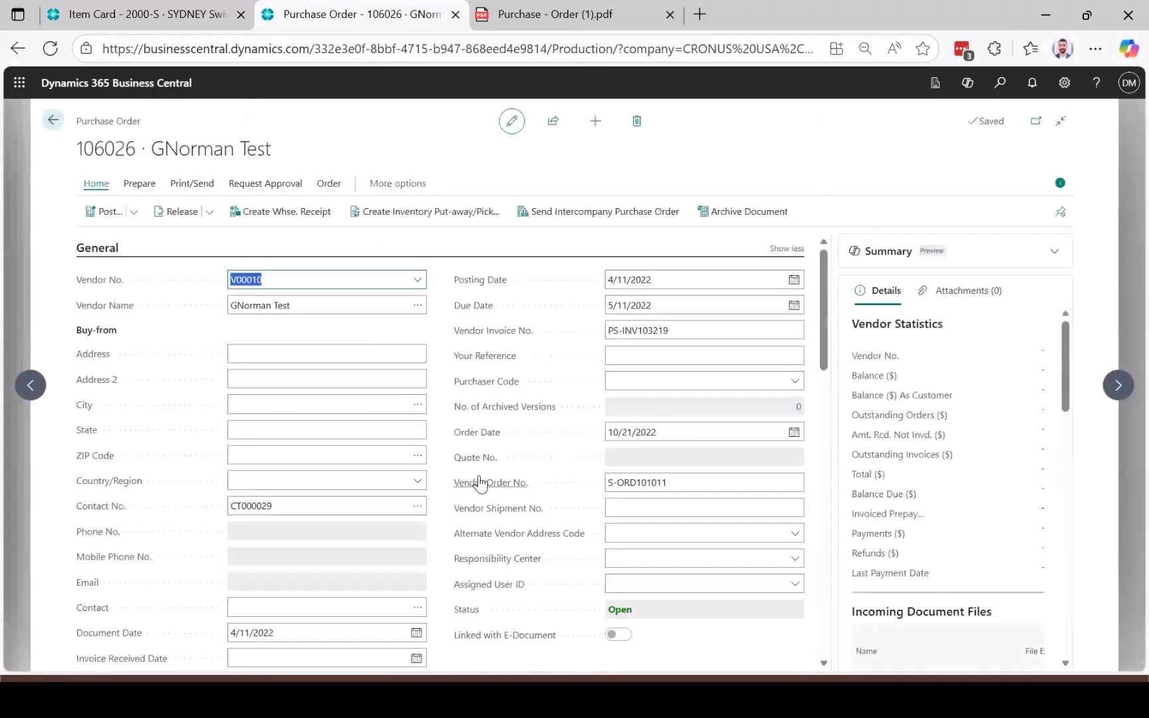
{"action": "scroll", "coordinate": [480, 484], "scroll_direction": "down", "scroll_amount": 10}
{"action": "scroll", "coordinate": [480, 479], "scroll_direction": "up", "scroll_amount": 4}
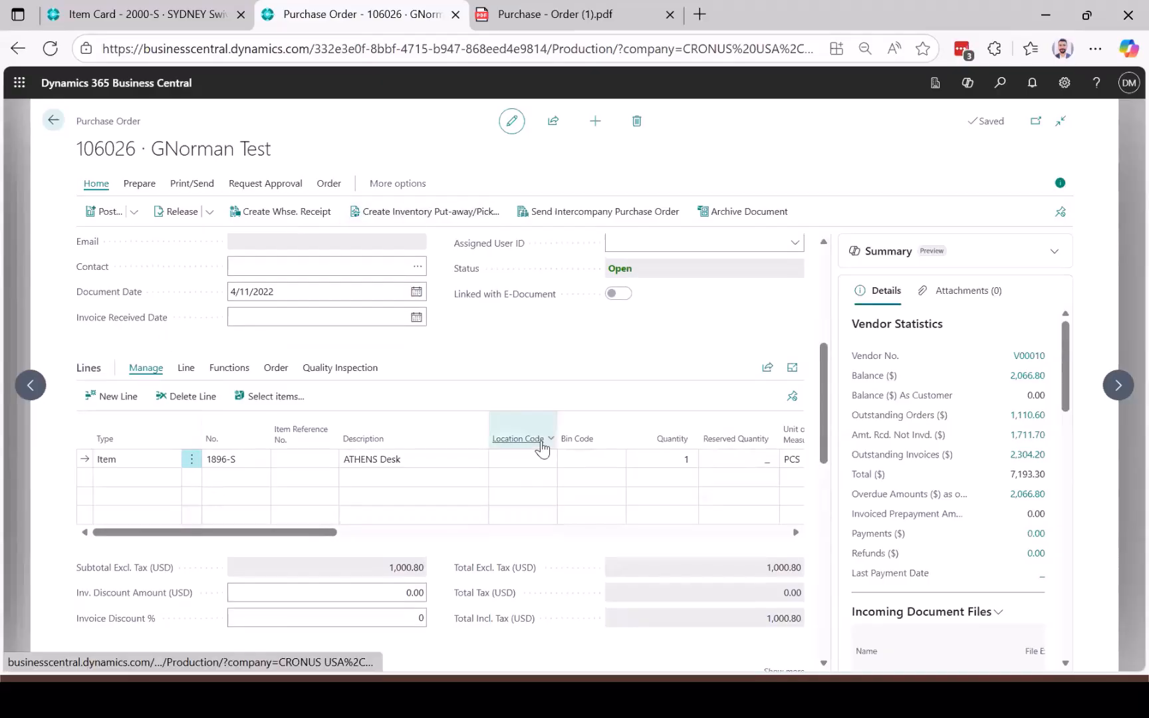
{"action": "mouse_move", "coordinate": [542, 449]}
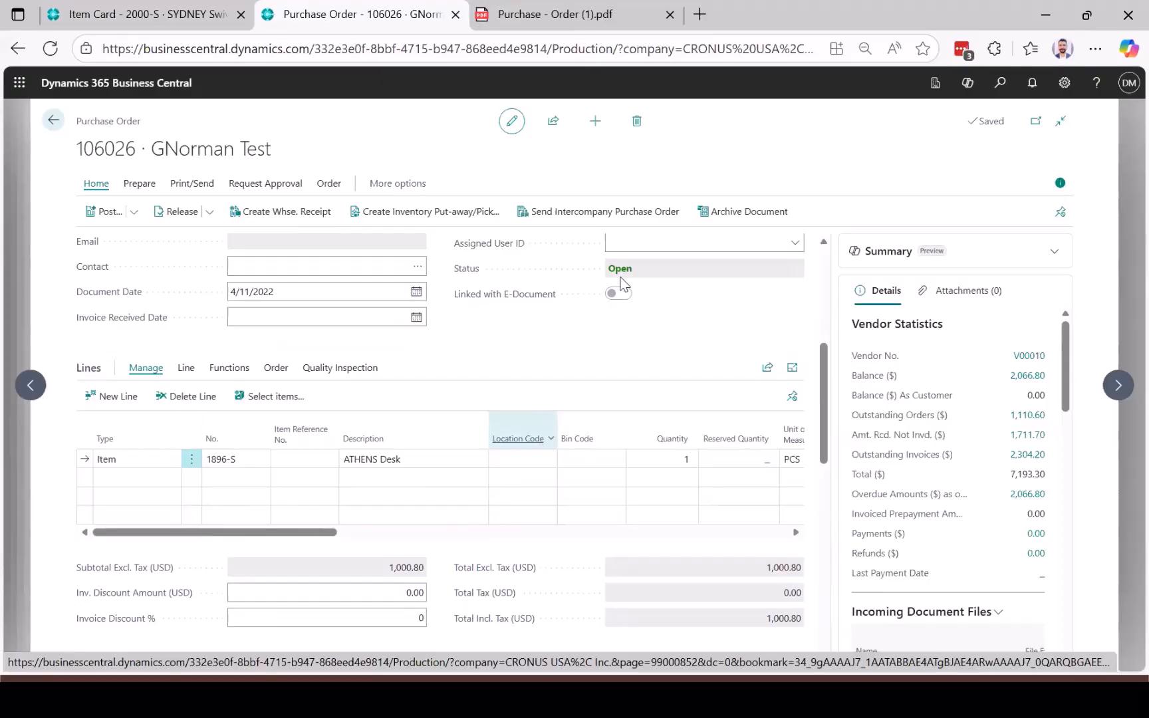
{"action": "key", "text": "Escape"}
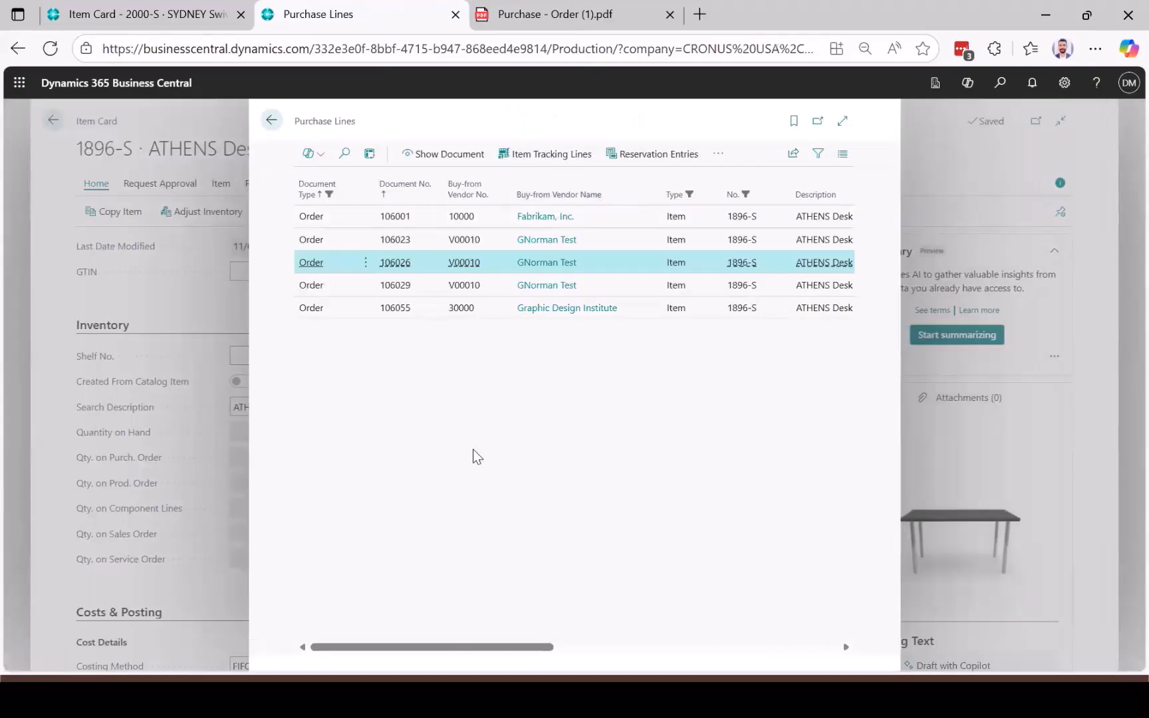
{"action": "key", "text": "Escape"}
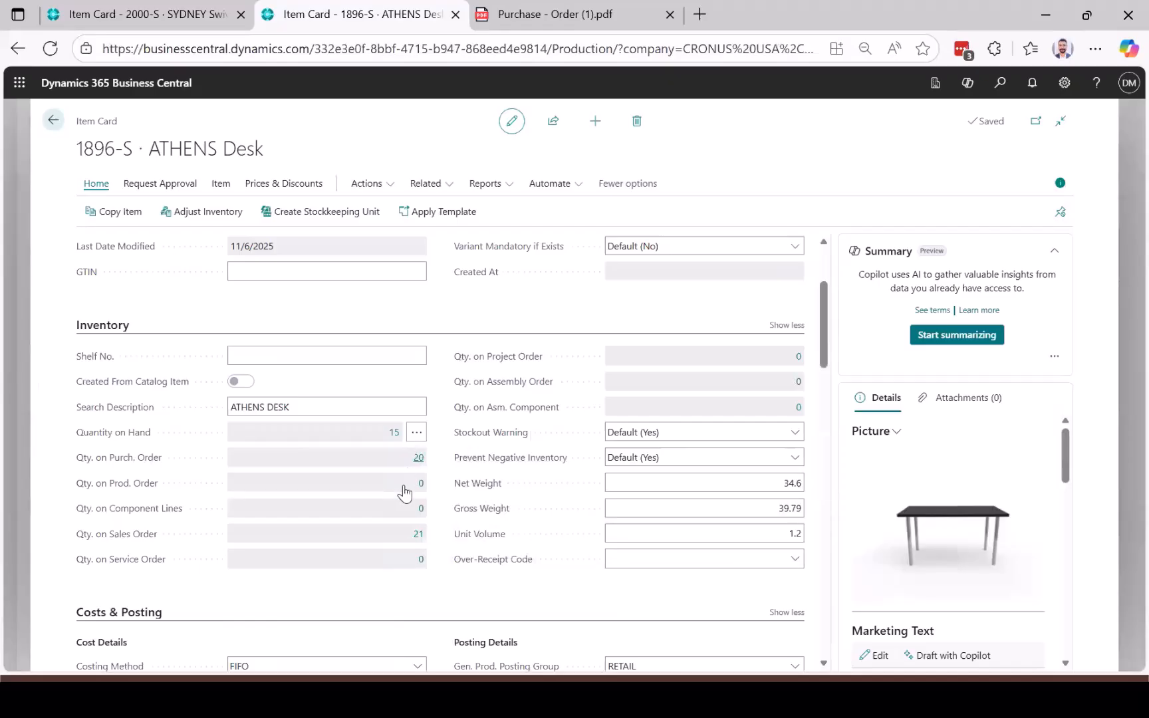
Review the sales lines behind the ATHENS Desk's quantity on sales order and open the first line's sales order
{"action": "left_click", "coordinate": [418, 534]}
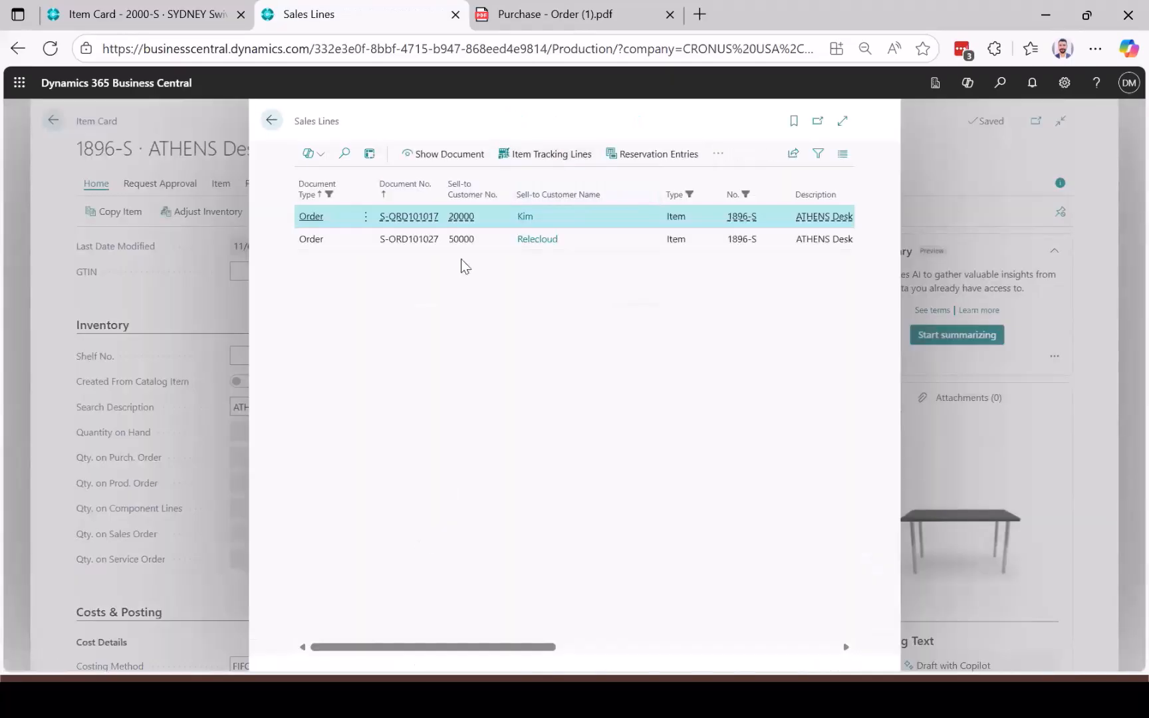
{"action": "scroll", "coordinate": [483, 230], "scroll_direction": "right", "scroll_amount": 5}
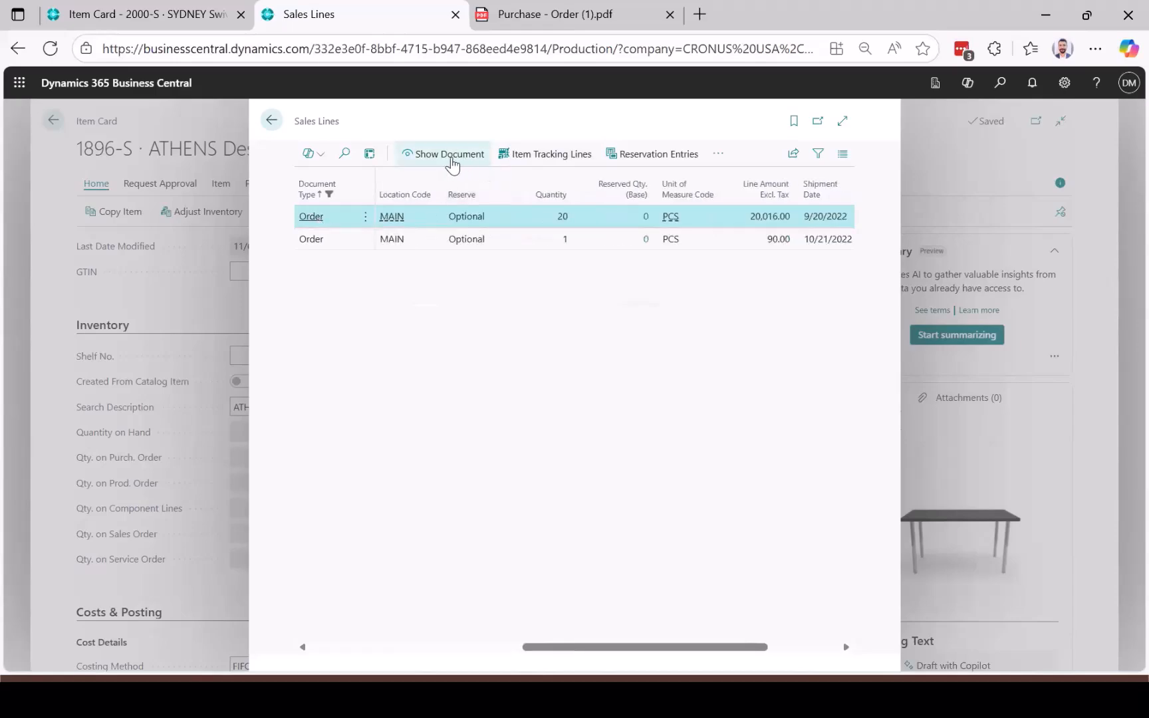
{"action": "left_click", "coordinate": [449, 154]}
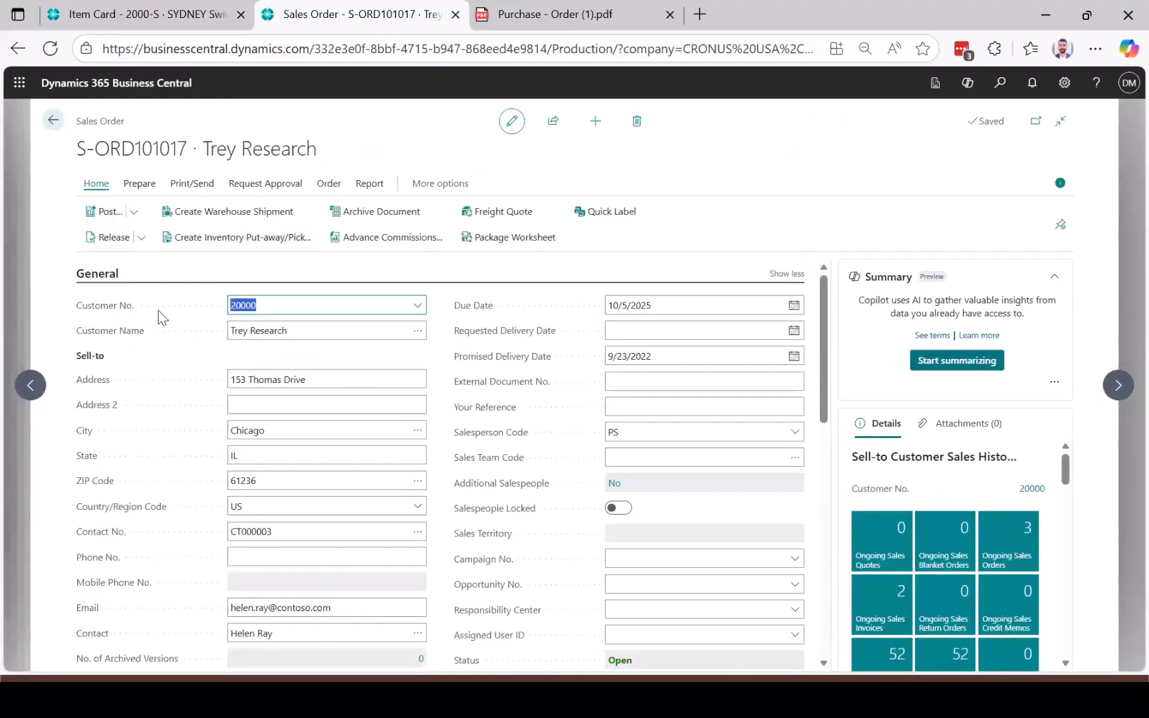
Set the quantity on the sales order's ATHENS Desk line to 800
{"action": "scroll", "coordinate": [159, 310], "scroll_direction": "down", "scroll_amount": 2}
{"action": "scroll", "coordinate": [158, 311], "scroll_direction": "down", "scroll_amount": 4}
{"action": "left_click", "coordinate": [579, 444]}
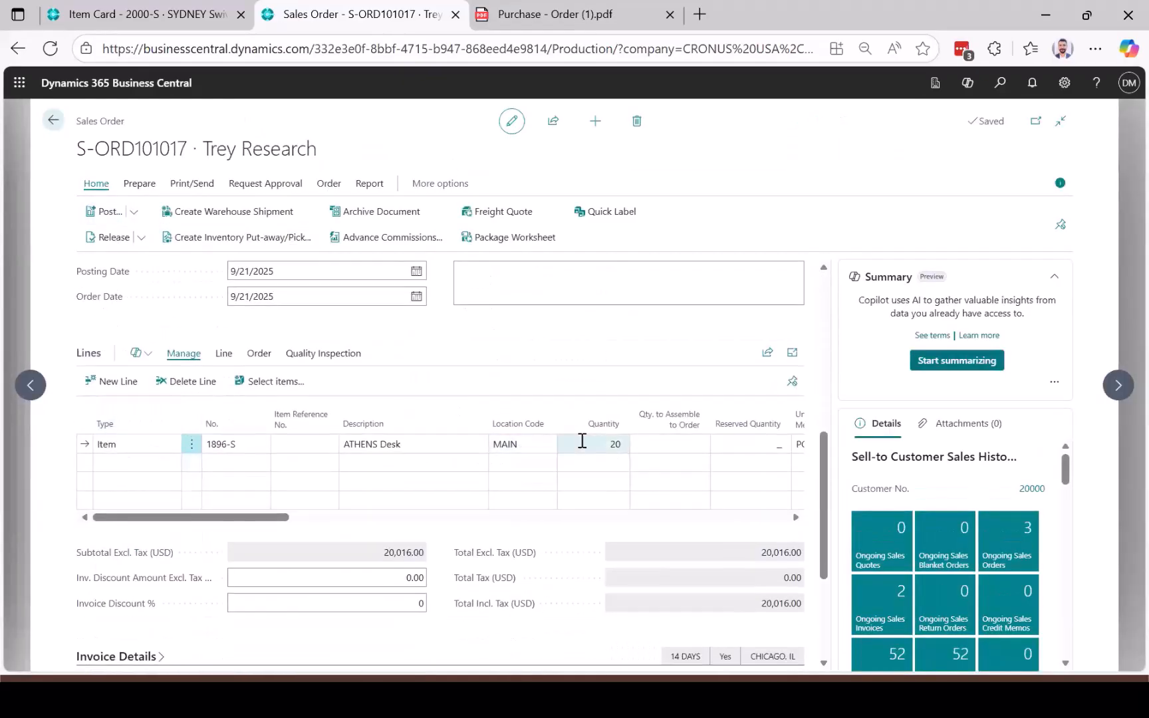
{"action": "left_click", "coordinate": [578, 449]}
{"action": "type", "text": "800"}
{"action": "key", "text": "Tab"}
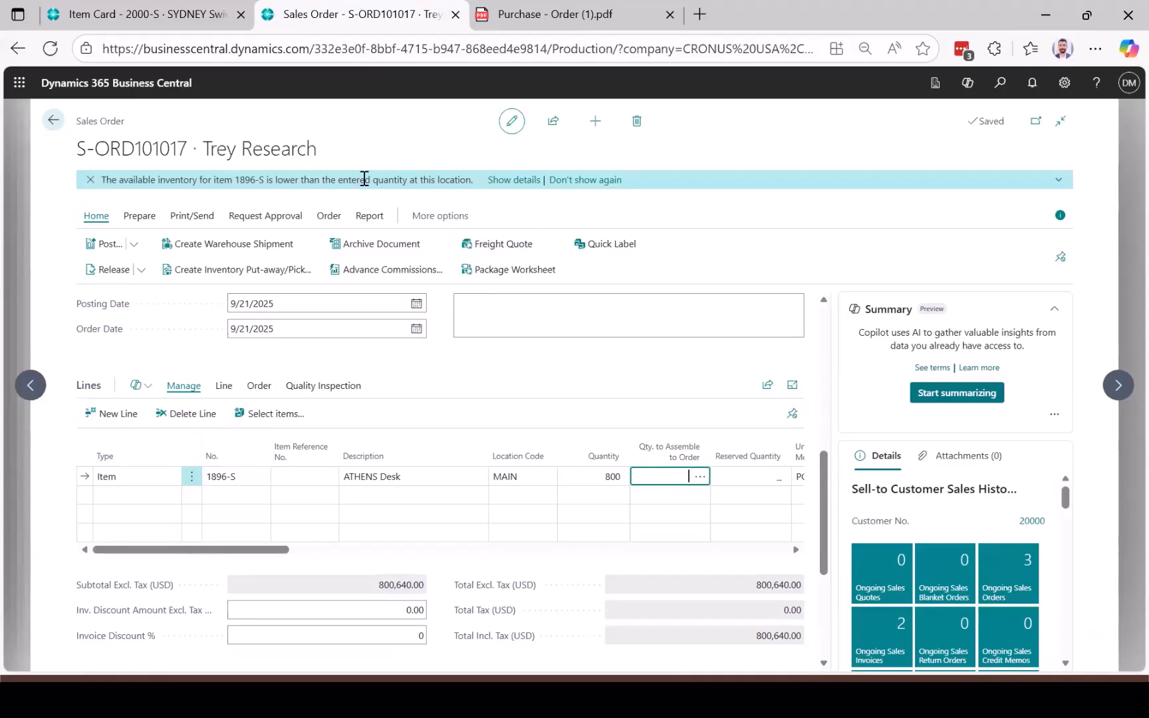
Open the availability details for the ATHENS Desk across all locations and drill into the MAIN location's projected available balance
{"action": "left_click", "coordinate": [512, 185]}
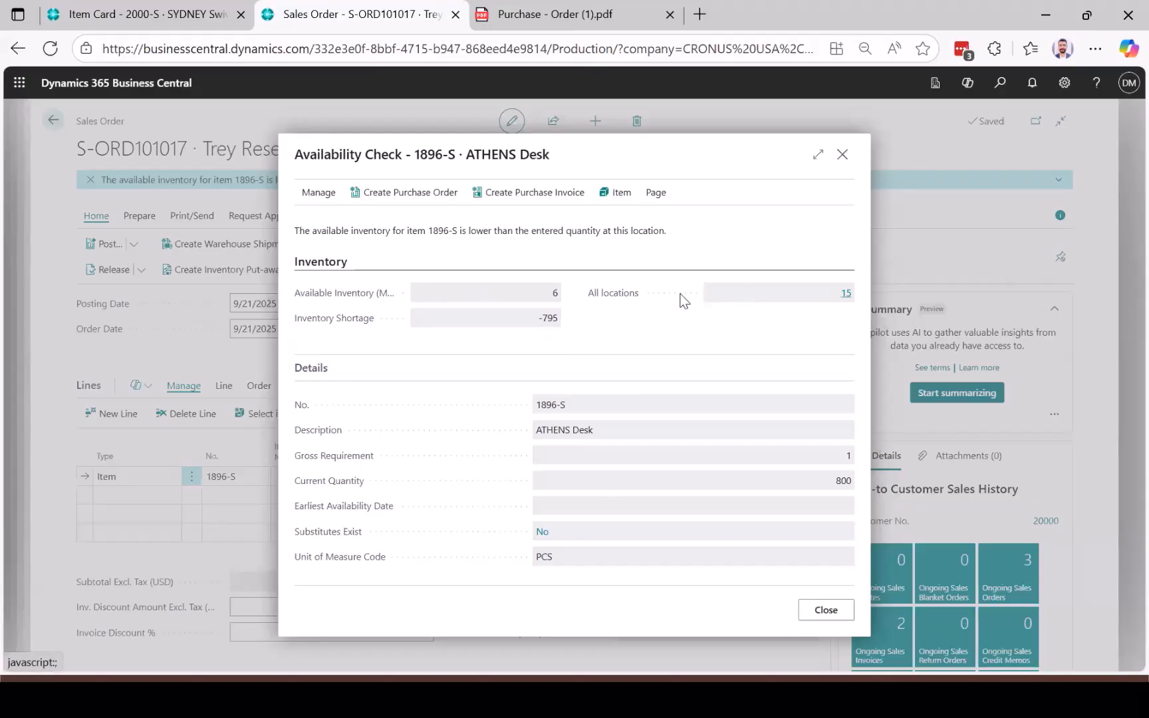
{"action": "left_click", "coordinate": [846, 293]}
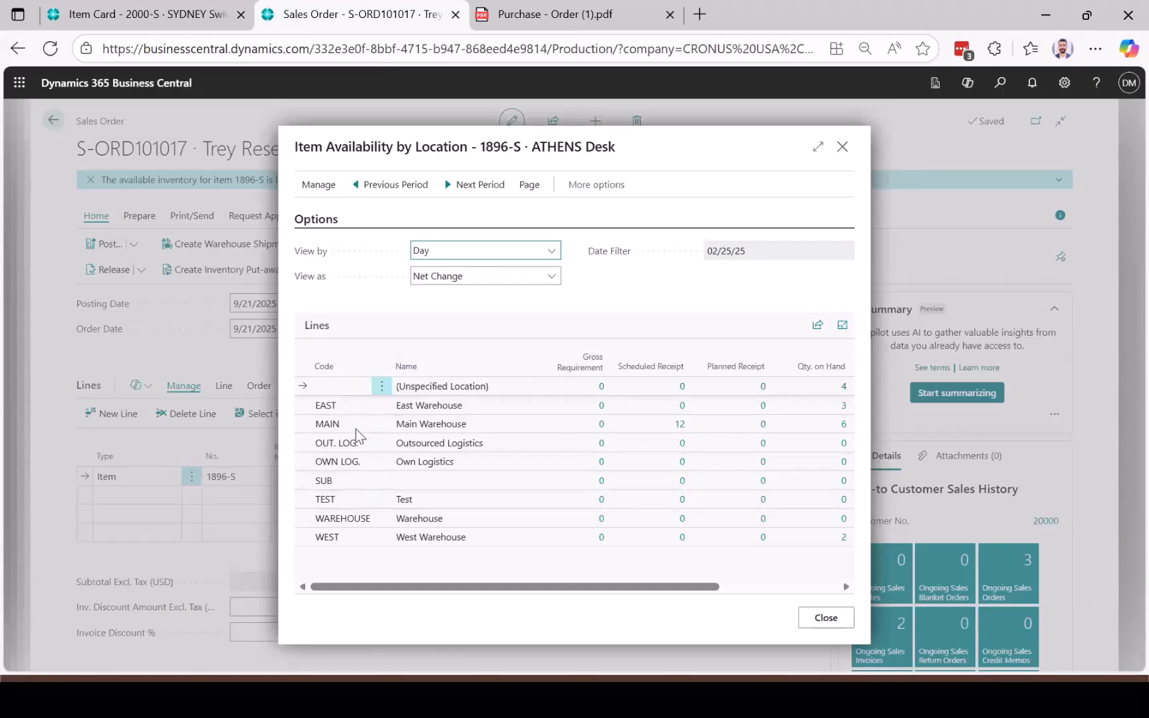
{"action": "scroll", "coordinate": [474, 480], "scroll_direction": "right", "scroll_amount": 3}
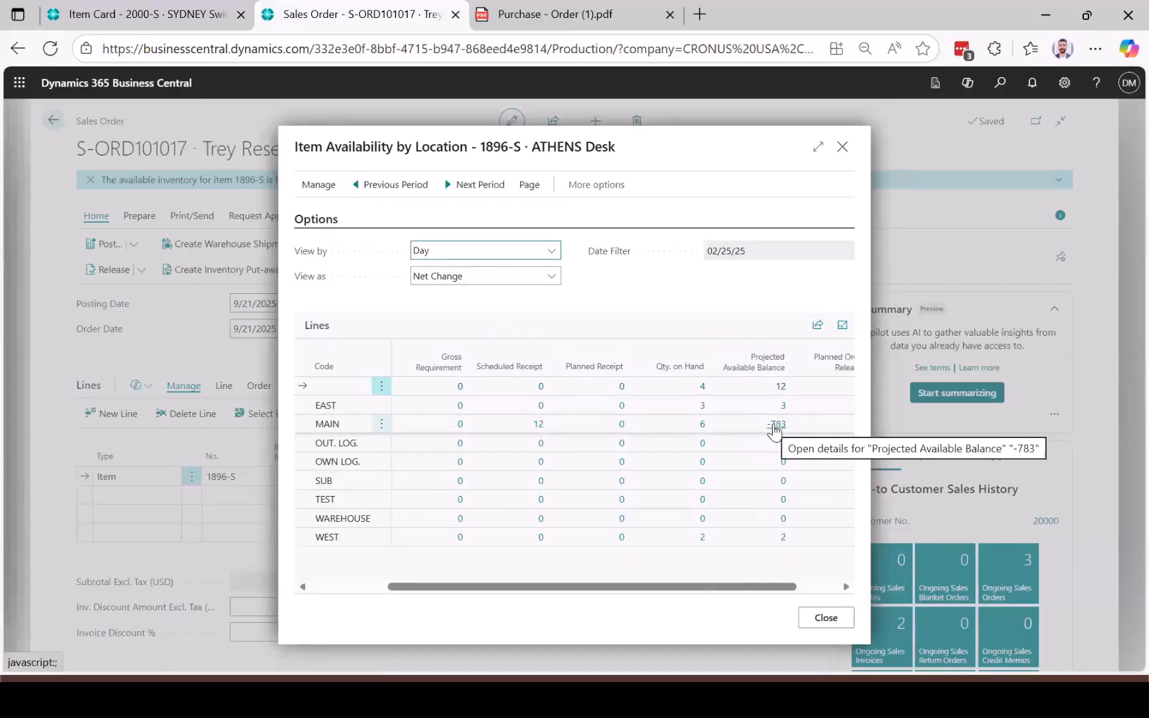
{"action": "left_click", "coordinate": [775, 424]}
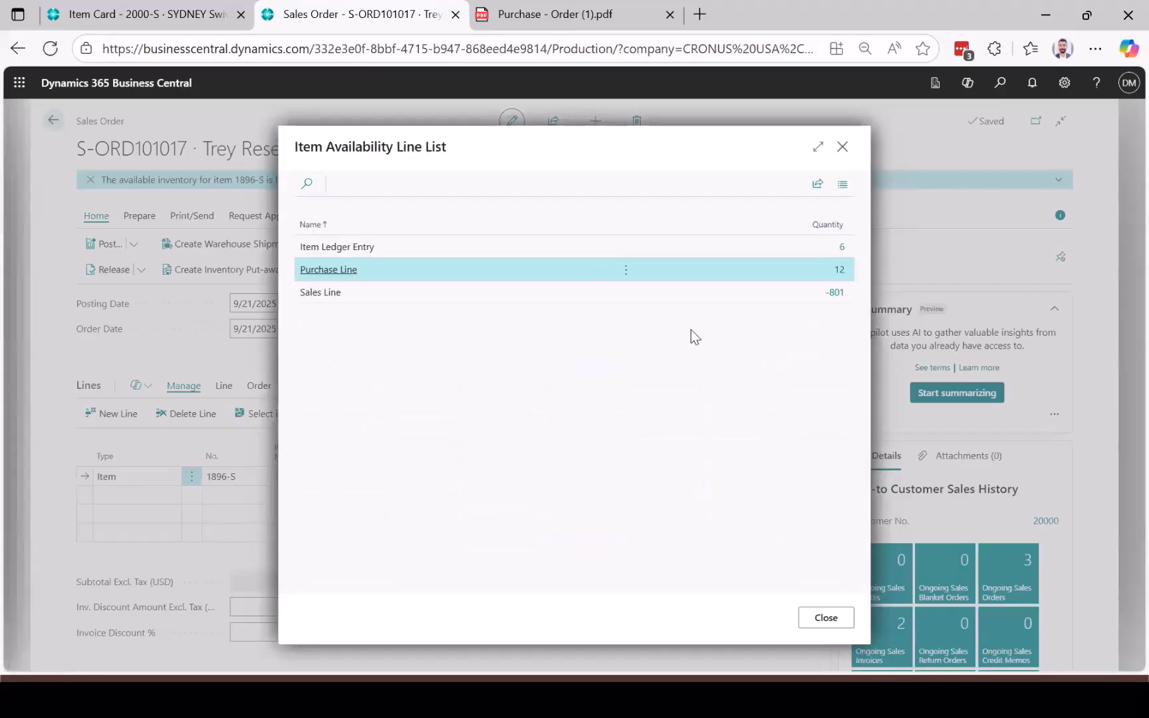
Review the entries behind the MAIN balance, examine the underlying sales lines, and return to the availability by location
{"action": "left_click", "coordinate": [386, 248]}
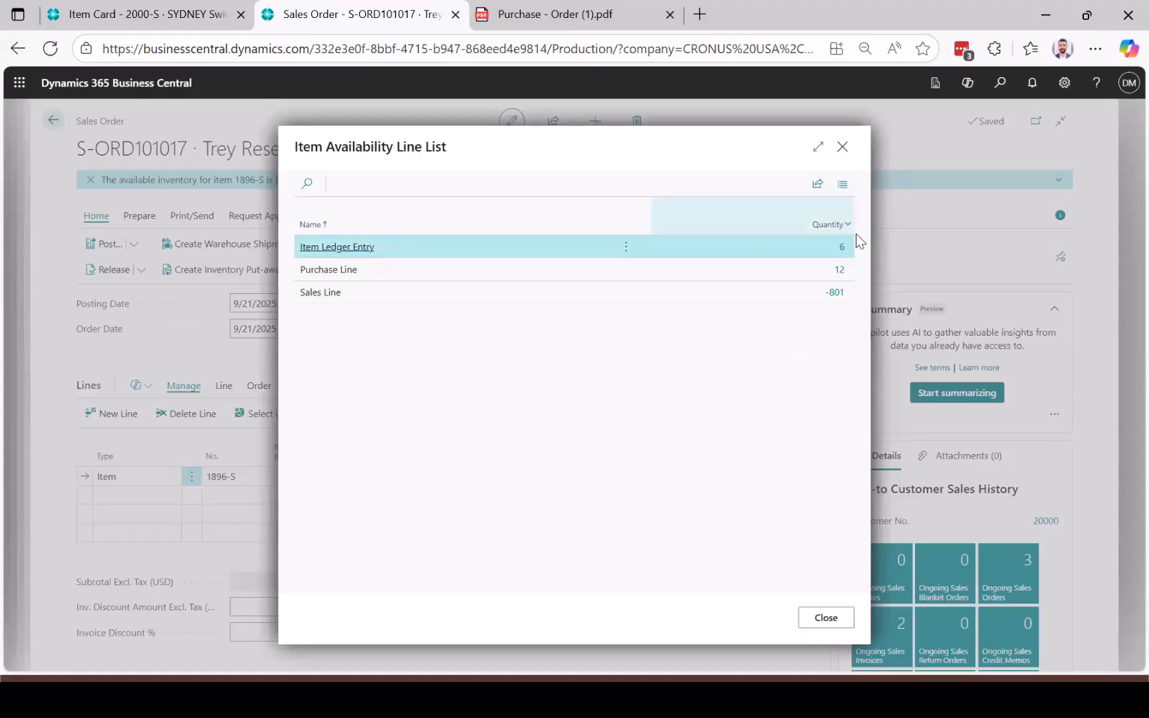
{"action": "left_click", "coordinate": [458, 271]}
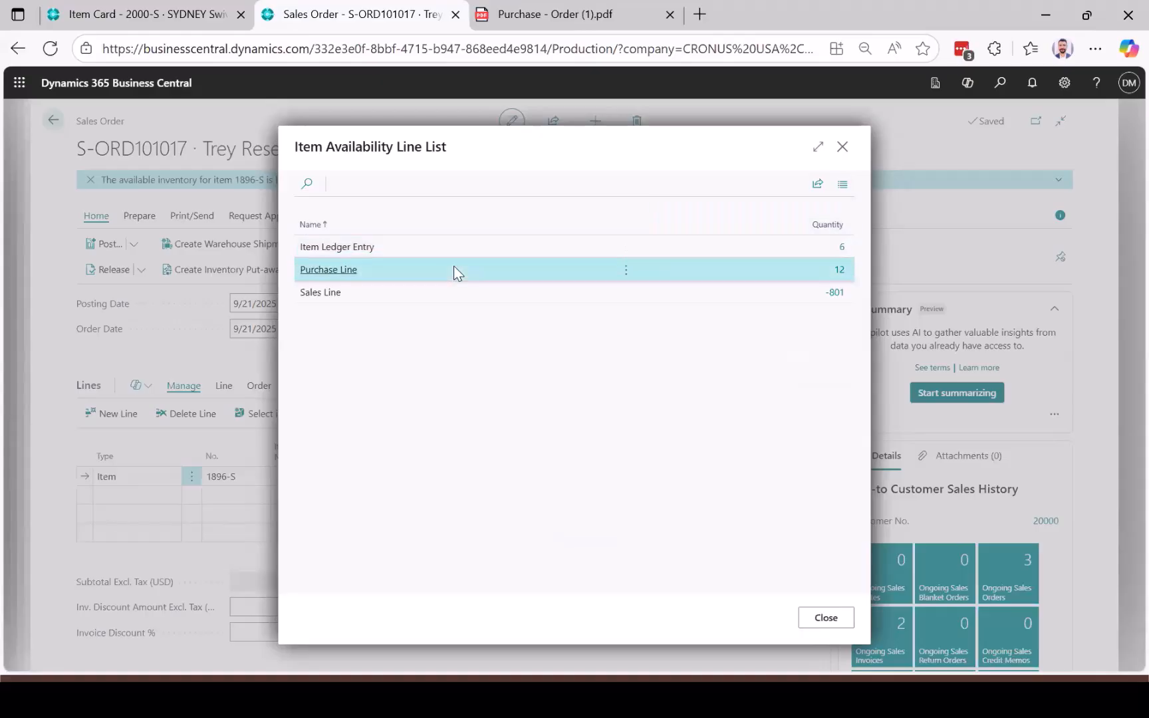
{"action": "left_click", "coordinate": [410, 289]}
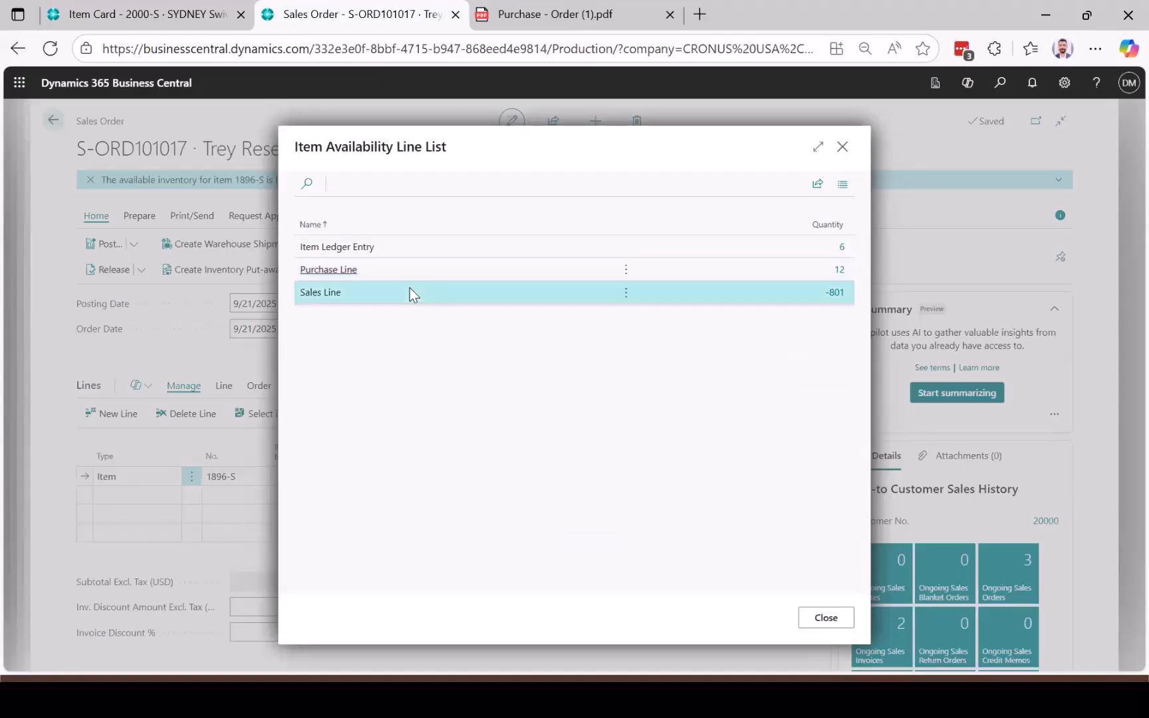
{"action": "left_click", "coordinate": [836, 294]}
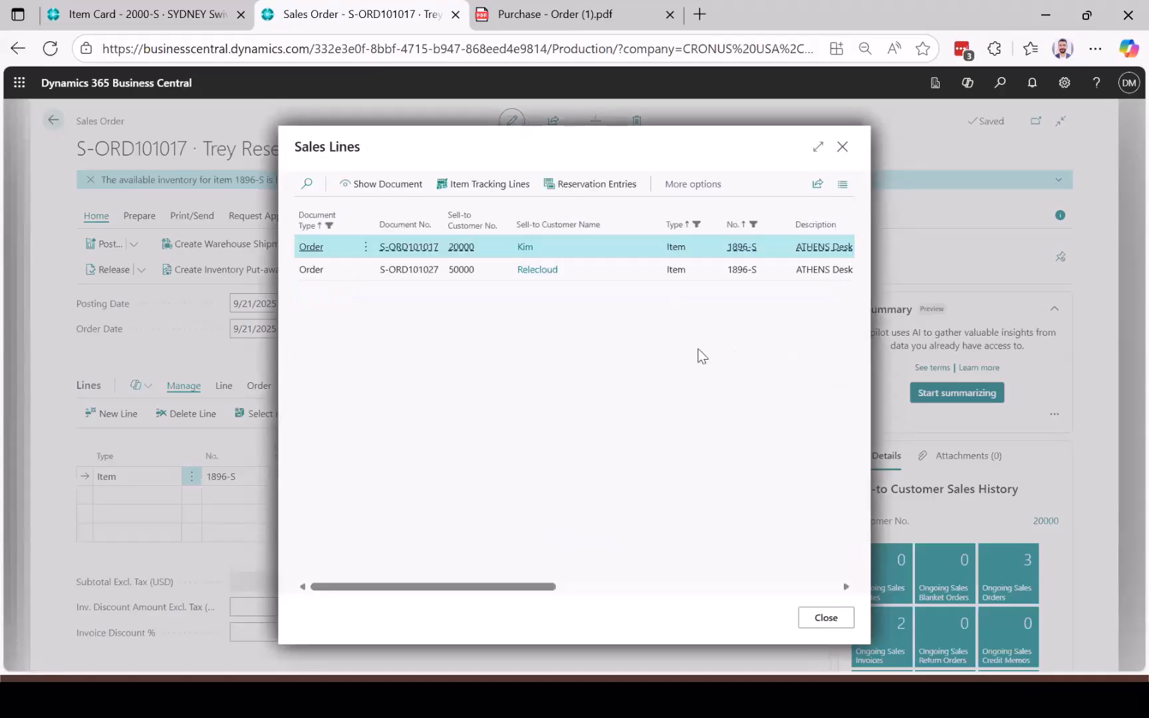
{"action": "scroll", "coordinate": [563, 268], "scroll_direction": "right", "scroll_amount": 8}
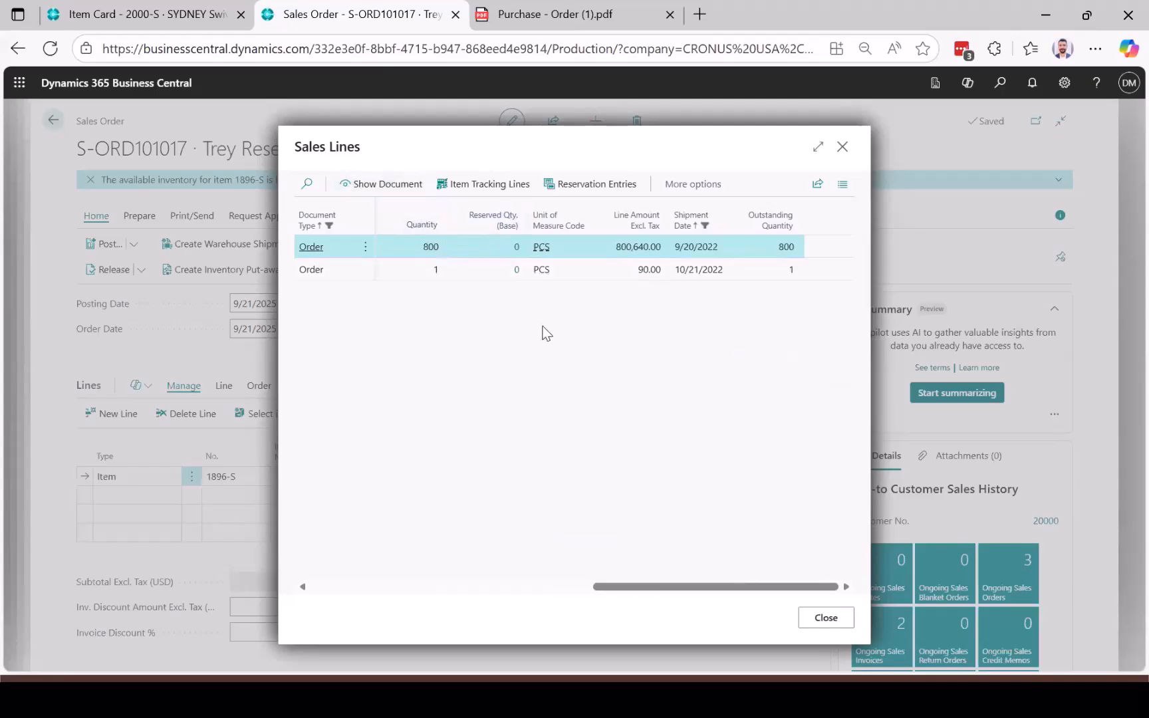
{"action": "key", "text": "Escape"}
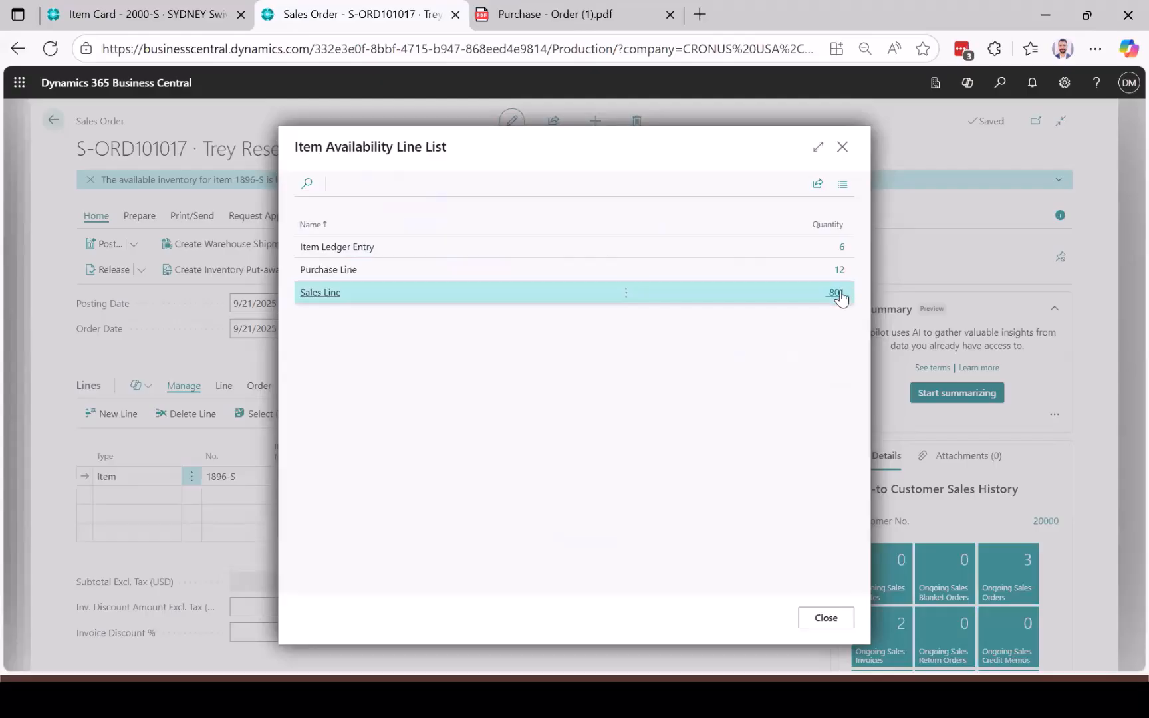
{"action": "key", "text": "Escape"}
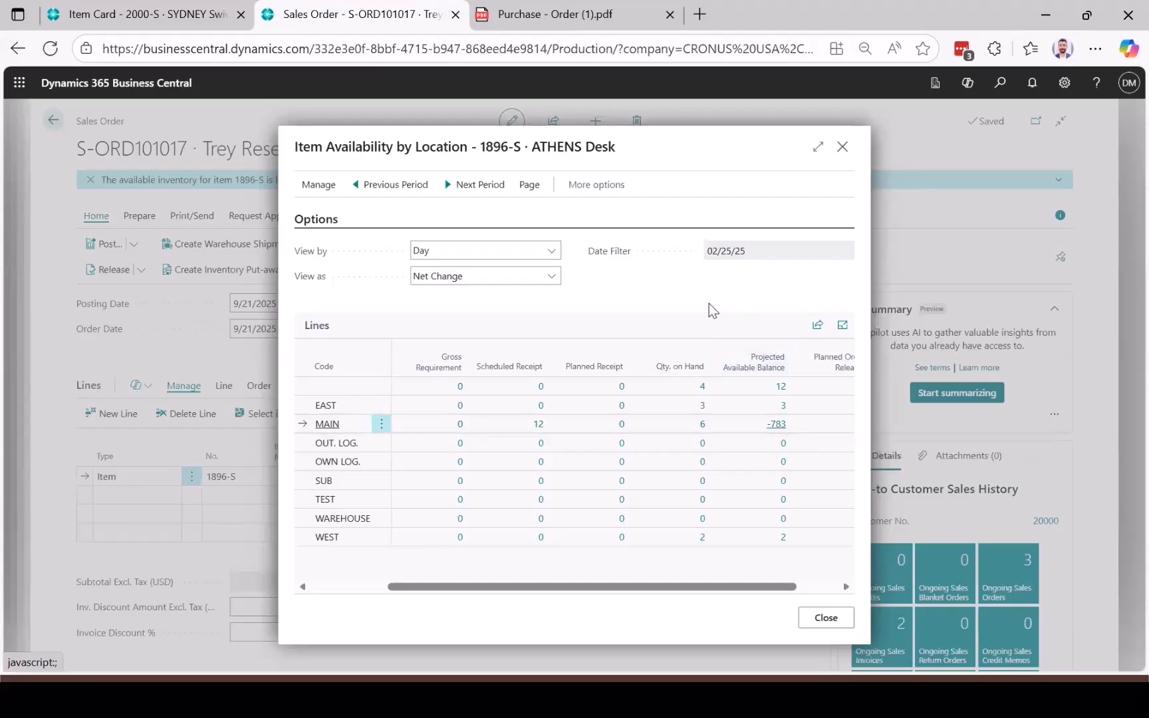
View the item availability by Week and close the availability check
{"action": "left_click", "coordinate": [550, 252]}
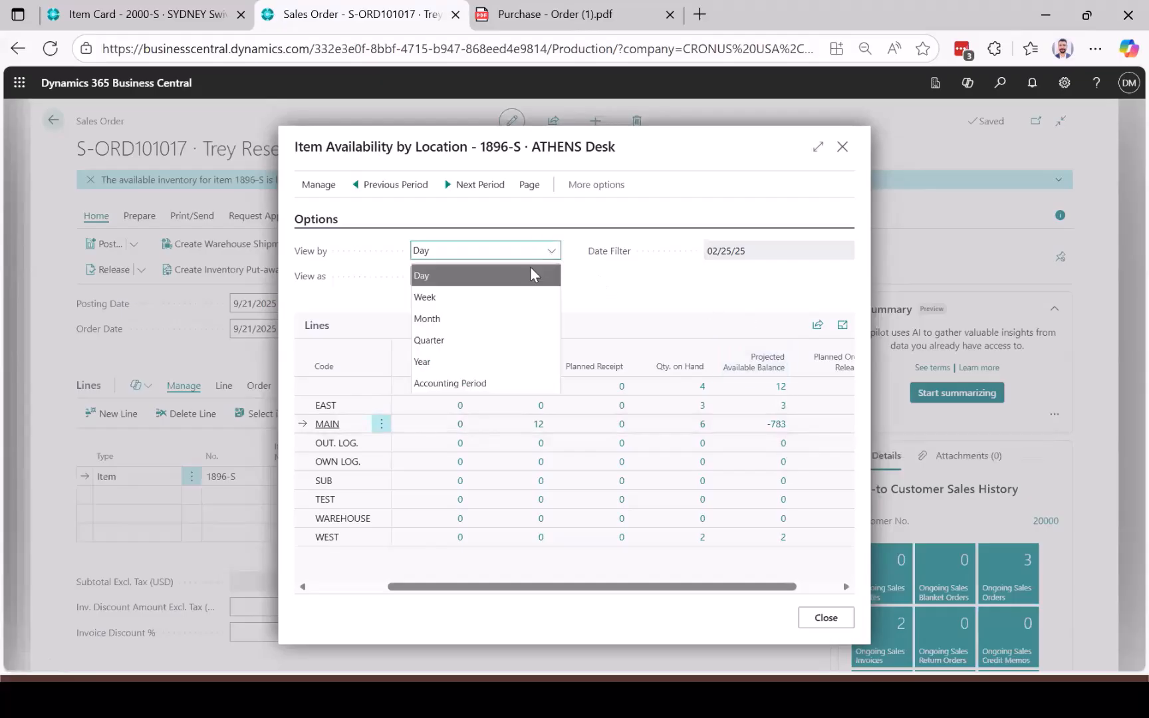
{"action": "left_click", "coordinate": [489, 305]}
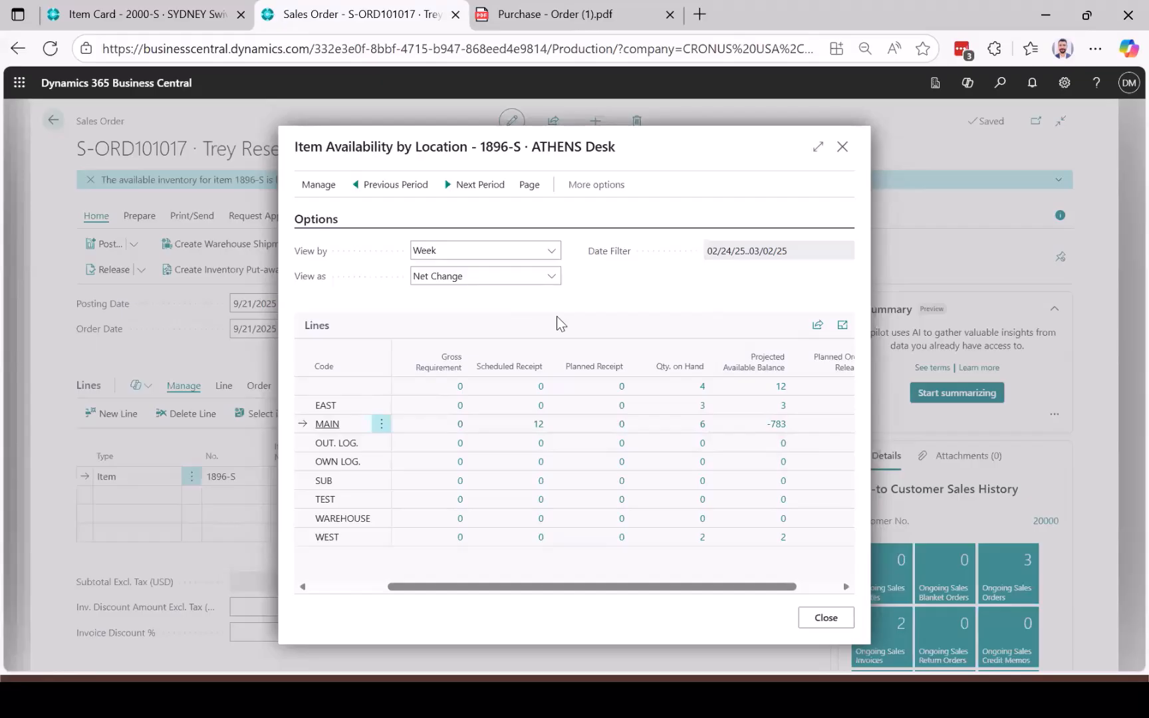
{"action": "key", "text": "Escape"}
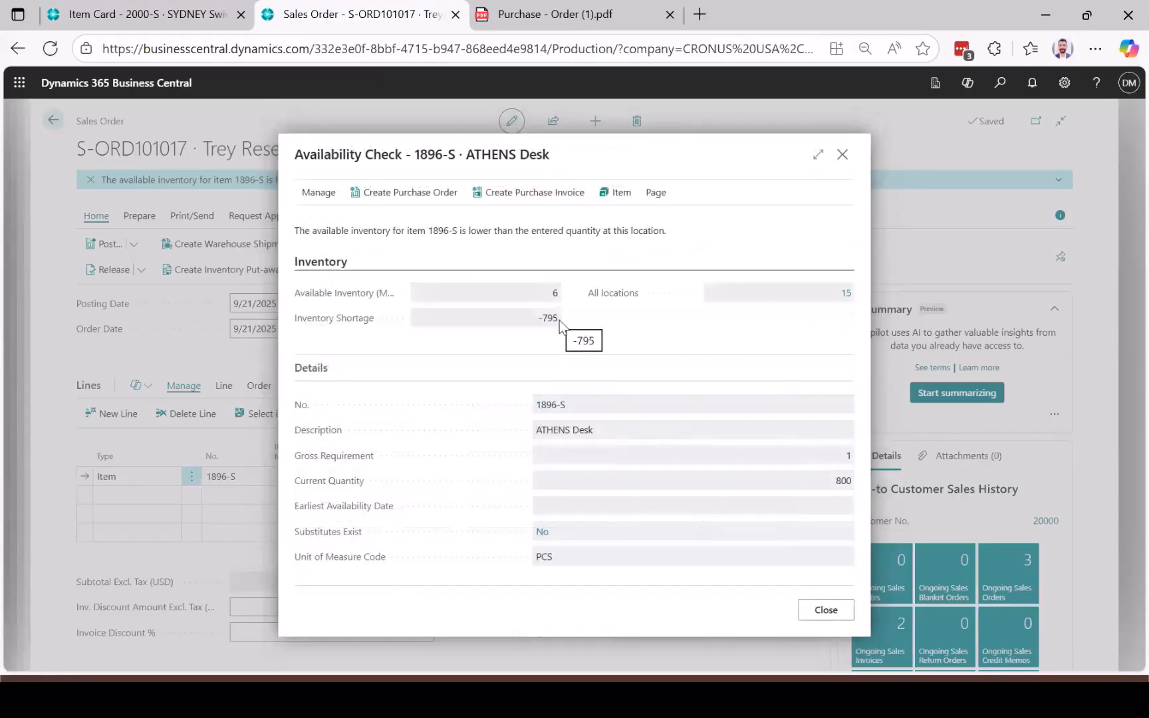
{"action": "key", "text": "Escape"}
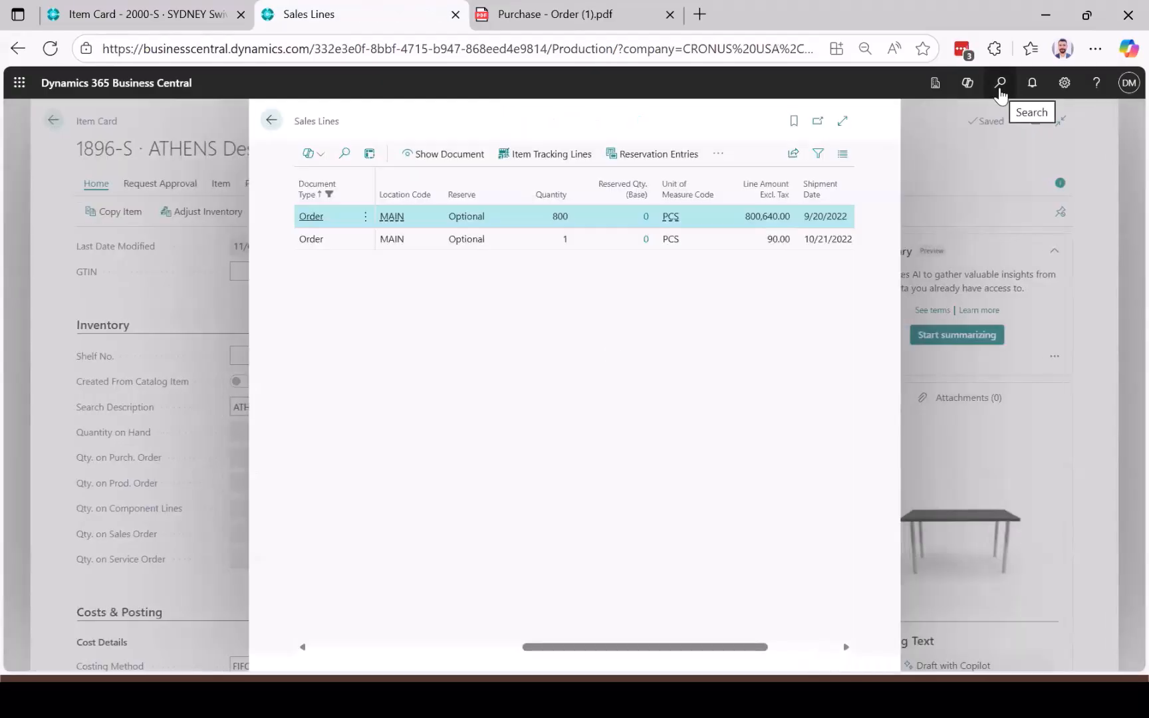
Search for "planning work" and open the Planning Worksheets page
{"action": "scroll", "coordinate": [701, 326], "scroll_direction": "right", "scroll_amount": 3}
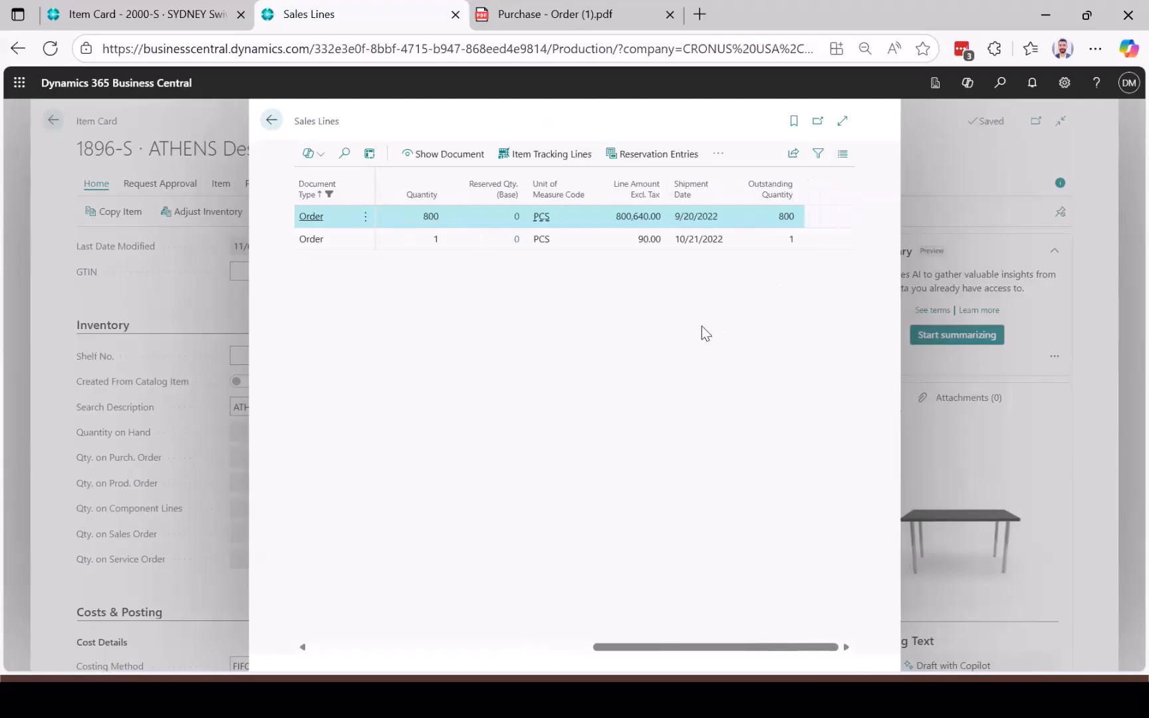
{"action": "scroll", "coordinate": [701, 326], "scroll_direction": "left", "scroll_amount": 5}
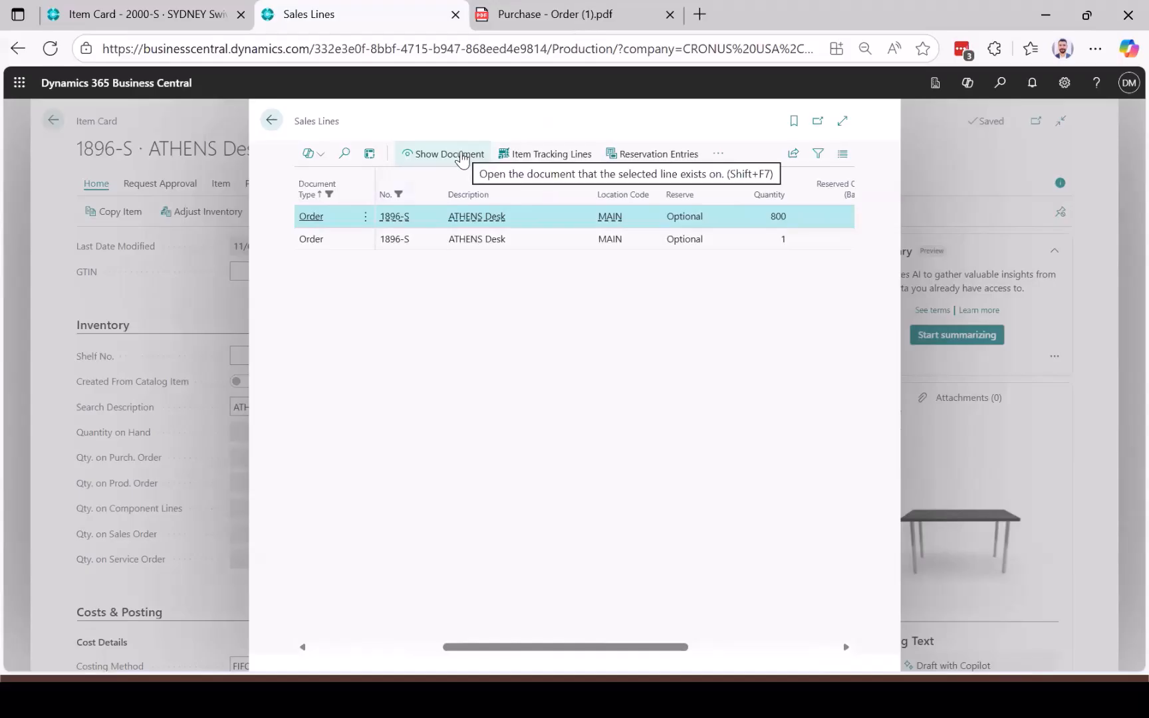
{"action": "scroll", "coordinate": [454, 261], "scroll_direction": "right", "scroll_amount": 5}
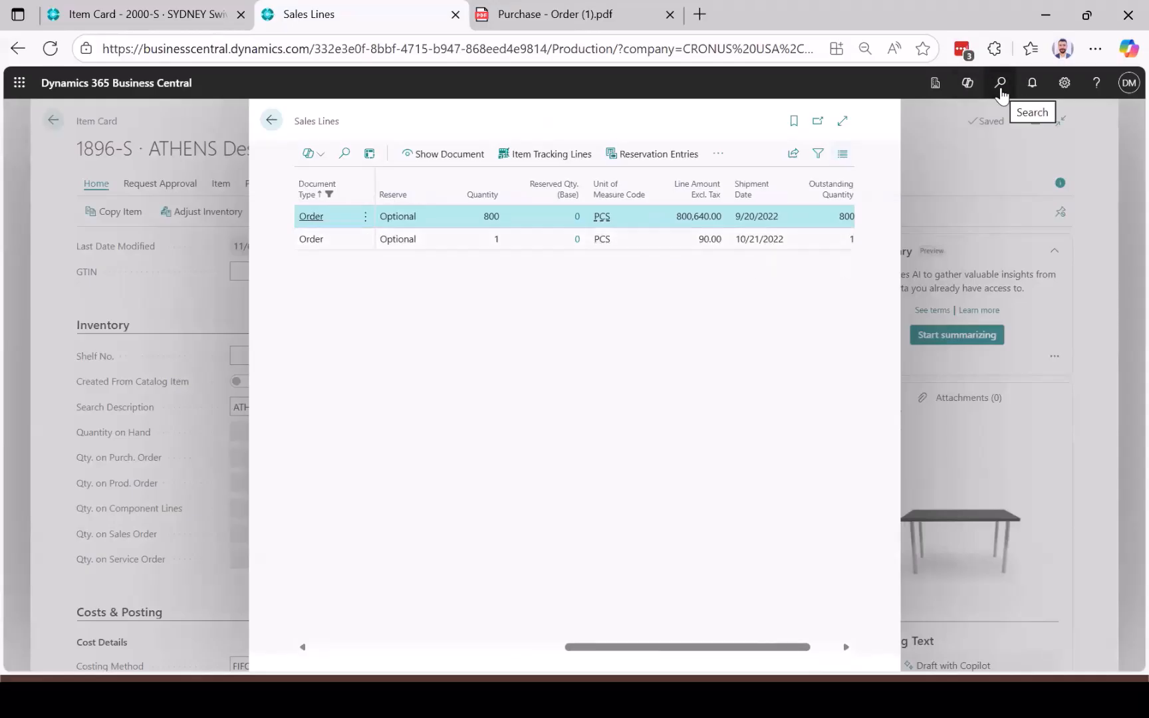
{"action": "left_click", "coordinate": [1000, 85]}
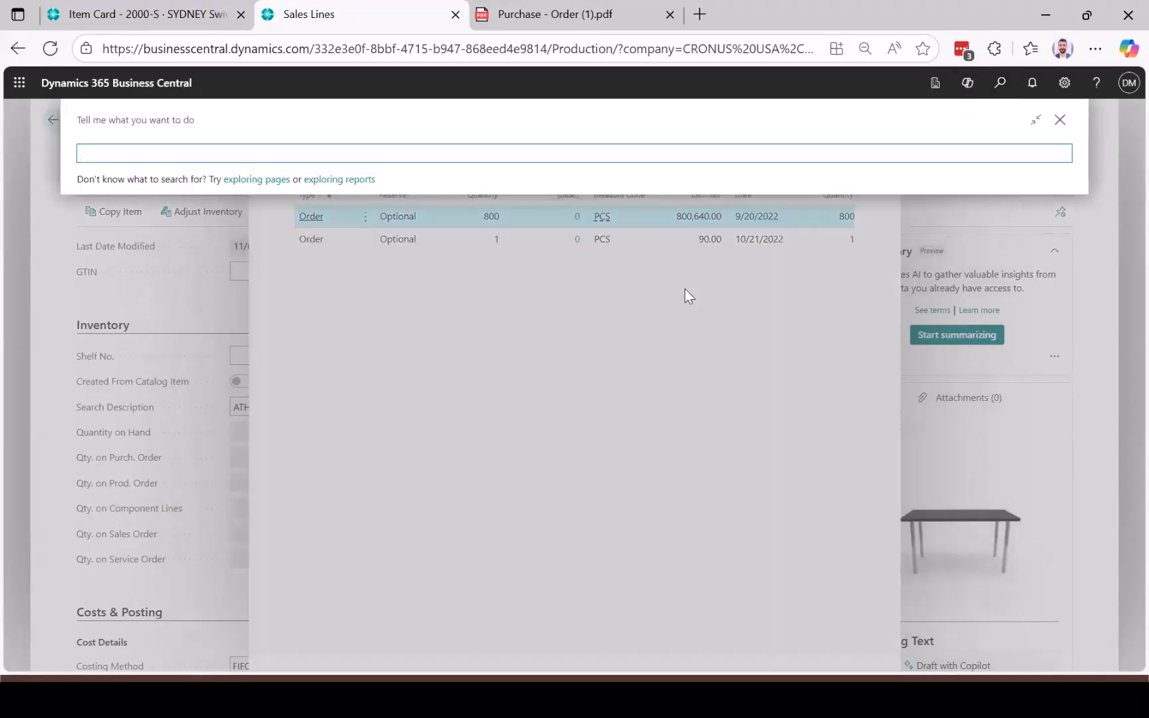
{"action": "type", "text": "pla"}
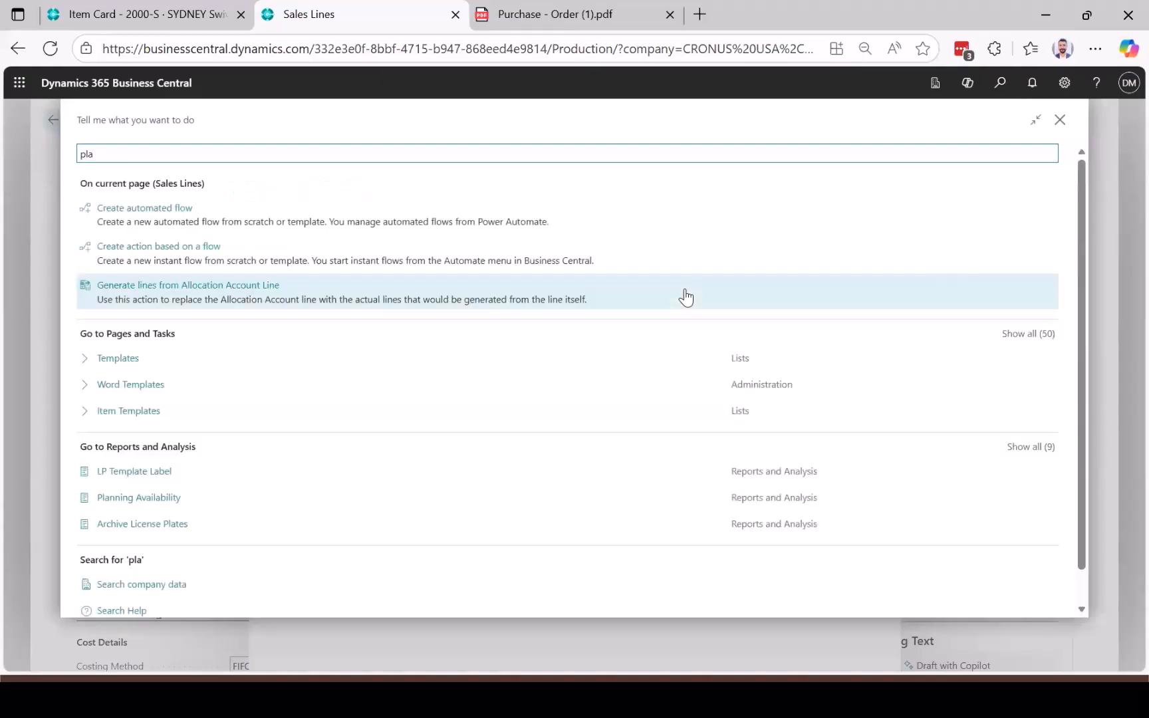
{"action": "type", "text": "nning "}
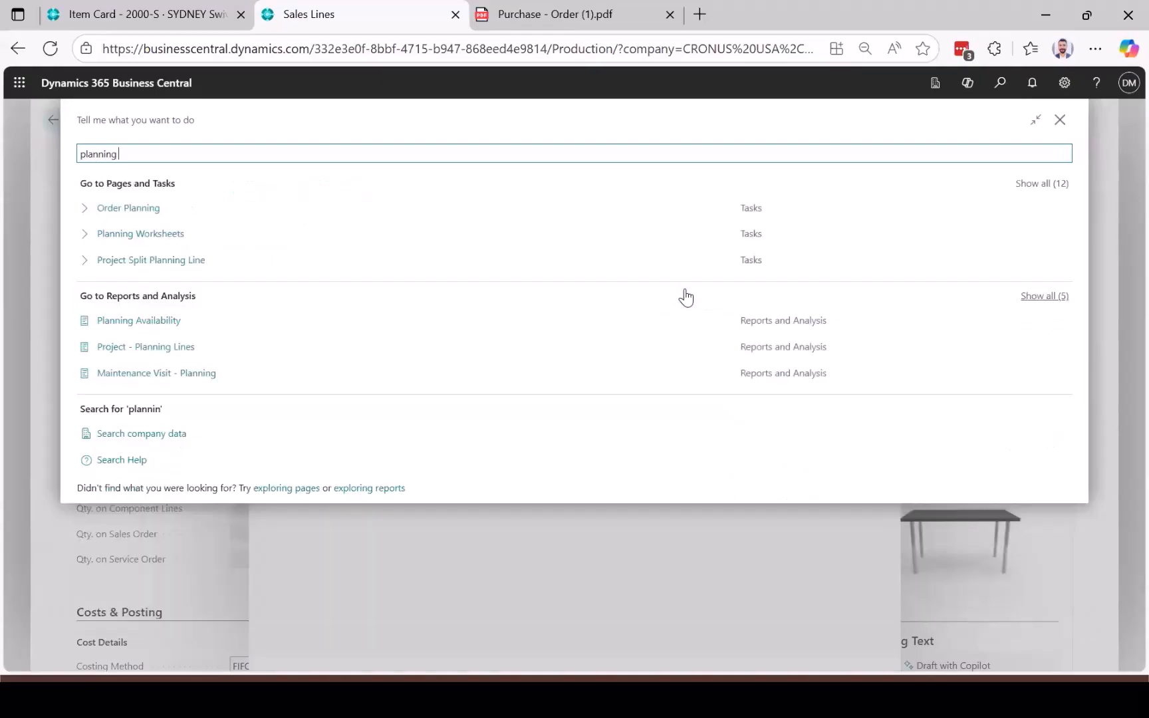
{"action": "type", "text": "work"}
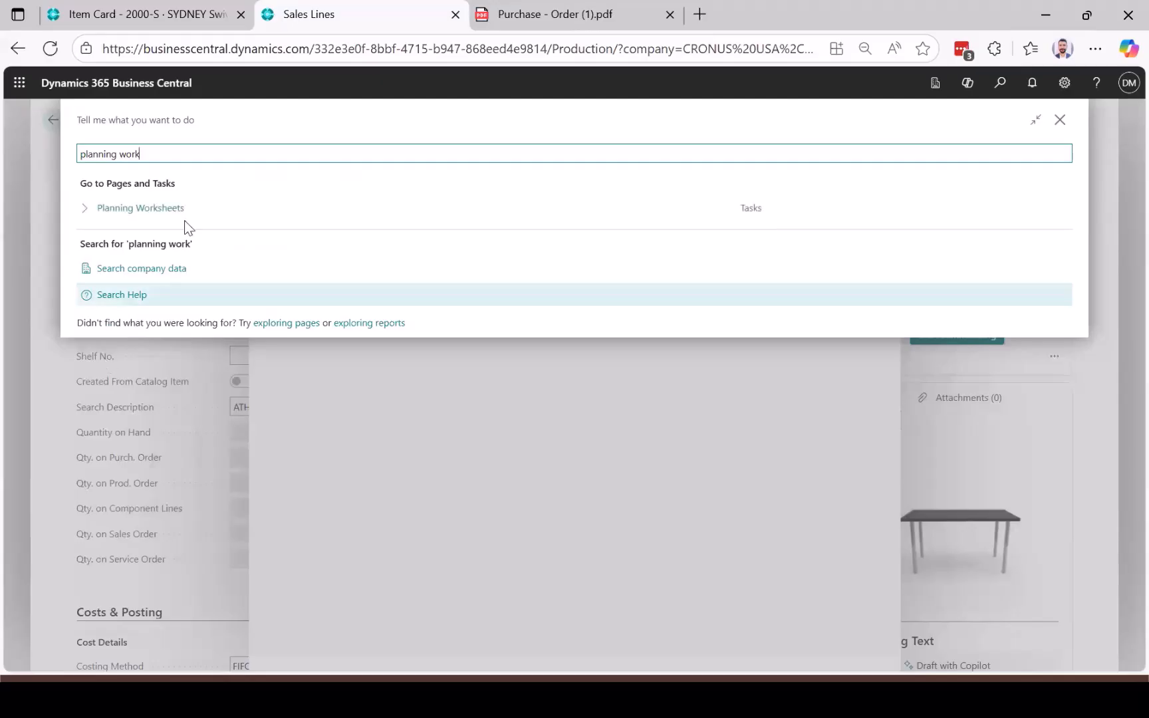
{"action": "left_click", "coordinate": [181, 214]}
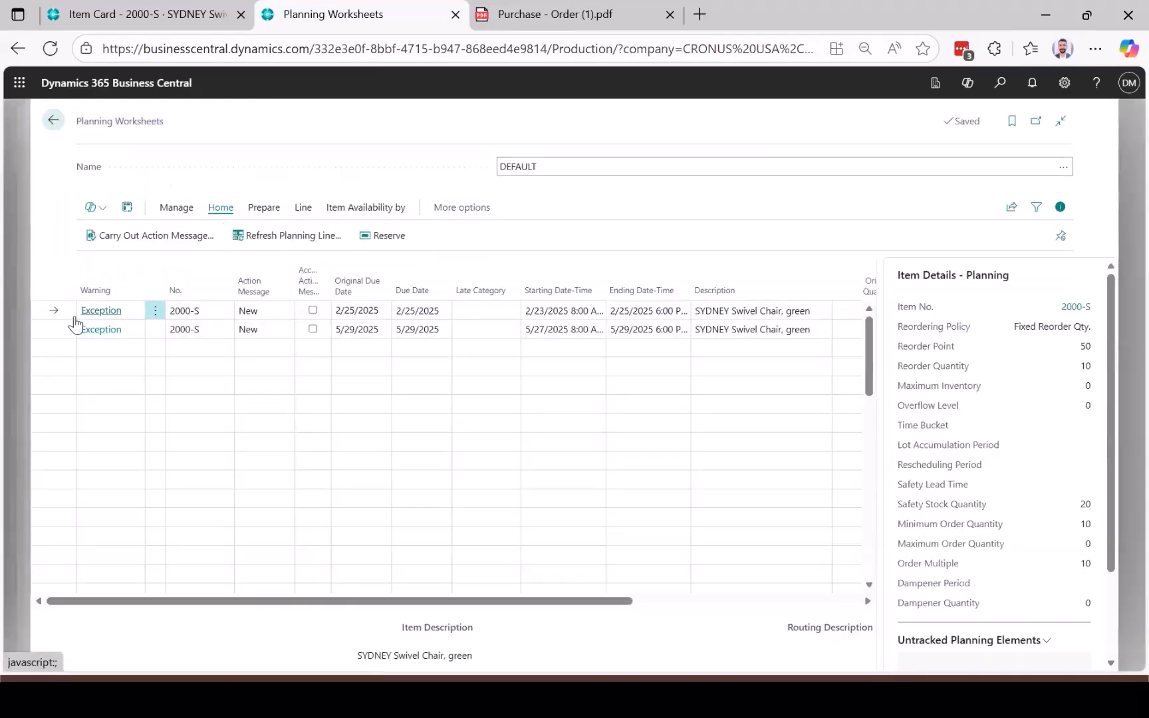
Delete both existing SYDNEY Swivel Chair lines from the DEFAULT planning worksheet
{"action": "left_click", "coordinate": [61, 329], "text": "shift"}
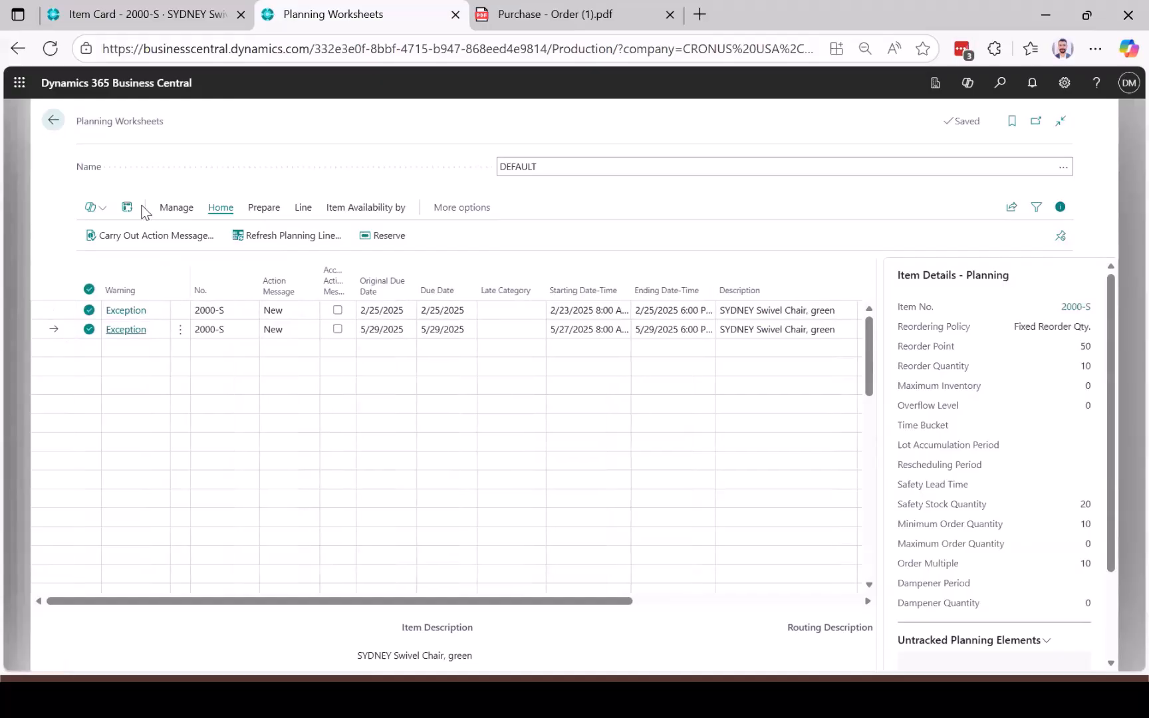
{"action": "left_click", "coordinate": [166, 211]}
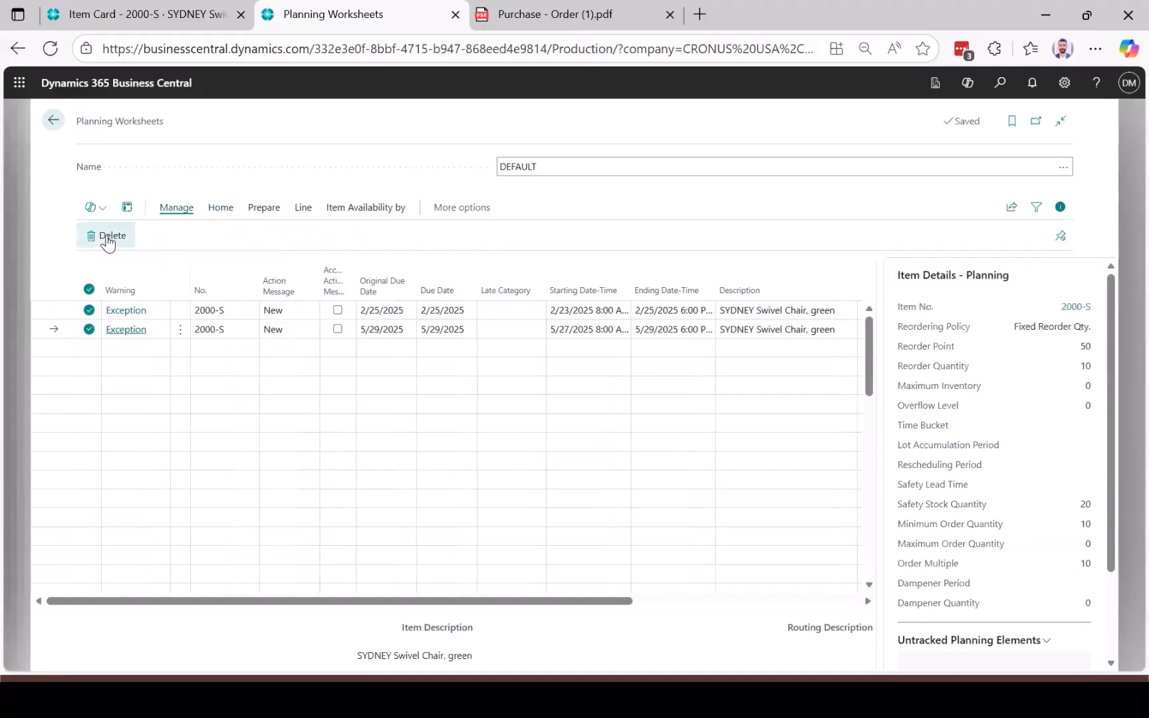
{"action": "left_click", "coordinate": [107, 238]}
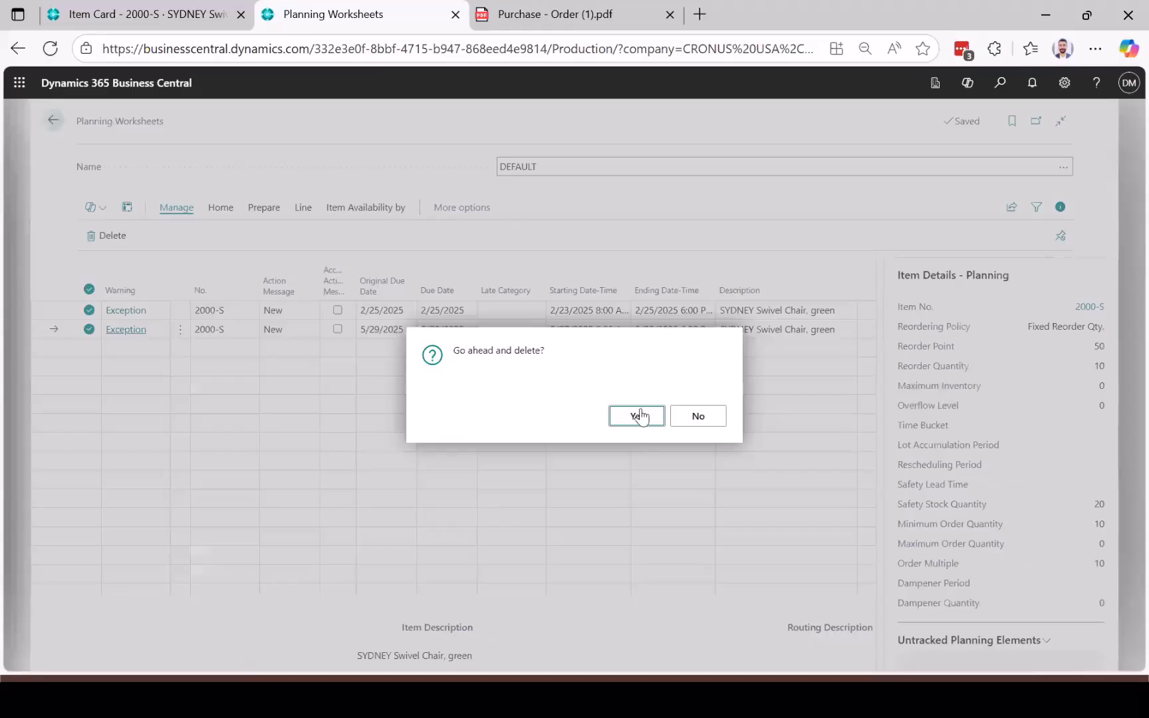
{"action": "left_click", "coordinate": [635, 417]}
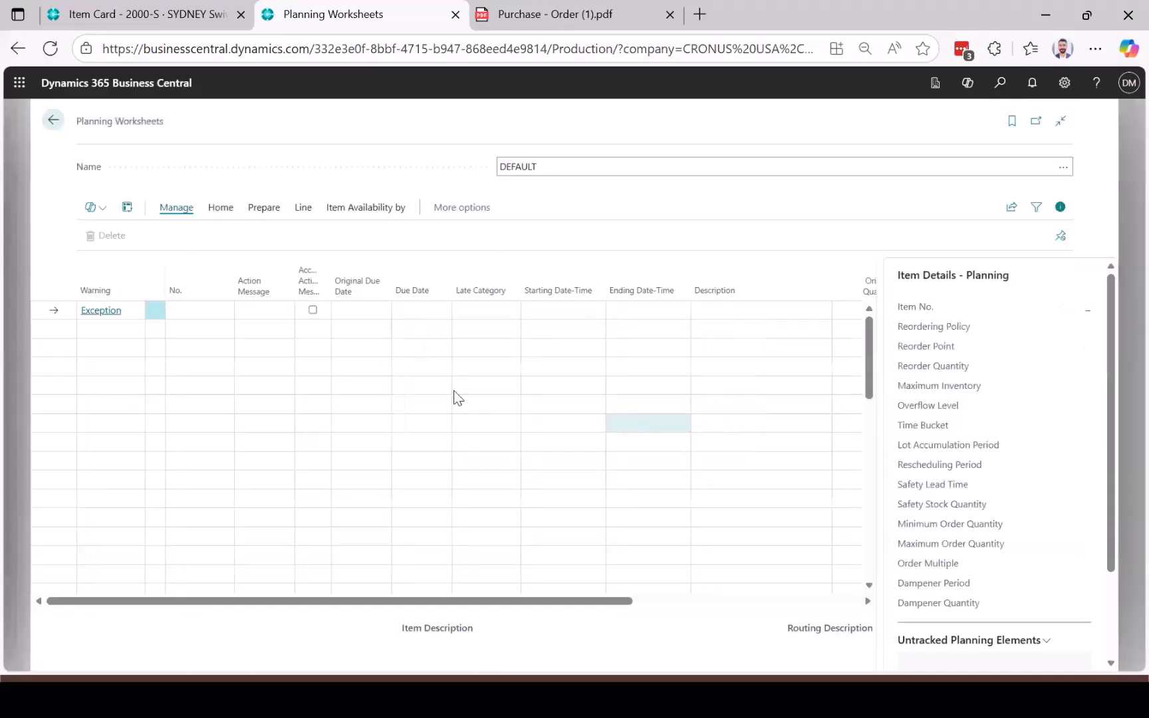
Start a Calculate Regenerative Plan run and set its item number filter to 1896-S, the ATHENS Desk
{"action": "left_click", "coordinate": [266, 209]}
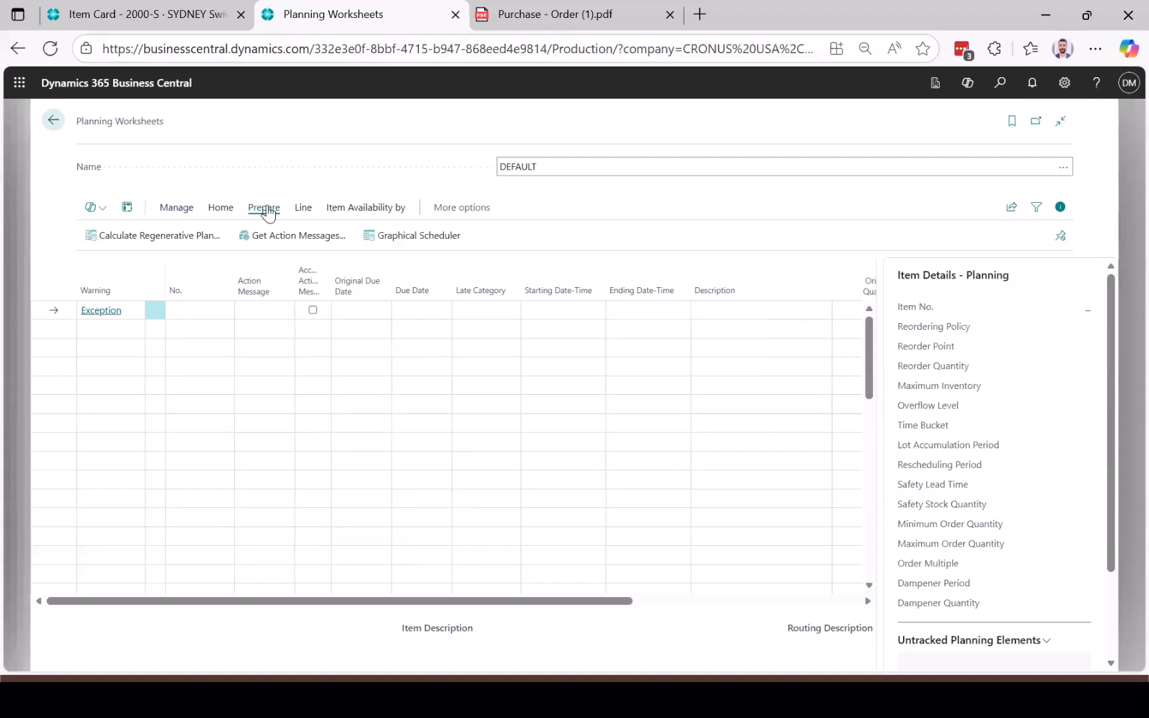
{"action": "left_click", "coordinate": [190, 236]}
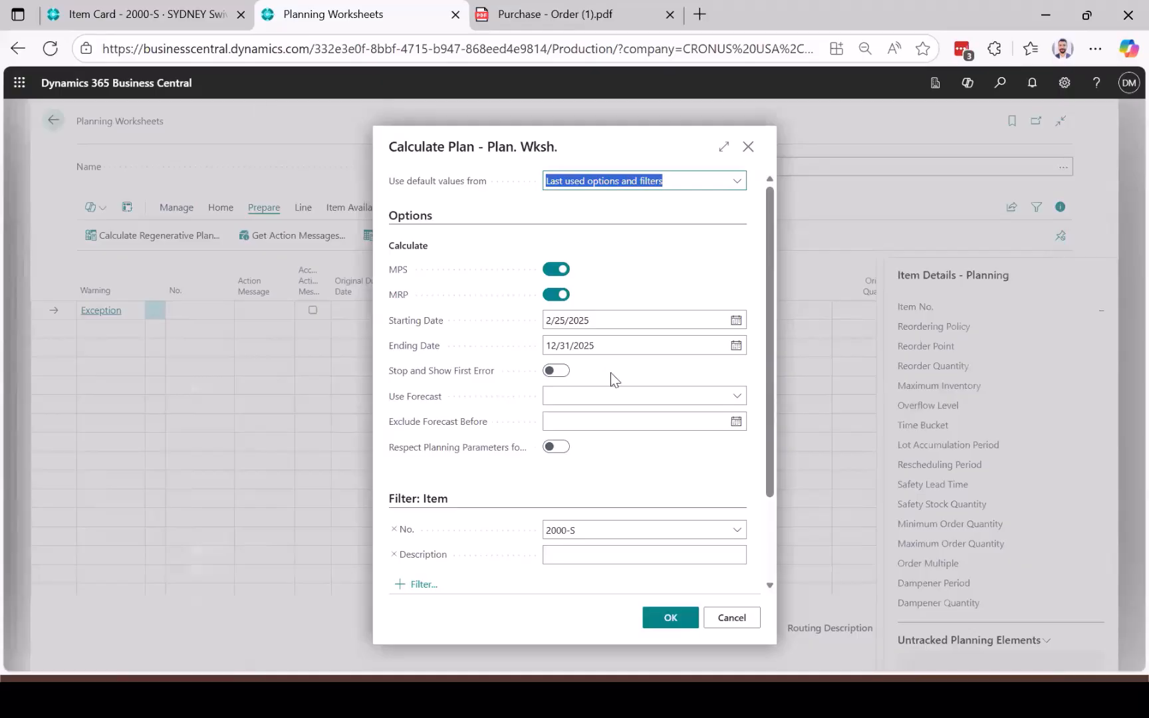
{"action": "left_click", "coordinate": [607, 526]}
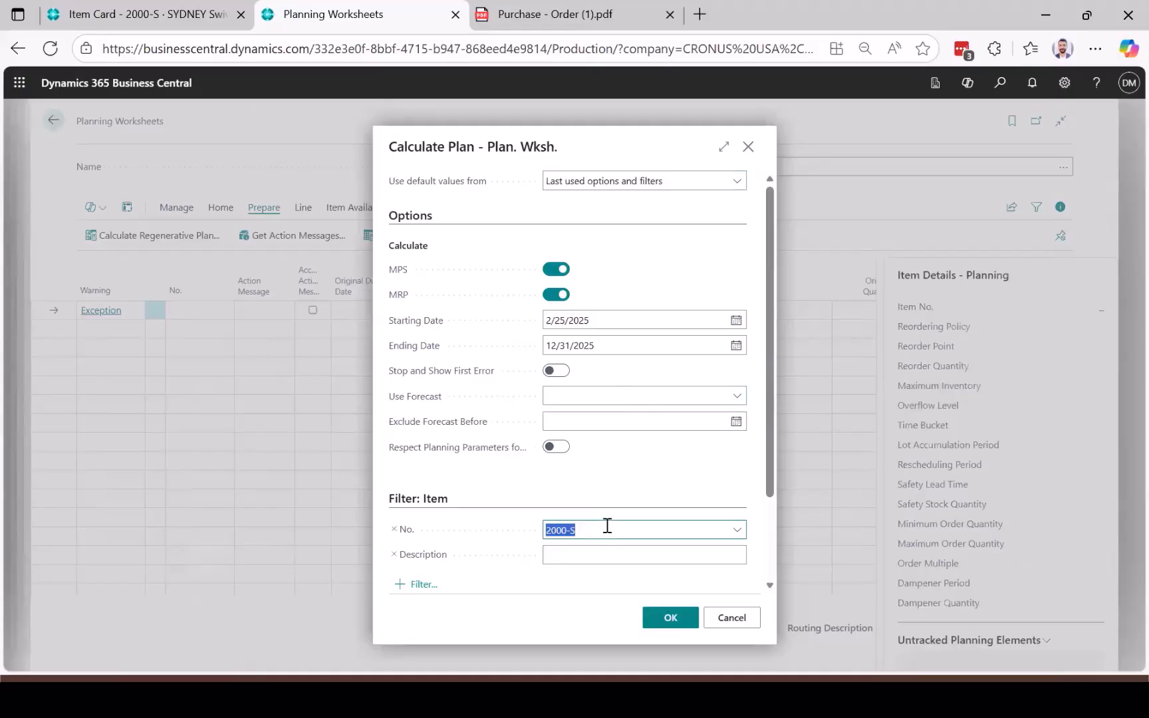
{"action": "key", "text": "BackSpace"}
{"action": "type", "text": "des"}
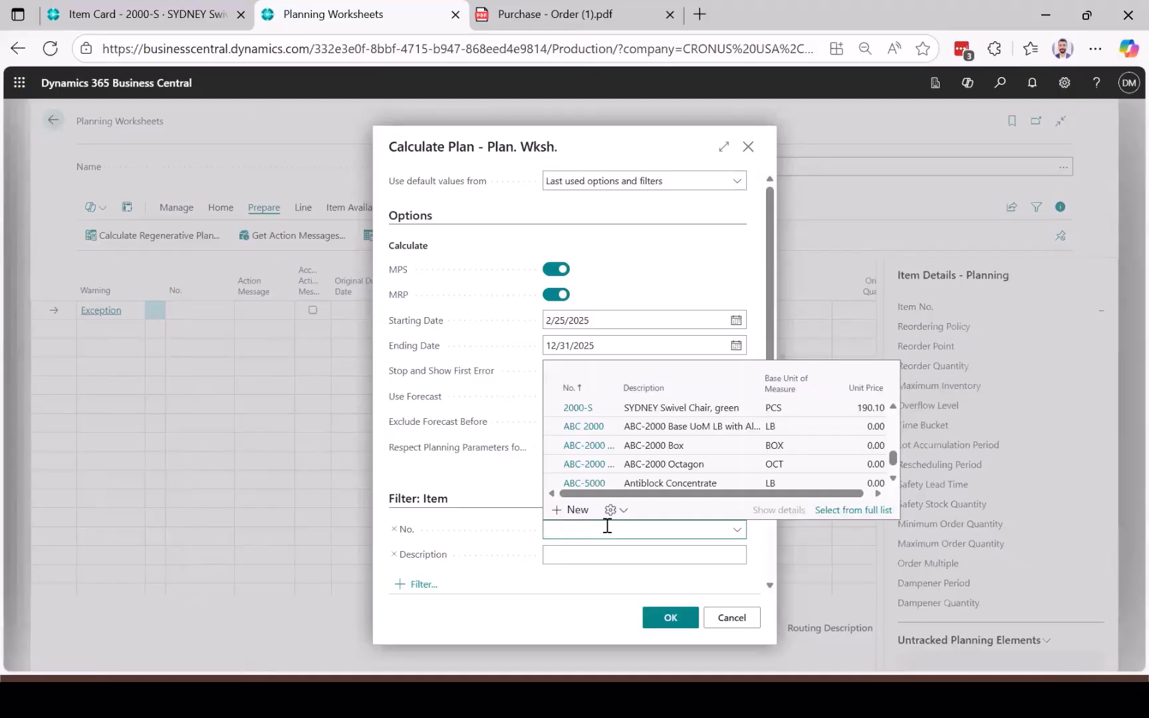
{"action": "type", "text": "k"}
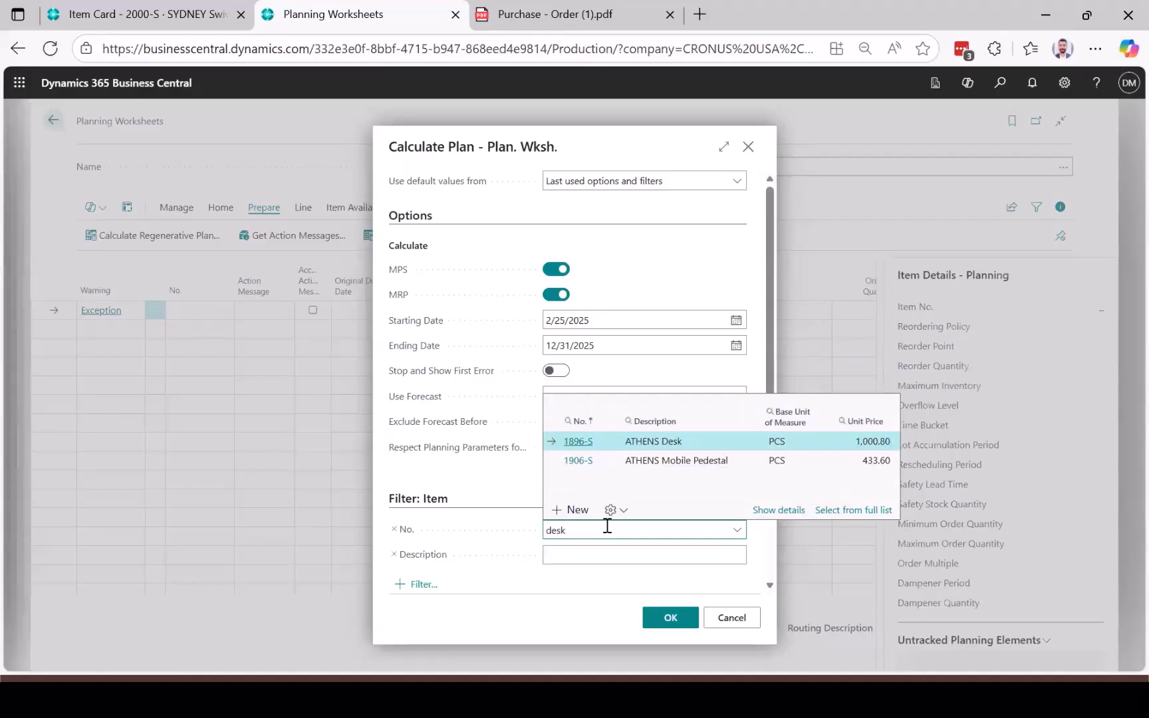
{"action": "left_click", "coordinate": [676, 439]}
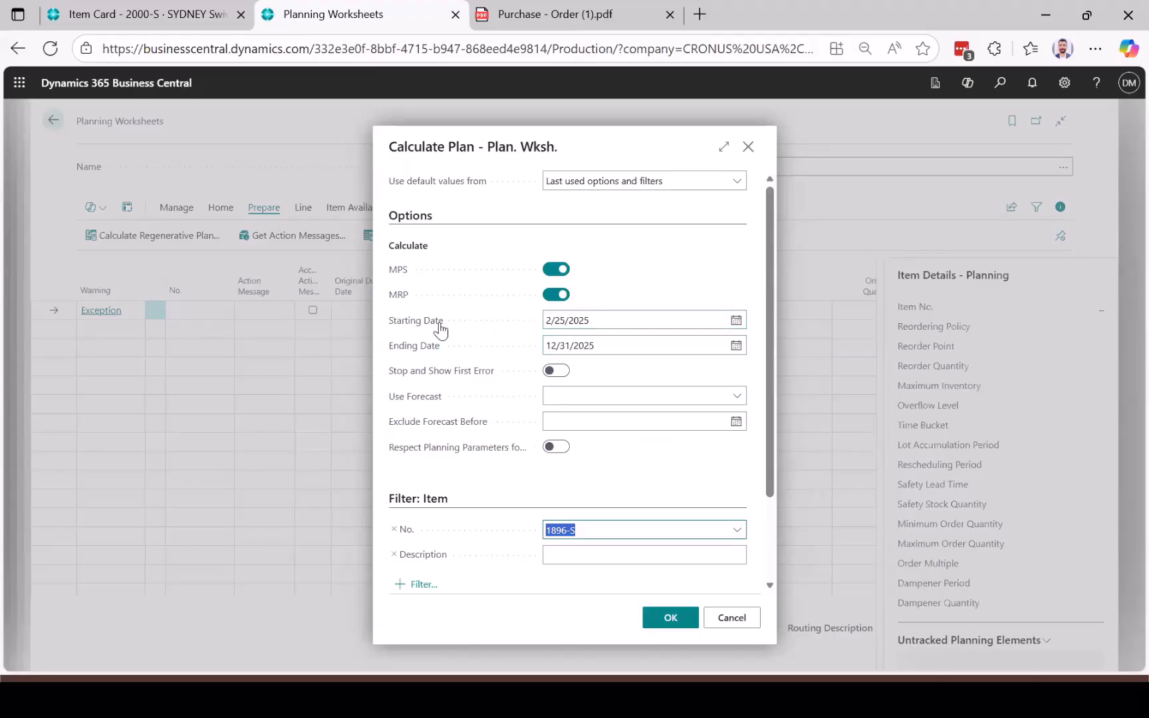
Run the plan calculation for the ATHENS Desk from 2/25/2025 to 12/31/2025 with MPS and MRP enabled
{"action": "mouse_move", "coordinate": [407, 326]}
{"action": "left_click", "coordinate": [667, 618]}
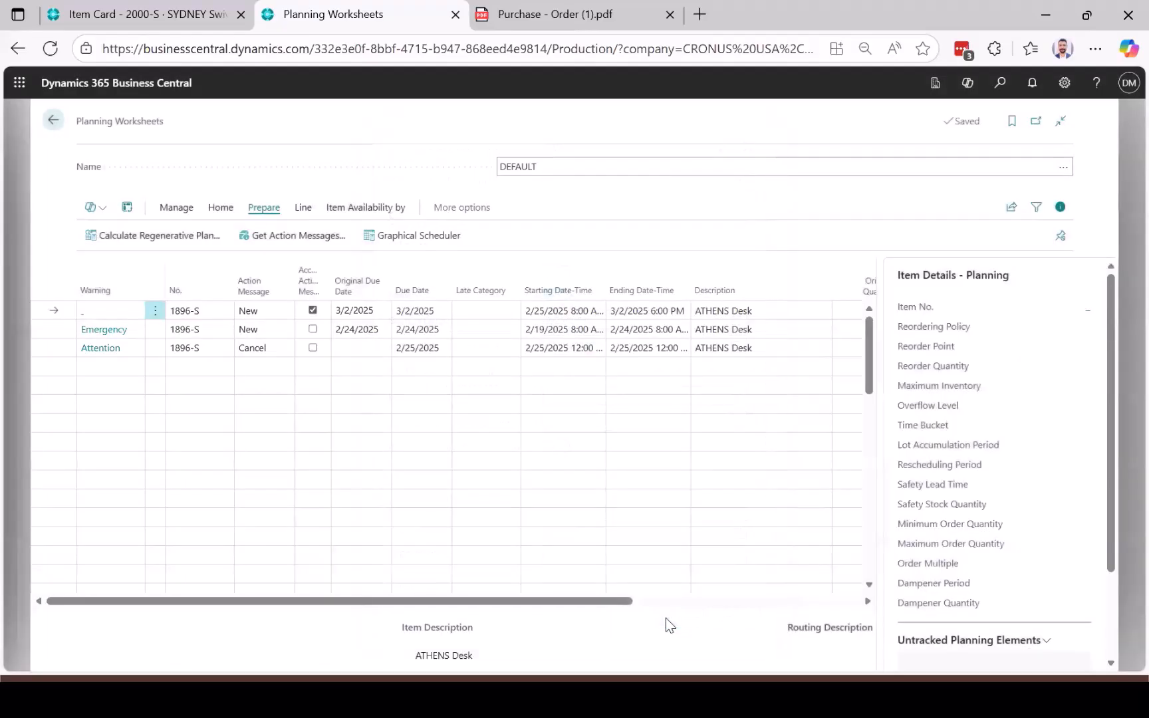
Review the untracked planning elements behind the Emergency warning on the ATHENS Desk planning line, and close them
{"action": "left_click", "coordinate": [747, 332]}
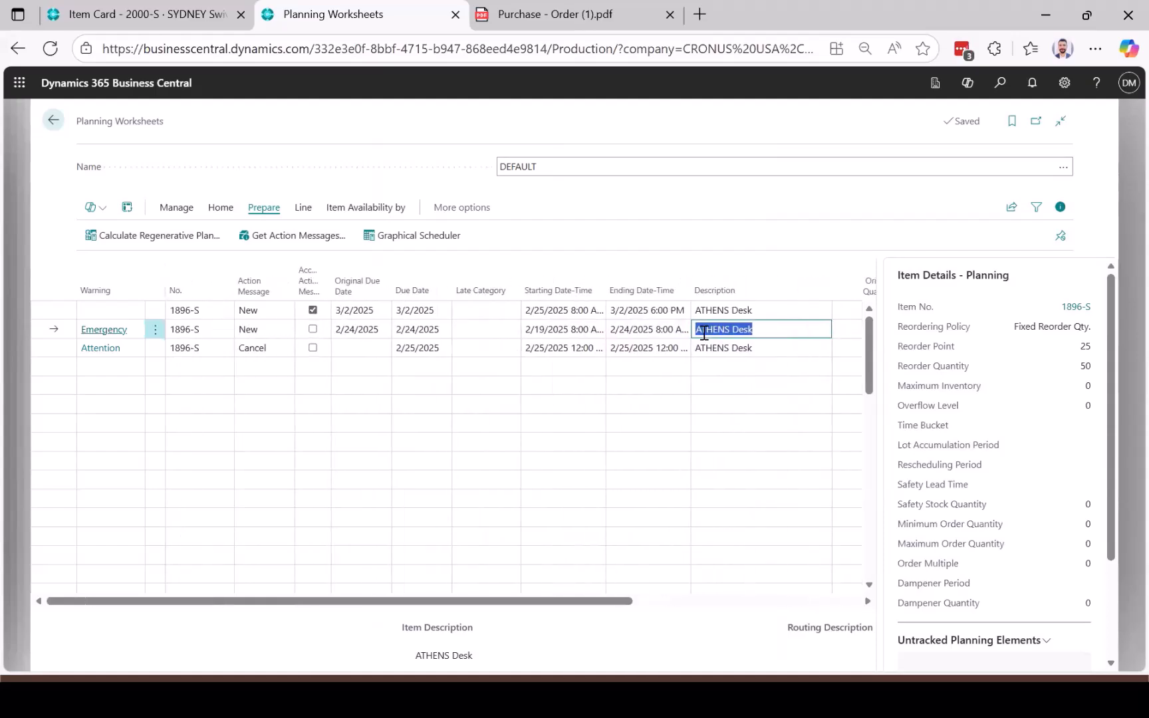
{"action": "left_click", "coordinate": [104, 330]}
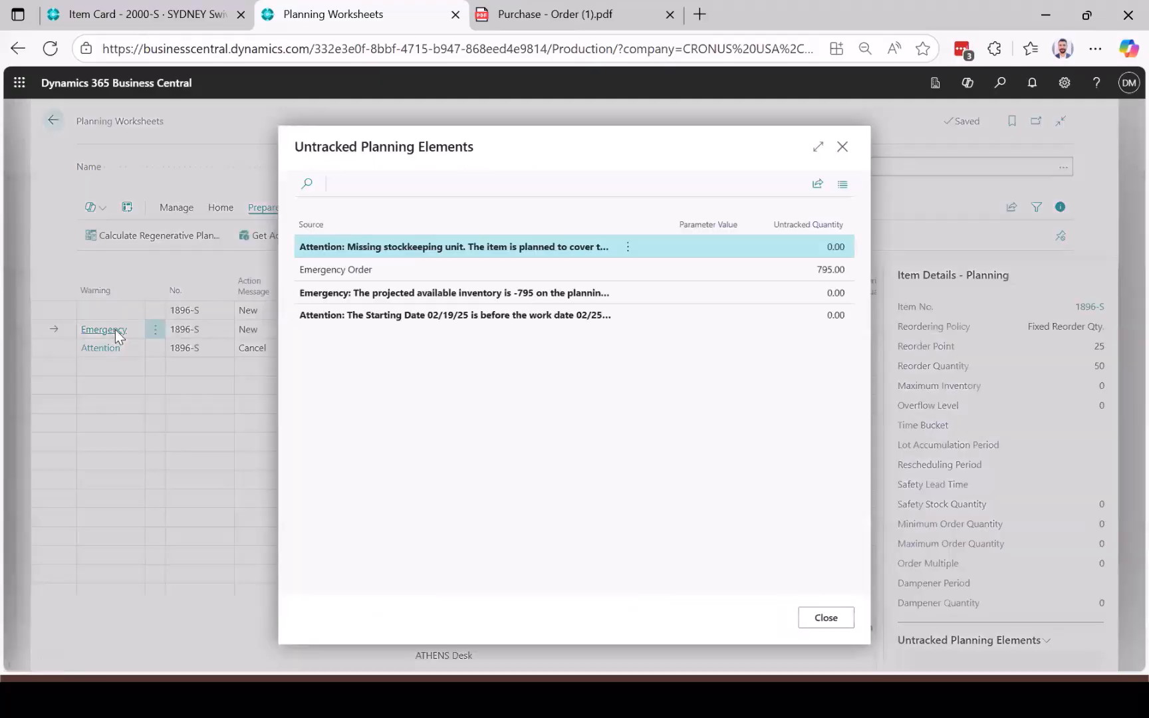
{"action": "left_click", "coordinate": [817, 146]}
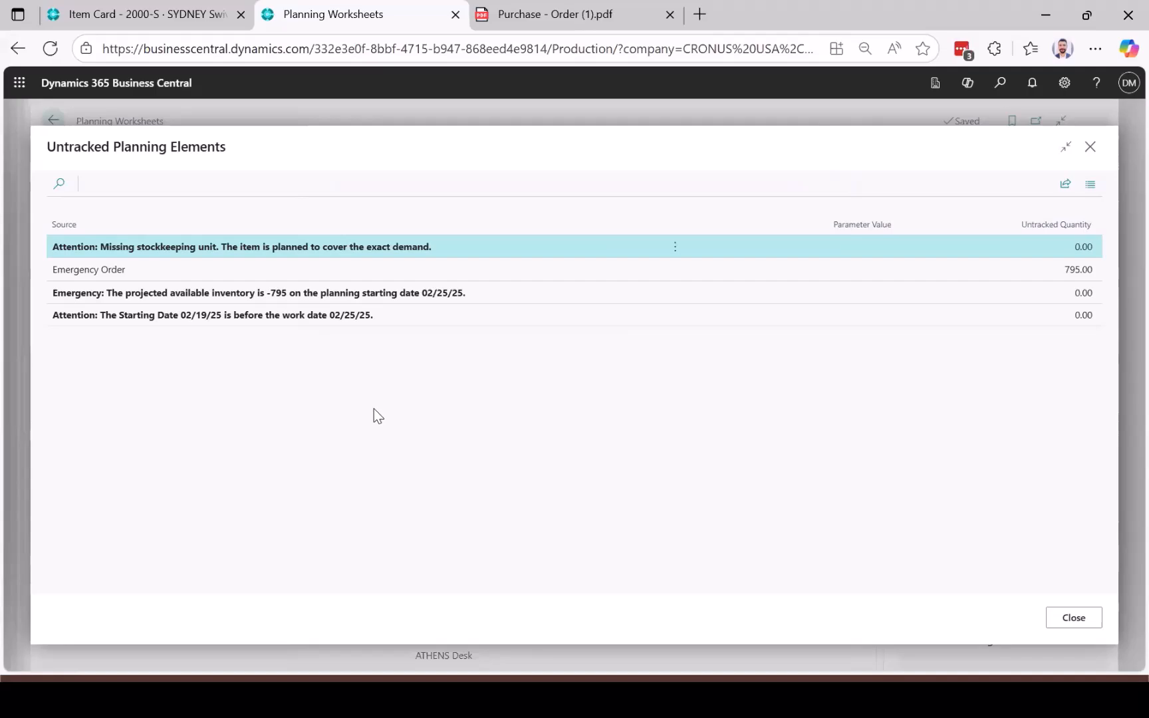
{"action": "left_click", "coordinate": [1073, 618]}
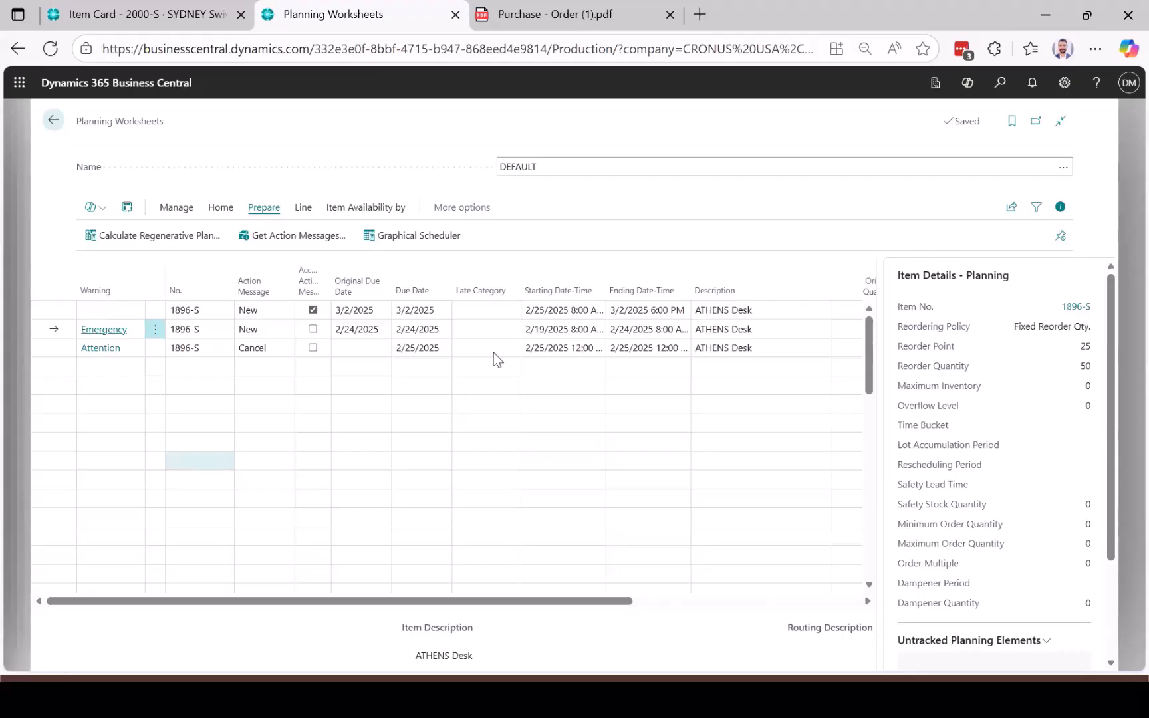
Carry out the action message for the accepted ATHENS Desk line of 50 pieces, using Make Purch. Orders & Print
{"action": "mouse_move", "coordinate": [652, 280]}
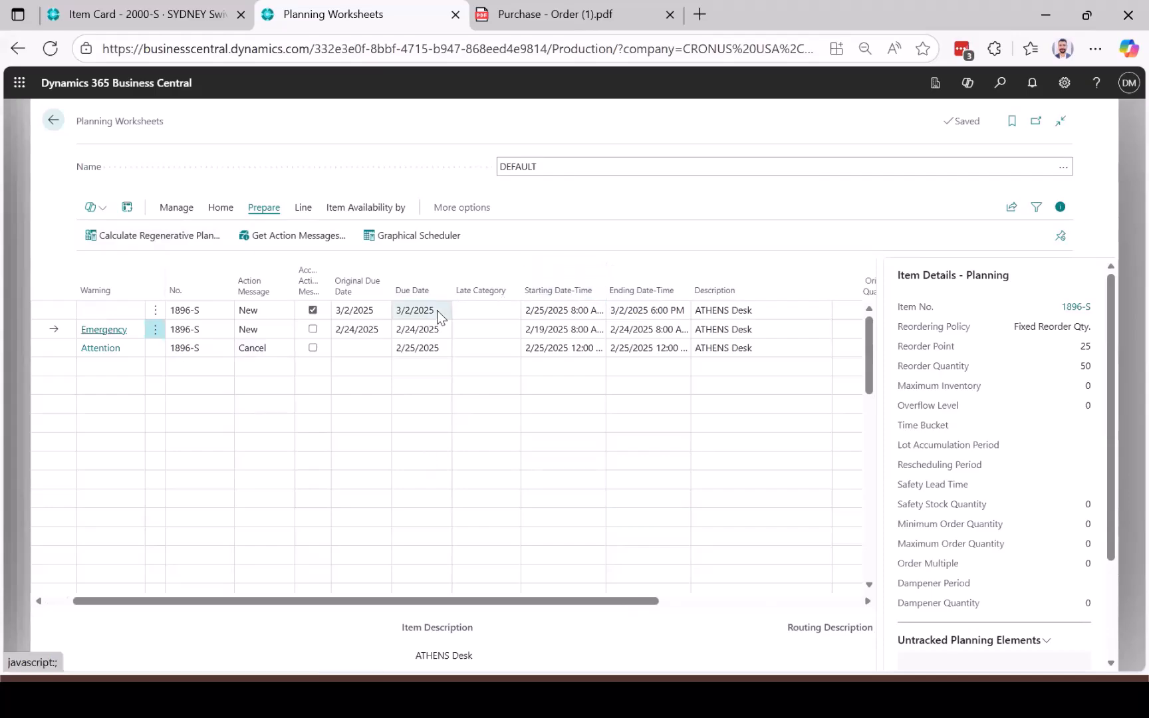
{"action": "scroll", "coordinate": [437, 310], "scroll_direction": "right", "scroll_amount": 5}
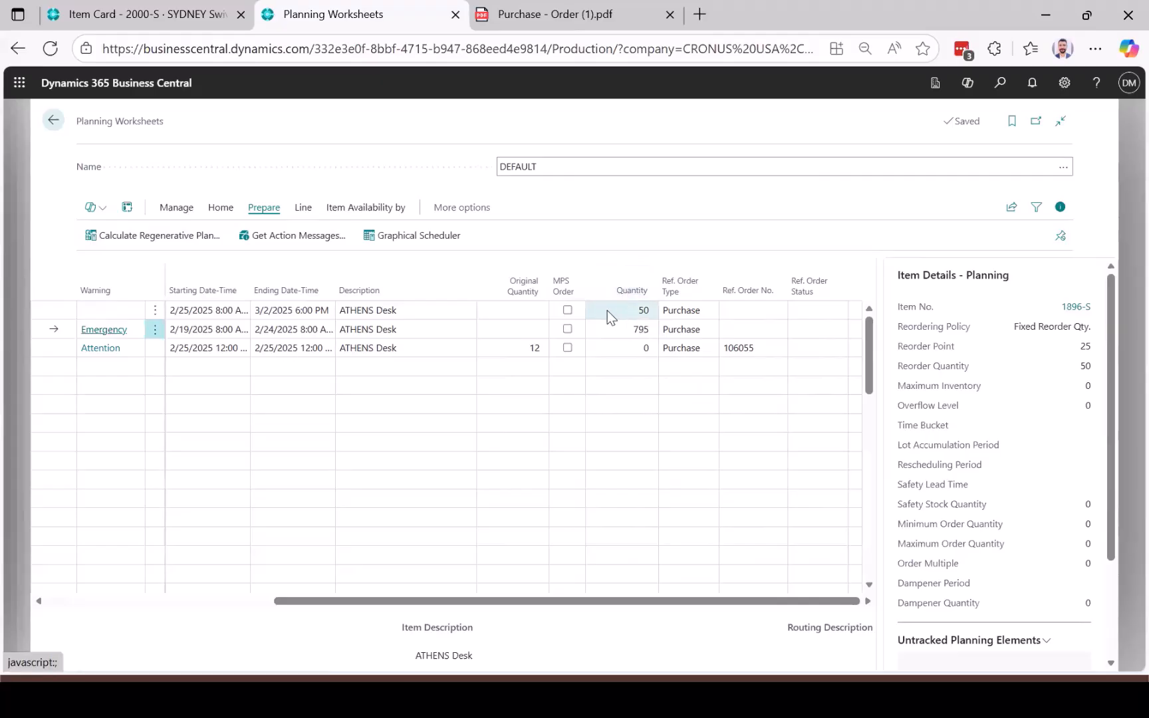
{"action": "left_click", "coordinate": [609, 310]}
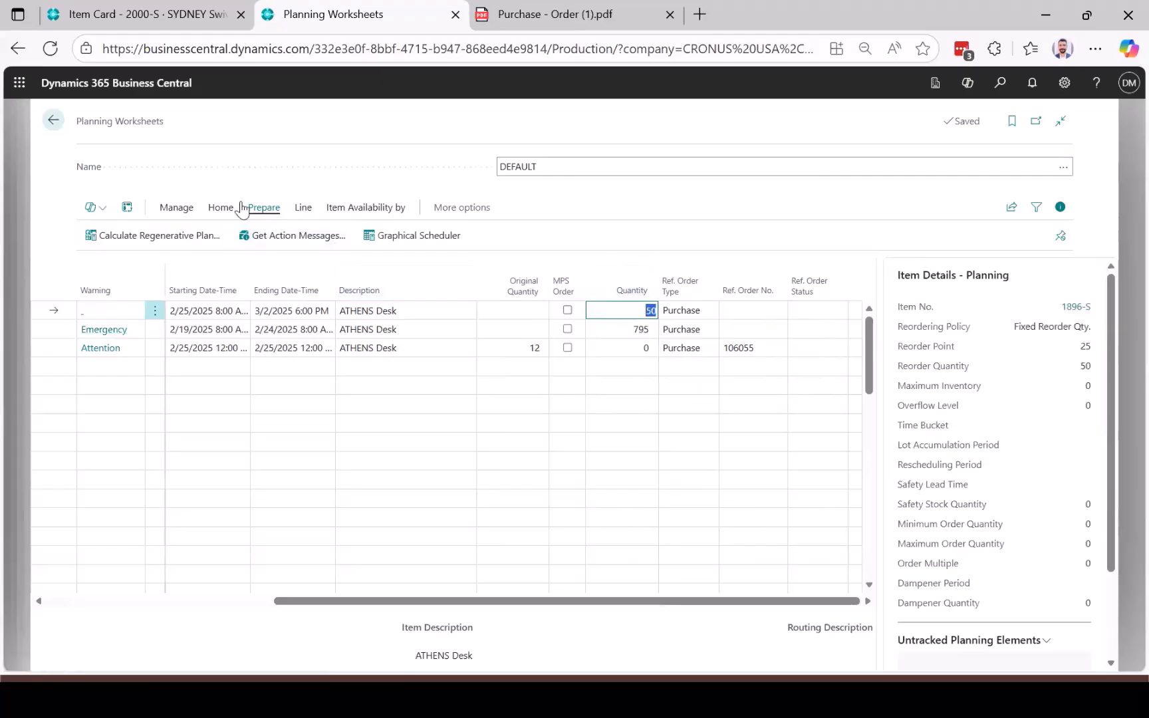
{"action": "left_click", "coordinate": [221, 210]}
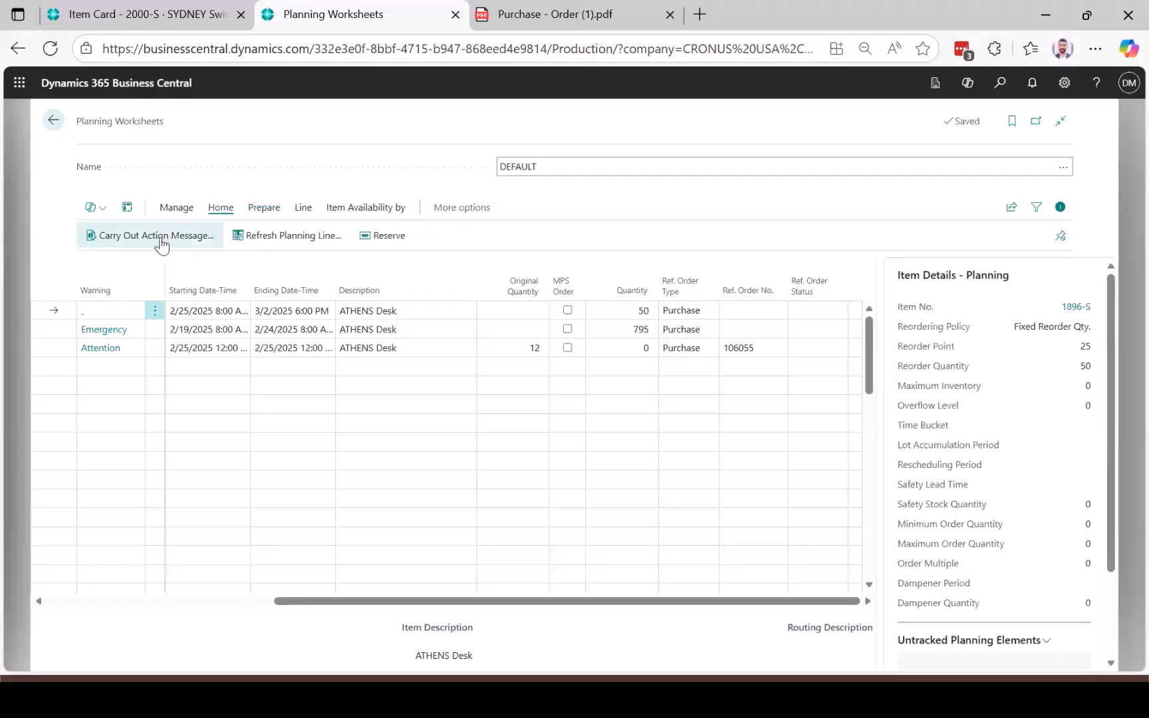
{"action": "left_click", "coordinate": [161, 237]}
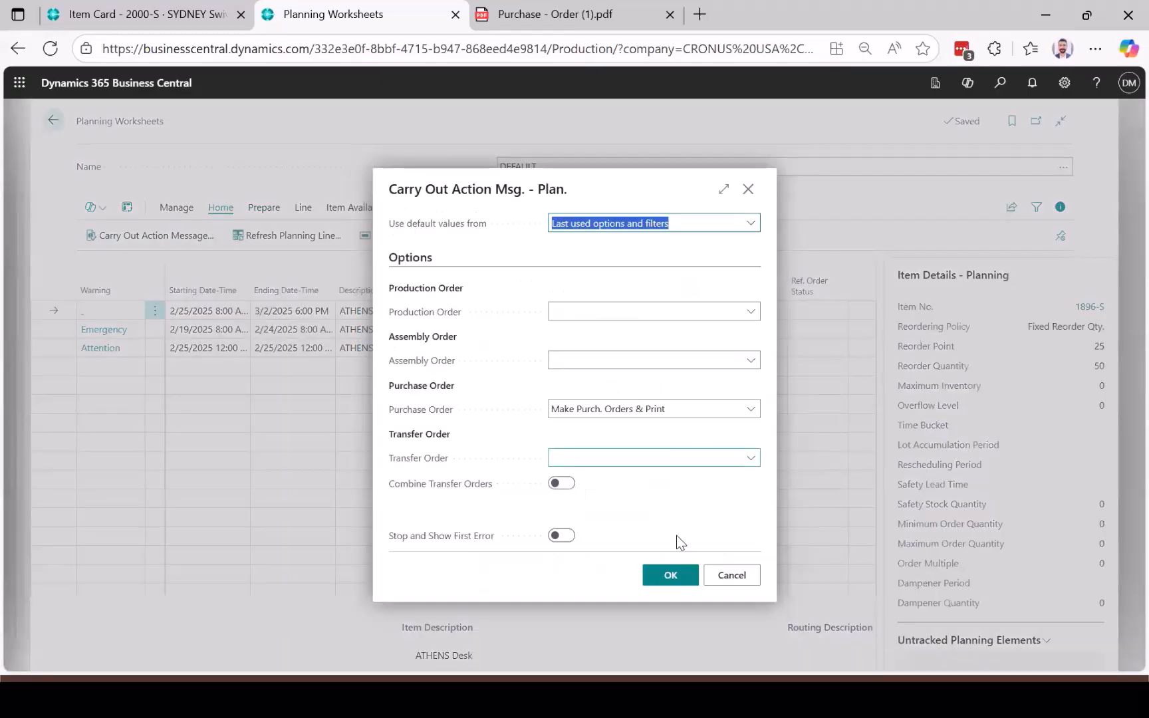
{"action": "left_click", "coordinate": [669, 578]}
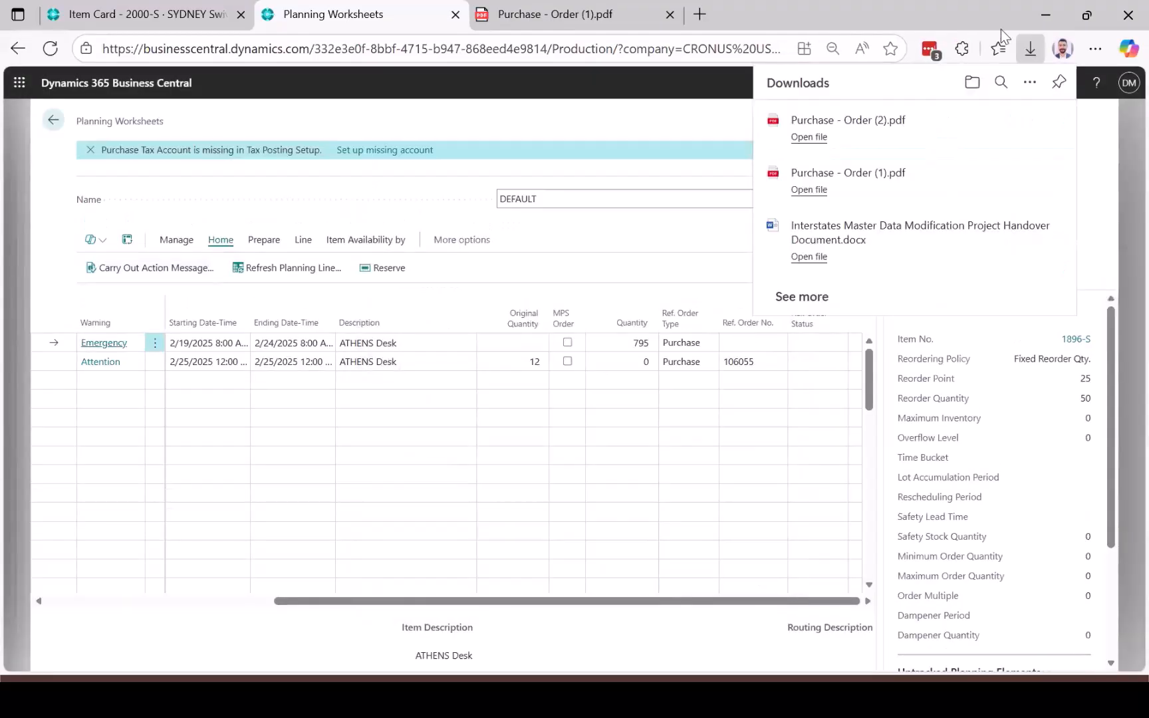
Open the downloaded Purchase - Order (2).pdf and check its ATHENS Desk line, closing the Copilot chat
{"action": "left_click", "coordinate": [848, 130]}
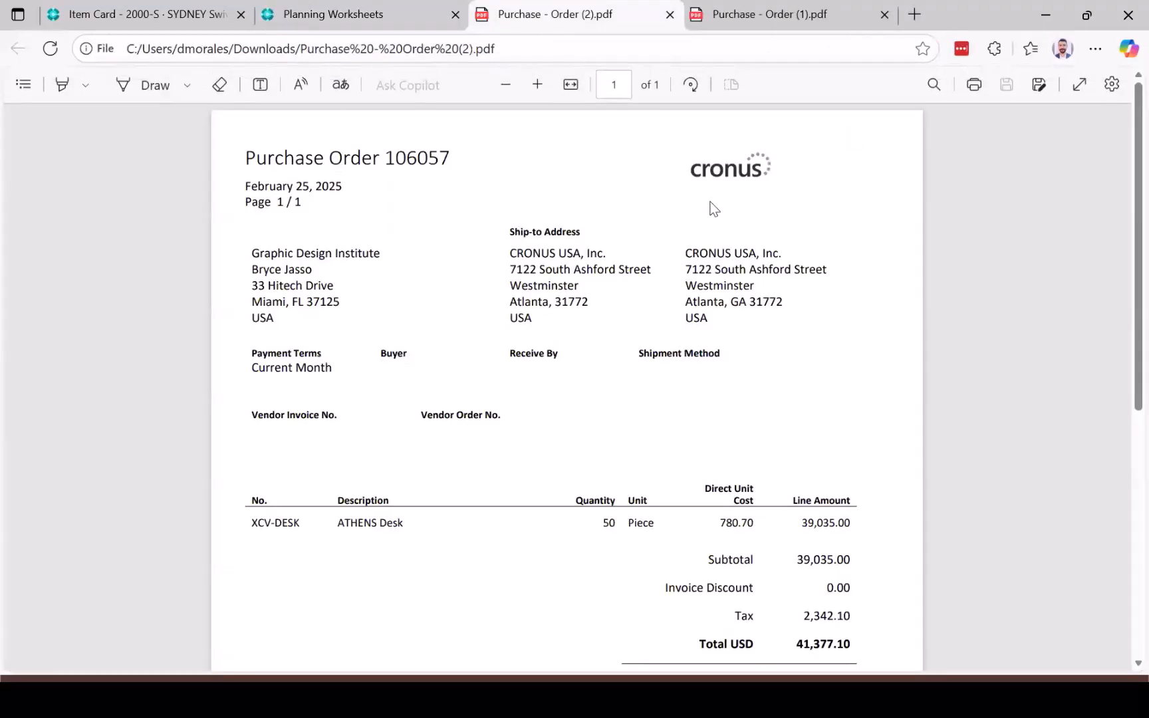
{"action": "left_click_drag", "start_coordinate": [387, 156], "coordinate": [406, 157]}
{"action": "left_click", "coordinate": [491, 179]}
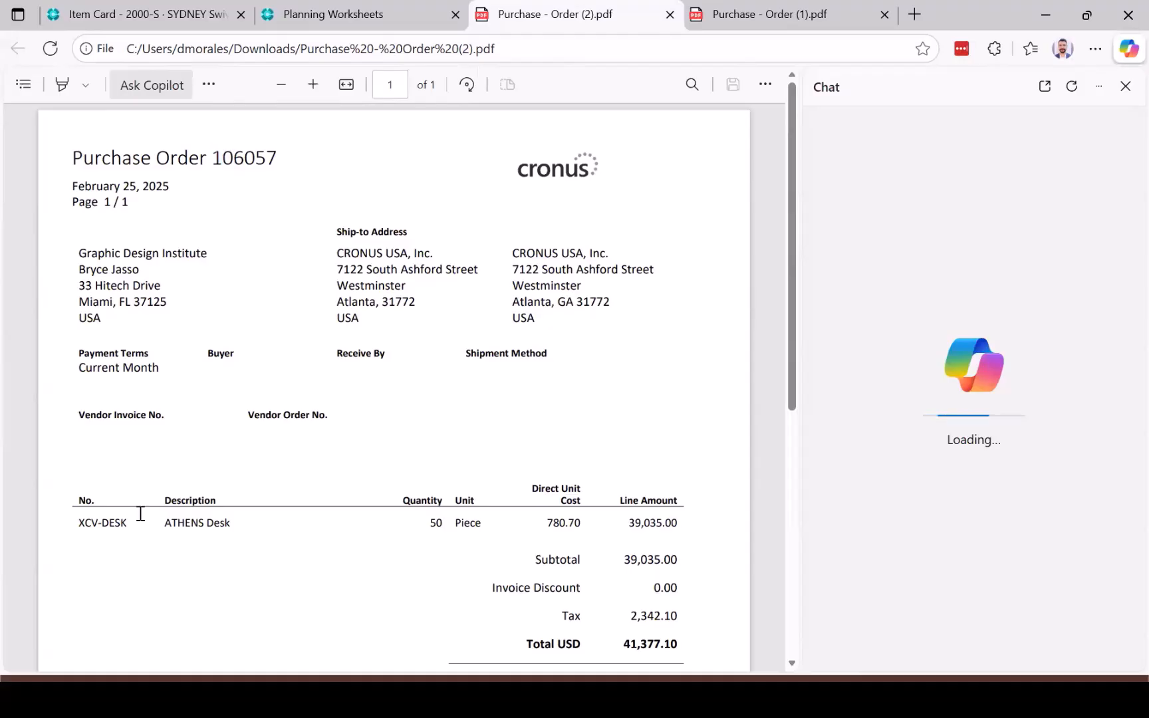
{"action": "left_click_drag", "start_coordinate": [77, 523], "coordinate": [503, 531]}
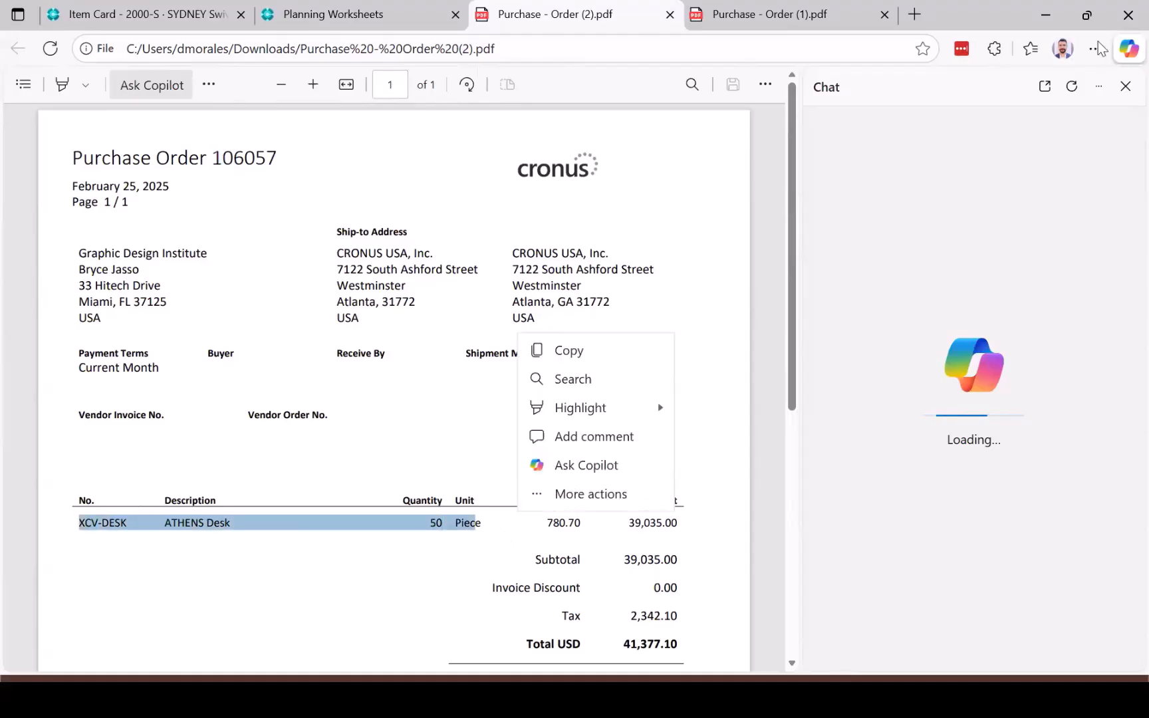
{"action": "left_click", "coordinate": [1126, 85]}
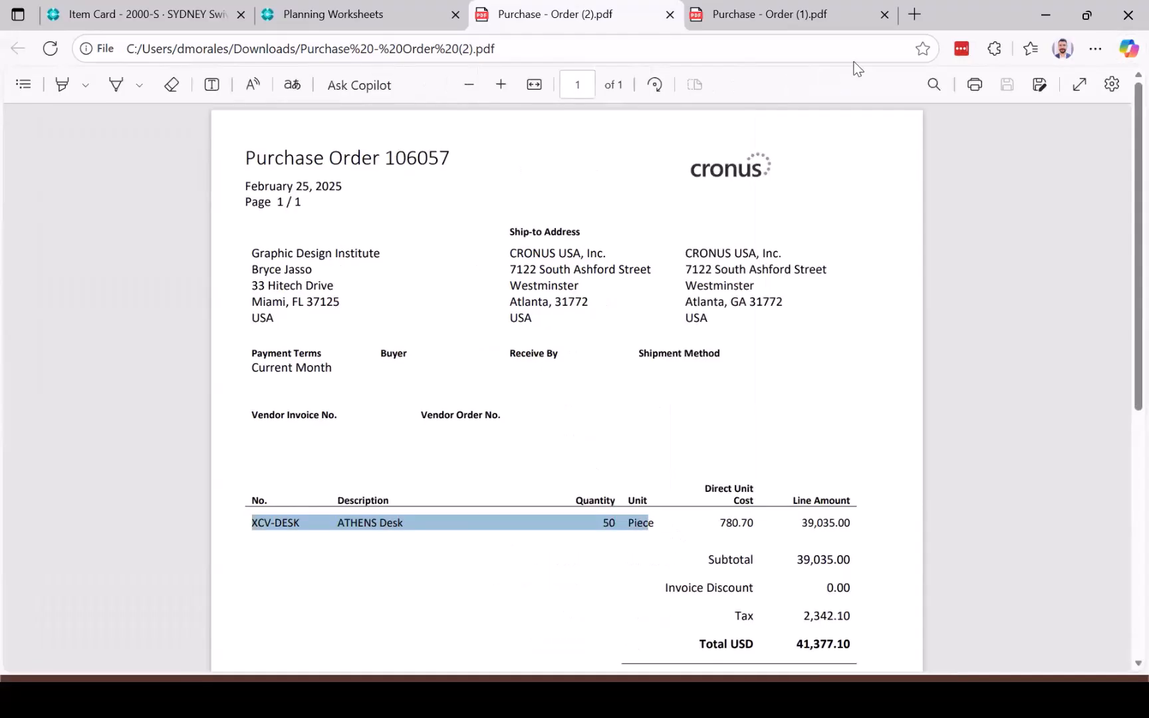
Return to Business Central, search for "purch", sort the Purchase Orders list by descending number, and open the newest order
{"action": "left_click", "coordinate": [380, 16]}
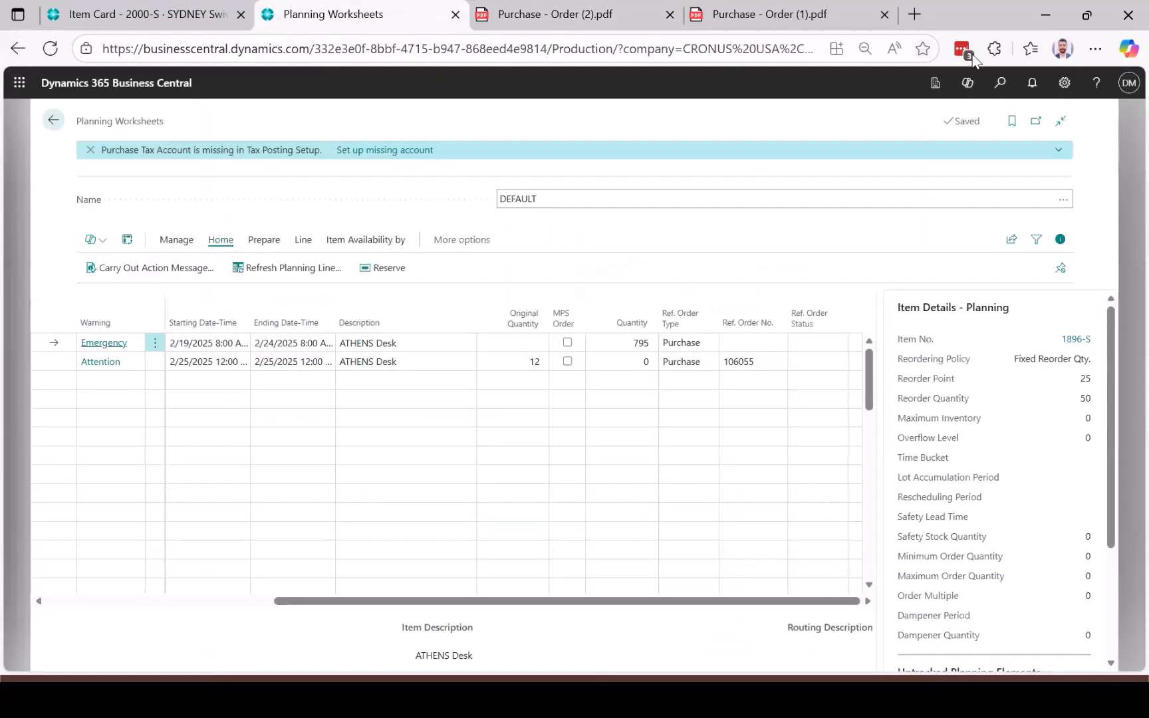
{"action": "left_click", "coordinate": [1008, 84]}
{"action": "type", "text": "purch"}
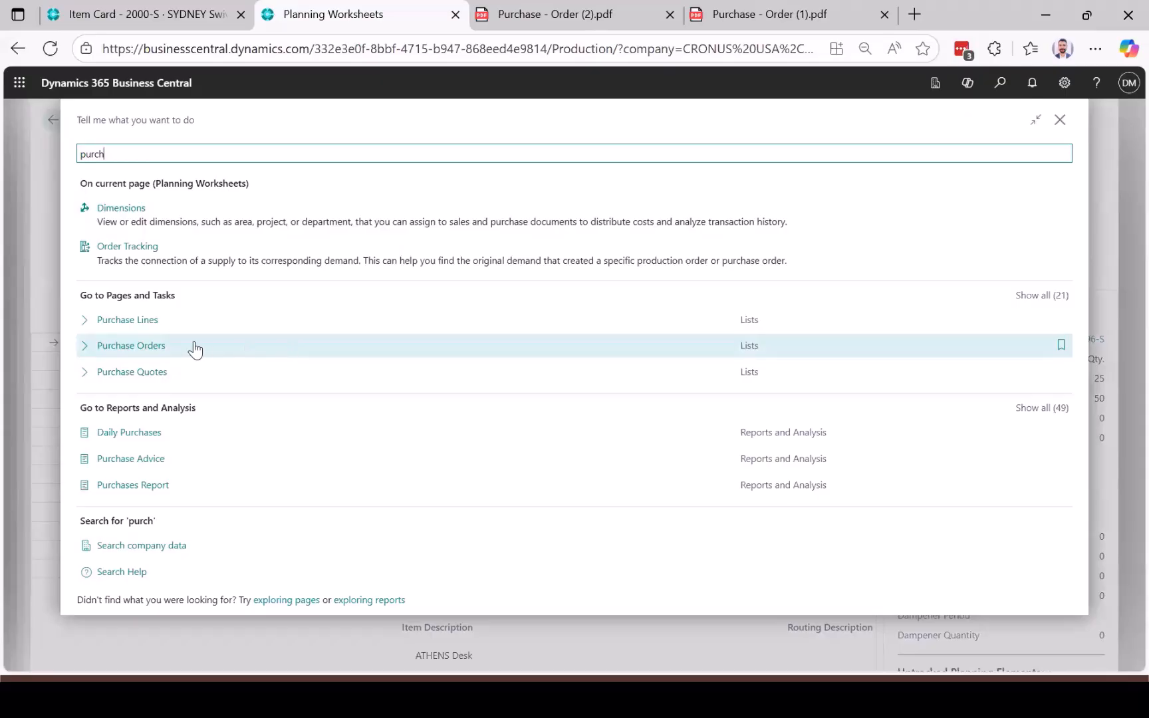
{"action": "left_click", "coordinate": [131, 346]}
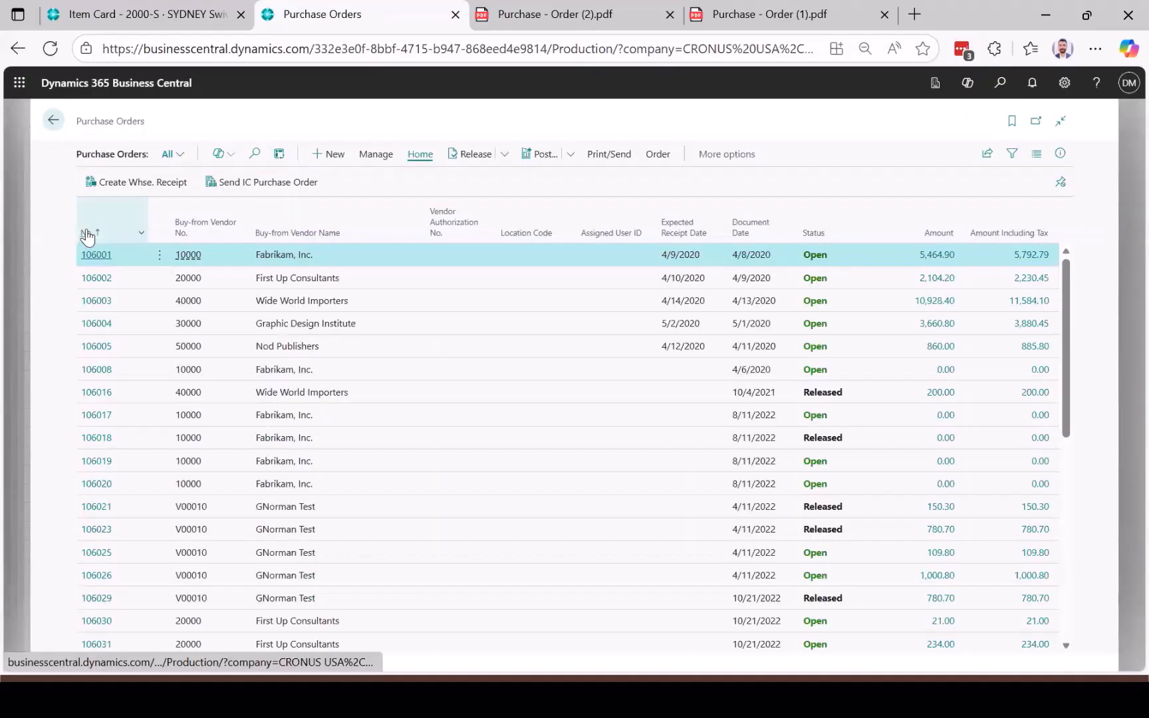
{"action": "left_click", "coordinate": [87, 234]}
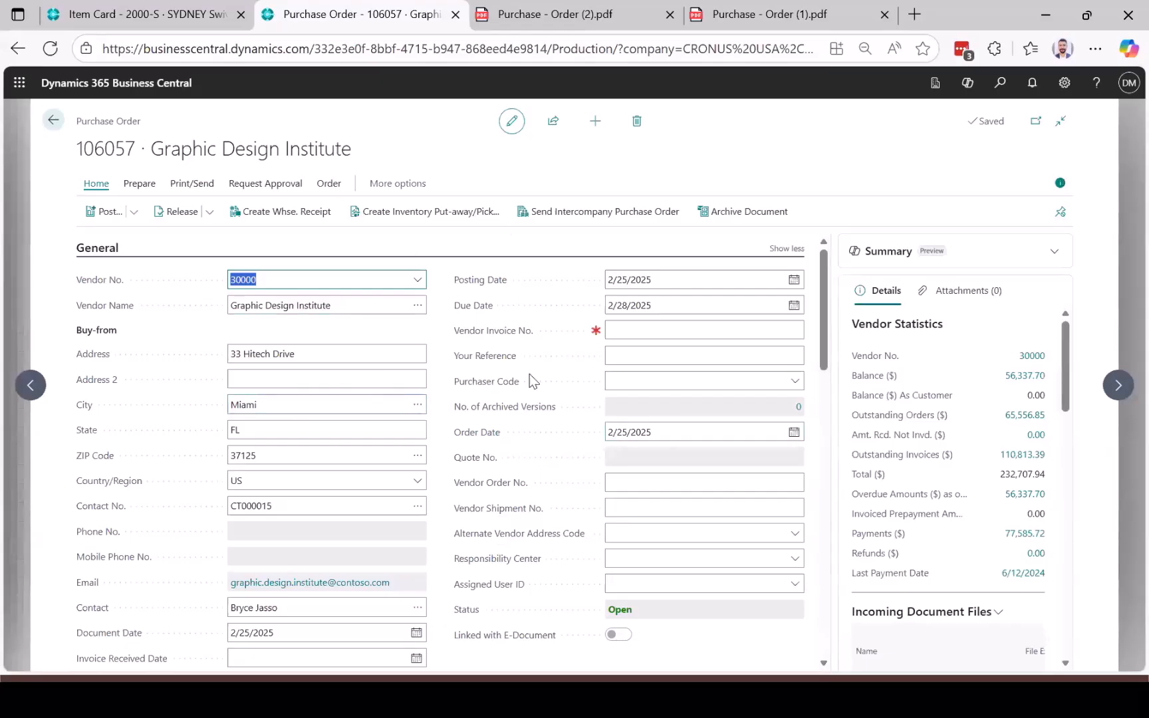
Review the new purchase order's general details and ATHENS Desk line, and return to the planning worksheet
{"action": "scroll", "coordinate": [431, 521], "scroll_direction": "down", "scroll_amount": 2}
{"action": "scroll", "coordinate": [431, 521], "scroll_direction": "up", "scroll_amount": 1}
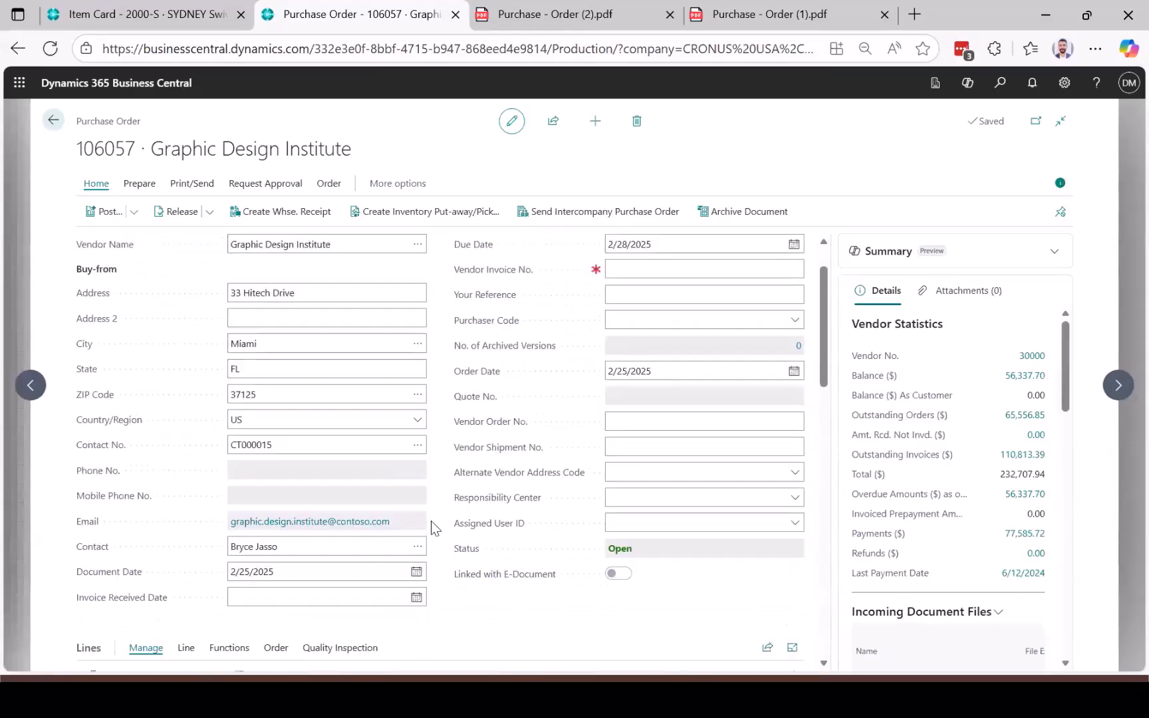
{"action": "scroll", "coordinate": [568, 528], "scroll_direction": "down", "scroll_amount": 5}
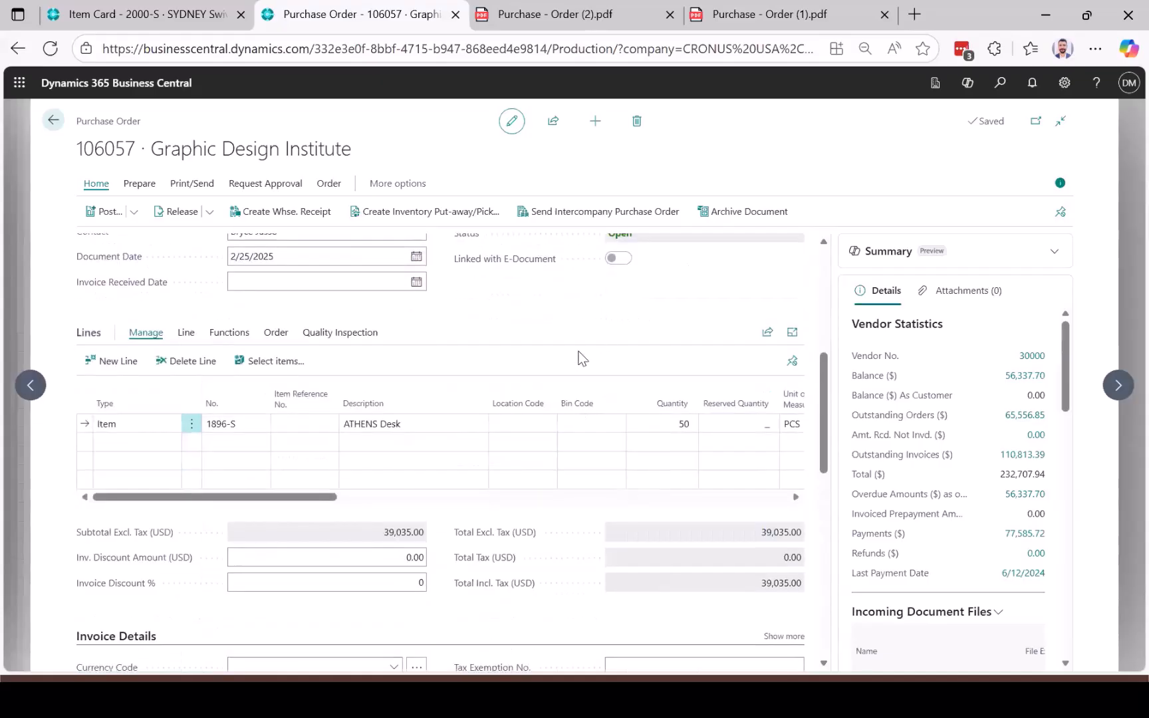
{"action": "scroll", "coordinate": [460, 427], "scroll_direction": "right", "scroll_amount": 5}
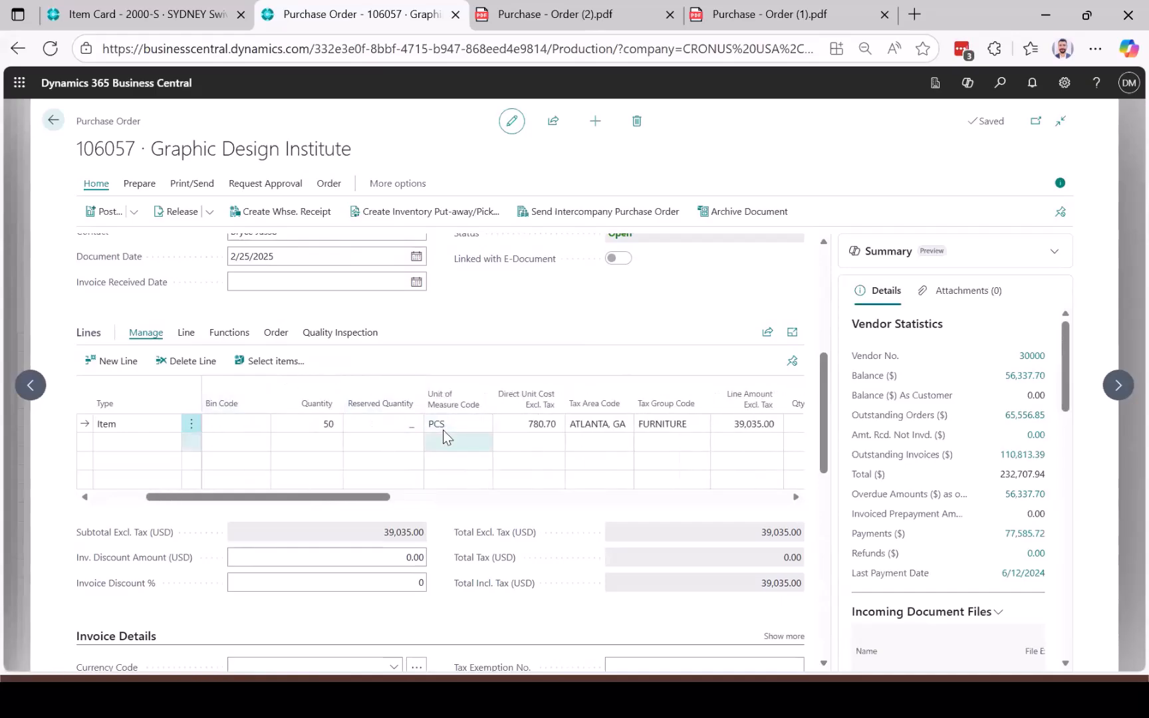
{"action": "scroll", "coordinate": [443, 430], "scroll_direction": "left", "scroll_amount": 5}
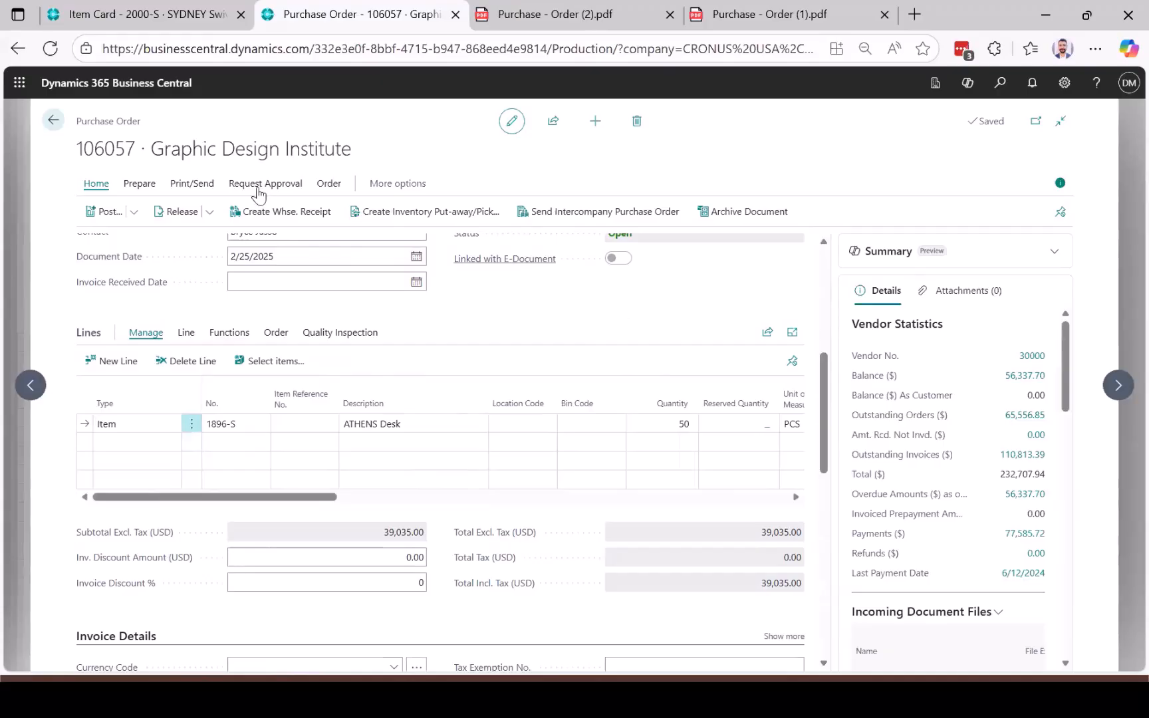
{"action": "left_click", "coordinate": [53, 121]}
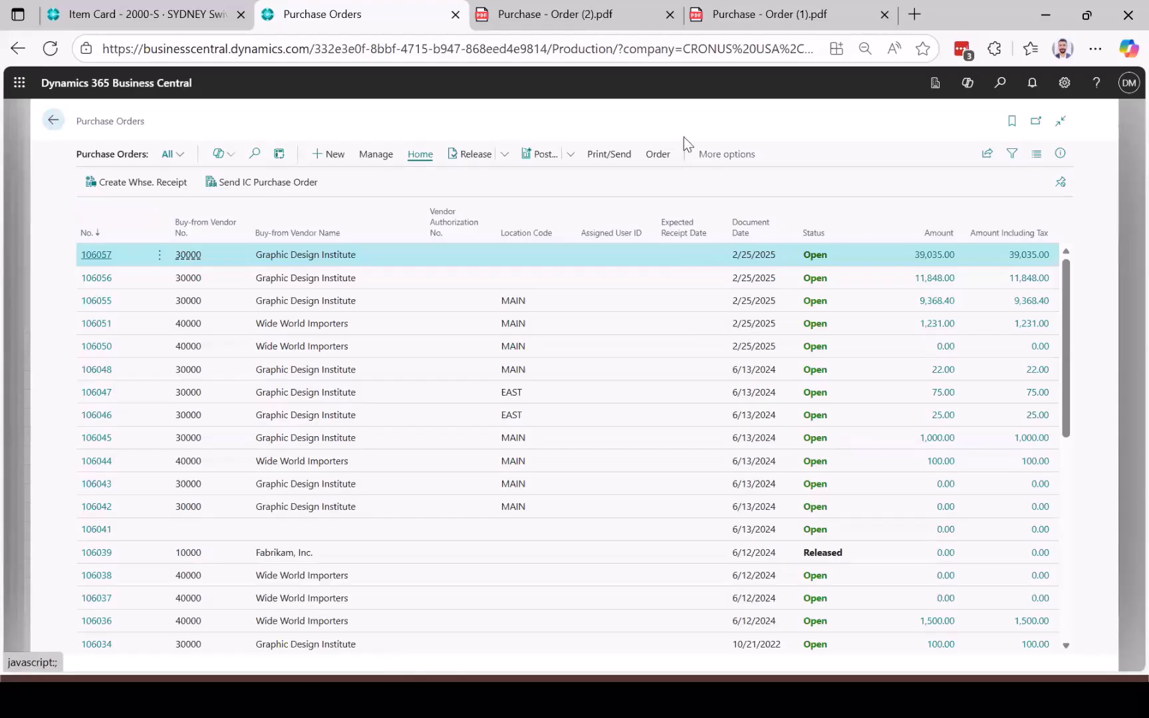
{"action": "left_click", "coordinate": [54, 122]}
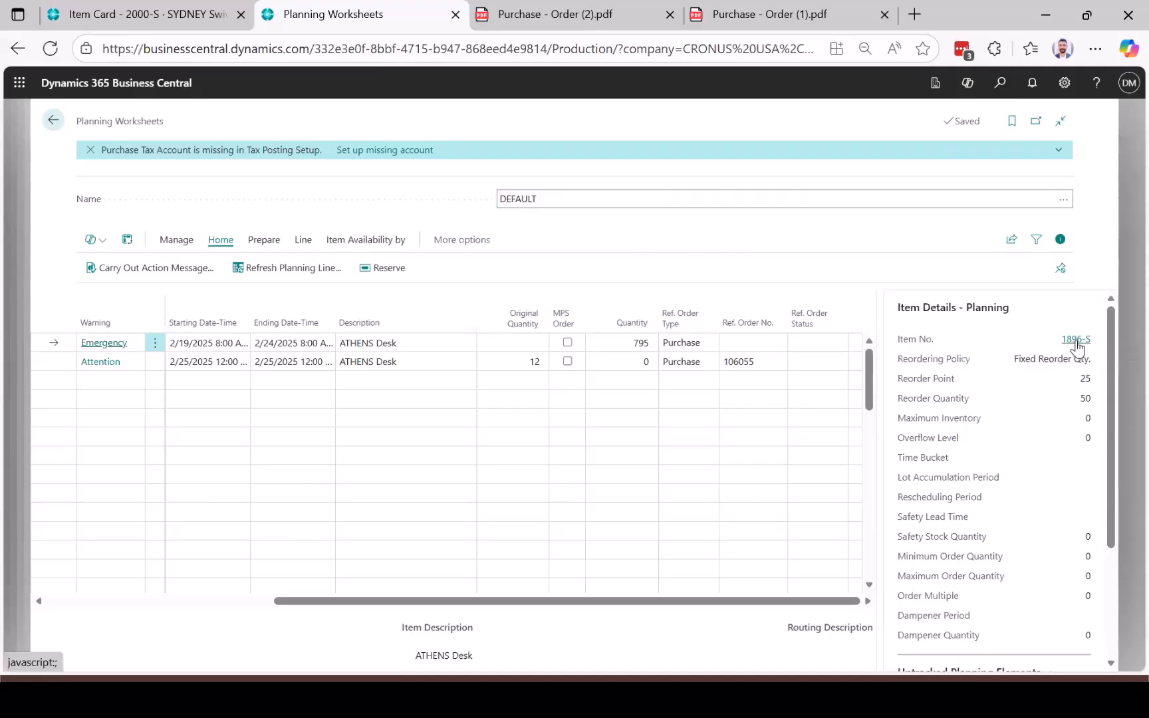
Open the 1896-S item card, list the sales lines behind its Qty. on Sales Order, and show the first line's document
{"action": "left_click", "coordinate": [1075, 340]}
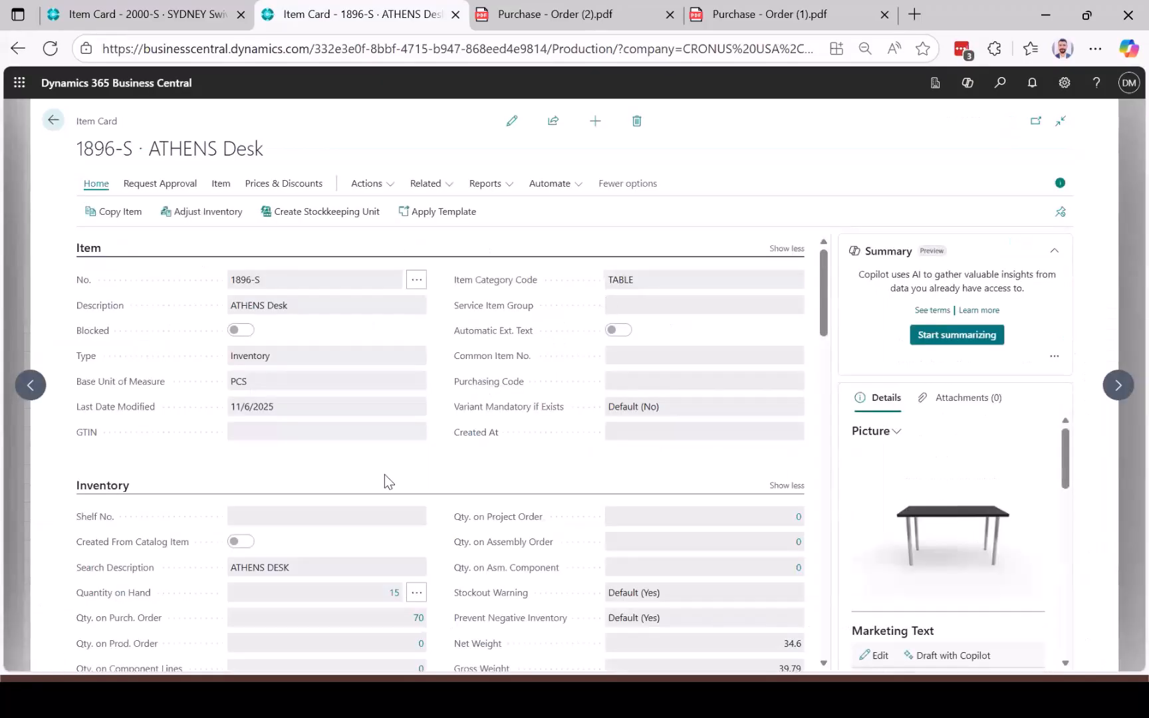
{"action": "scroll", "coordinate": [384, 474], "scroll_direction": "down", "scroll_amount": 3}
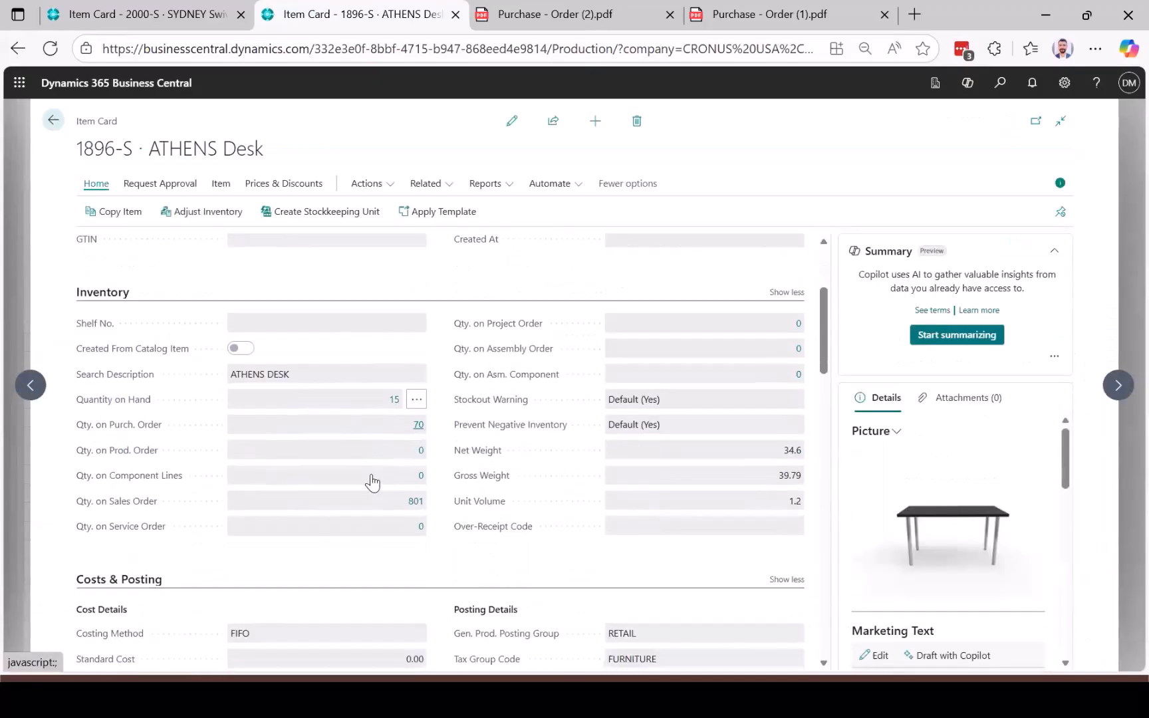
{"action": "left_click", "coordinate": [416, 501]}
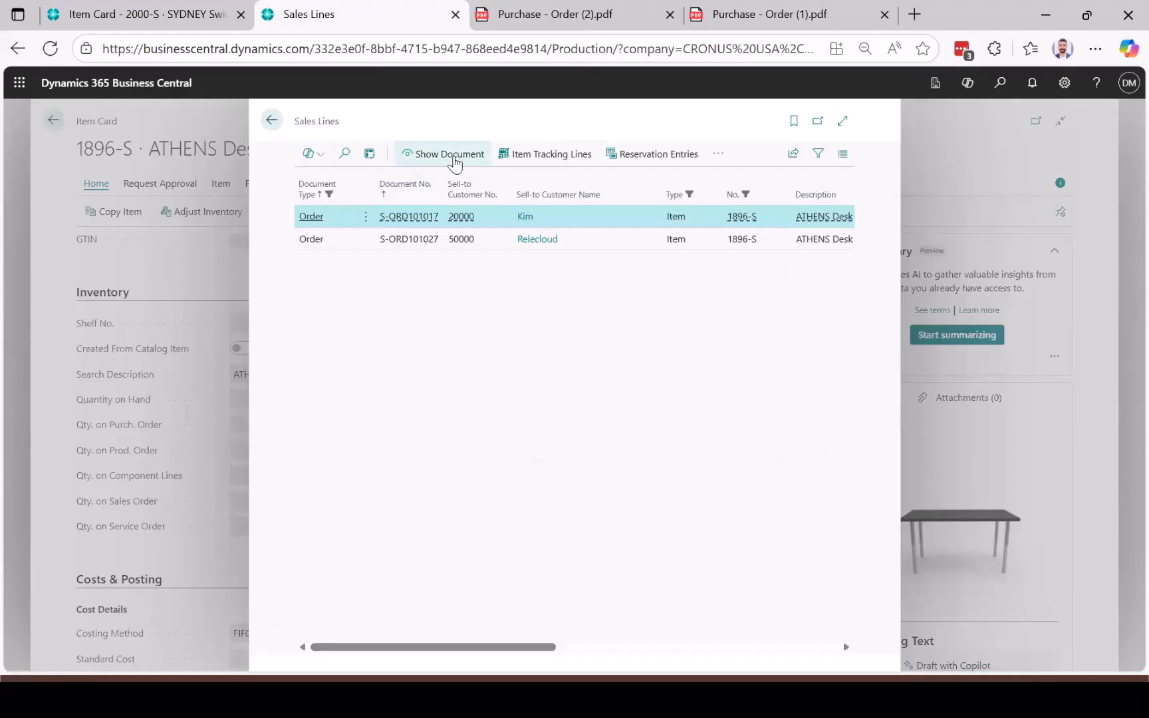
{"action": "left_click", "coordinate": [454, 158]}
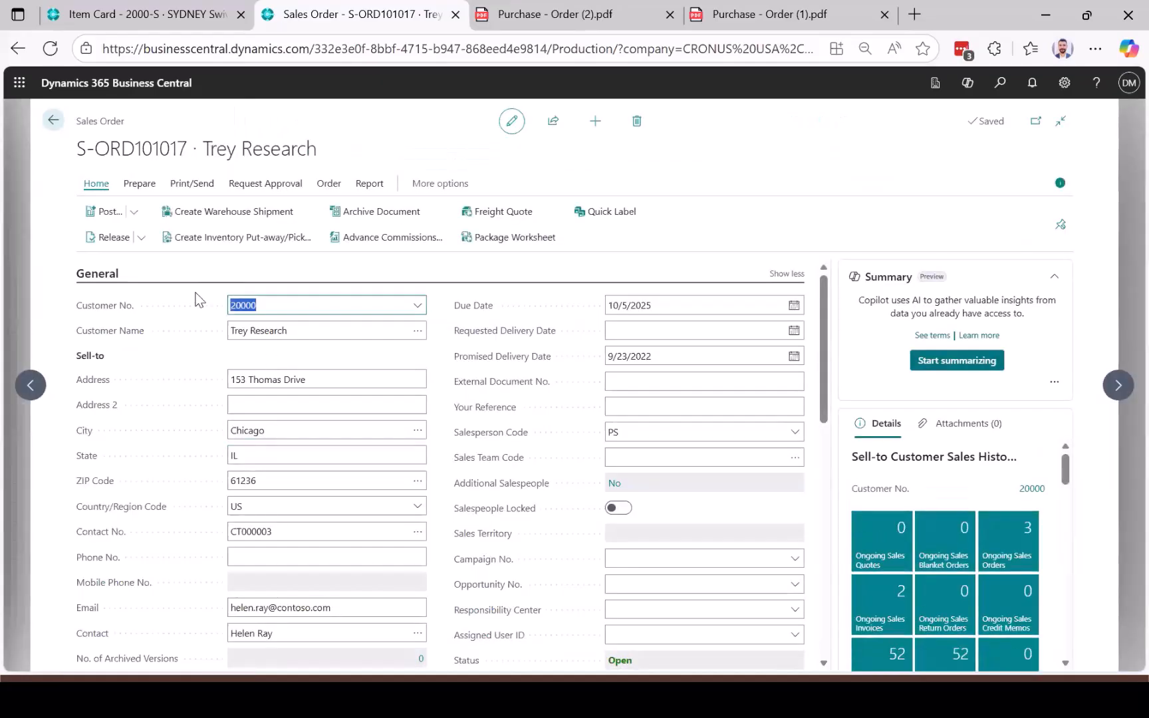
Examine the ATHENS Desk line on the Trey Research sales order, including its planned delivery, planned shipment and shipment dates
{"action": "scroll", "coordinate": [199, 319], "scroll_direction": "down", "scroll_amount": 3}
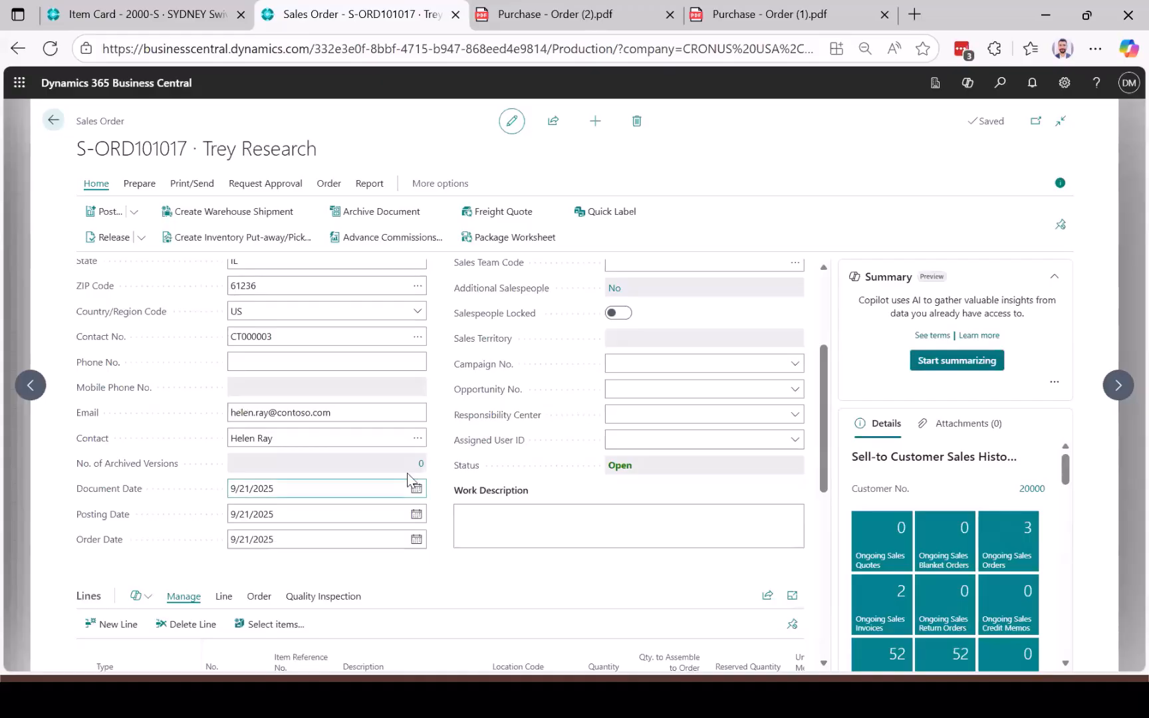
{"action": "scroll", "coordinate": [421, 479], "scroll_direction": "down", "scroll_amount": 2}
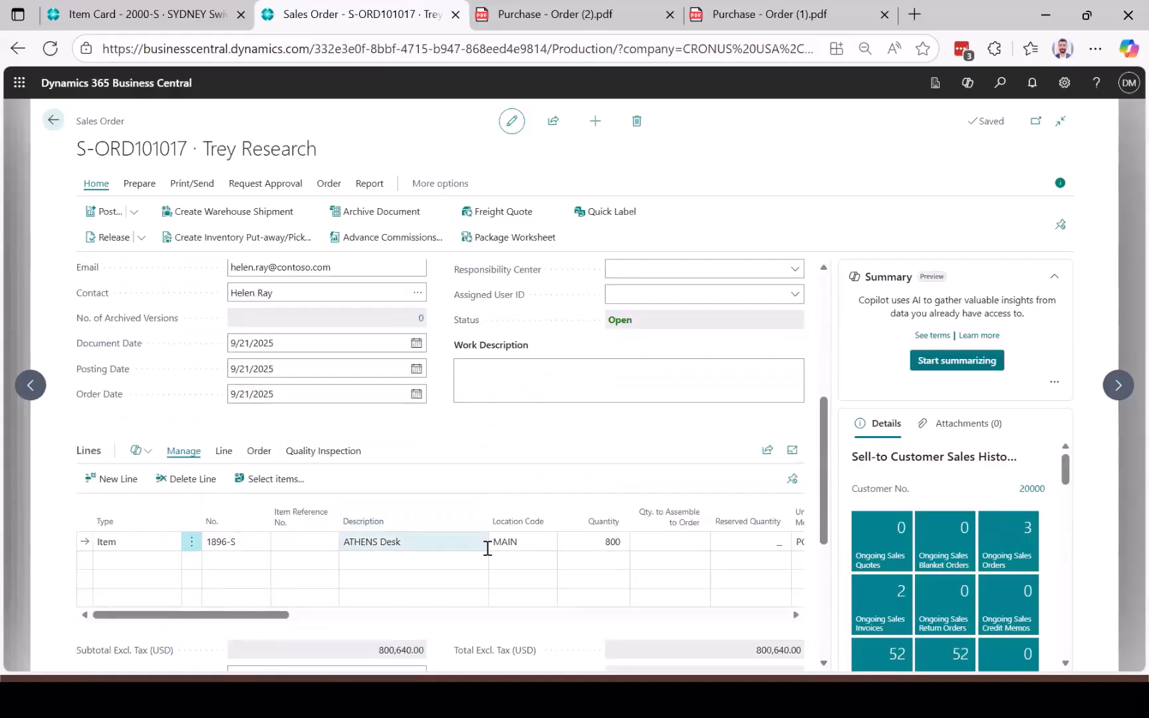
{"action": "scroll", "coordinate": [488, 547], "scroll_direction": "right", "scroll_amount": 5}
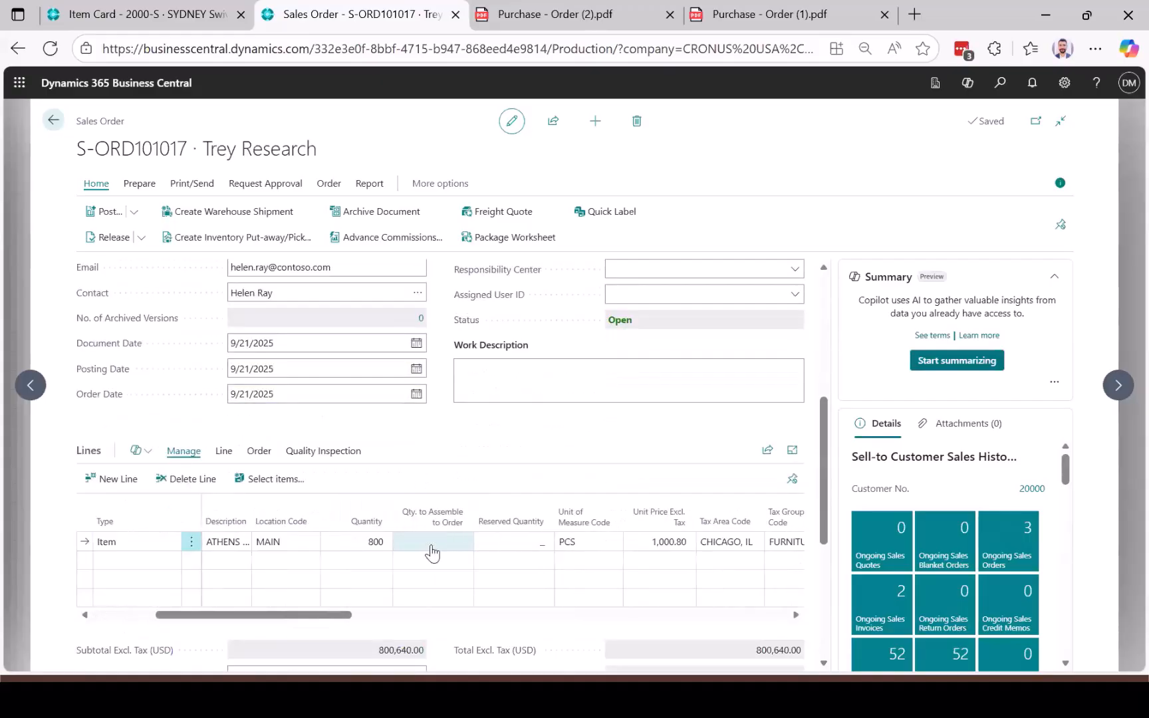
{"action": "scroll", "coordinate": [432, 545], "scroll_direction": "right", "scroll_amount": 8}
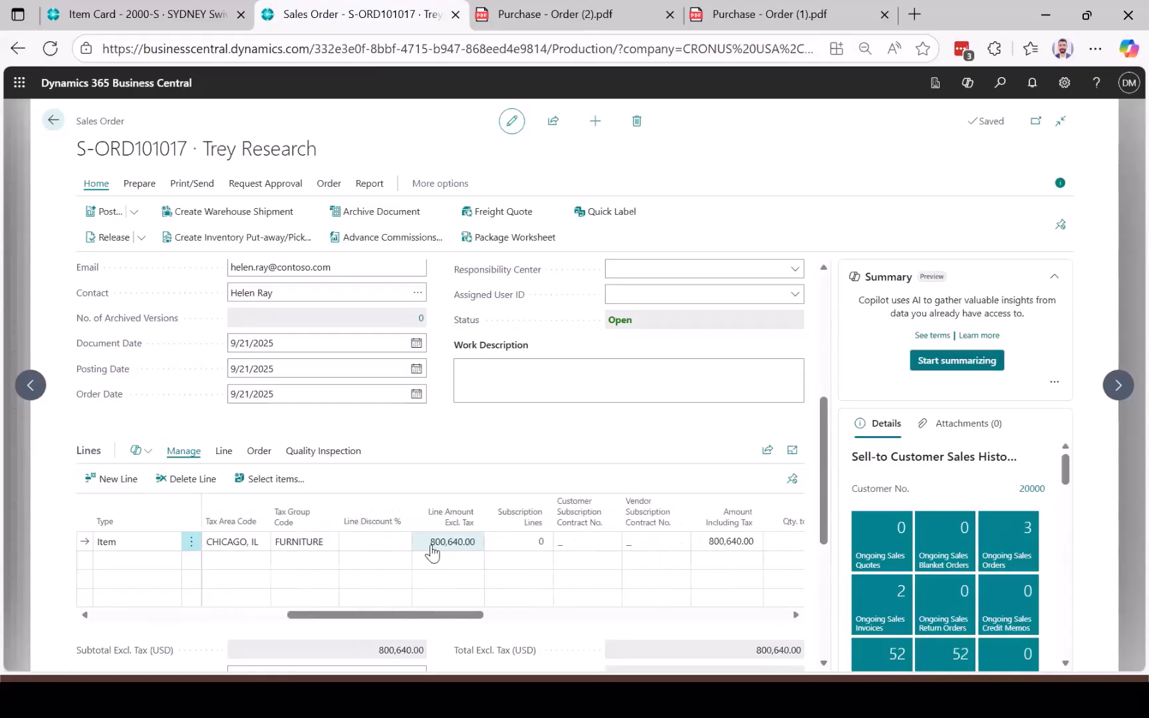
{"action": "scroll", "coordinate": [431, 548], "scroll_direction": "right", "scroll_amount": 8}
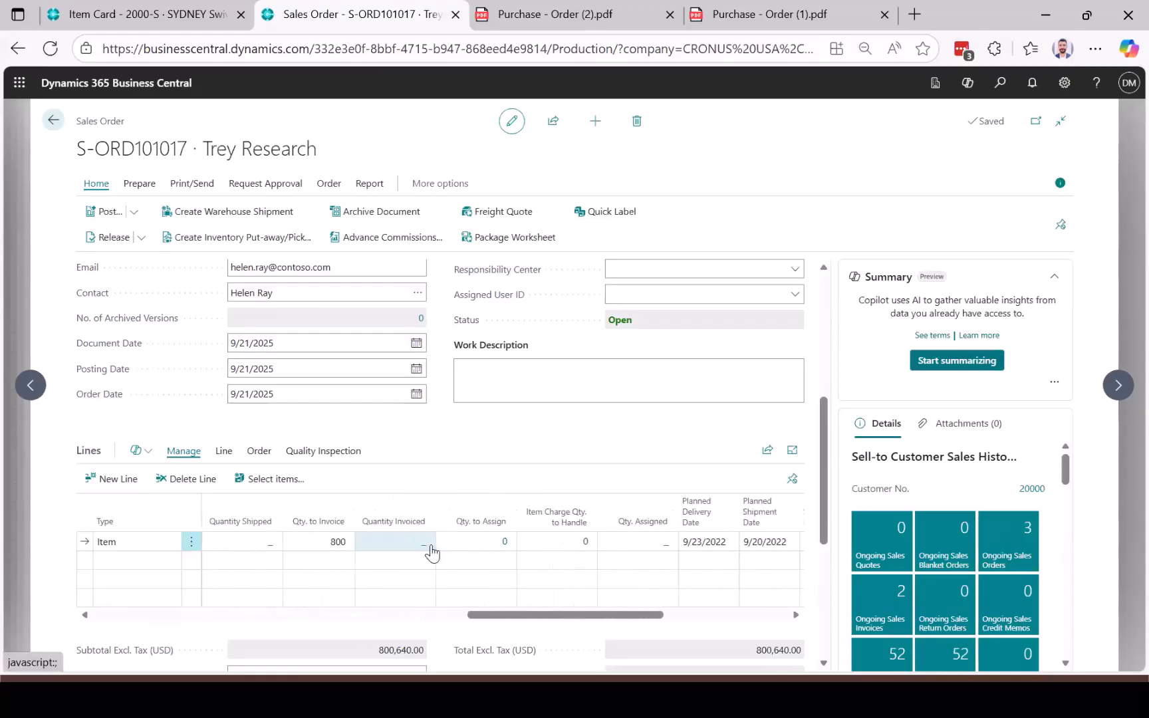
{"action": "left_click", "coordinate": [512, 539]}
{"action": "left_click", "coordinate": [490, 541]}
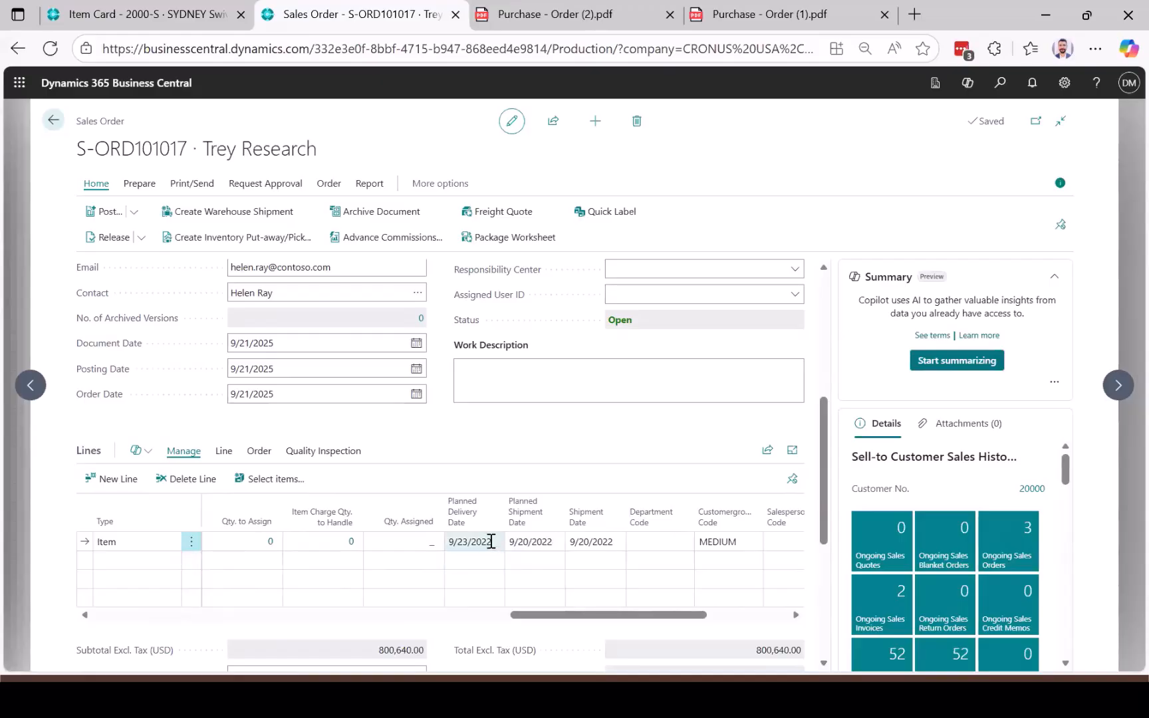
Set the planned shipment date of the Trey Research order's ATHENS Desk line to 10/20/2025
{"action": "left_click", "coordinate": [527, 541]}
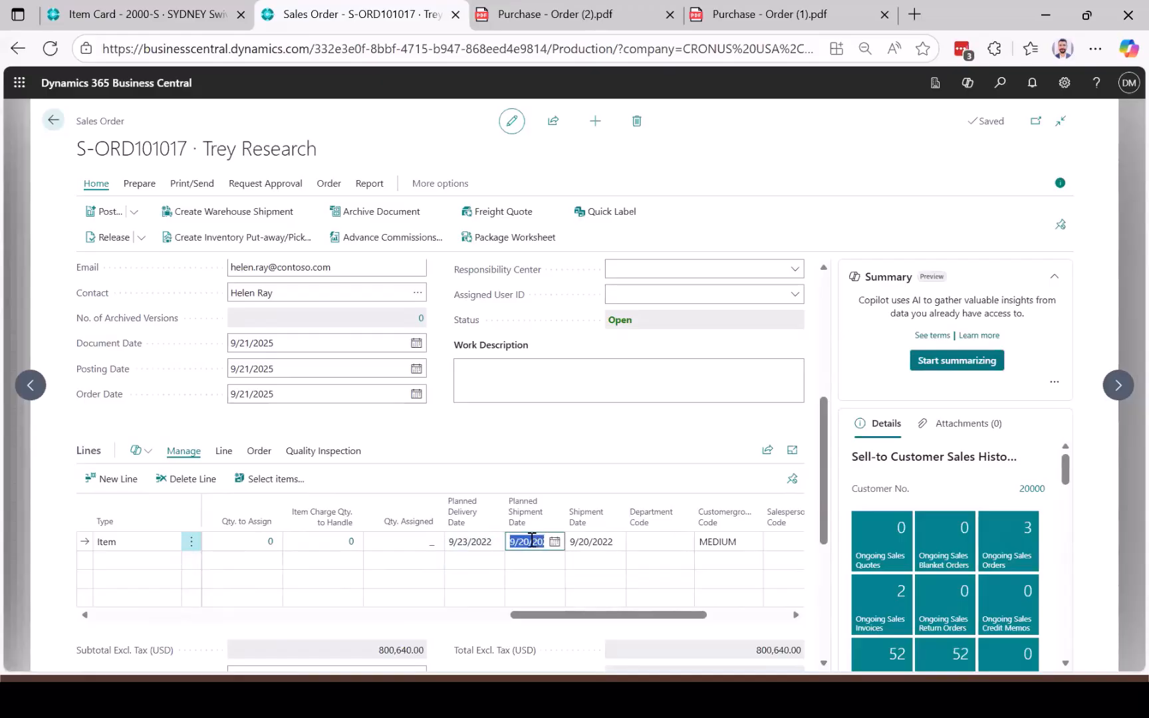
{"action": "left_click", "coordinate": [528, 541]}
{"action": "left_click_drag", "start_coordinate": [528, 541], "coordinate": [504, 541]}
{"action": "type", "text": "10"}
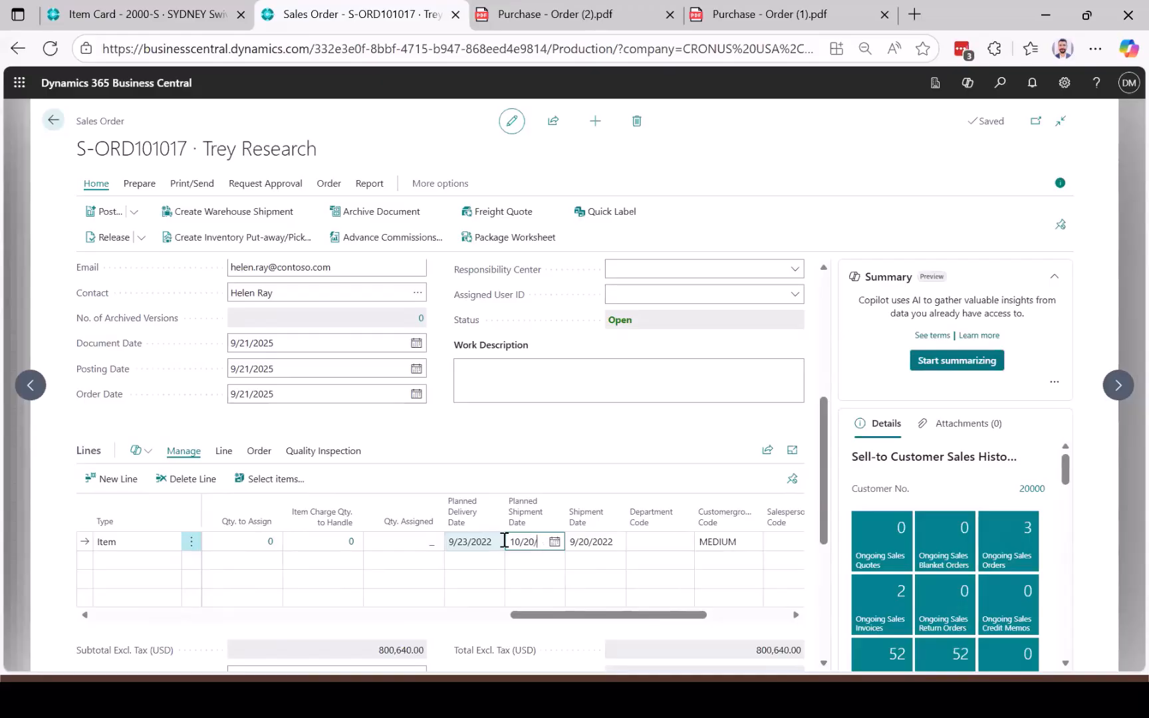
{"action": "type", "text": "25"}
{"action": "key", "text": "Tab"}
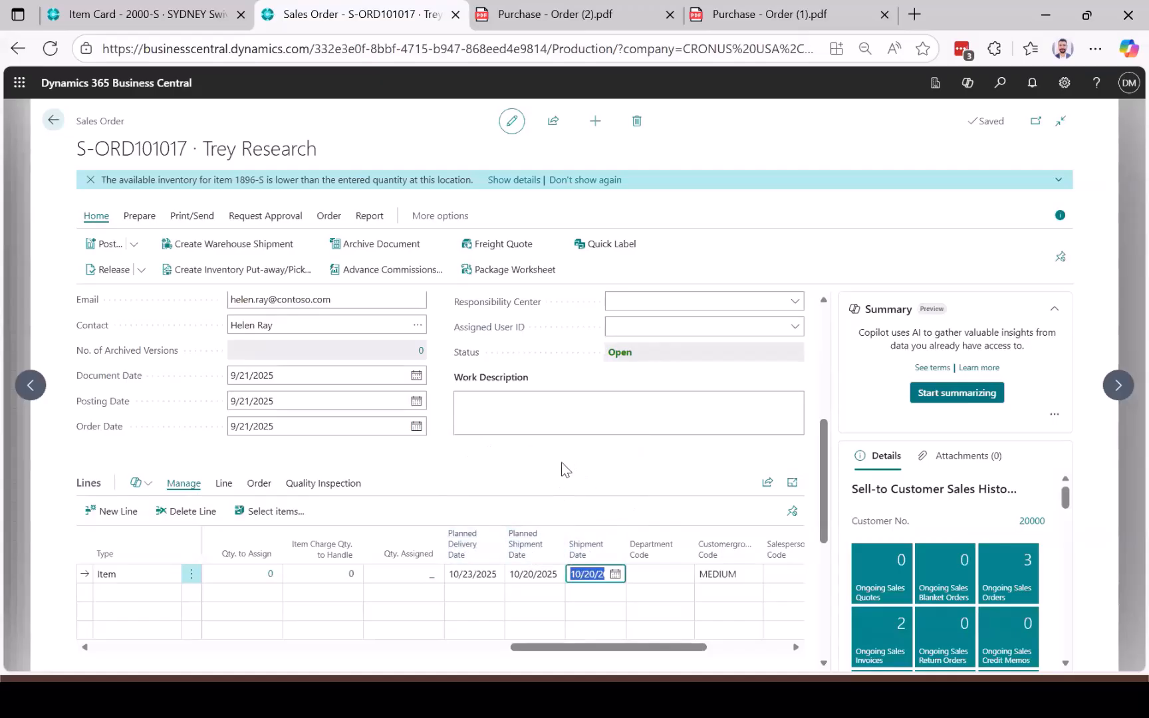
Release the Trey Research sales order and return to the item's sales lines
{"action": "scroll", "coordinate": [561, 462], "scroll_direction": "up", "scroll_amount": 3}
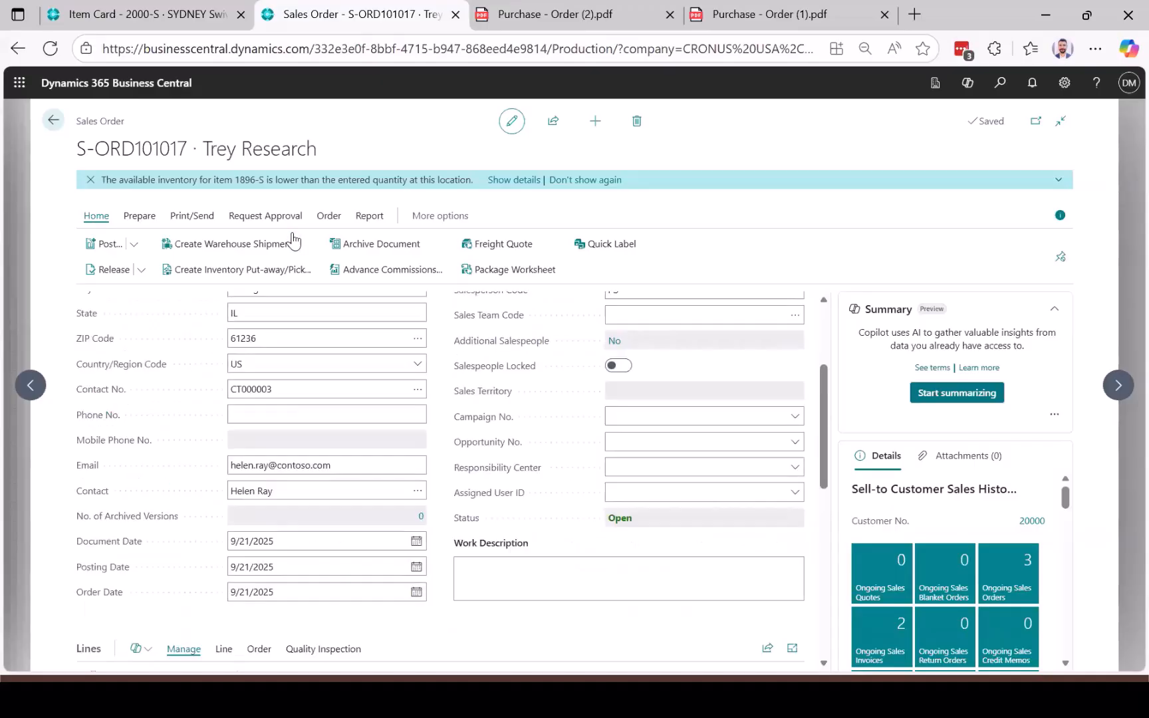
{"action": "left_click", "coordinate": [109, 273]}
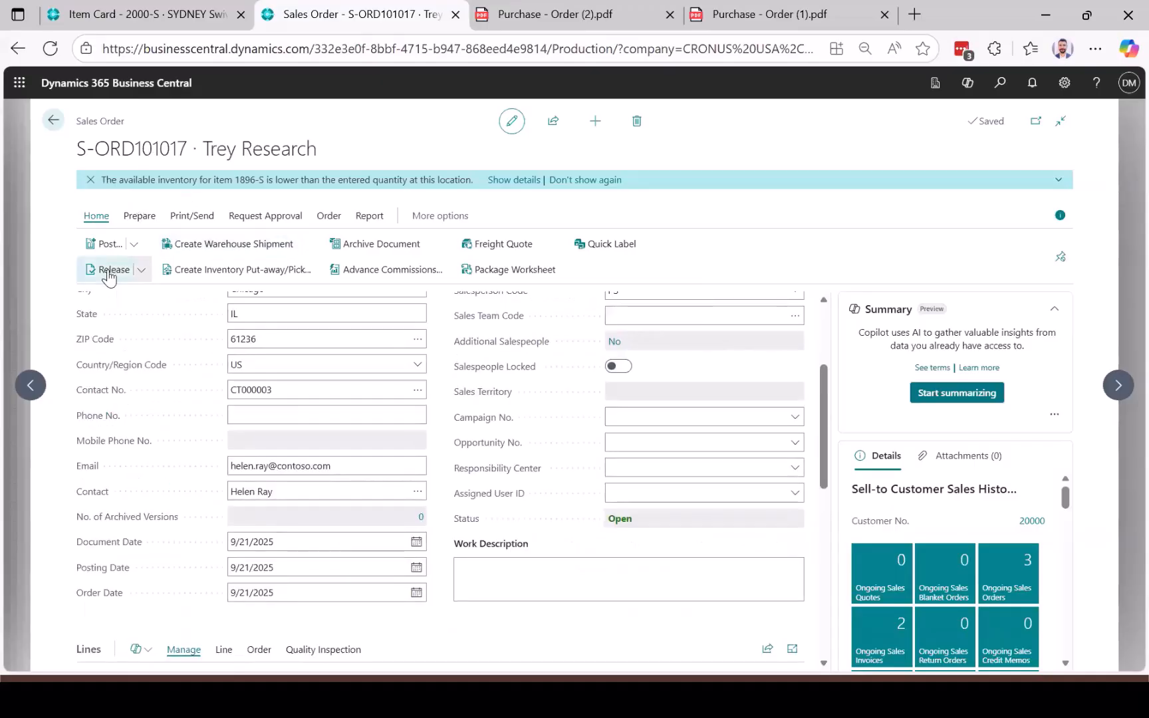
{"action": "left_click", "coordinate": [53, 121]}
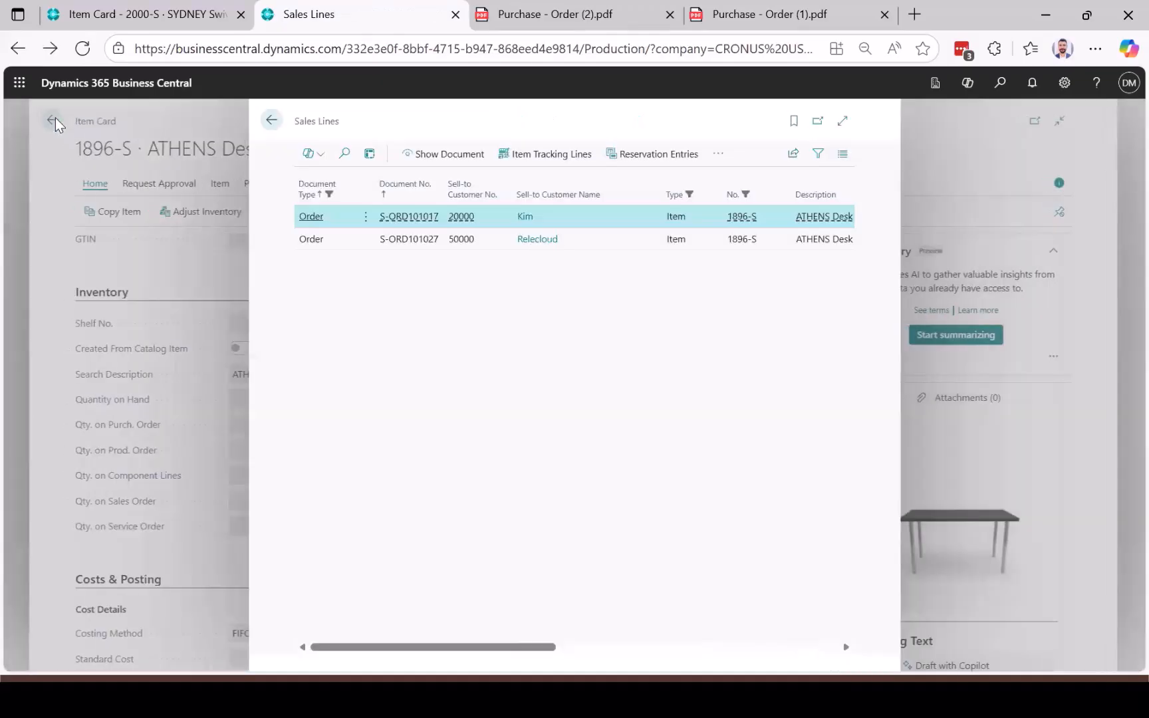
Show the sales document behind the second ATHENS Desk sales line, for customer Relecloud
{"action": "left_click", "coordinate": [316, 247]}
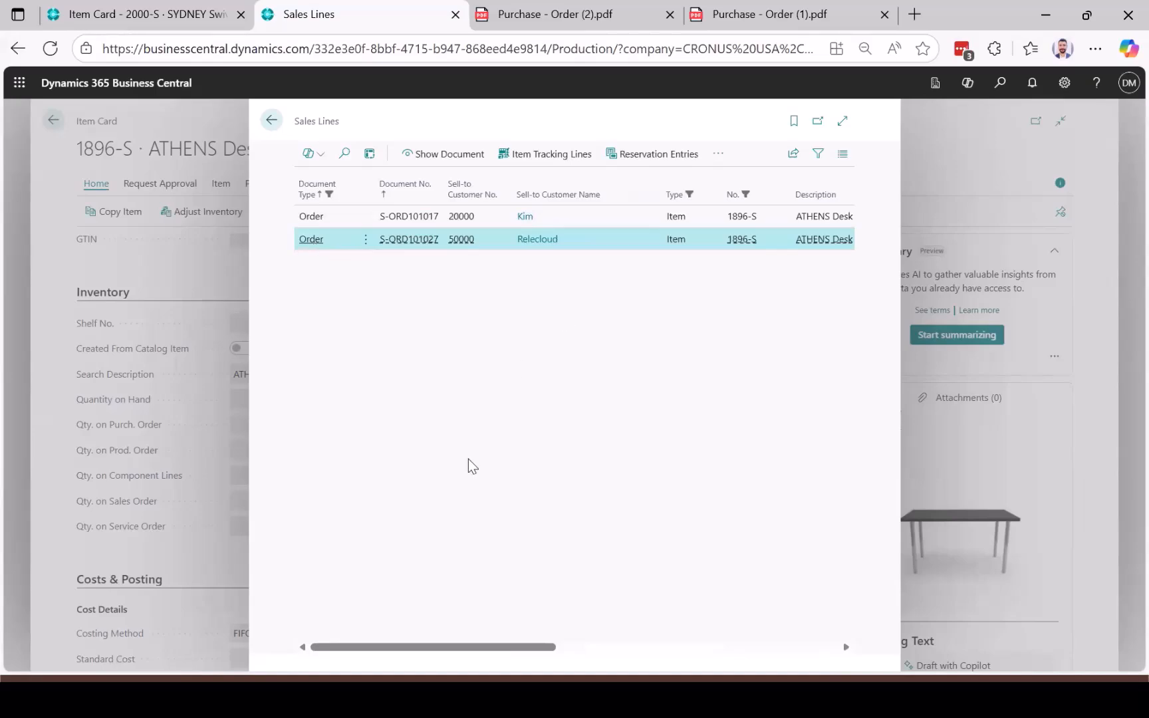
{"action": "scroll", "coordinate": [472, 465], "scroll_direction": "right", "scroll_amount": 5}
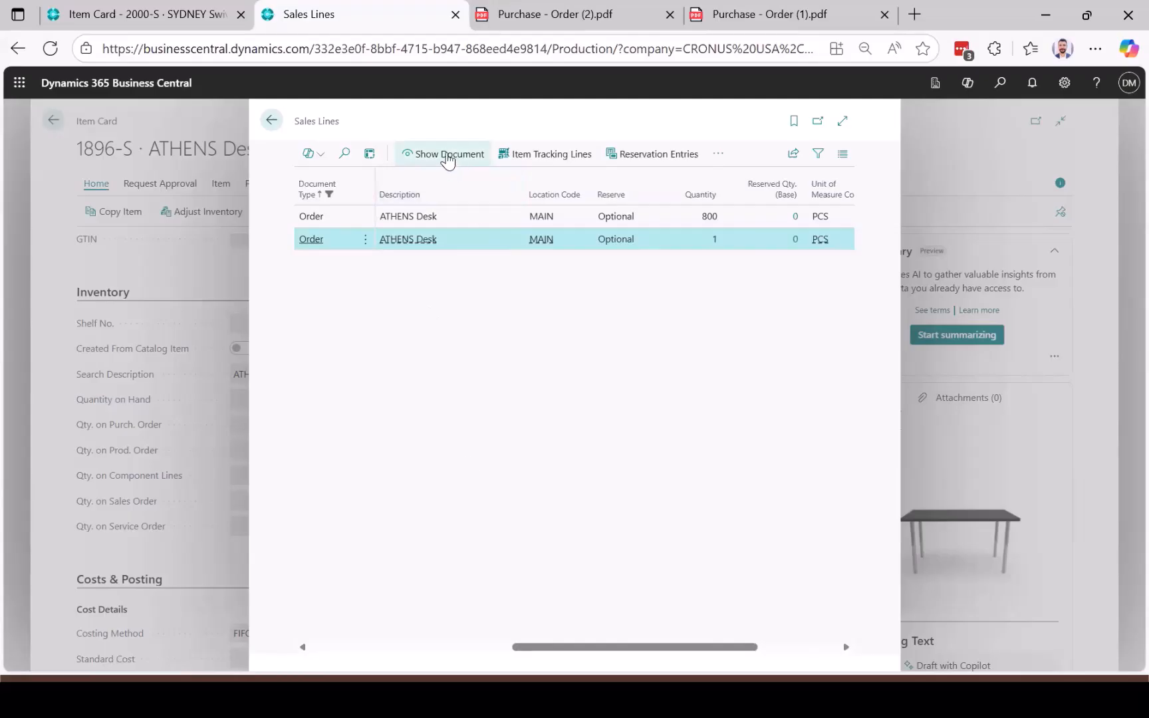
{"action": "left_click", "coordinate": [448, 157]}
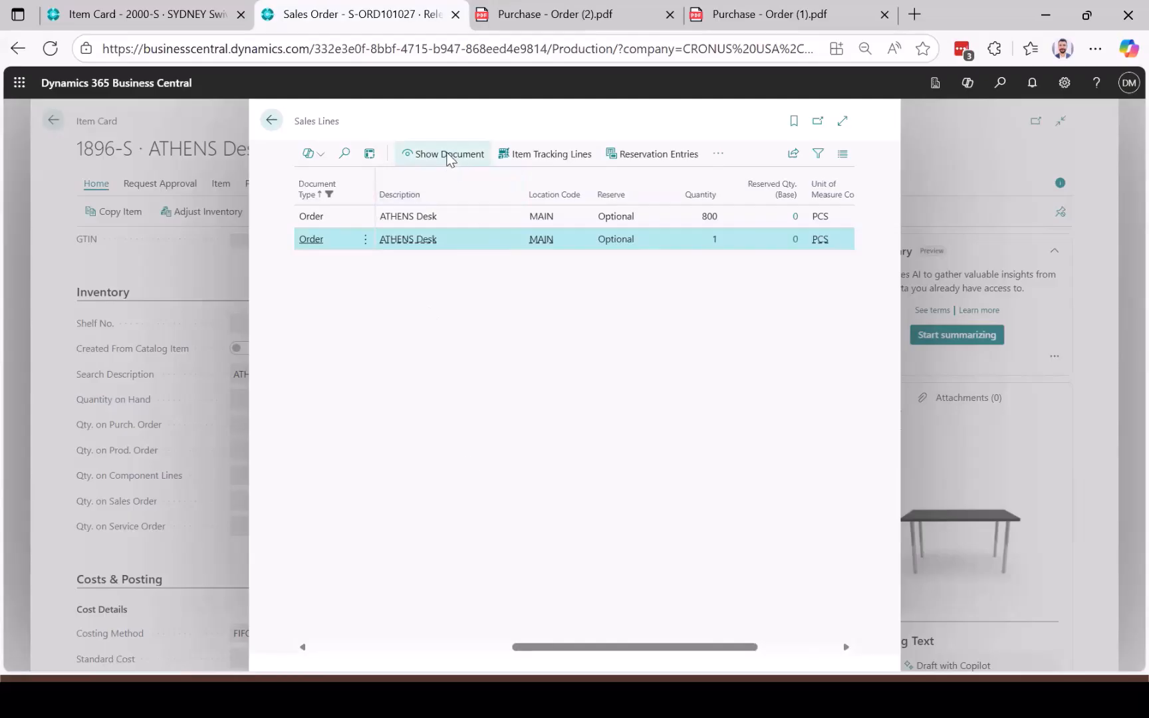
Set the Relecloud order's document, posting and order dates to 11/11/2025, and acknowledge the price and discount notice
{"action": "scroll", "coordinate": [374, 590], "scroll_direction": "down", "scroll_amount": 4}
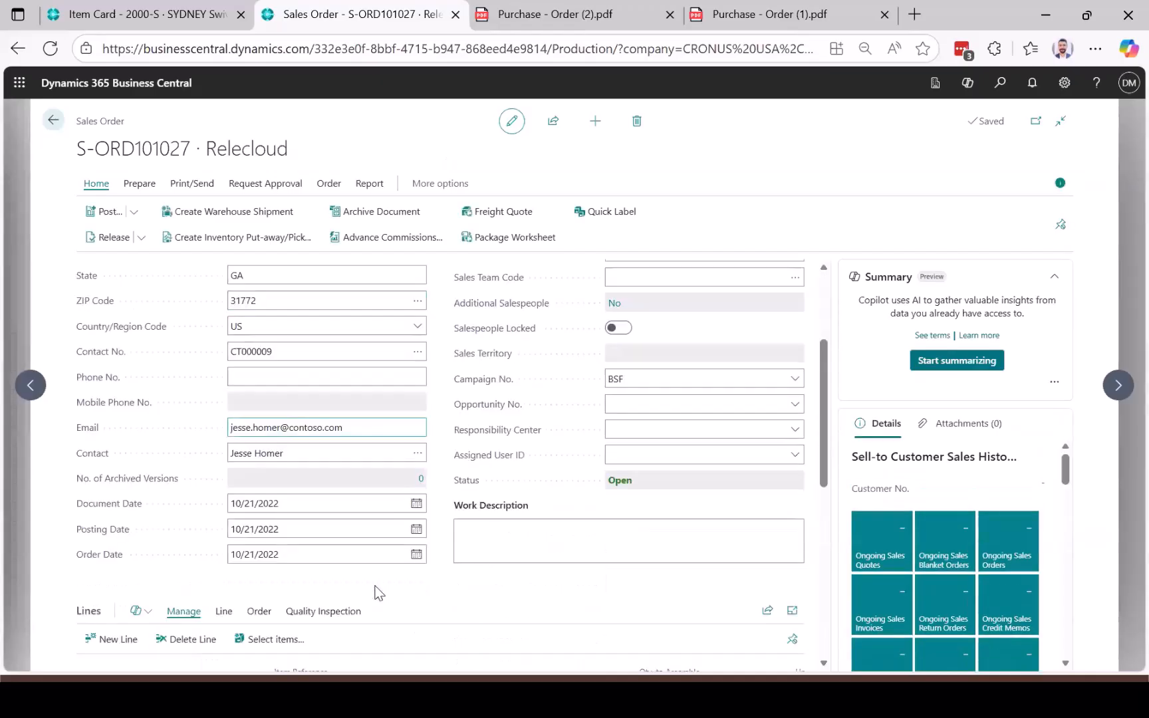
{"action": "left_click", "coordinate": [317, 454]}
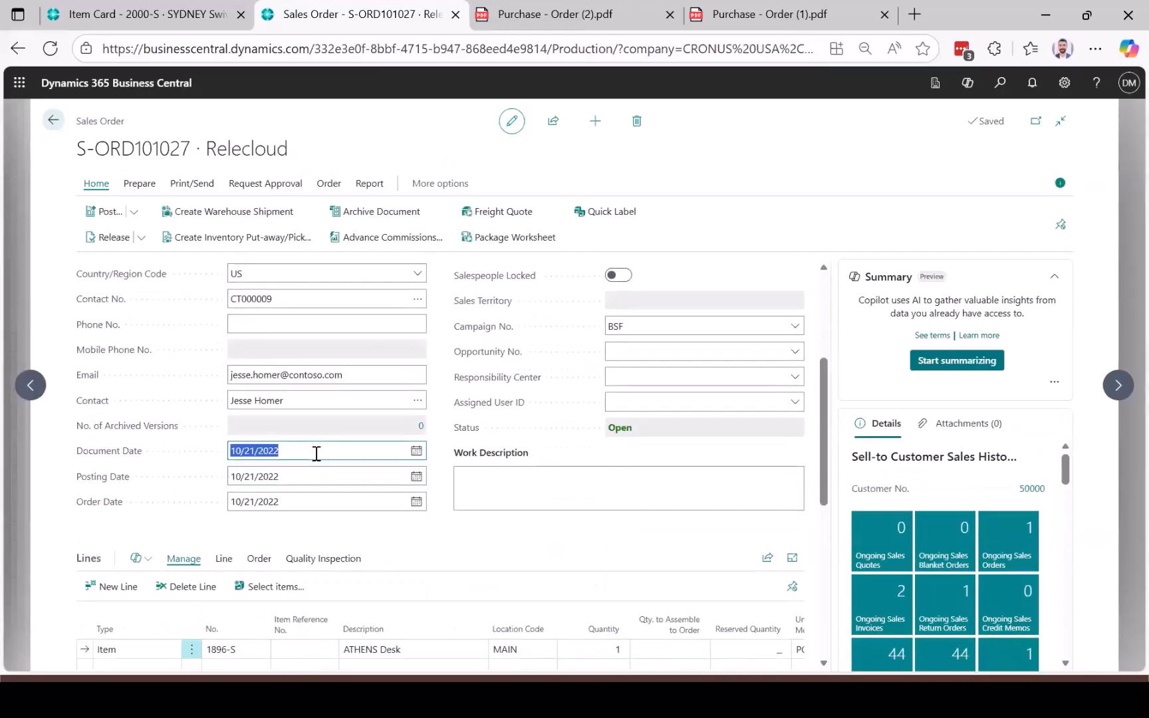
{"action": "type", "text": "10"}
{"action": "type", "text": "/11/2"}
{"action": "key", "text": "Tab"}
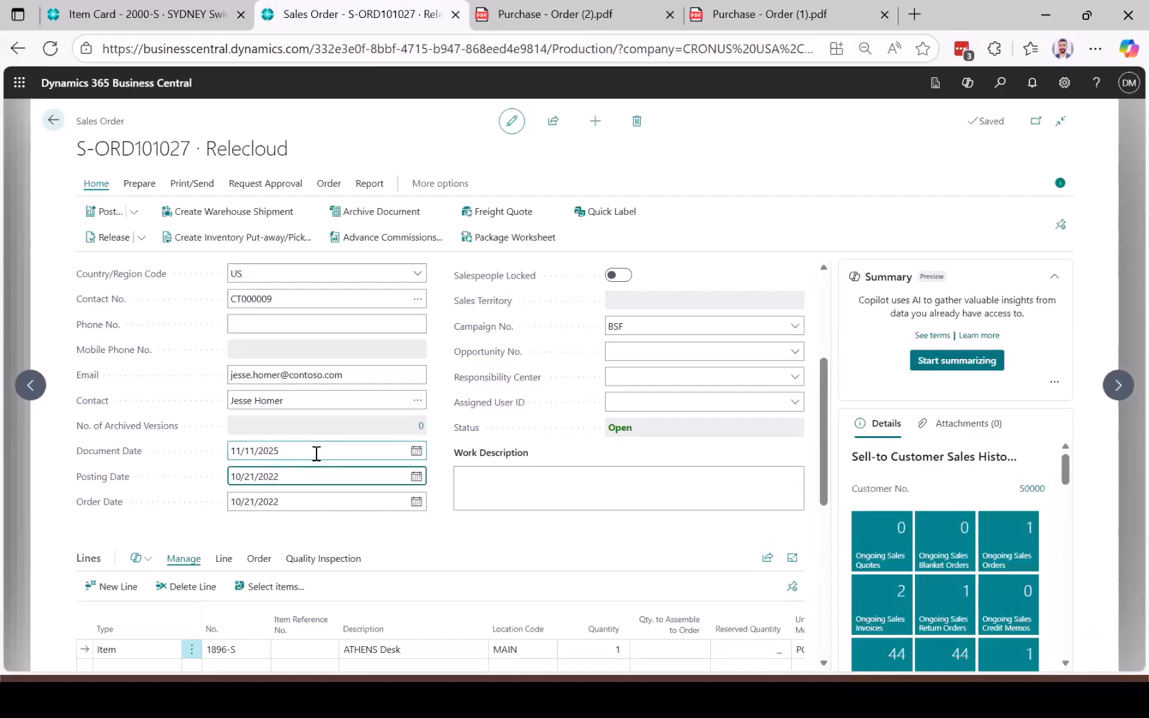
{"action": "left_click", "coordinate": [316, 453]}
{"action": "key", "text": "ctrl+c"}
{"action": "key", "text": "Tab"}
{"action": "key", "text": "ctrl+v"}
{"action": "key", "text": "Tab"}
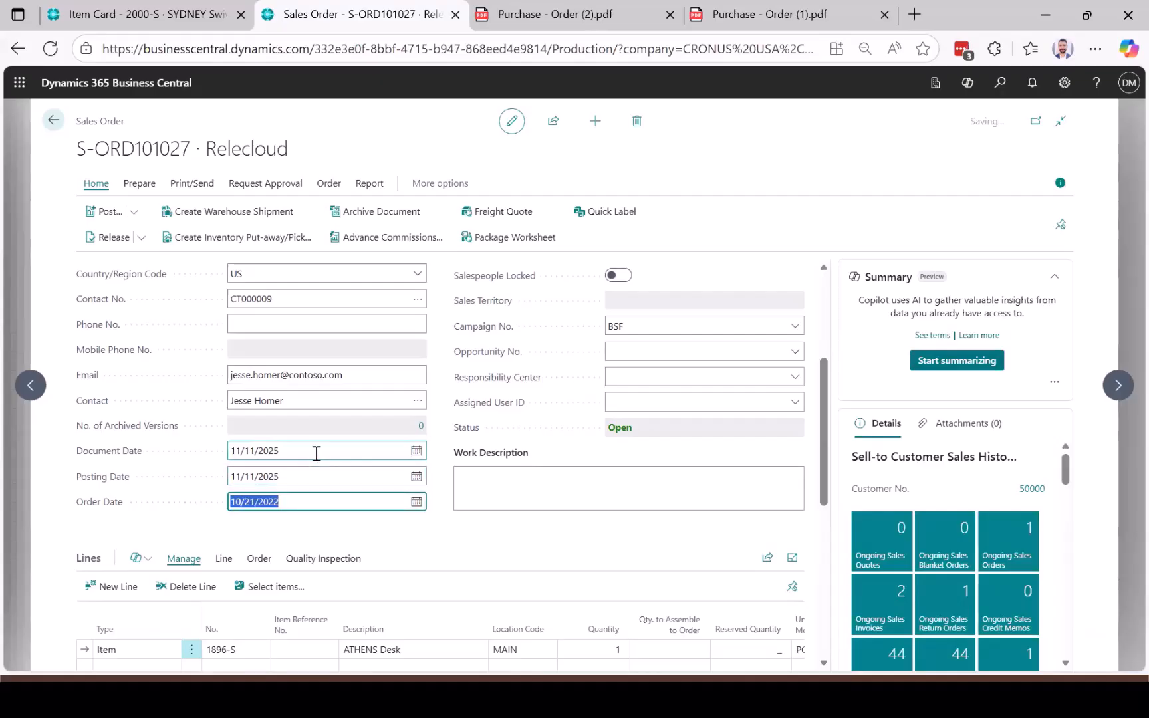
{"action": "key", "text": "ctrl+v"}
{"action": "key", "text": "Tab"}
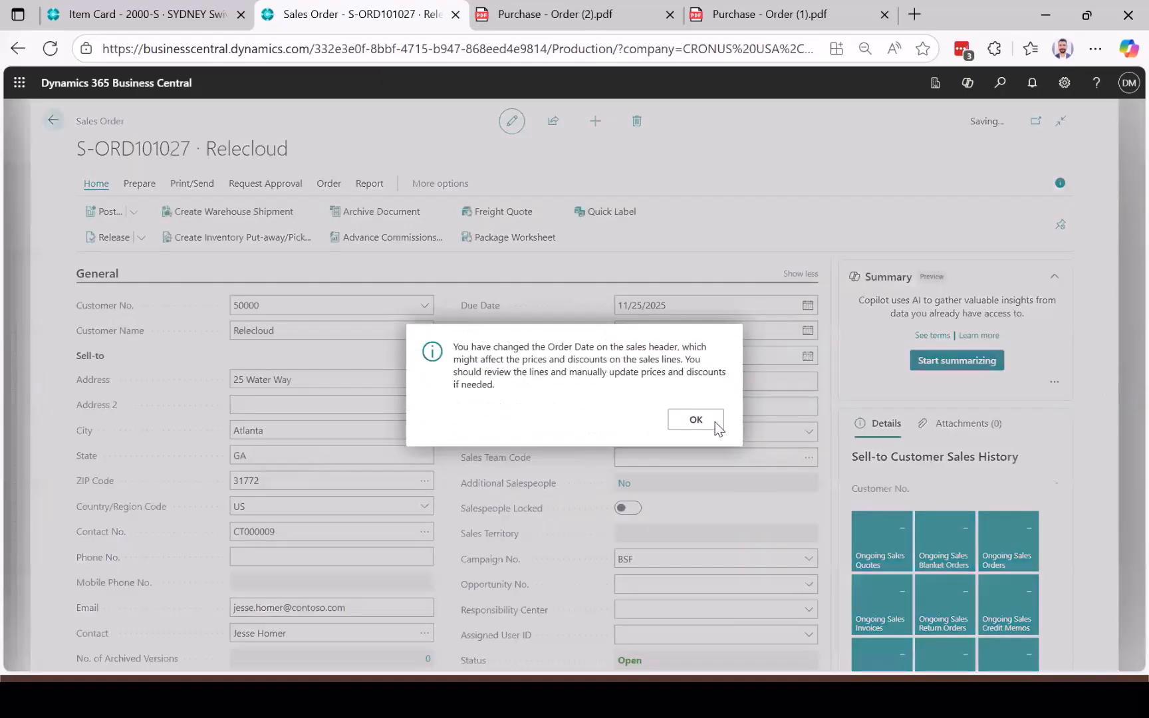
{"action": "left_click", "coordinate": [702, 423]}
Set the requested delivery date to 12/1/2025 and the promised delivery date to 11/30/2025, updating the order lines for both
{"action": "left_click", "coordinate": [715, 303]}
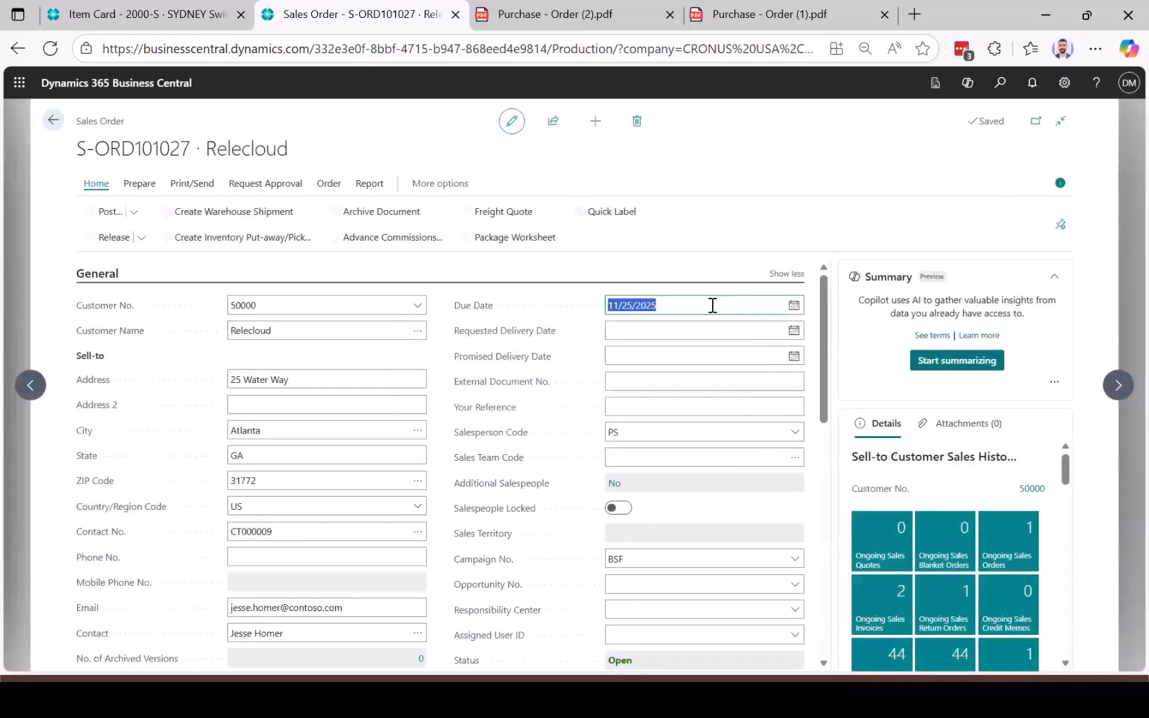
{"action": "left_click", "coordinate": [642, 328]}
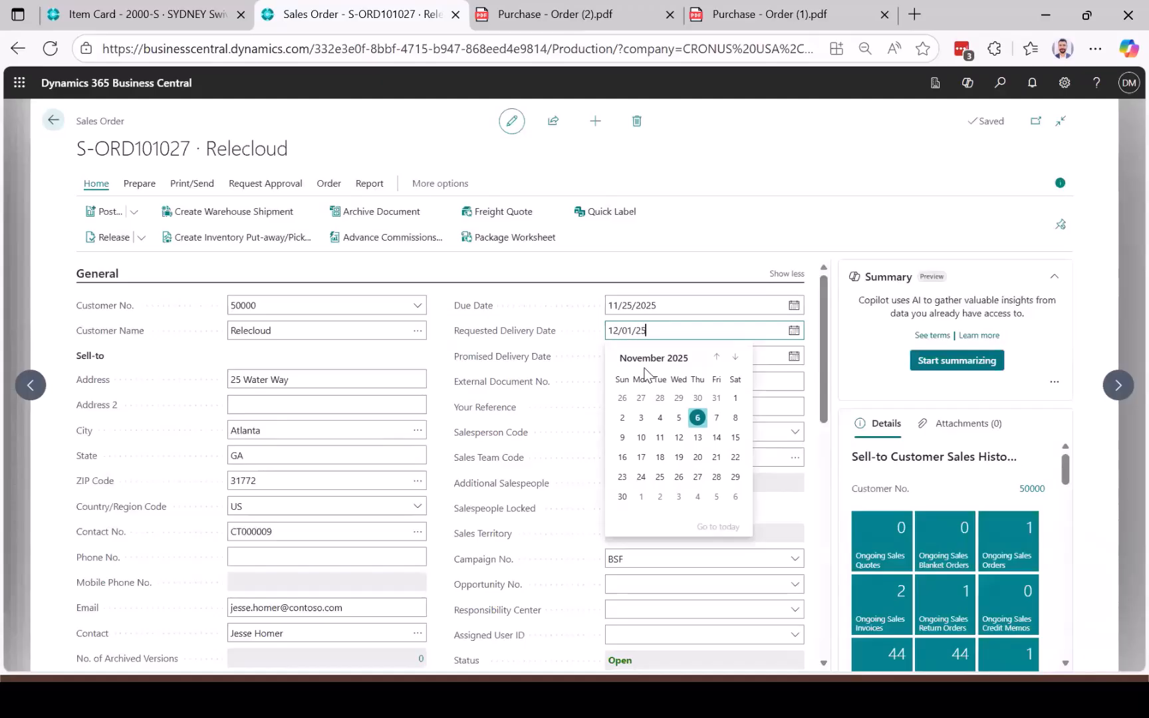
{"action": "type", "text": "12/01/25"}
{"action": "key", "text": "Tab"}
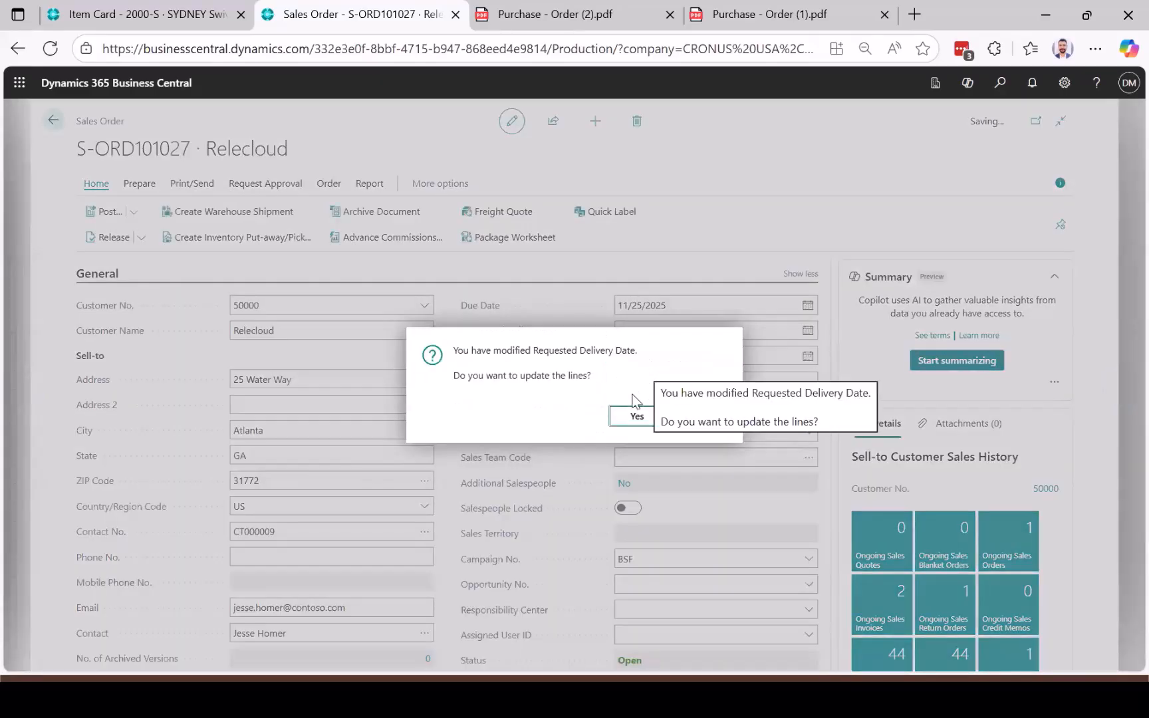
{"action": "left_click", "coordinate": [627, 417]}
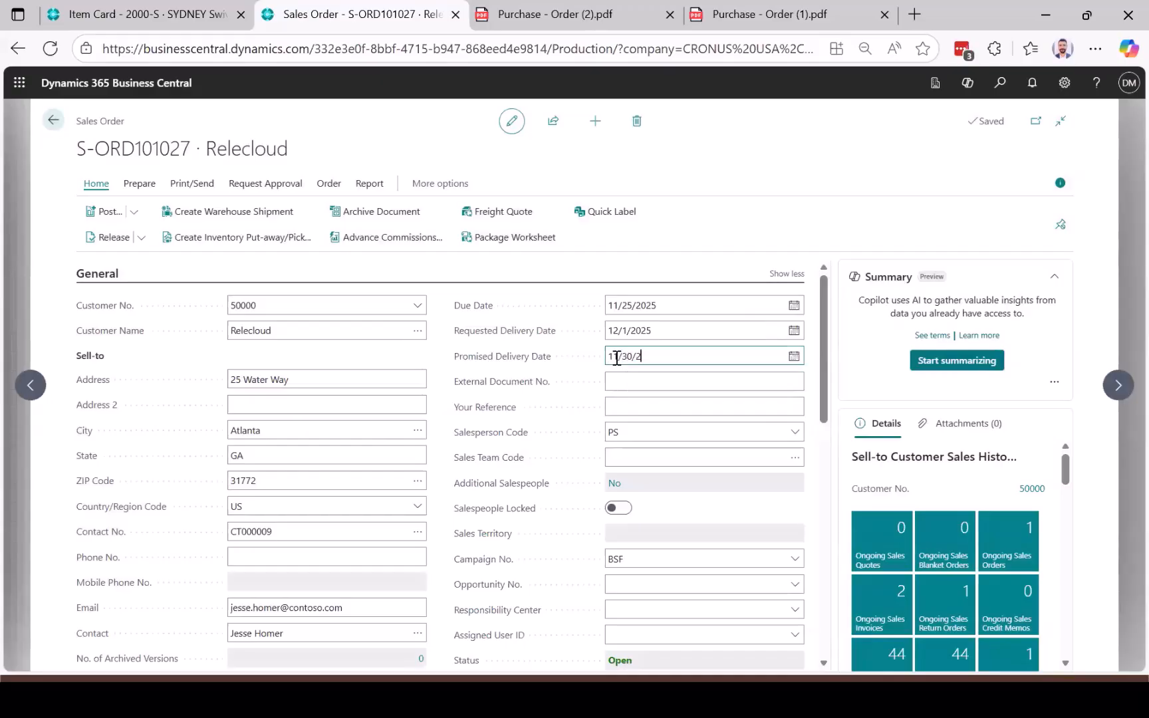
{"action": "scroll", "coordinate": [467, 469], "scroll_direction": "down", "scroll_amount": 4}
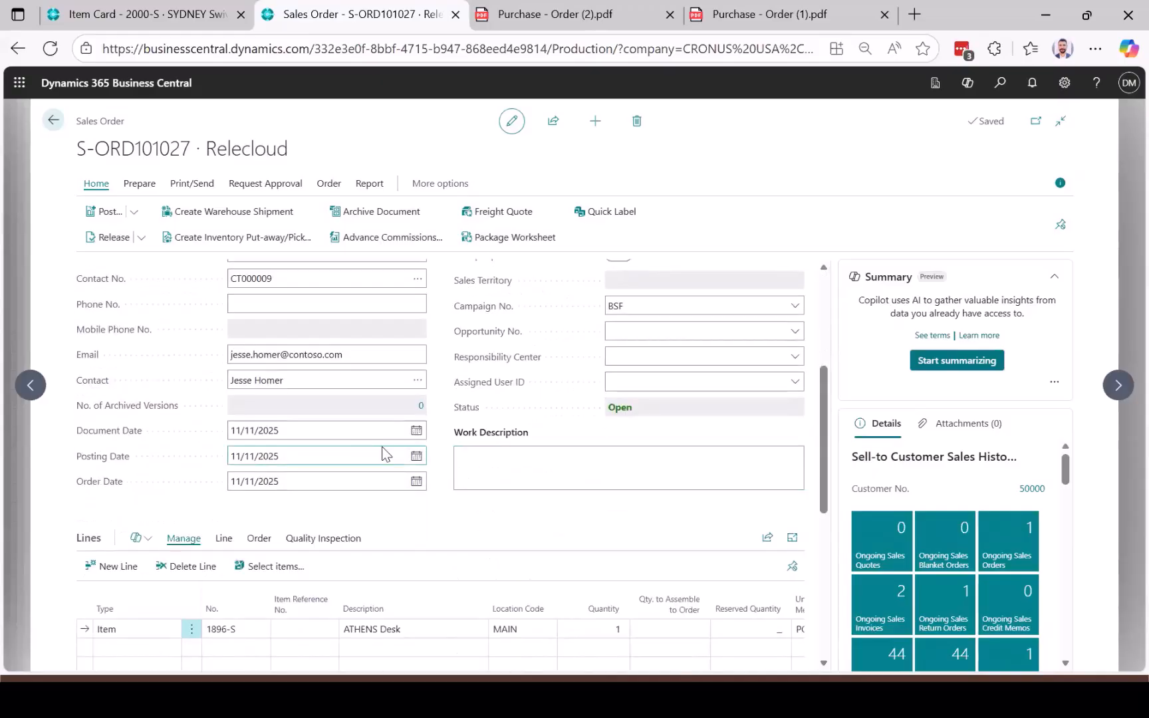
{"action": "left_click", "coordinate": [349, 434]}
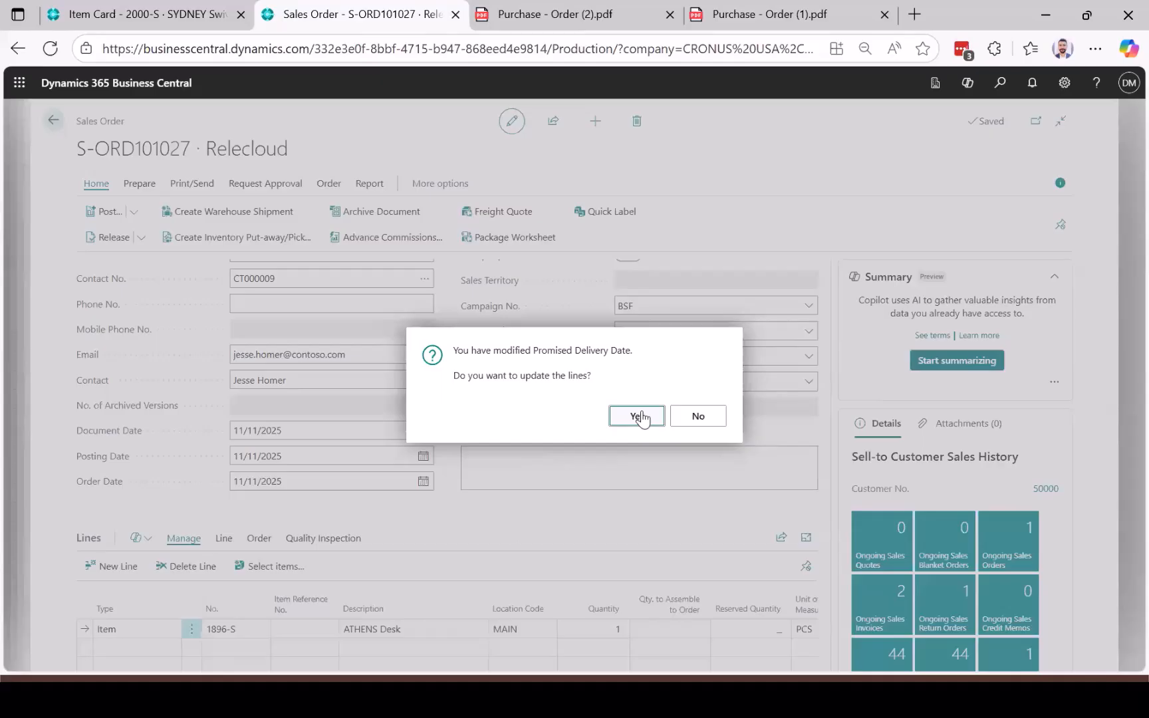
{"action": "left_click", "coordinate": [638, 416]}
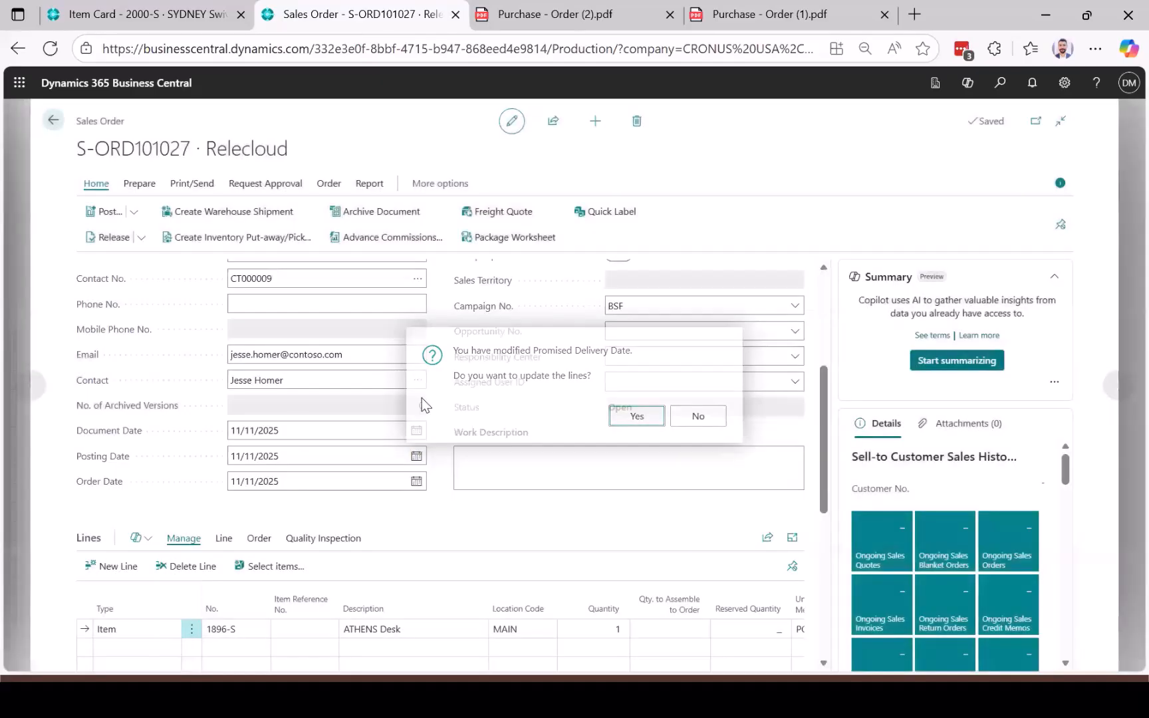
Set the Relecloud order's document, posting and order dates to 9/11/2025, and acknowledge the price and discount notice
{"action": "left_click", "coordinate": [310, 428]}
{"action": "left_click_drag", "start_coordinate": [309, 427], "coordinate": [212, 431]}
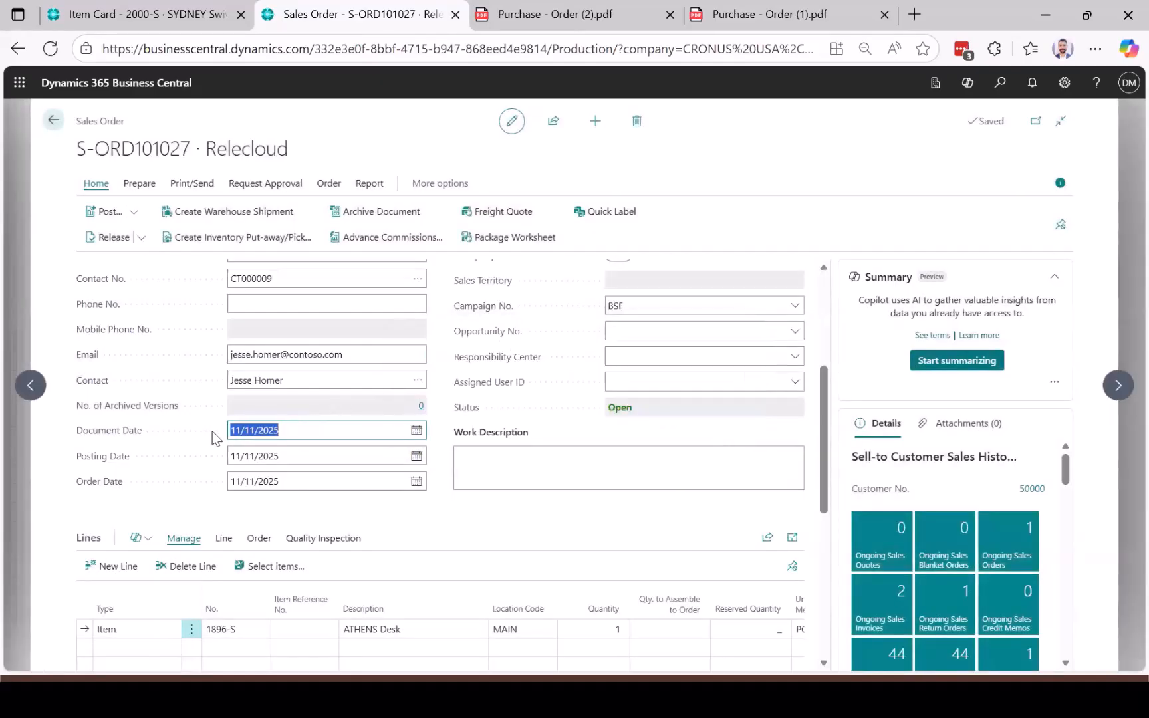
{"action": "type", "text": "9/11/1"}
{"action": "key", "text": "BackSpace"}
{"action": "type", "text": "25"}
{"action": "key", "text": "Tab"}
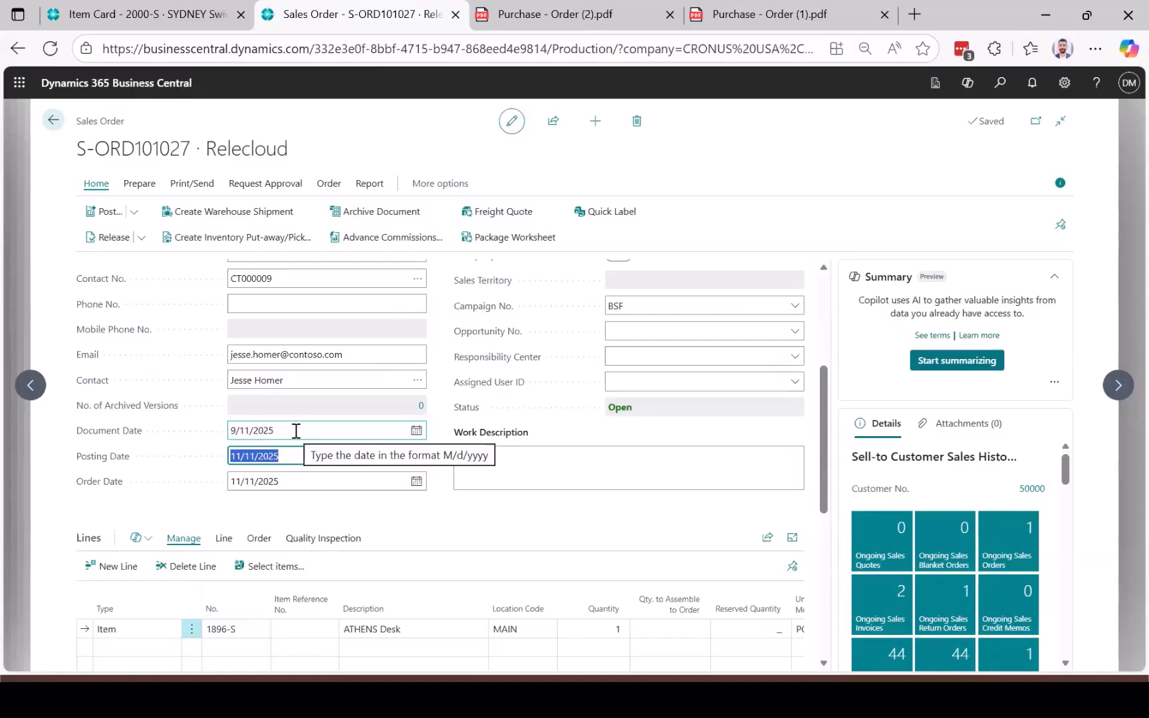
{"action": "key", "text": "shift+Tab"}
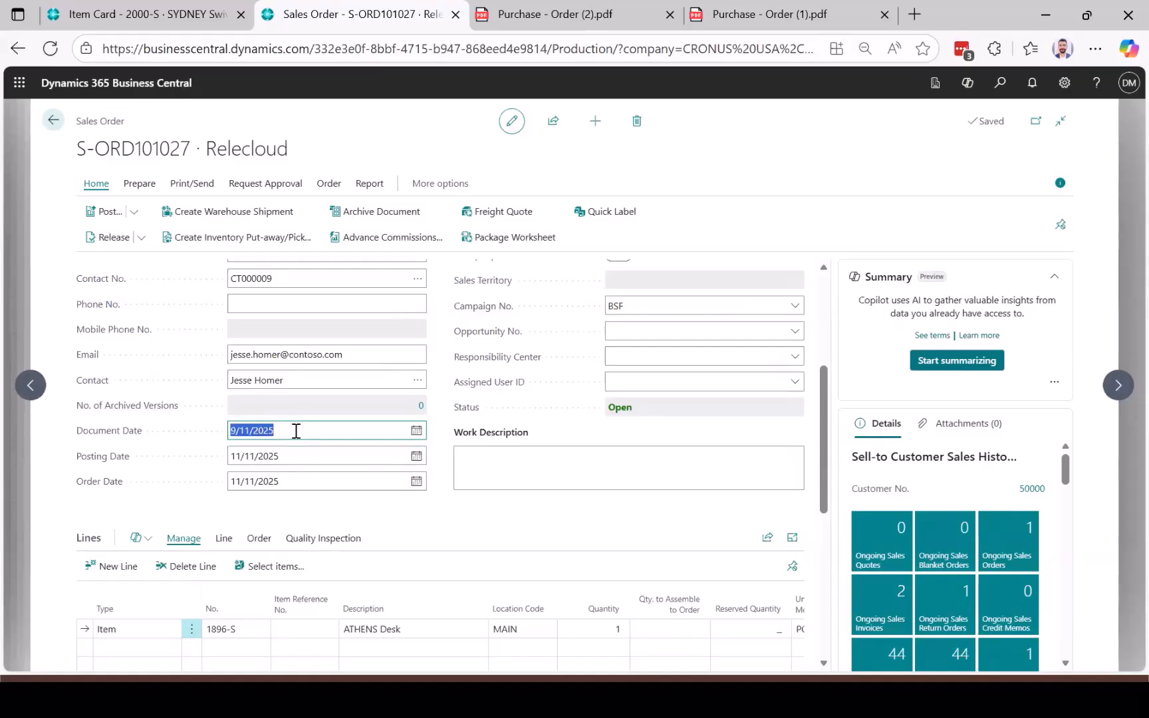
{"action": "key", "text": "ctrl+c"}
{"action": "key", "text": "Tab"}
{"action": "key", "text": "ctrl+v"}
{"action": "key", "text": "Tab"}
{"action": "key", "text": "ctrl+v"}
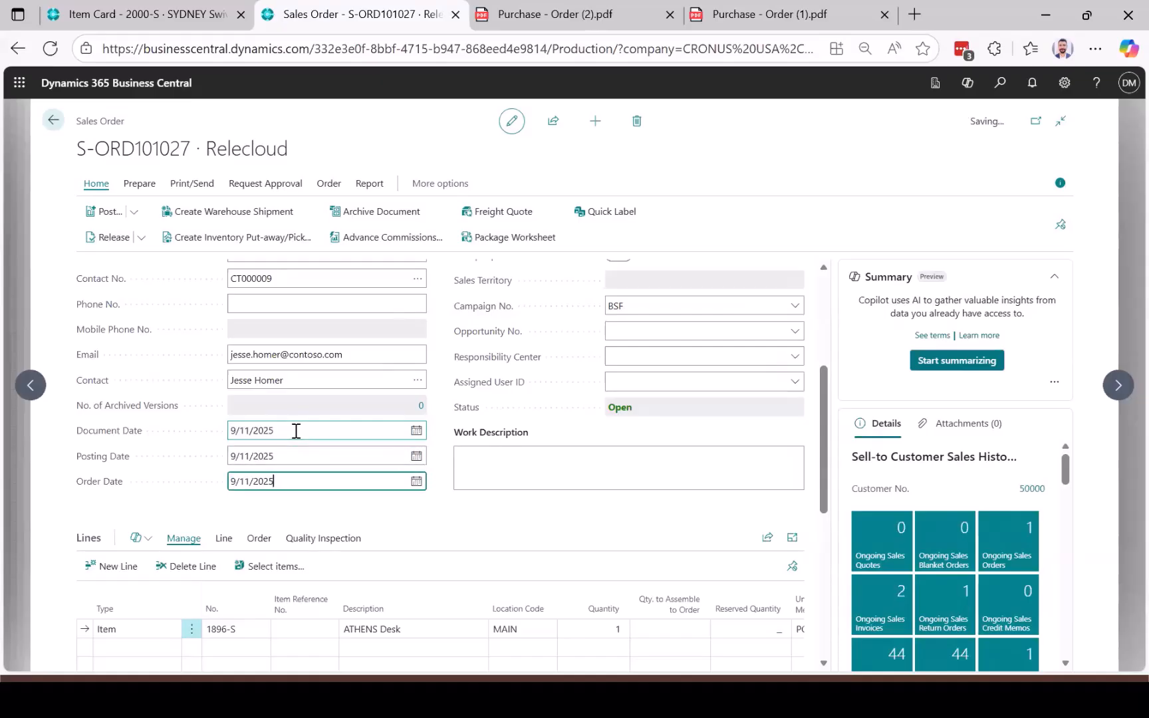
{"action": "key", "text": "Tab"}
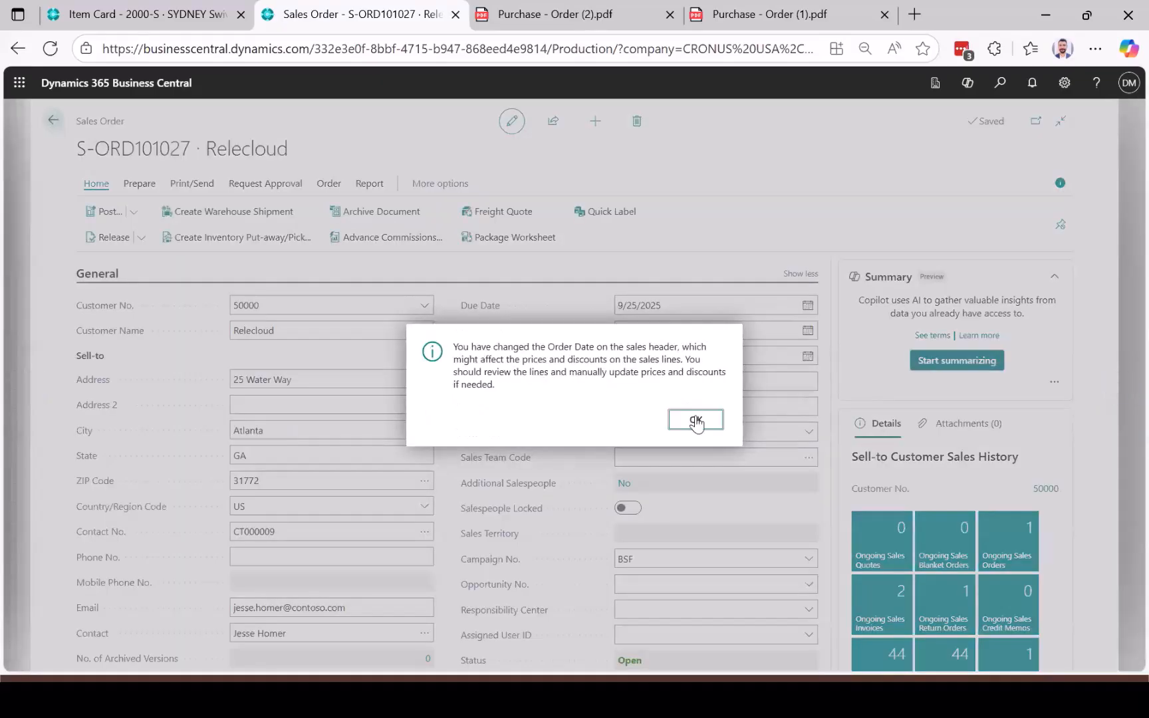
{"action": "left_click", "coordinate": [695, 421]}
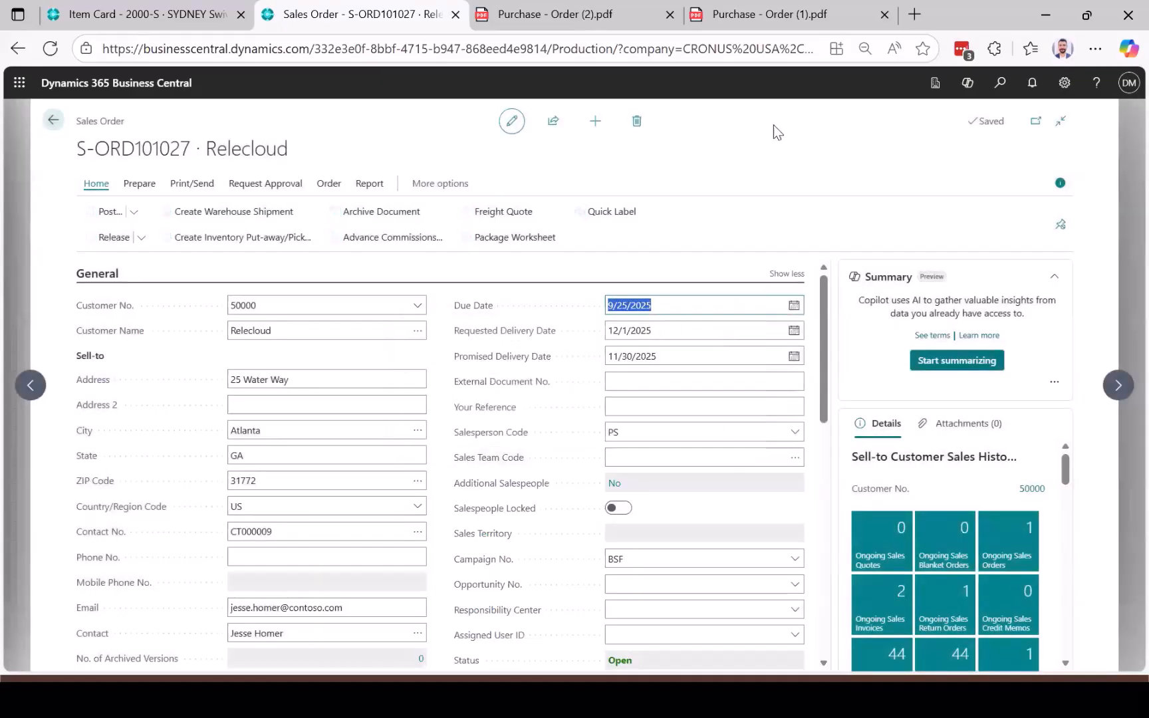
Set the ATHENS Desk line's quantity to 150, release the Relecloud sales order, and return to the item's sales lines
{"action": "scroll", "coordinate": [495, 466], "scroll_direction": "down", "scroll_amount": 5}
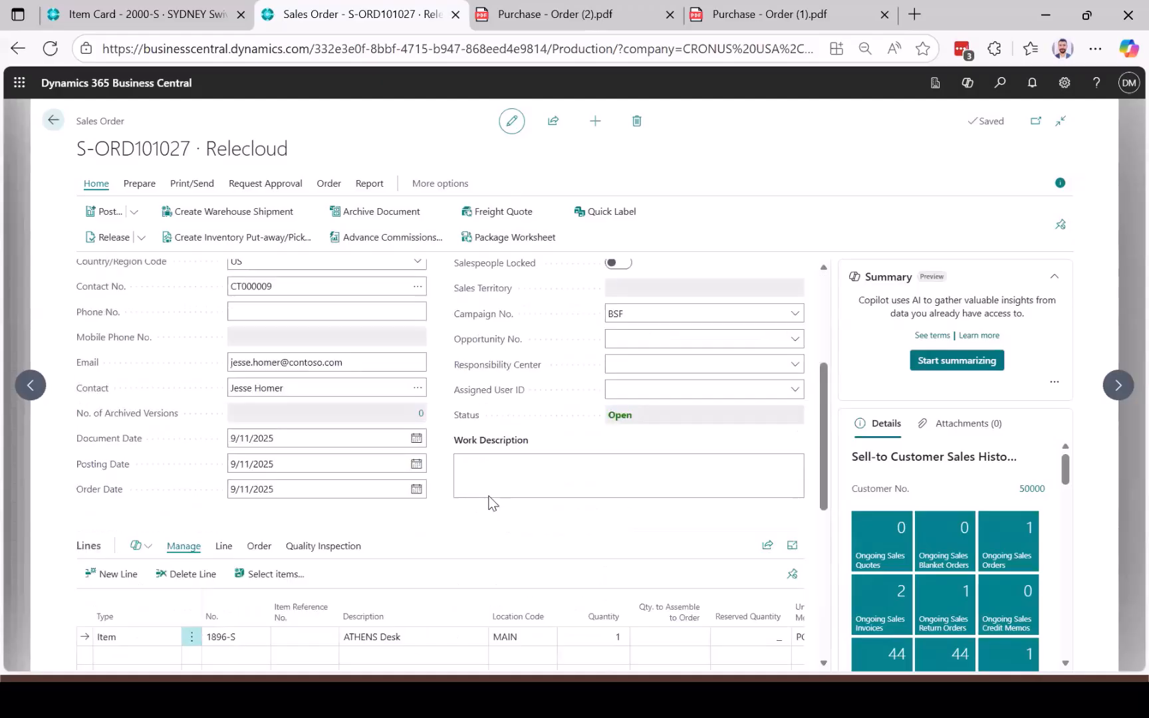
{"action": "left_click", "coordinate": [597, 528]}
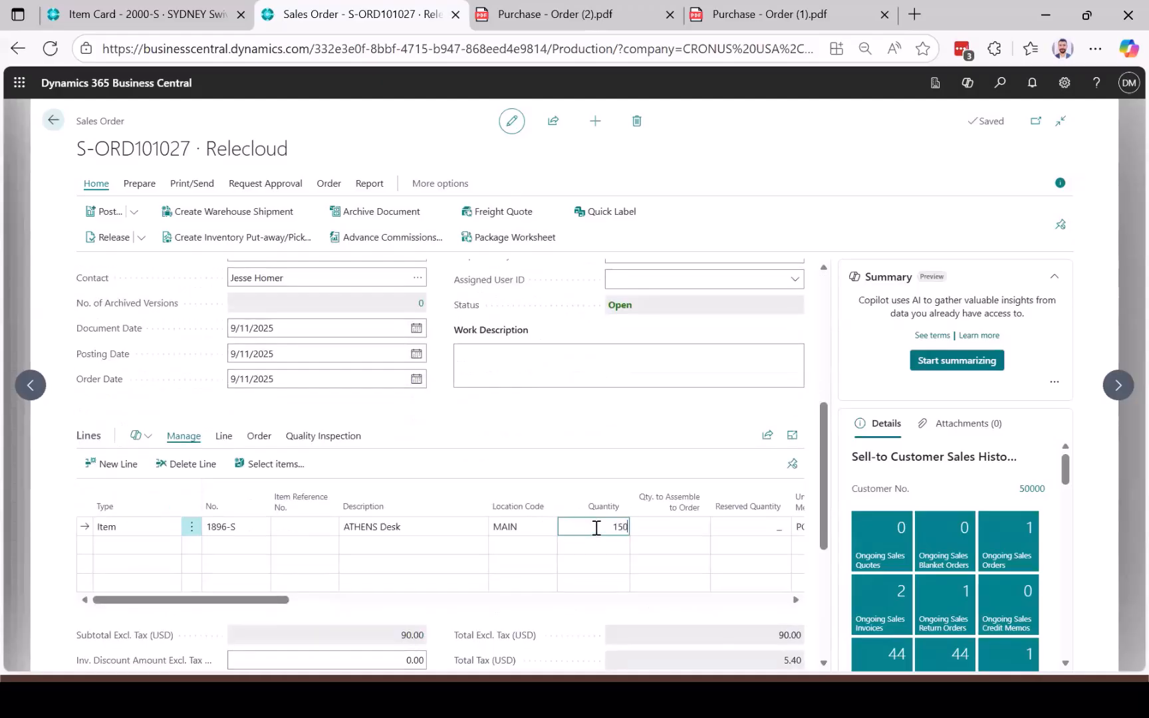
{"action": "type", "text": "150"}
{"action": "key", "text": "Tab"}
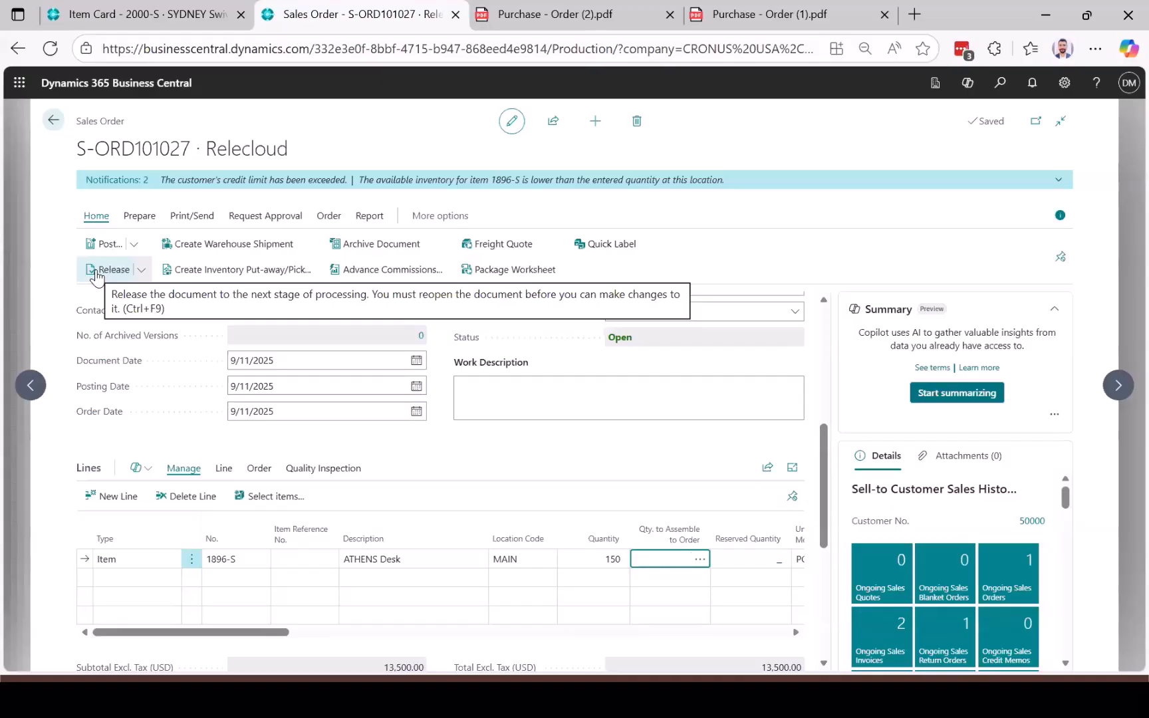
{"action": "left_click", "coordinate": [96, 270]}
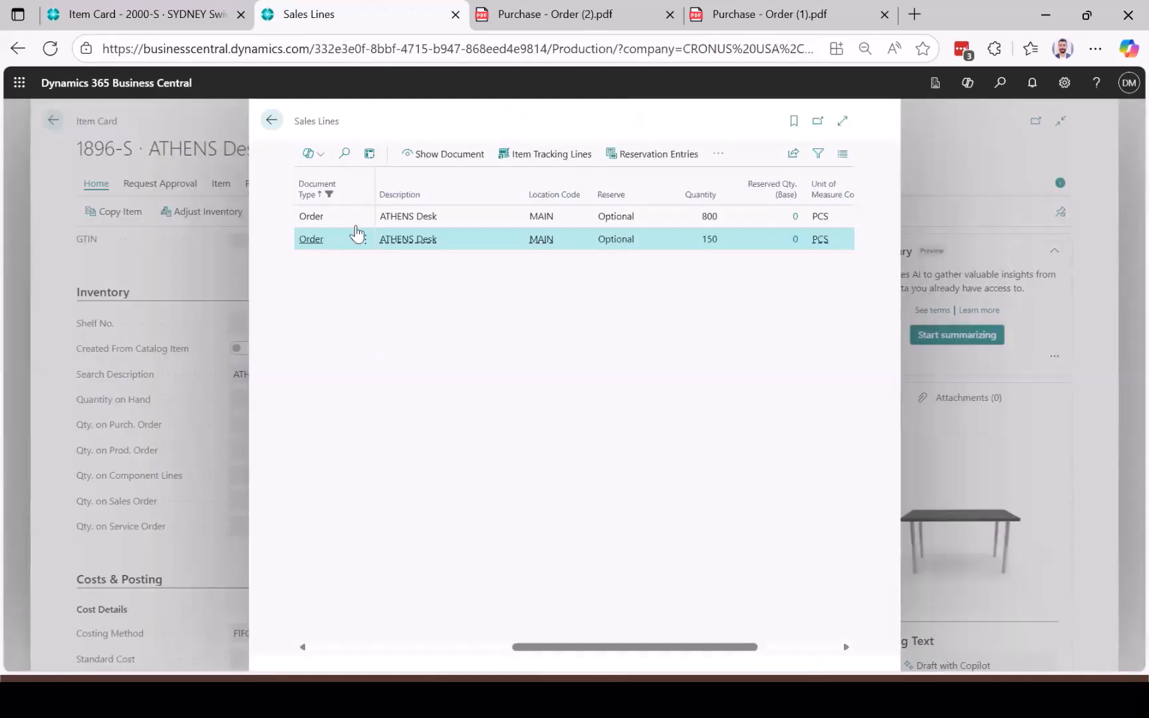
Open the Trey Research sales order behind the 800-unit ATHENS Desk line and review its header dates and the line's planned delivery and shipment dates
{"action": "left_click", "coordinate": [326, 218]}
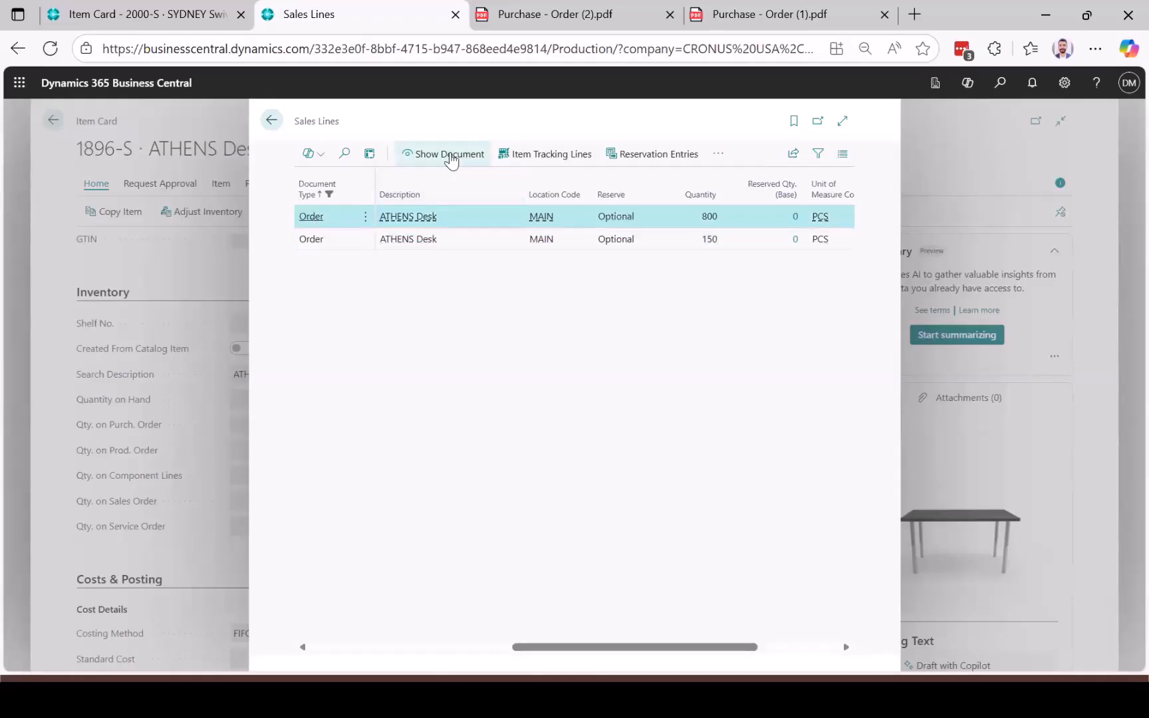
{"action": "left_click", "coordinate": [450, 157]}
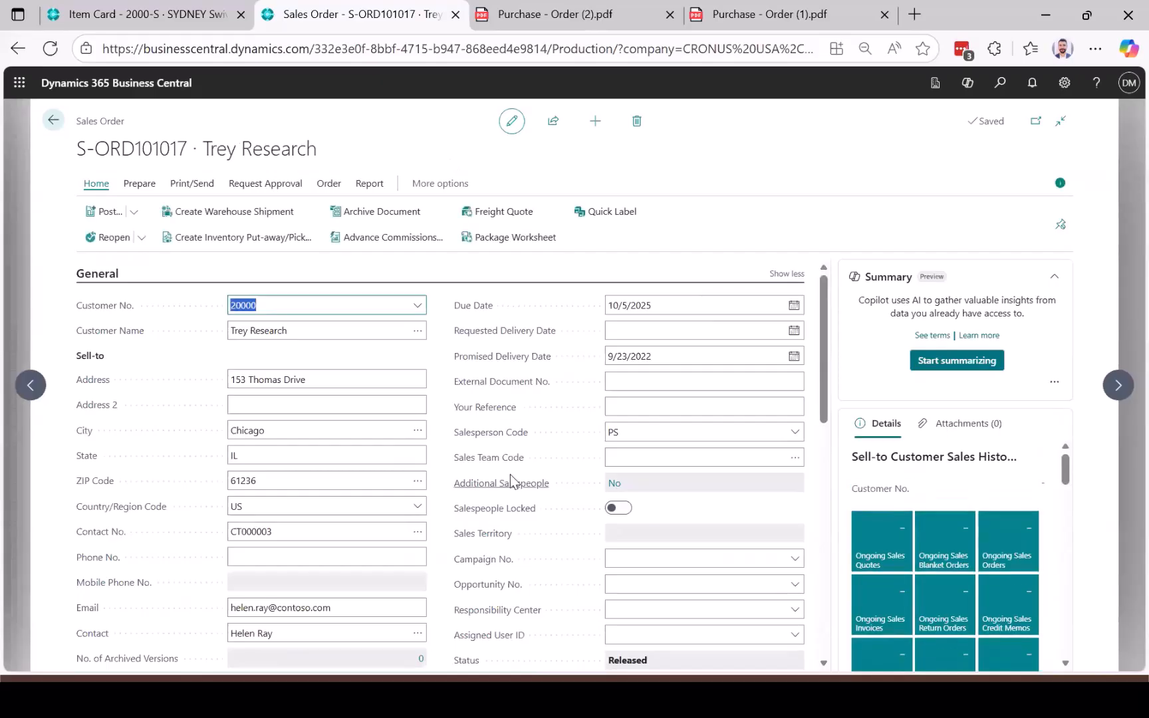
{"action": "scroll", "coordinate": [510, 475], "scroll_direction": "down", "scroll_amount": 5}
{"action": "scroll", "coordinate": [402, 399], "scroll_direction": "up", "scroll_amount": 1}
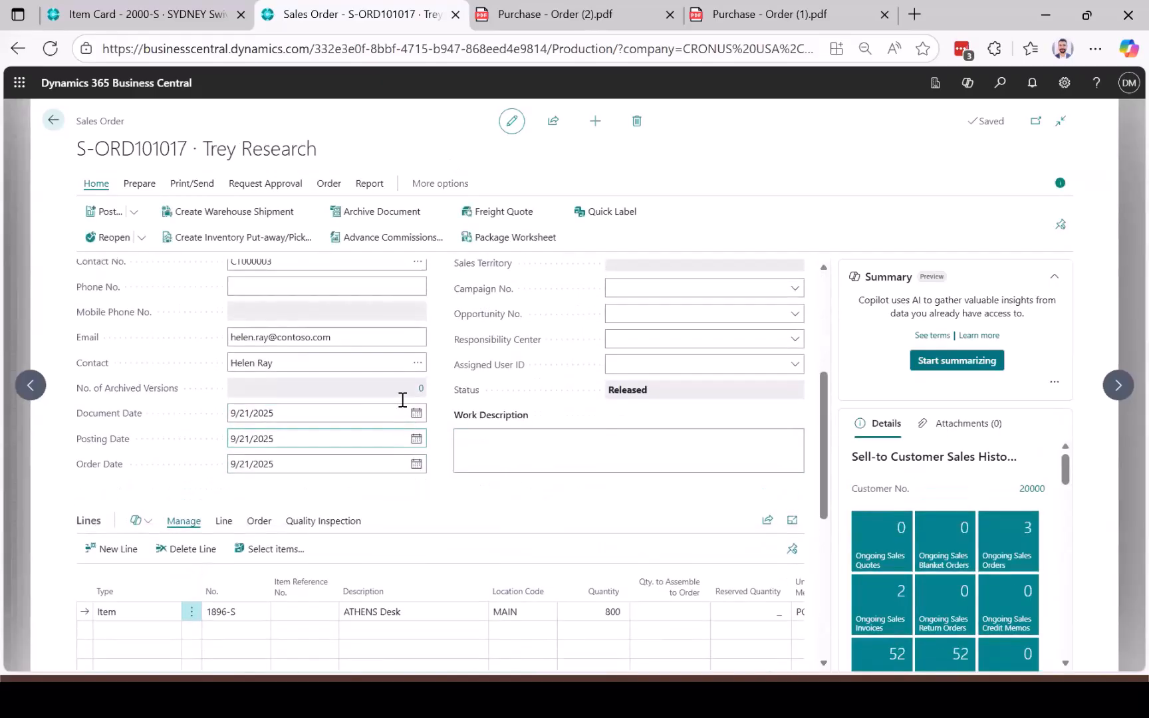
{"action": "left_click", "coordinate": [236, 414]}
{"action": "scroll", "coordinate": [469, 641], "scroll_direction": "right", "scroll_amount": 6}
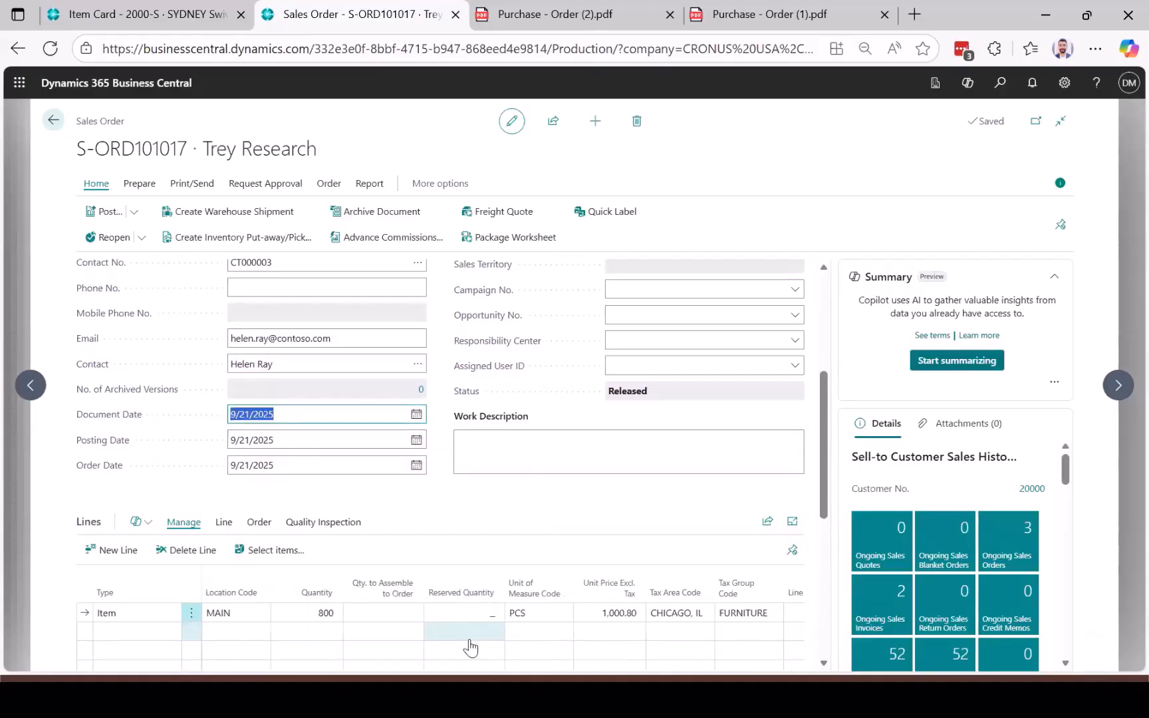
{"action": "scroll", "coordinate": [469, 647], "scroll_direction": "right", "scroll_amount": 5}
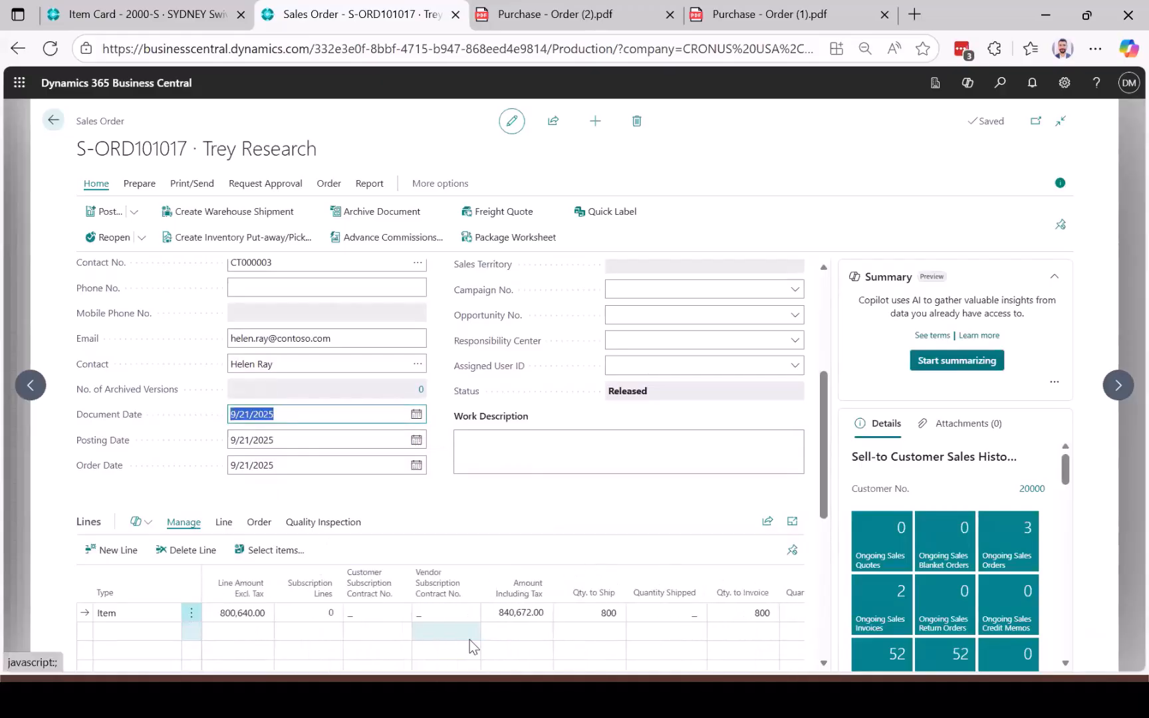
{"action": "scroll", "coordinate": [469, 644], "scroll_direction": "right", "scroll_amount": 10}
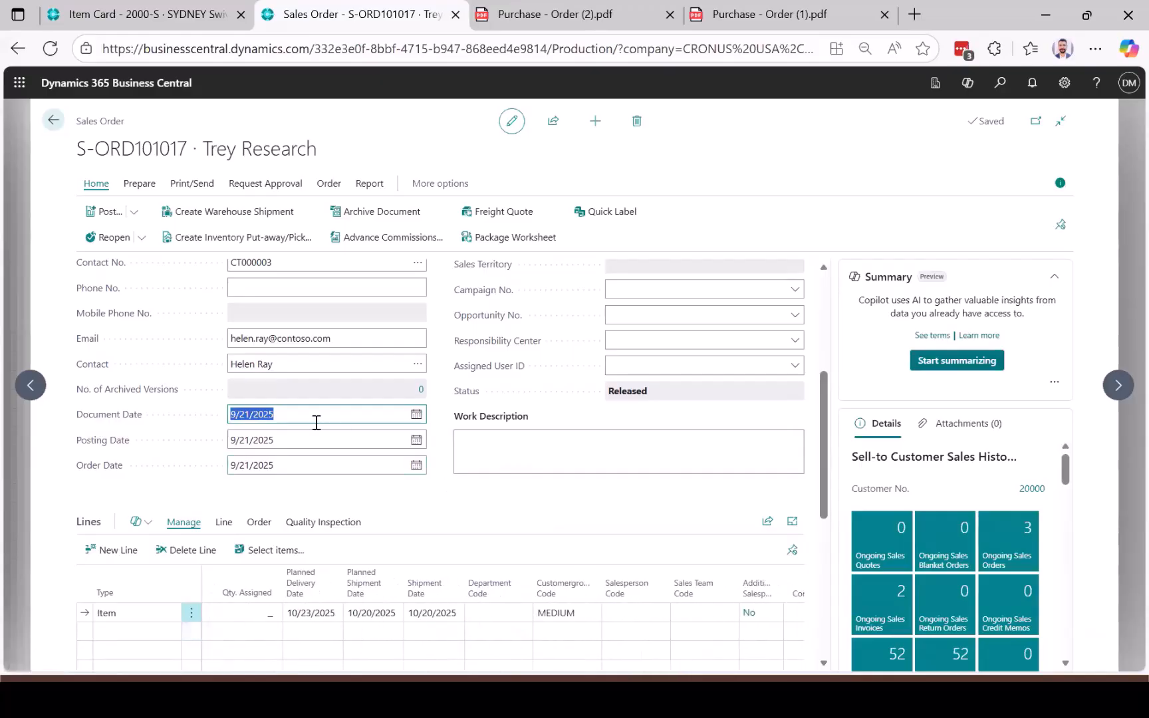
Set the Trey Research order's document, posting and order dates to 8/21/2025, and acknowledge the price and discount notice
{"action": "left_click", "coordinate": [235, 415]}
{"action": "key", "text": "BackSpace"}
{"action": "type", "text": "8"}
{"action": "left_click", "coordinate": [290, 438]}
{"action": "left_click", "coordinate": [307, 412]}
{"action": "key", "text": "Tab"}
{"action": "key", "text": "ctrl+v"}
{"action": "key", "text": "Tab"}
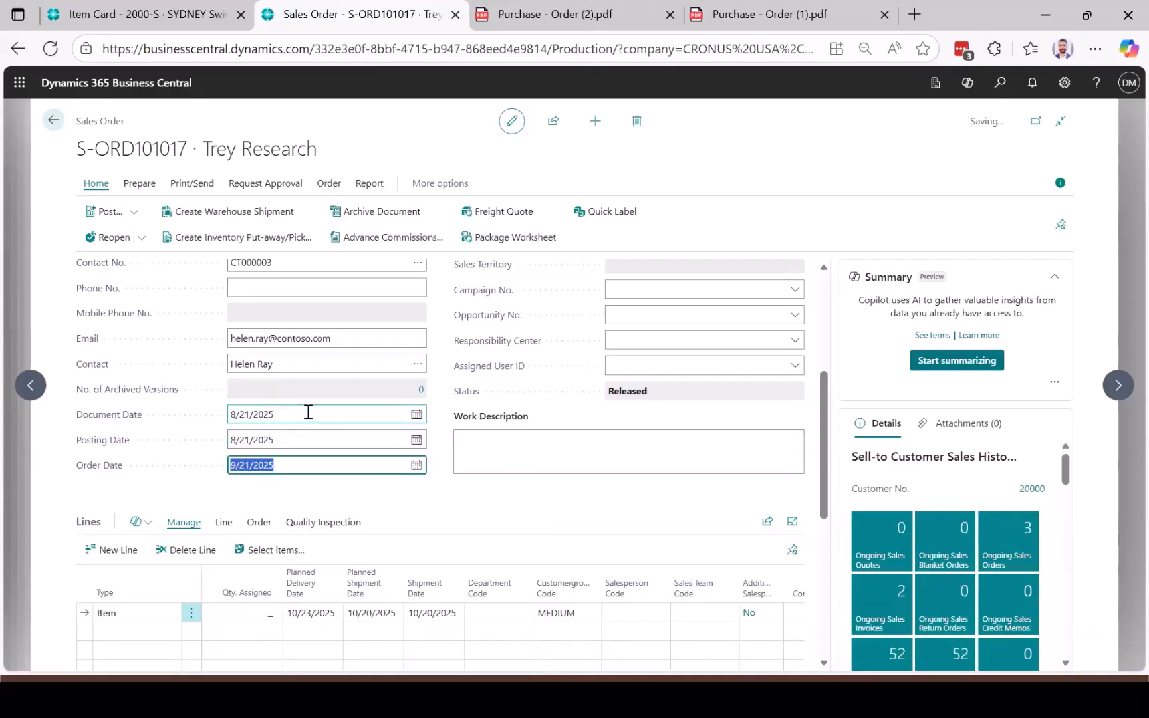
{"action": "key", "text": "ctrl+v"}
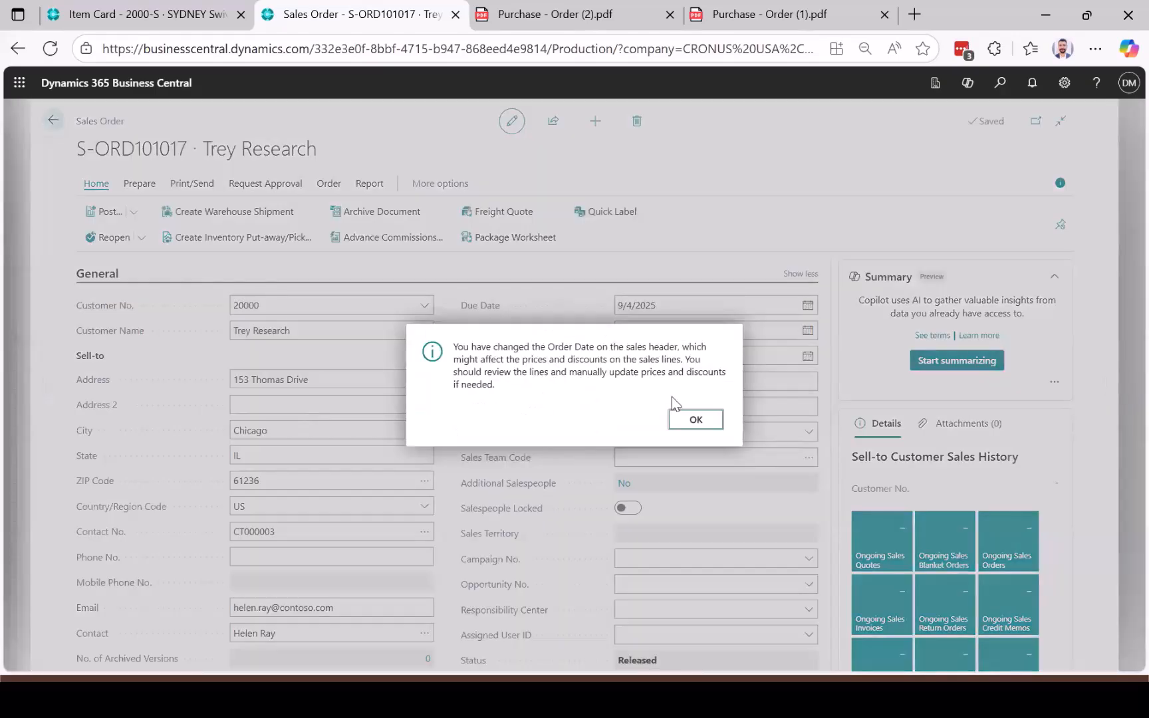
{"action": "left_click", "coordinate": [693, 419]}
Set the Trey Research order's due date to 8/21/2025
{"action": "left_click", "coordinate": [685, 299]}
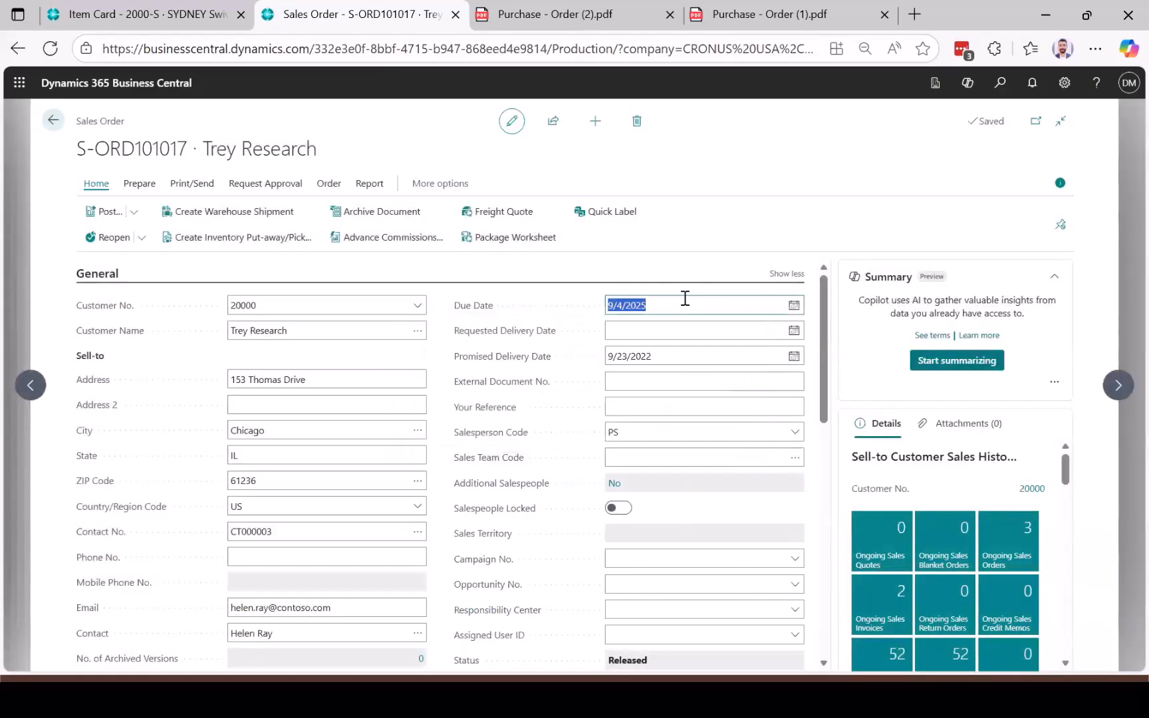
{"action": "key", "text": "ctrl+v"}
{"action": "key", "text": "Tab"}
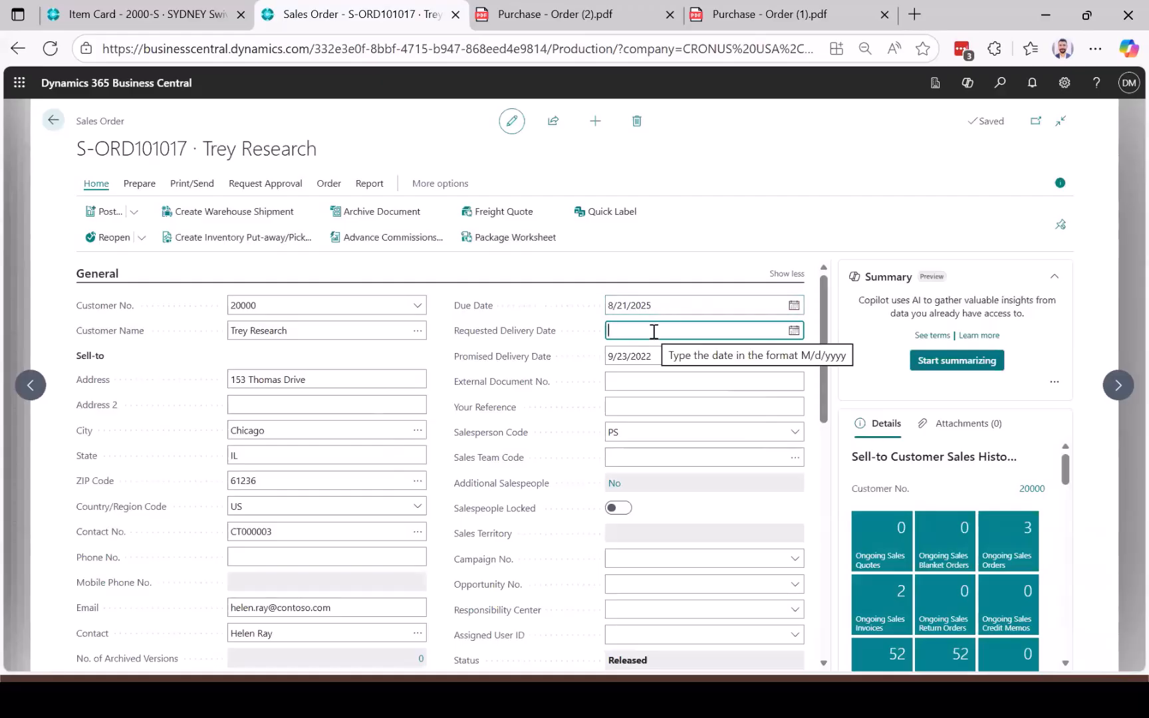
Try to set the requested delivery date to 10/25/2025 and the promised delivery date to 10/20/2025, discarding each change
{"action": "type", "text": "10"}
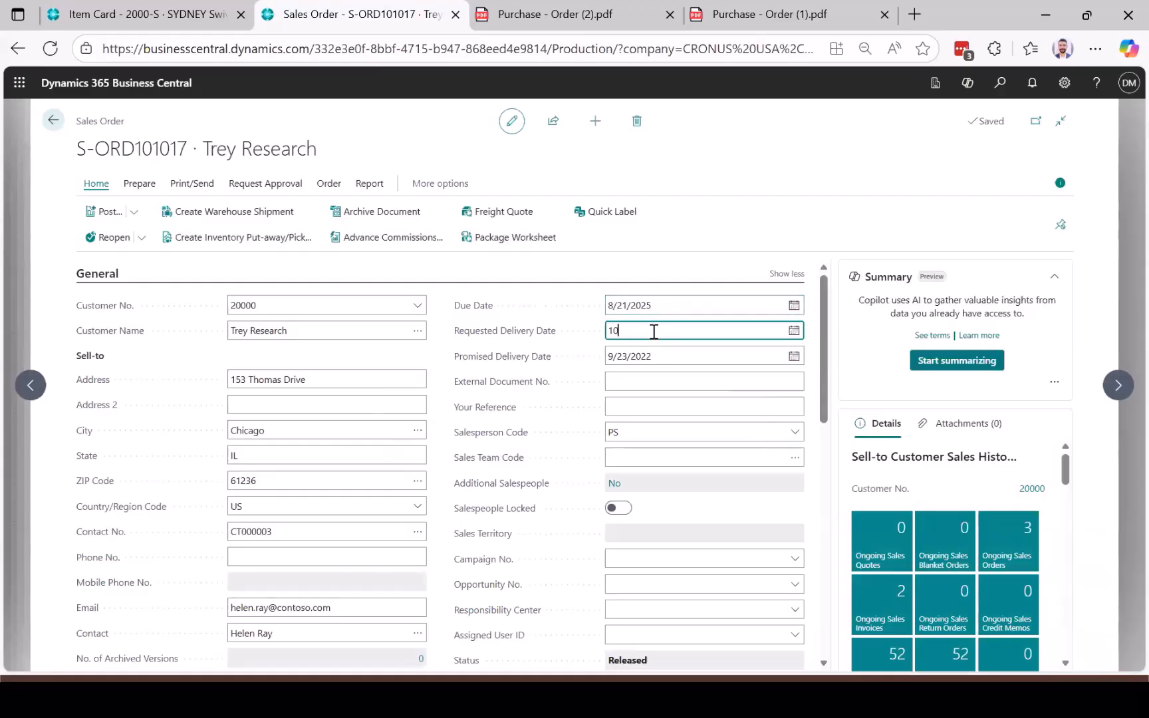
{"action": "type", "text": "/25/2"}
{"action": "key", "text": "Tab"}
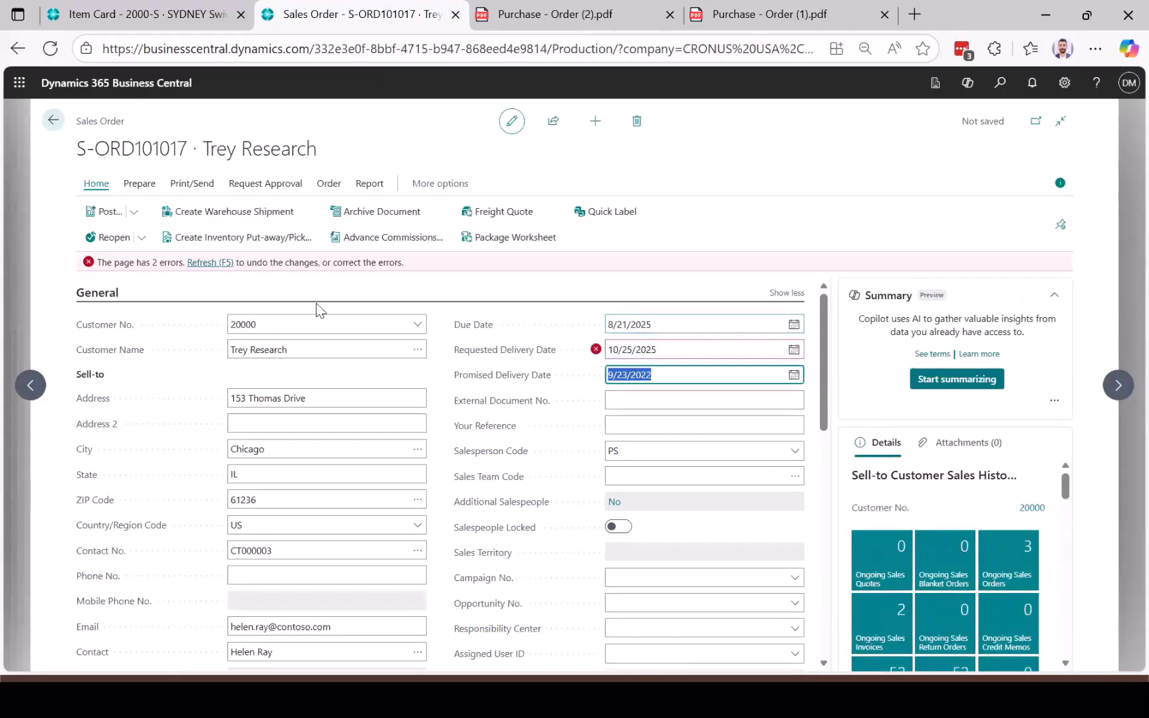
{"action": "left_click", "coordinate": [203, 265]}
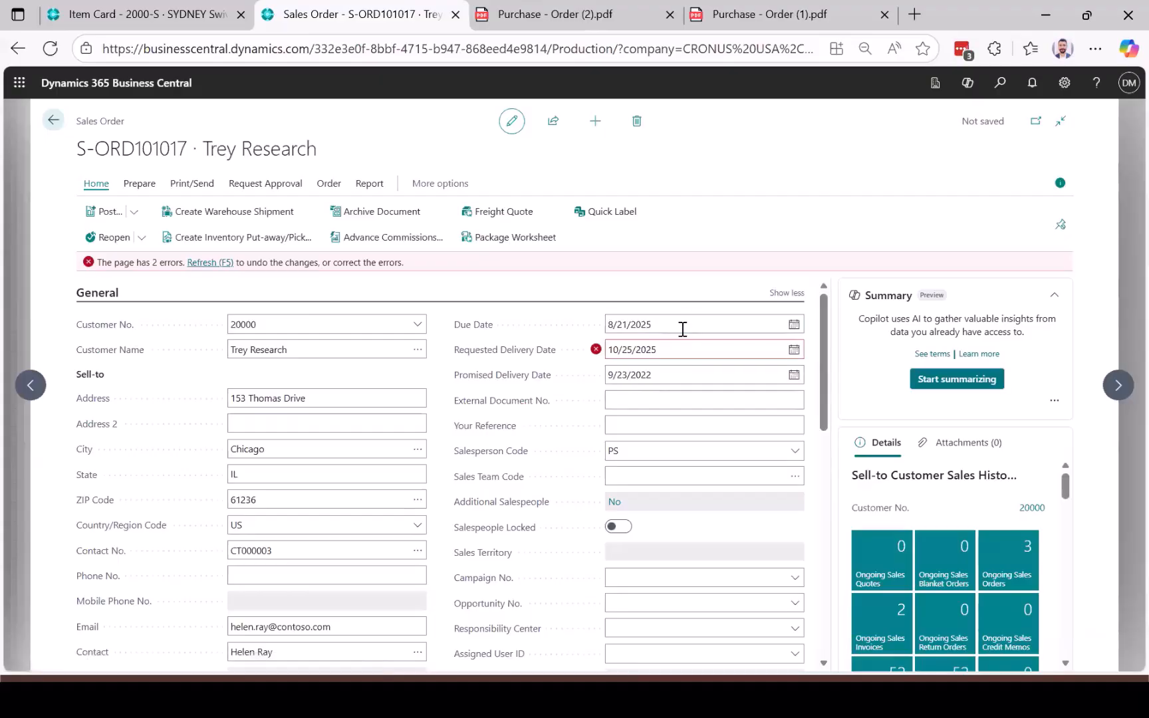
{"action": "left_click", "coordinate": [688, 352]}
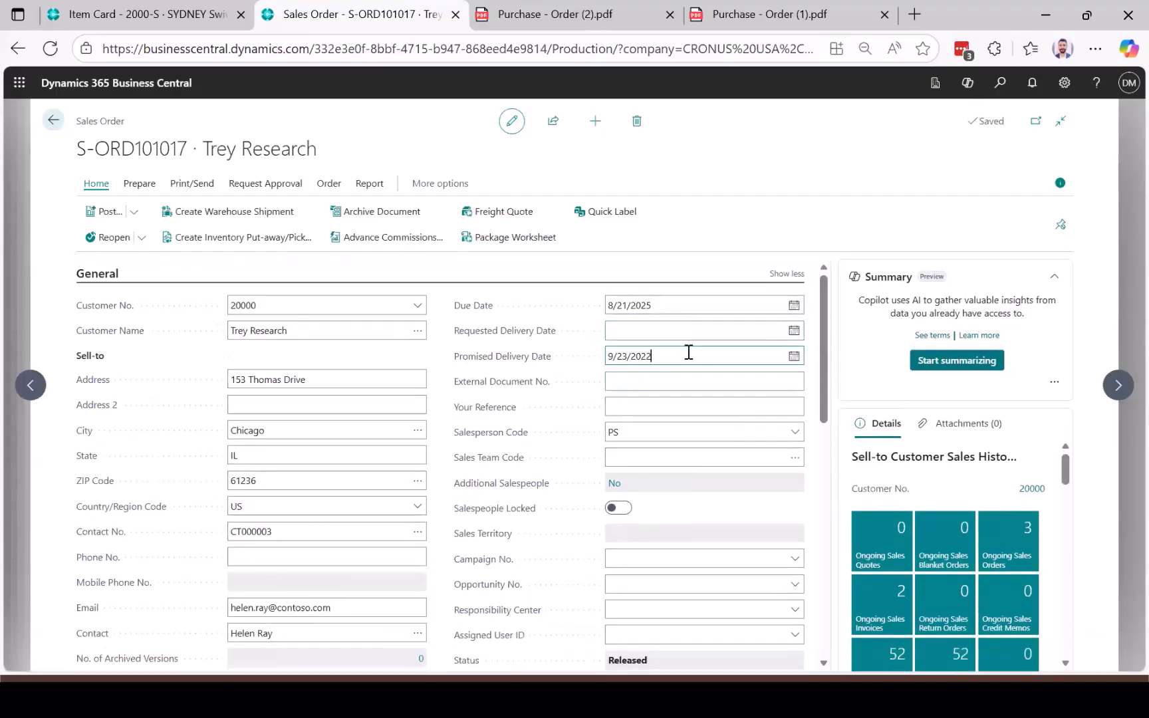
{"action": "left_click_drag", "start_coordinate": [688, 352], "coordinate": [584, 353]}
{"action": "type", "text": "10/20/25"}
{"action": "key", "text": "Tab"}
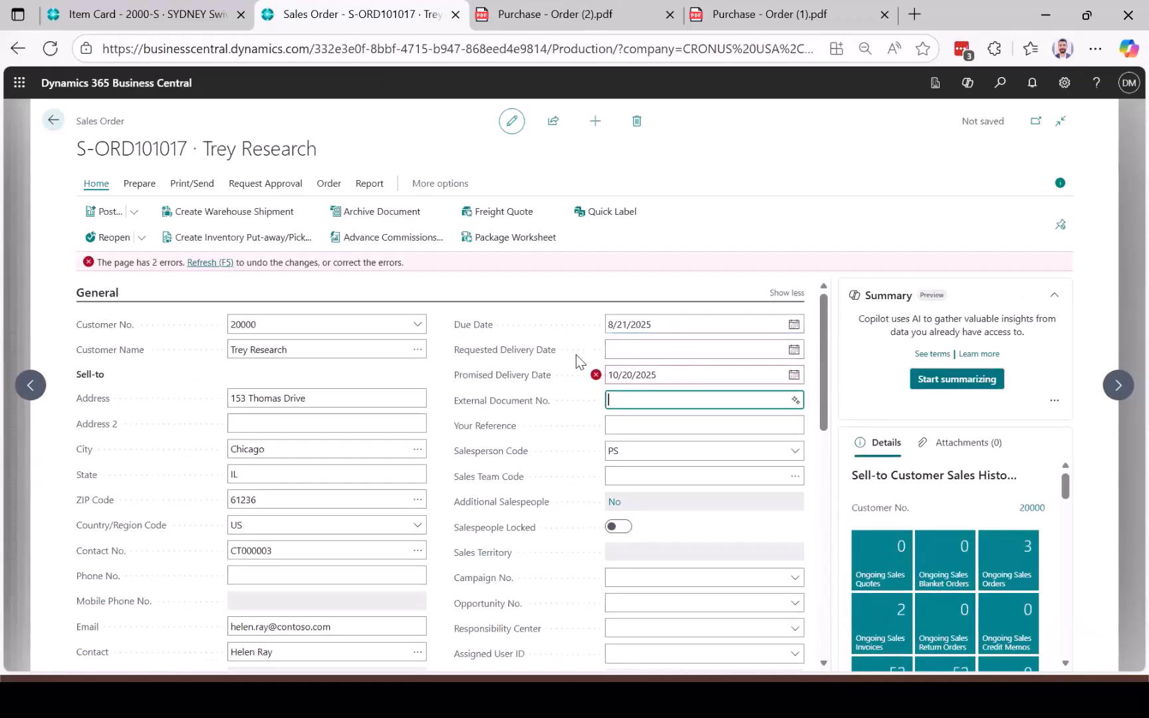
{"action": "left_click", "coordinate": [201, 265]}
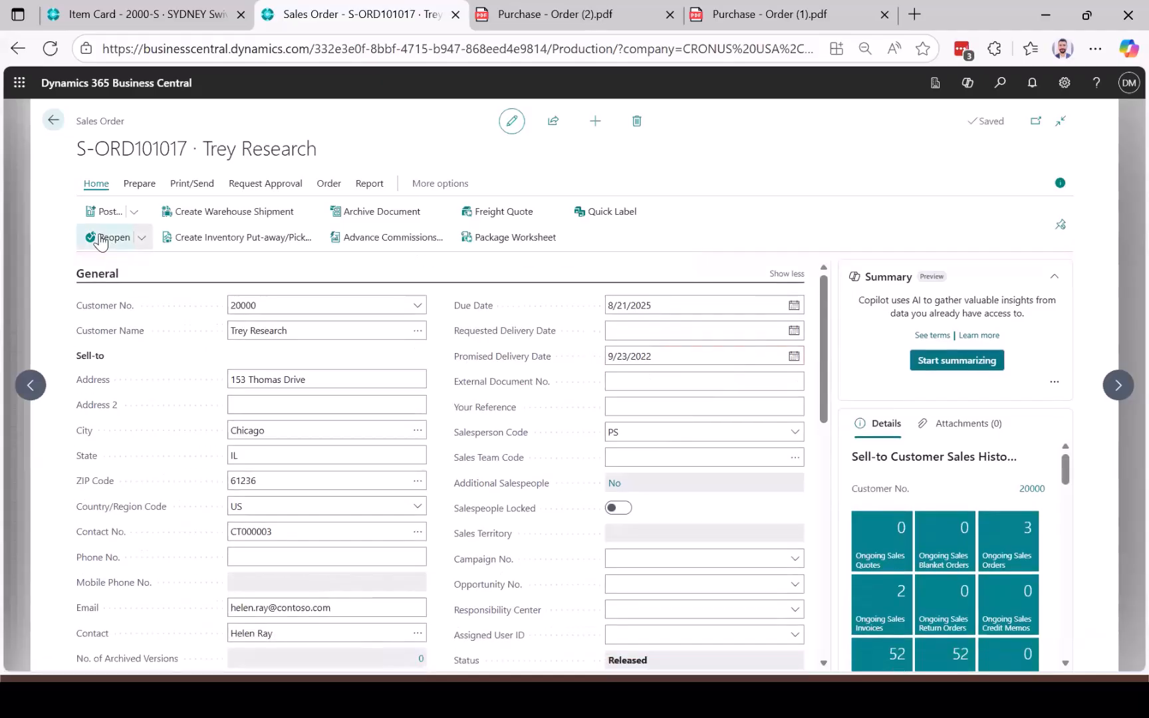
Reopen the Trey Research sales order and set its promised delivery date to 10/20/2025, updating the order lines
{"action": "left_click", "coordinate": [101, 238]}
{"action": "left_click", "coordinate": [731, 328]}
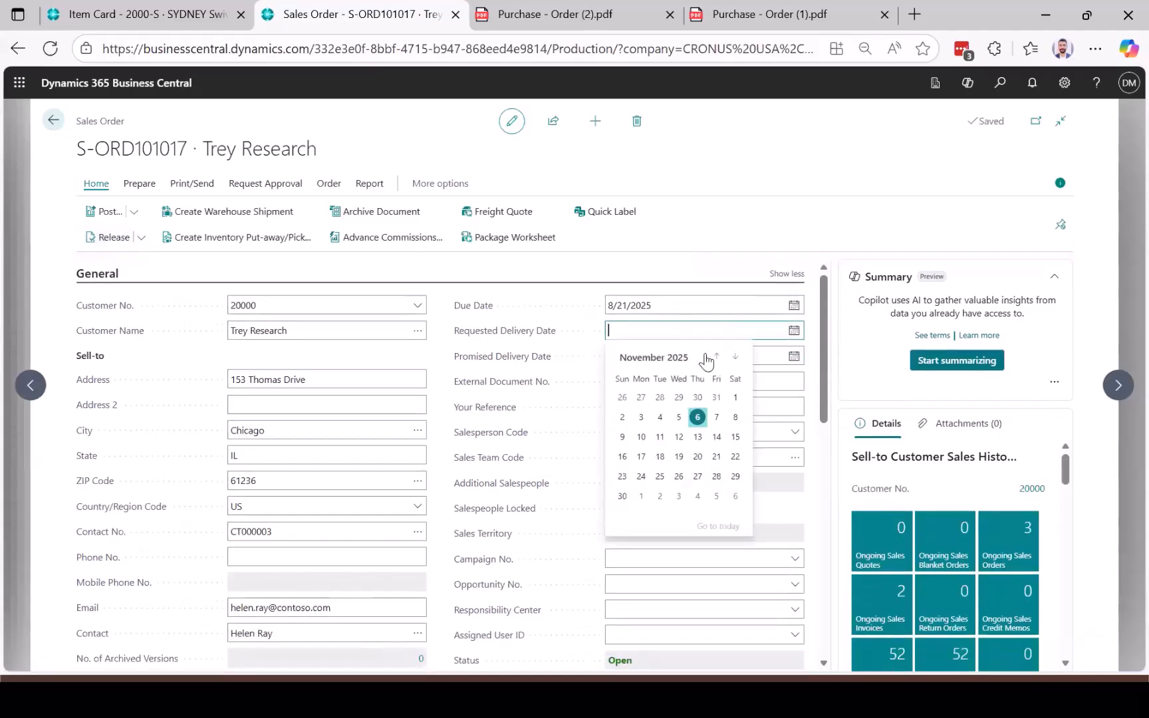
{"action": "left_click", "coordinate": [770, 353]}
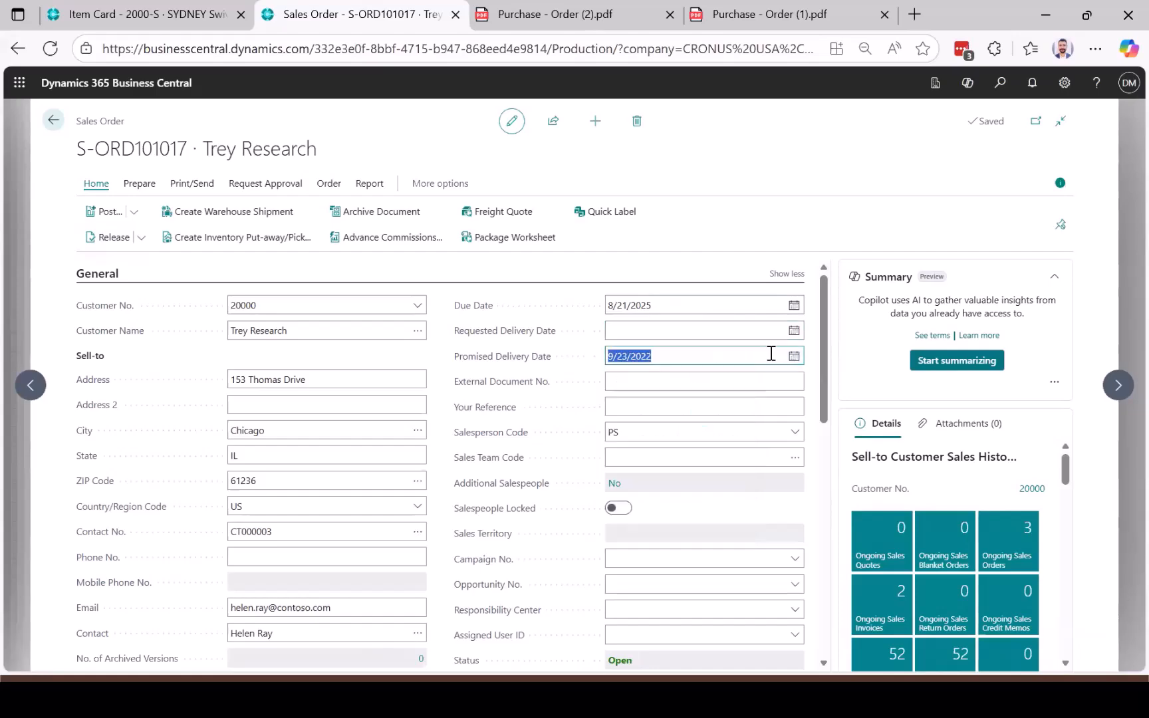
{"action": "type", "text": "10/20/25"}
{"action": "key", "text": "Tab"}
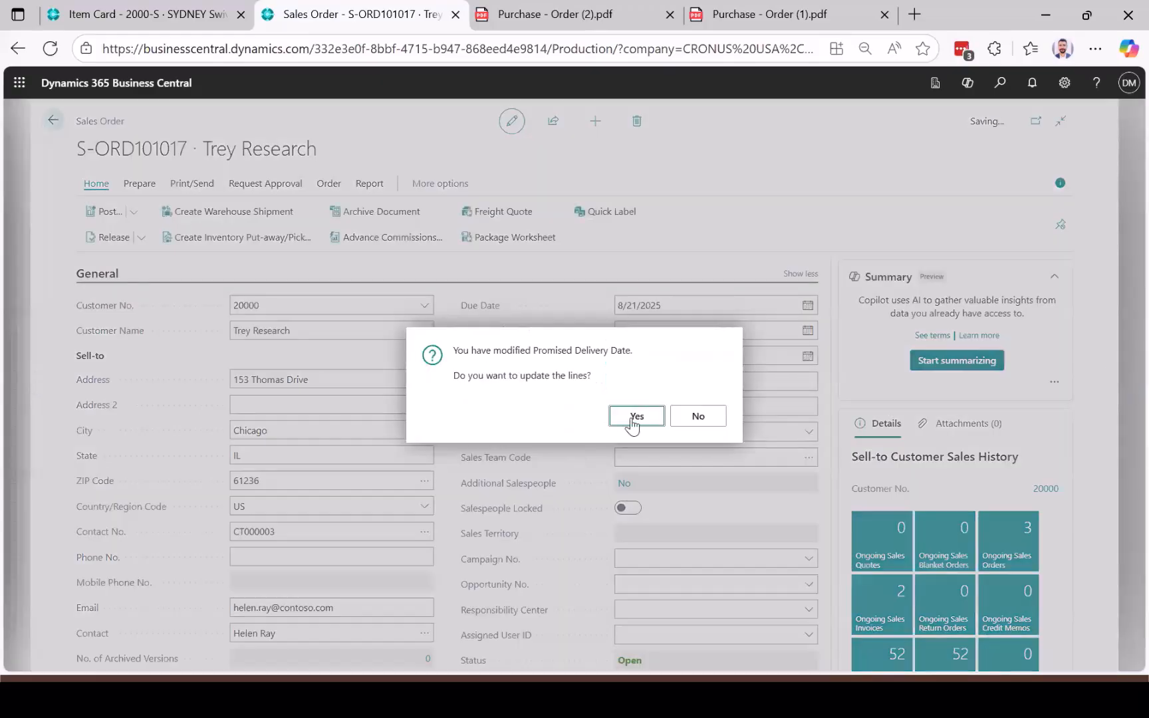
{"action": "left_click", "coordinate": [634, 417]}
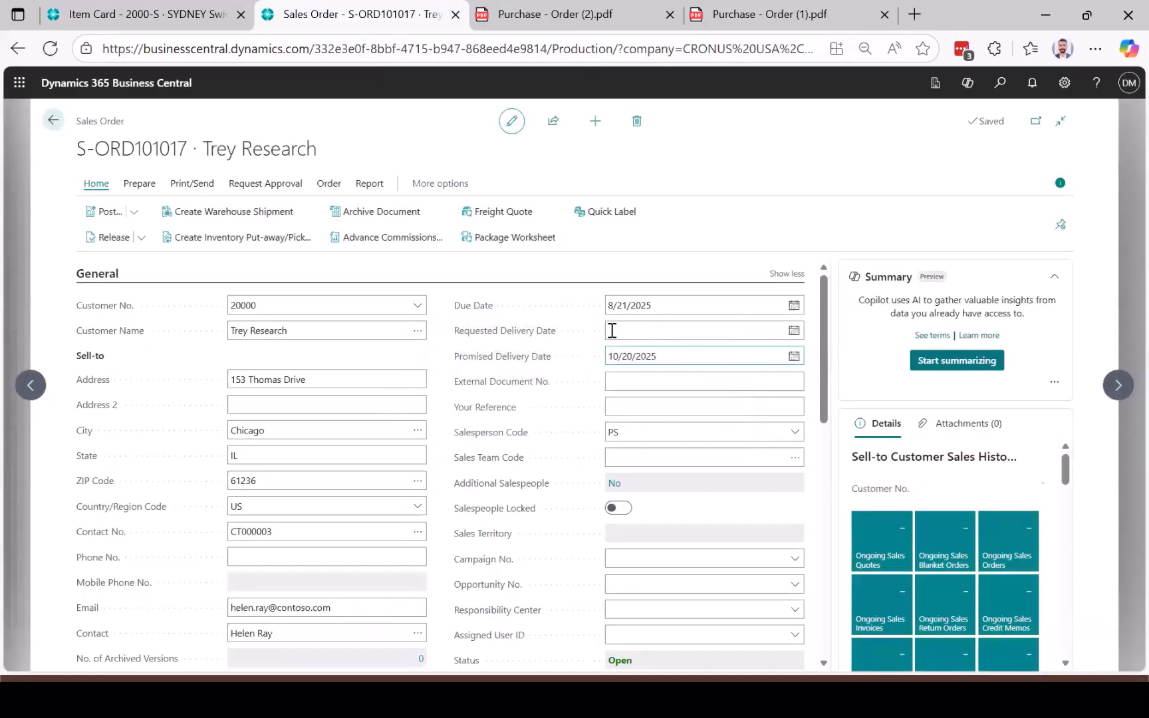
Try to set the requested delivery date to 10/20/2025 and to 10/30/2025, and discard the change
{"action": "left_click", "coordinate": [620, 332]}
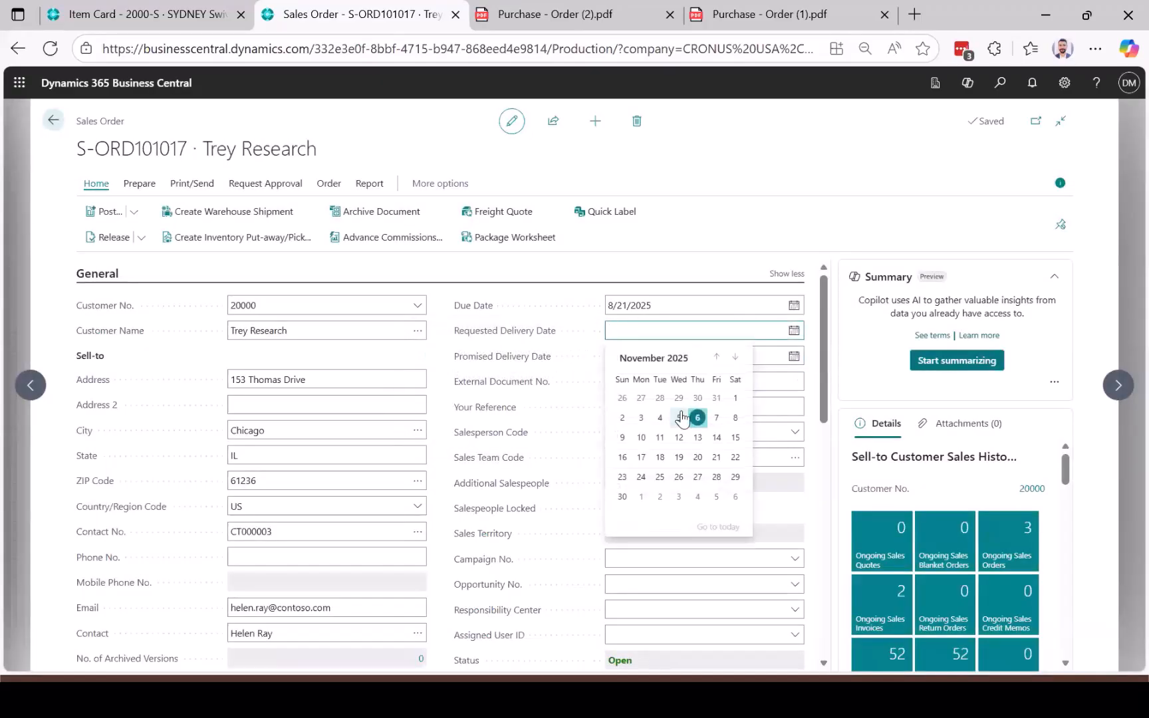
{"action": "type", "text": "10/20/25"}
{"action": "key", "text": "Return"}
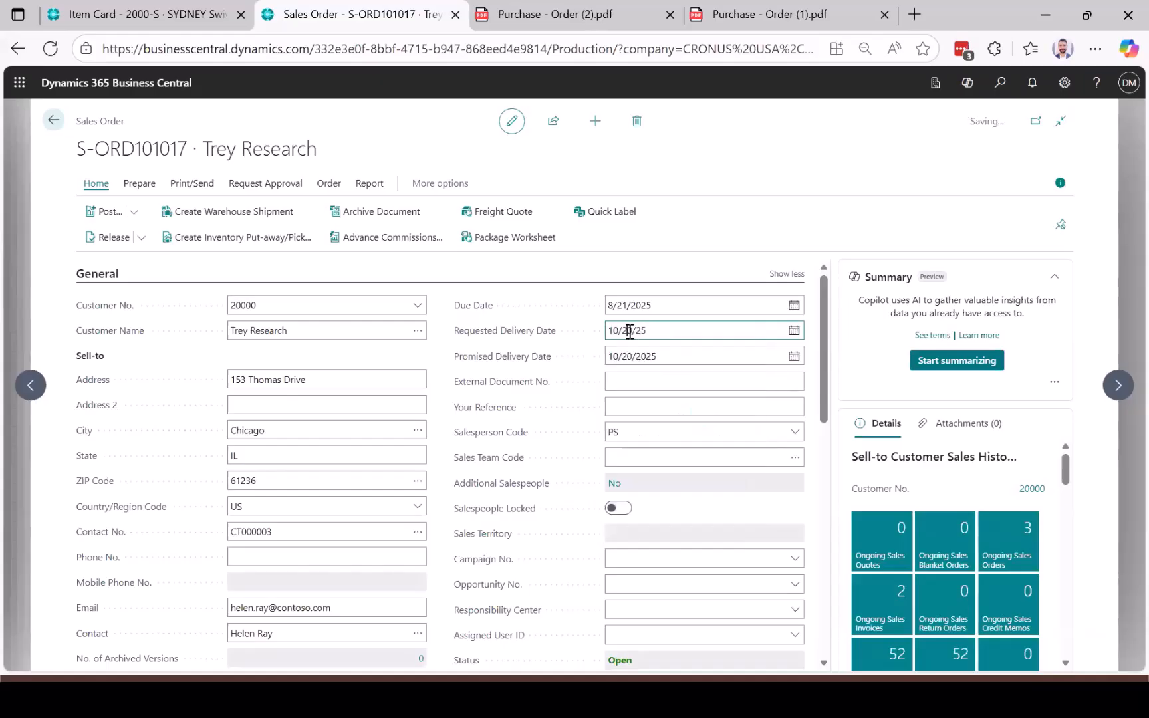
{"action": "type", "text": "3"}
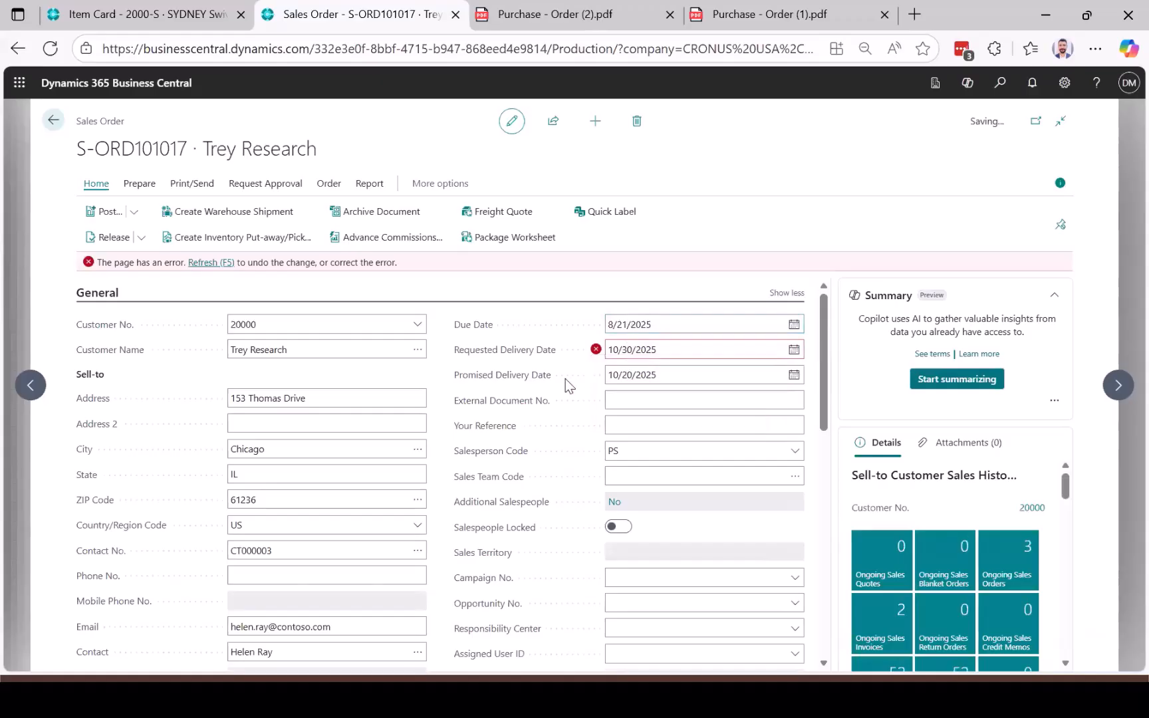
{"action": "left_click", "coordinate": [199, 263]}
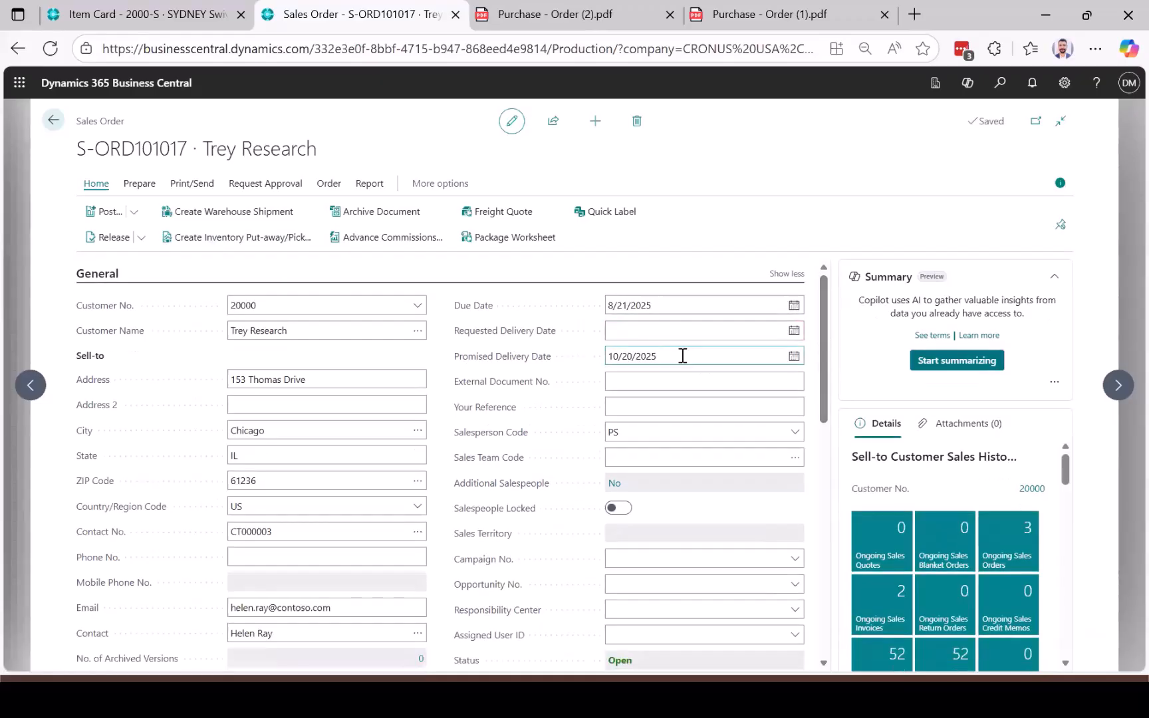
Copy the promised delivery date and clear it from the order header without updating the order lines
{"action": "left_click", "coordinate": [683, 358]}
{"action": "key", "text": "ctrl+c"}
{"action": "key", "text": "Delete"}
{"action": "left_click", "coordinate": [683, 329]}
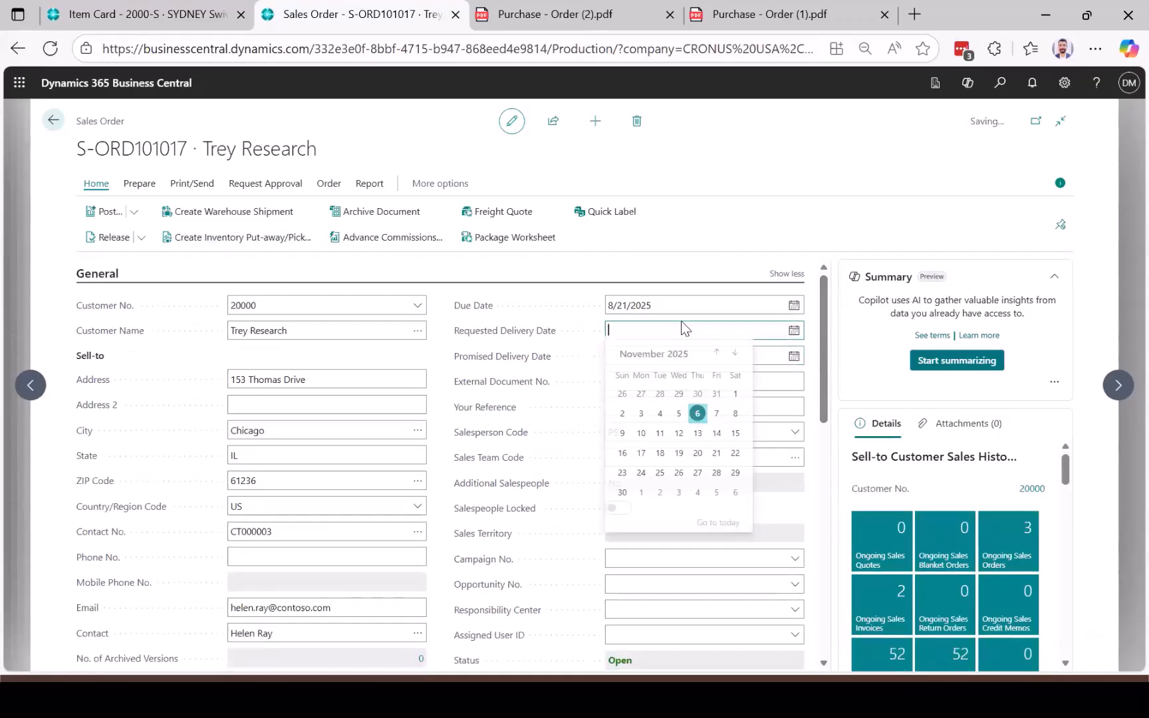
{"action": "left_click", "coordinate": [640, 419]}
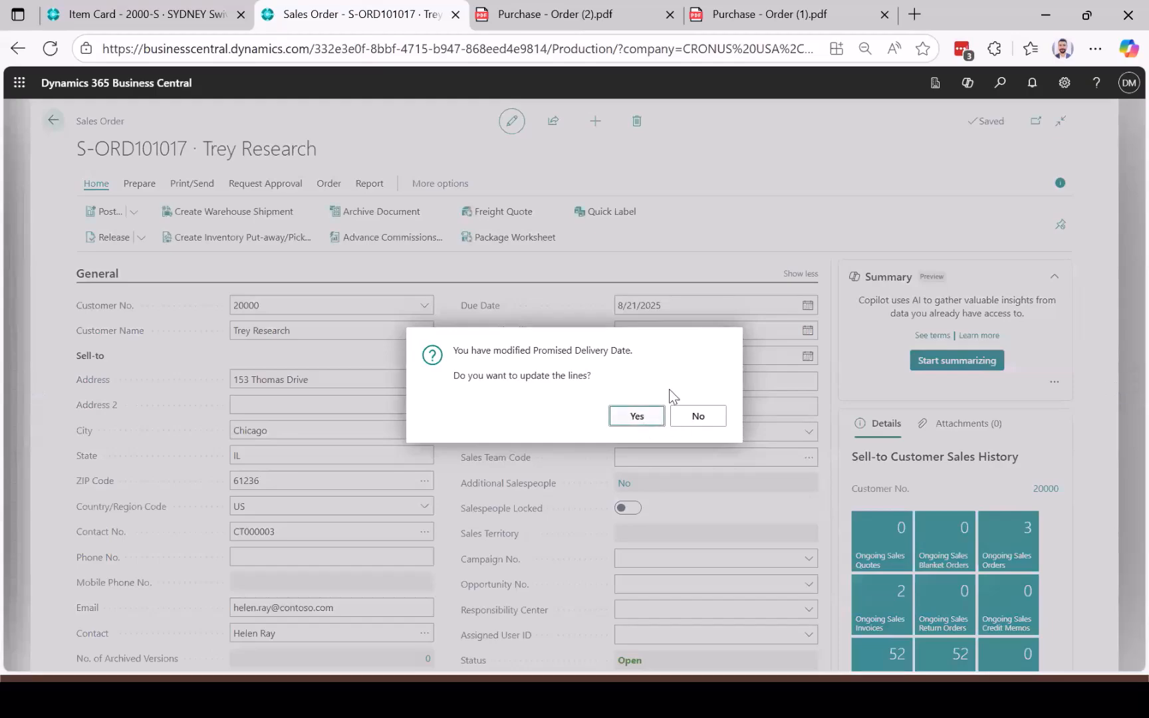
{"action": "left_click", "coordinate": [702, 419]}
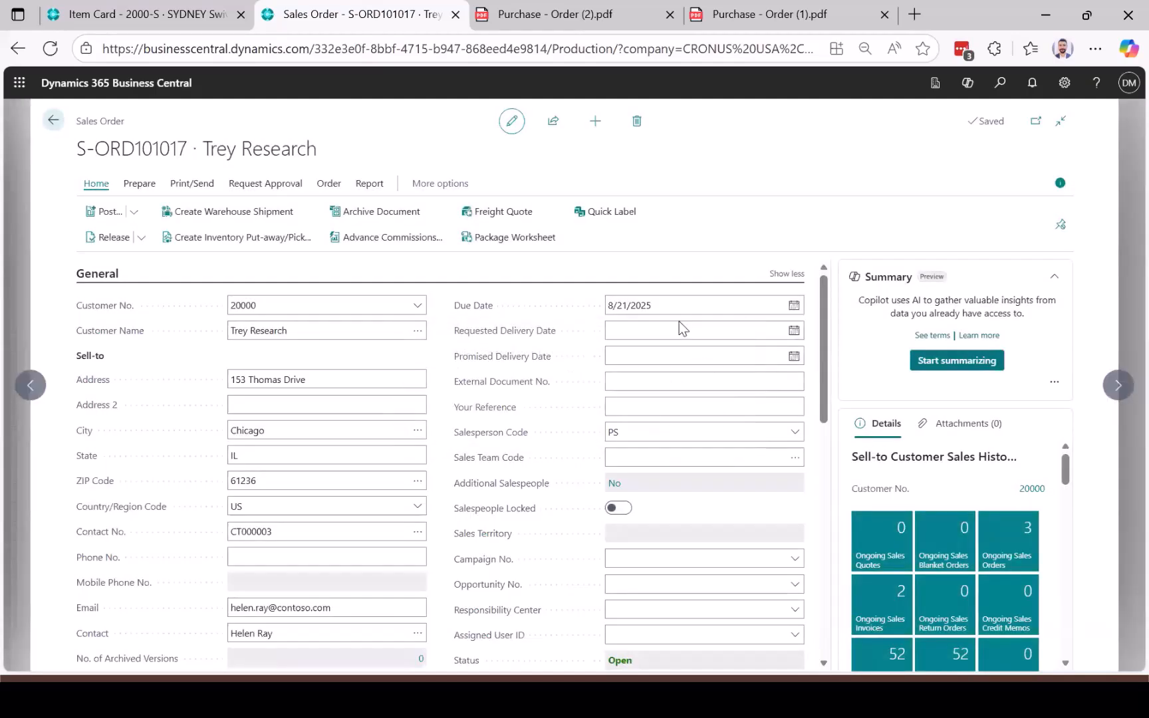
Set the requested and promised delivery dates to 10/20/2025, updating the order lines for both, and check the line's planned dates
{"action": "left_click", "coordinate": [678, 326]}
{"action": "type", "text": "10/20/2025"}
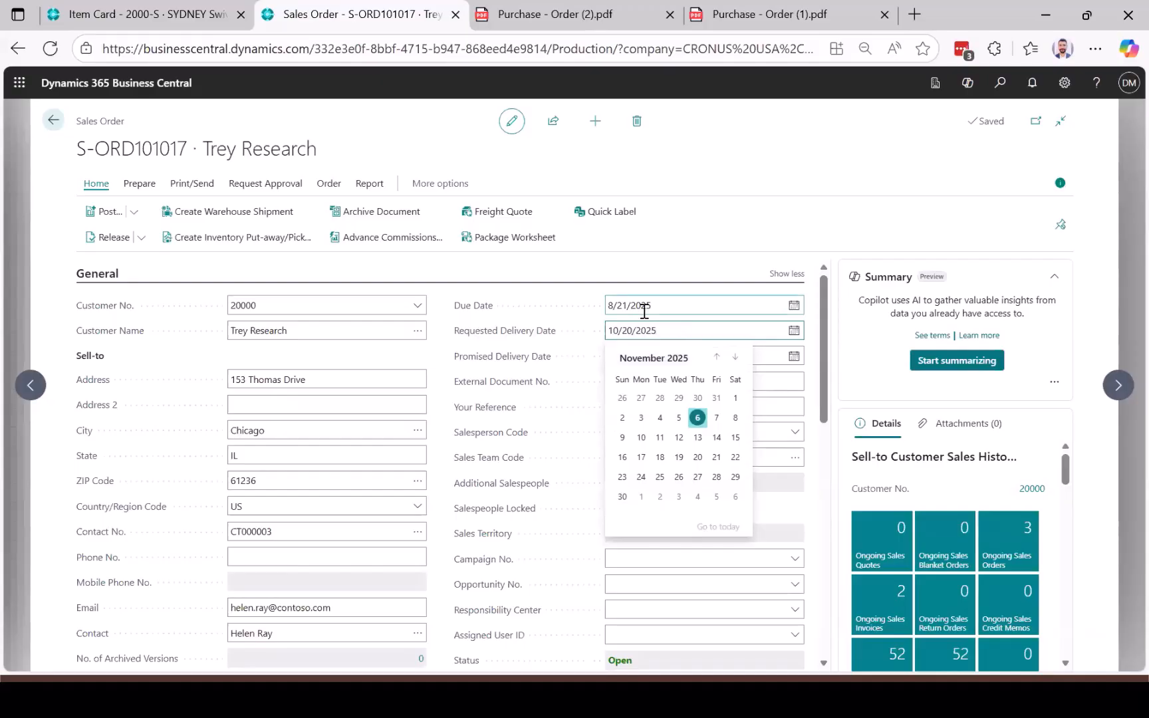
{"action": "key", "text": "Tab"}
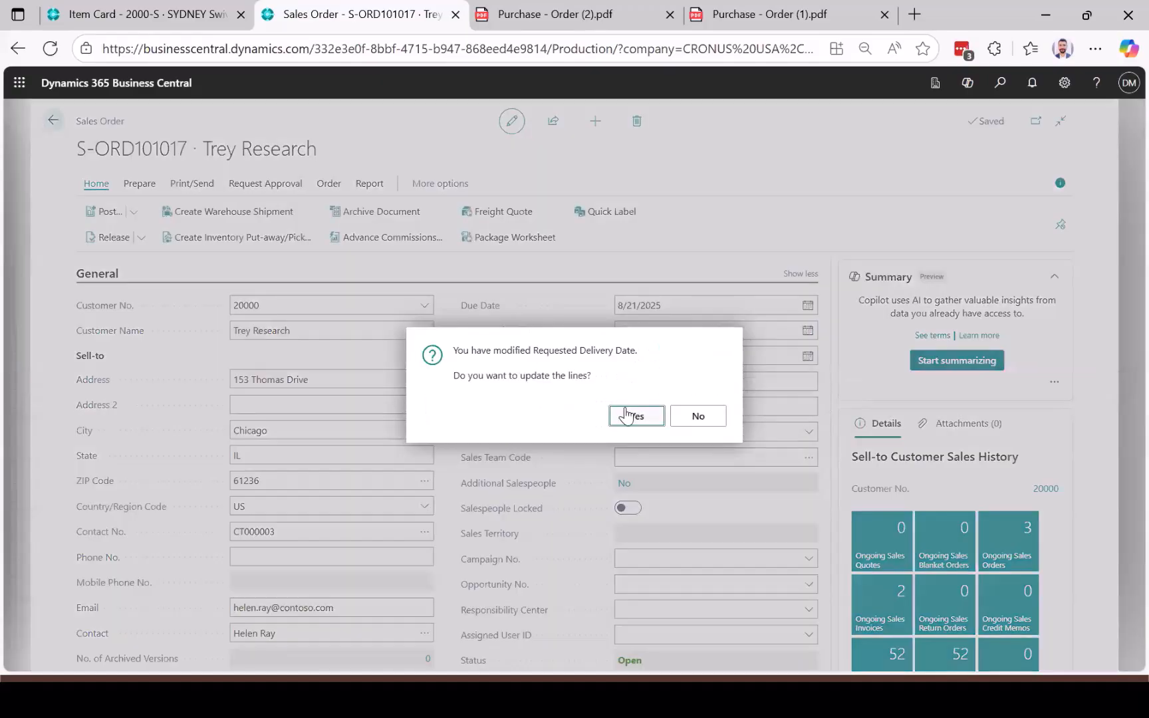
{"action": "left_click", "coordinate": [625, 415]}
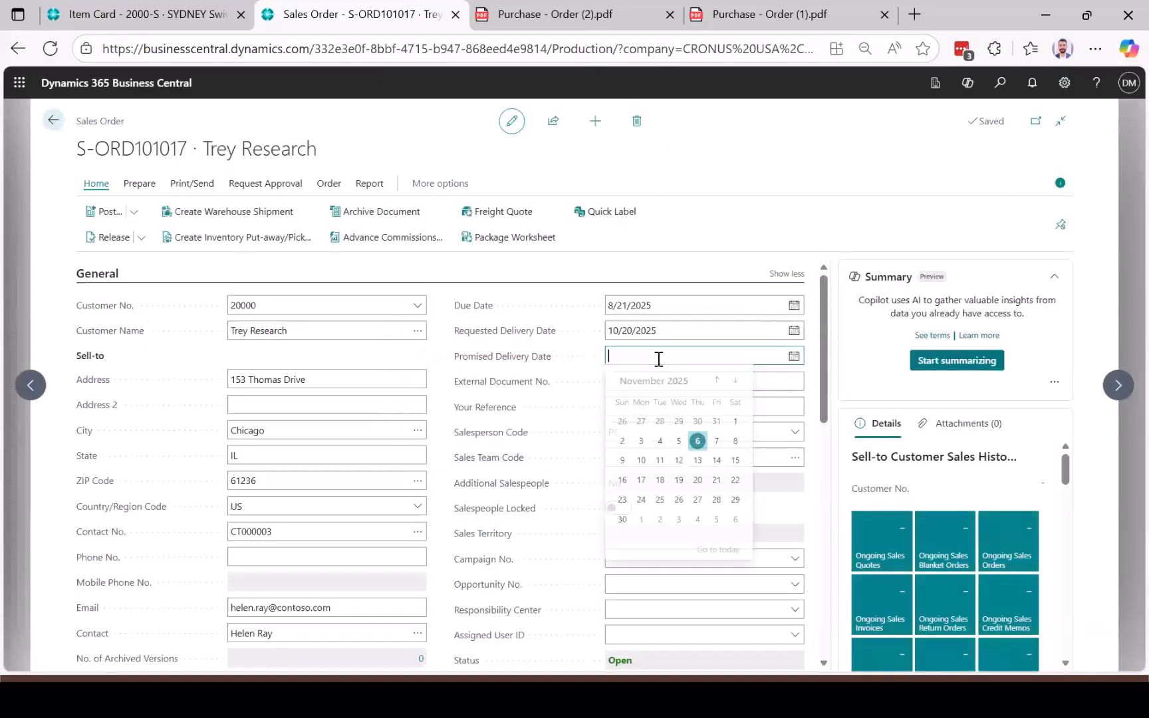
{"action": "key", "text": "ctrl+v"}
{"action": "key", "text": "Tab"}
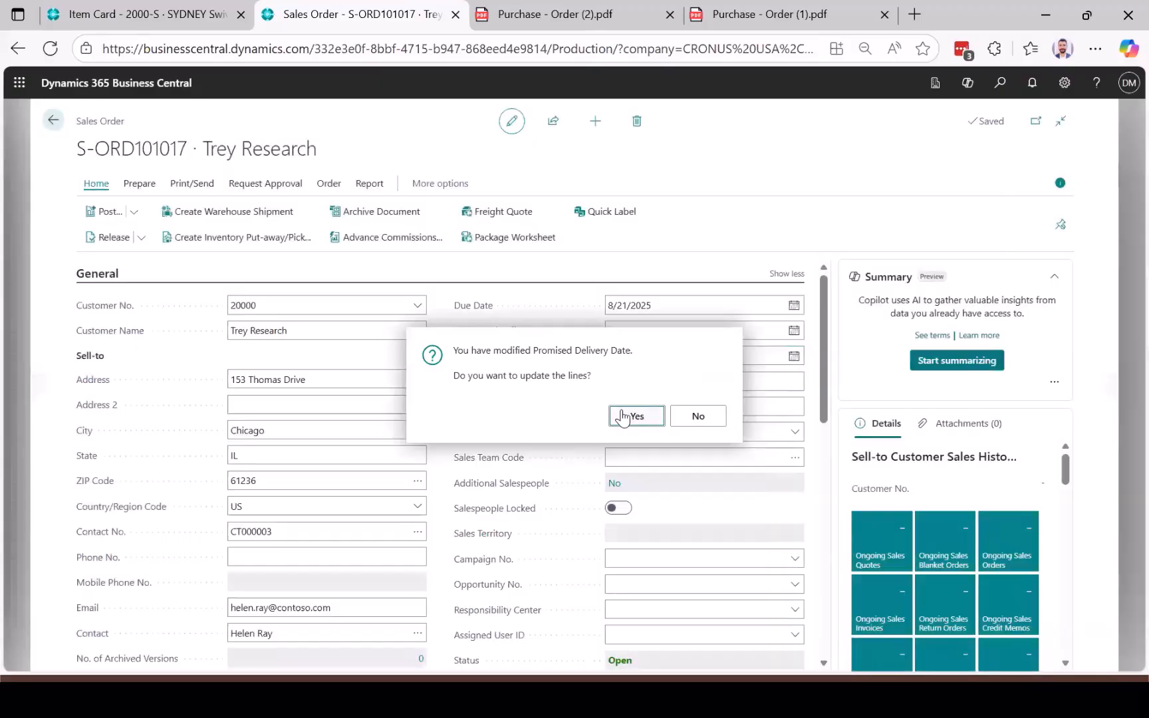
{"action": "left_click", "coordinate": [631, 416]}
{"action": "scroll", "coordinate": [532, 553], "scroll_direction": "down", "scroll_amount": 5}
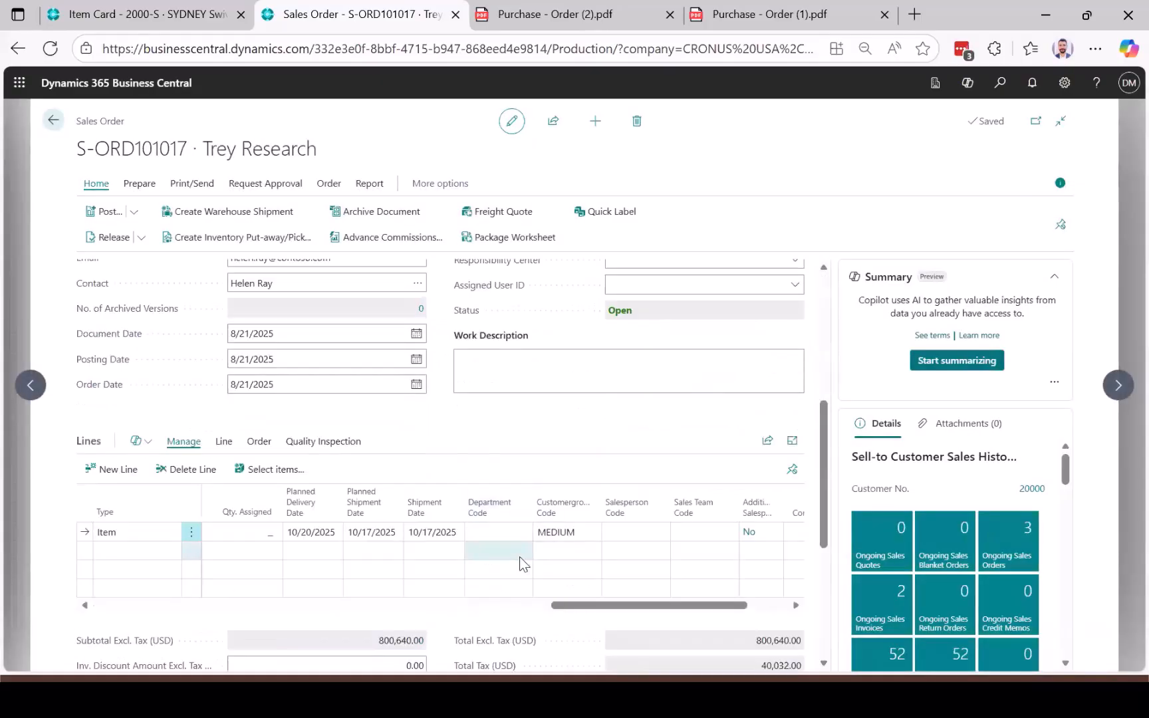
{"action": "scroll", "coordinate": [520, 564], "scroll_direction": "right", "scroll_amount": 2}
{"action": "scroll", "coordinate": [520, 559], "scroll_direction": "left", "scroll_amount": 5}
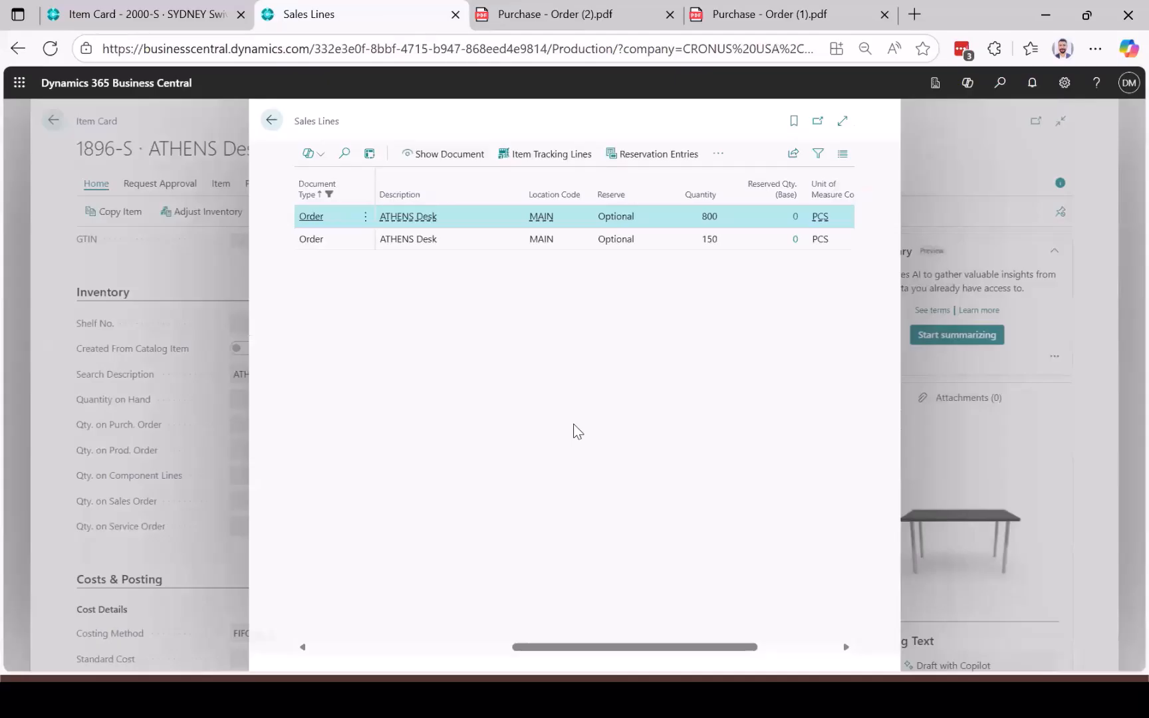
Return to the planning worksheet and delete both existing ATHENS Desk planning lines
{"action": "key", "text": "Escape"}
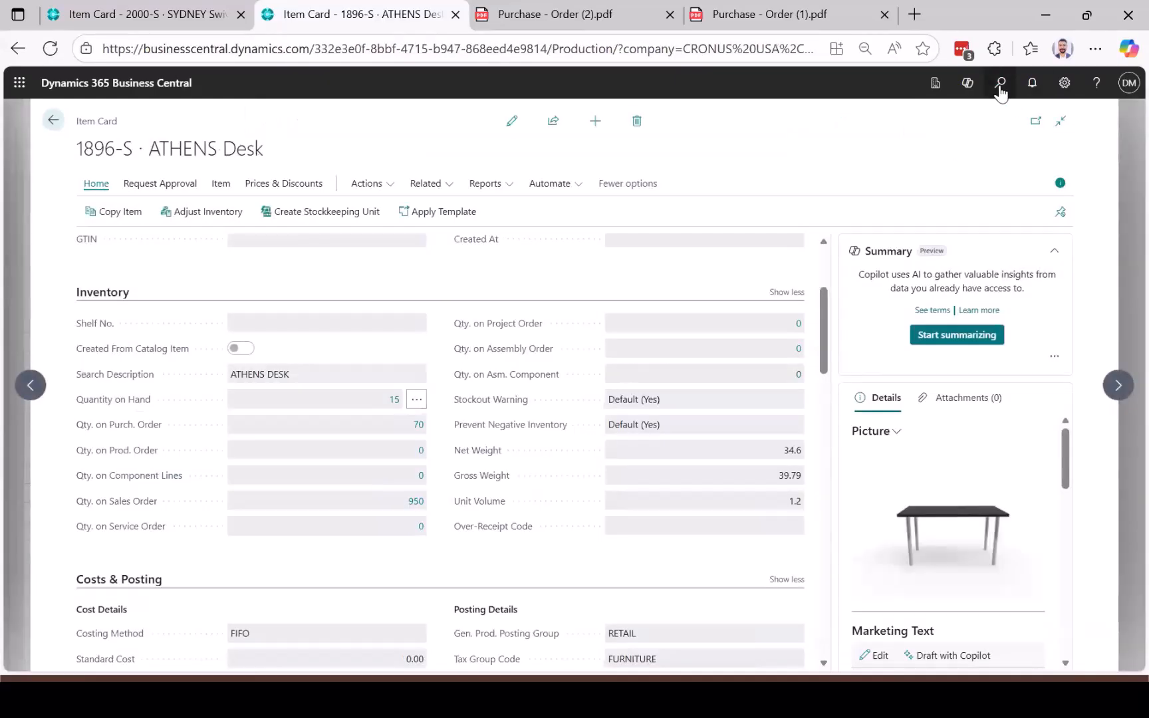
{"action": "left_click", "coordinate": [1001, 86]}
{"action": "type", "text": "planning work"}
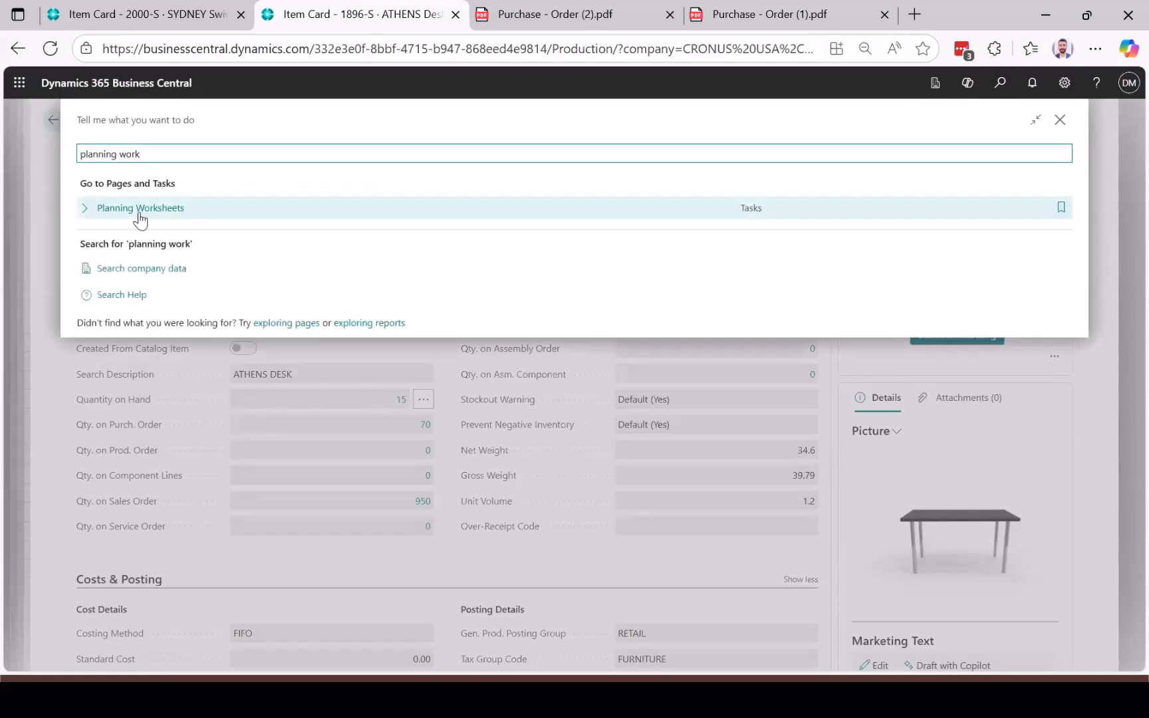
{"action": "left_click", "coordinate": [140, 219]}
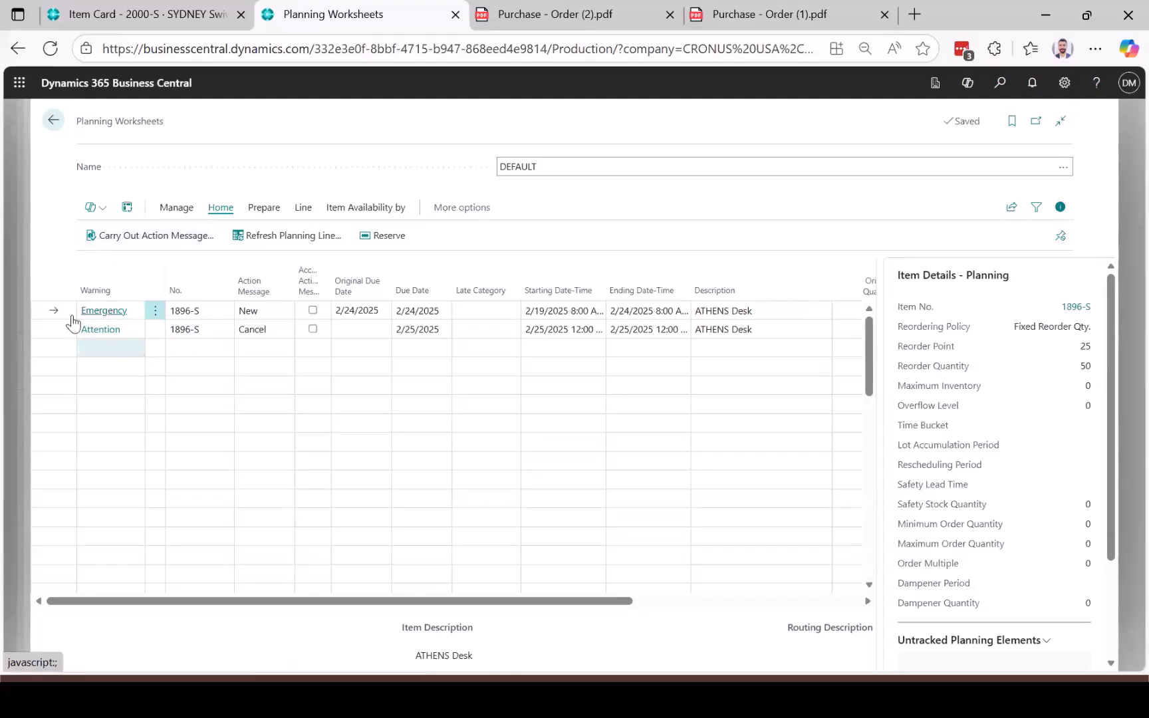
{"action": "left_click", "coordinate": [58, 341]}
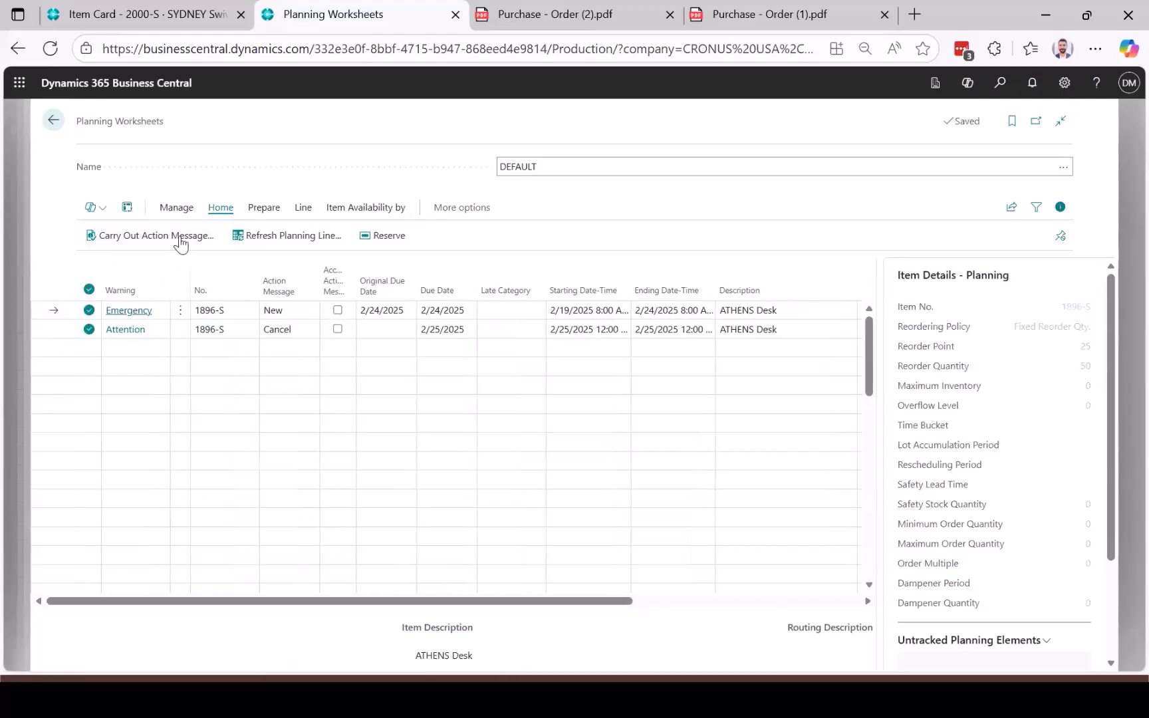
{"action": "left_click", "coordinate": [176, 212]}
{"action": "left_click", "coordinate": [112, 236]}
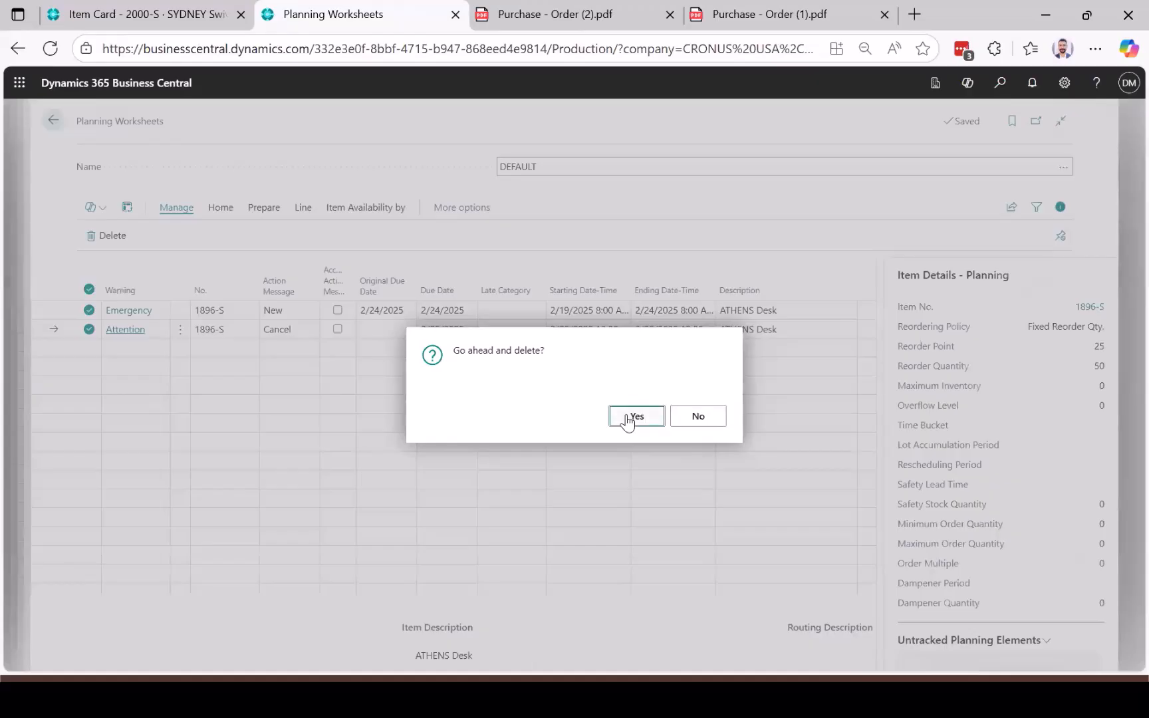
{"action": "left_click", "coordinate": [627, 416]}
Calculate a regenerative plan for item 1896-S from 2/25/2025 to 12/31/2025 with MPS and MRP enabled
{"action": "left_click", "coordinate": [264, 207]}
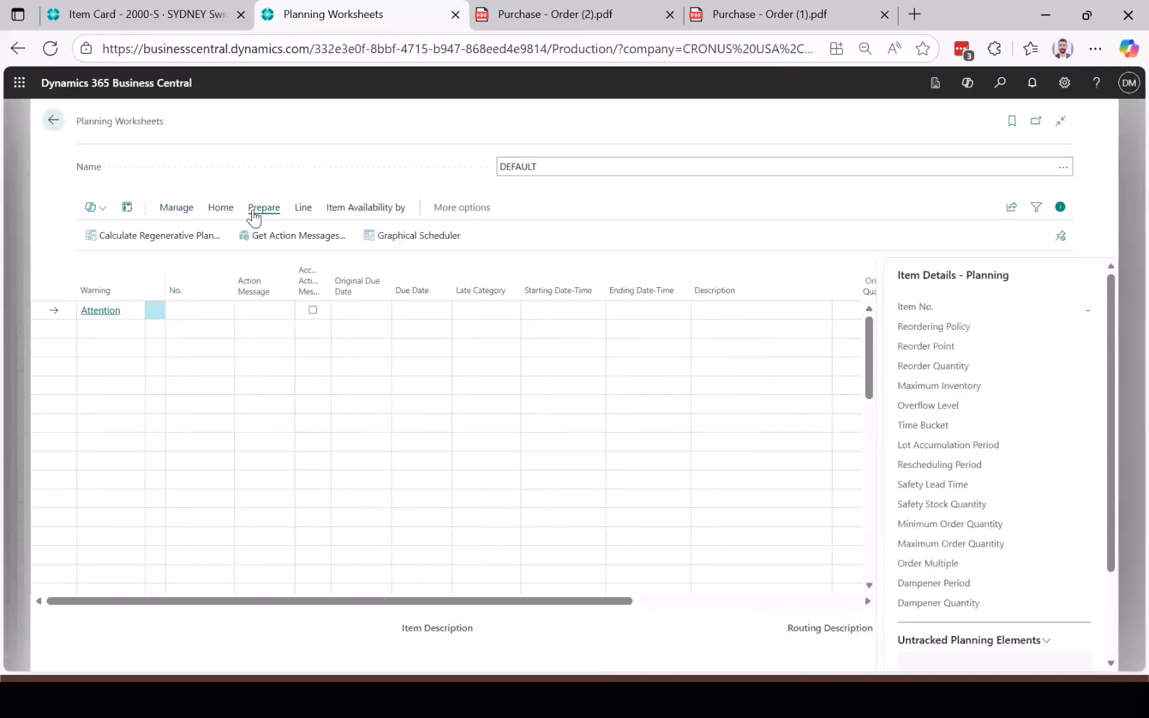
{"action": "left_click", "coordinate": [175, 240]}
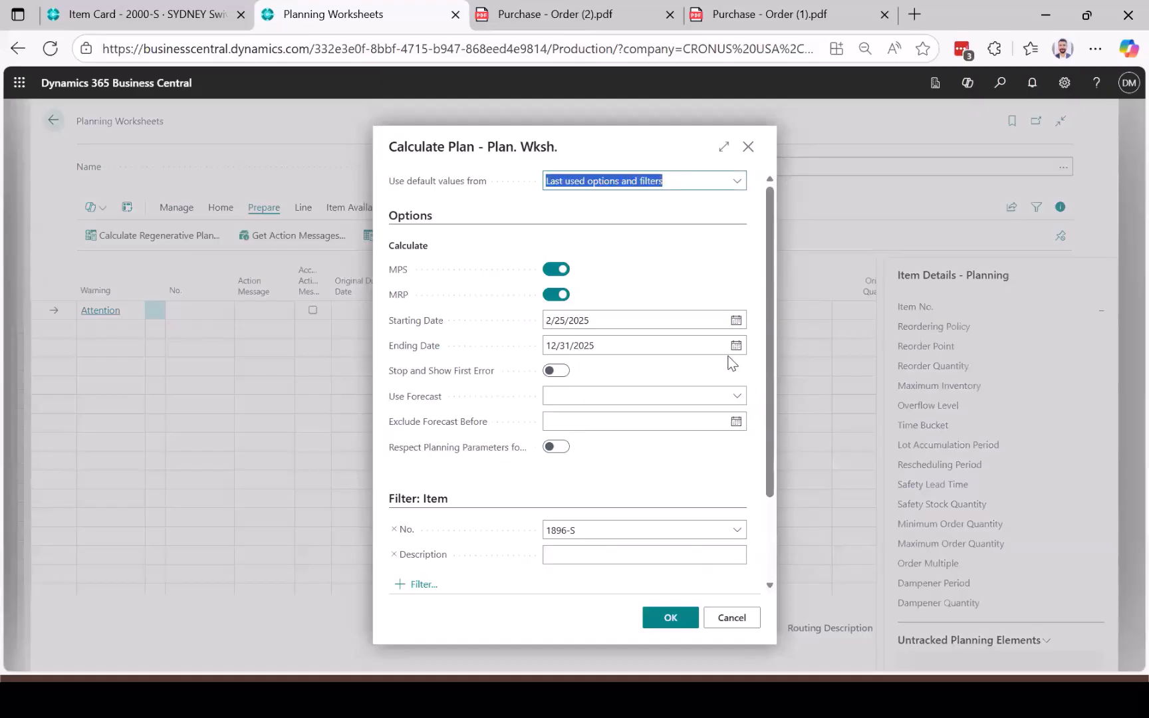
{"action": "left_click", "coordinate": [607, 529]}
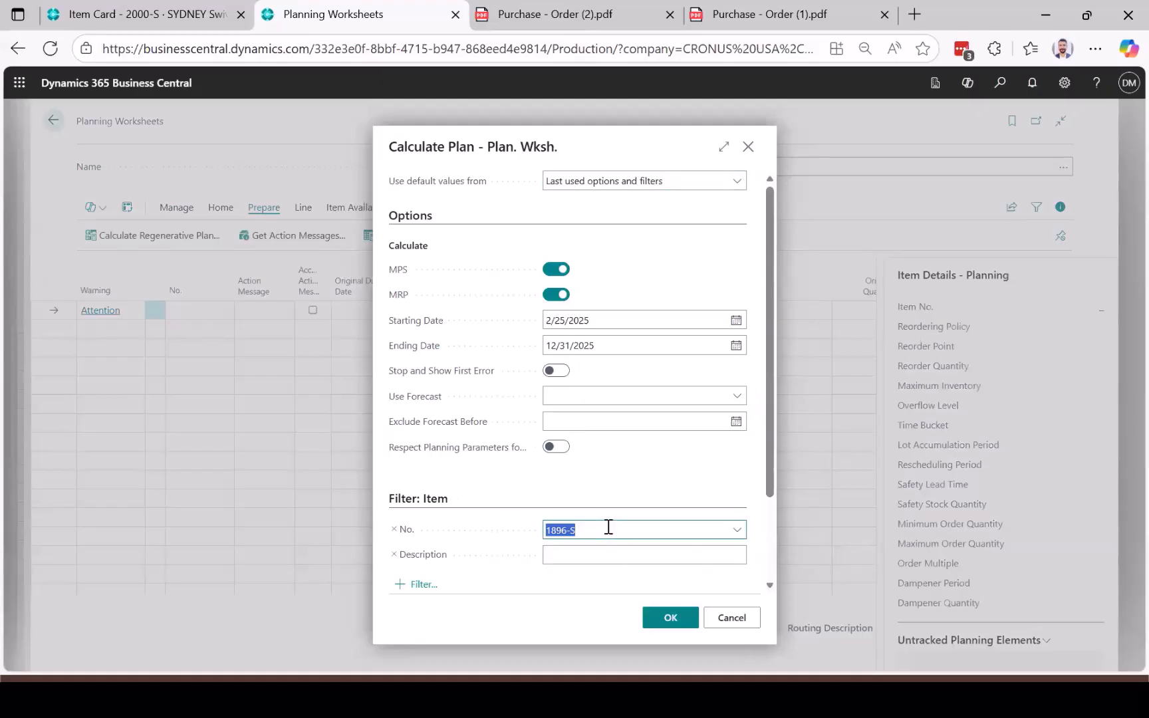
{"action": "left_click", "coordinate": [677, 620]}
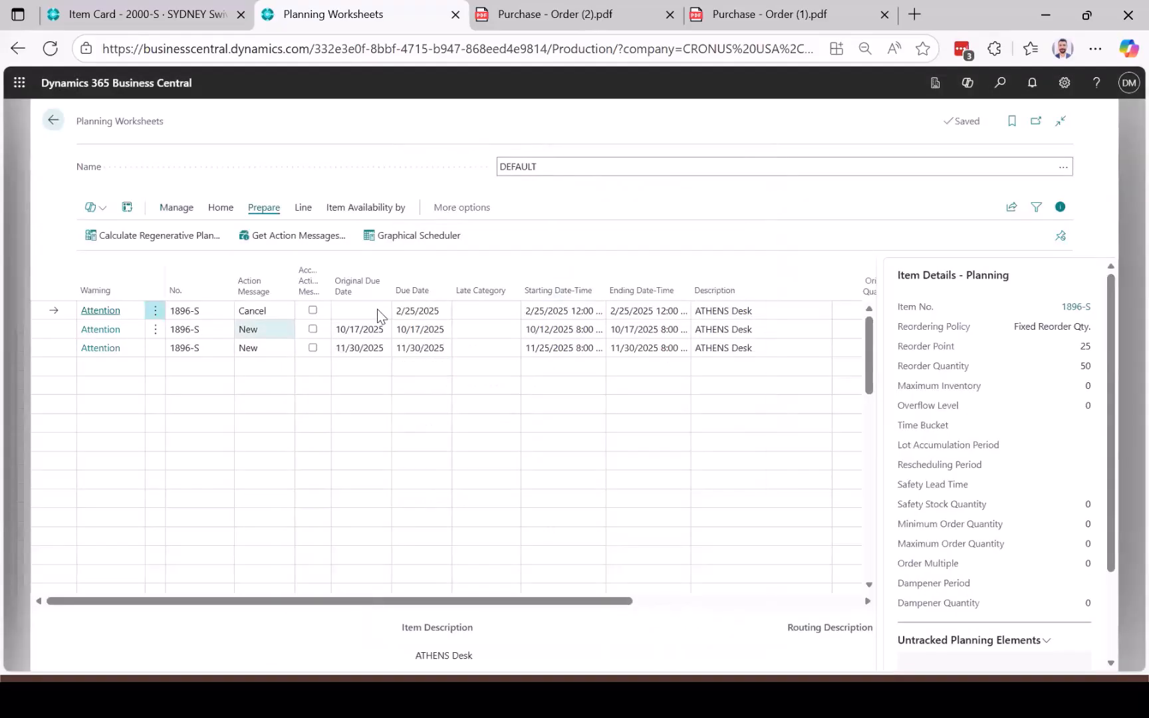
Review the action messages, due dates, quantities and reference orders of the new ATHENS Desk planning lines
{"action": "scroll", "coordinate": [416, 336], "scroll_direction": "right", "scroll_amount": 5}
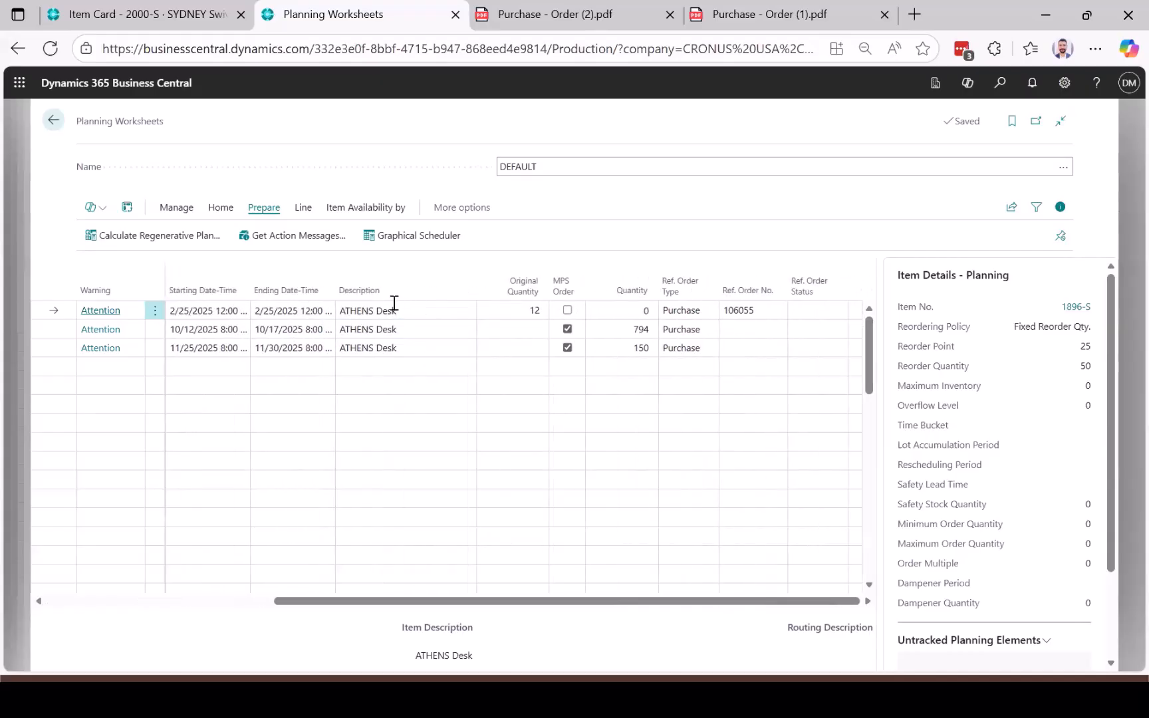
{"action": "scroll", "coordinate": [394, 303], "scroll_direction": "left", "scroll_amount": 3}
{"action": "scroll", "coordinate": [394, 302], "scroll_direction": "left", "scroll_amount": 3}
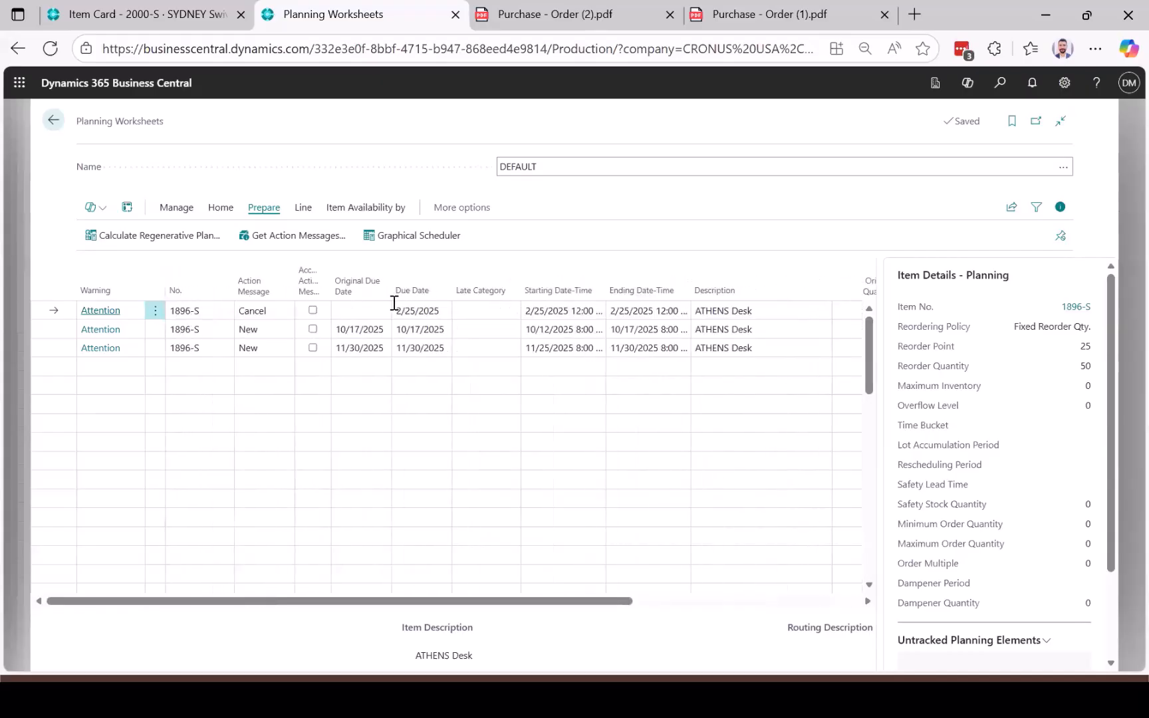
{"action": "left_click", "coordinate": [254, 316]}
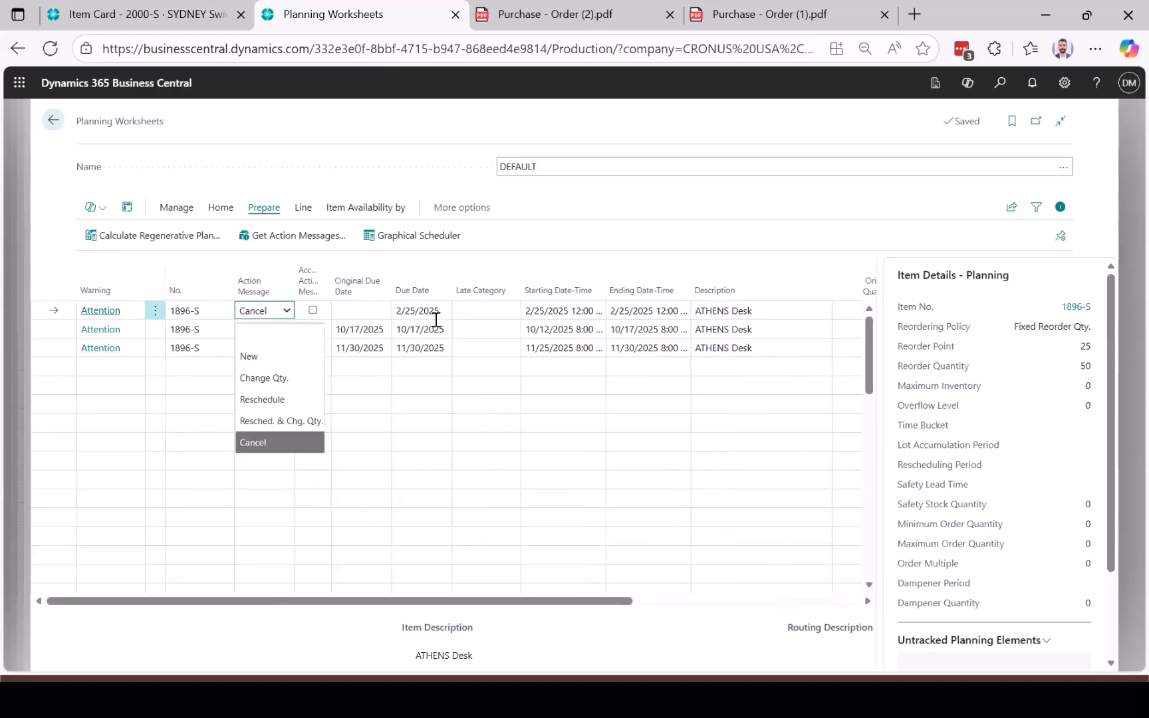
{"action": "left_click", "coordinate": [412, 325]}
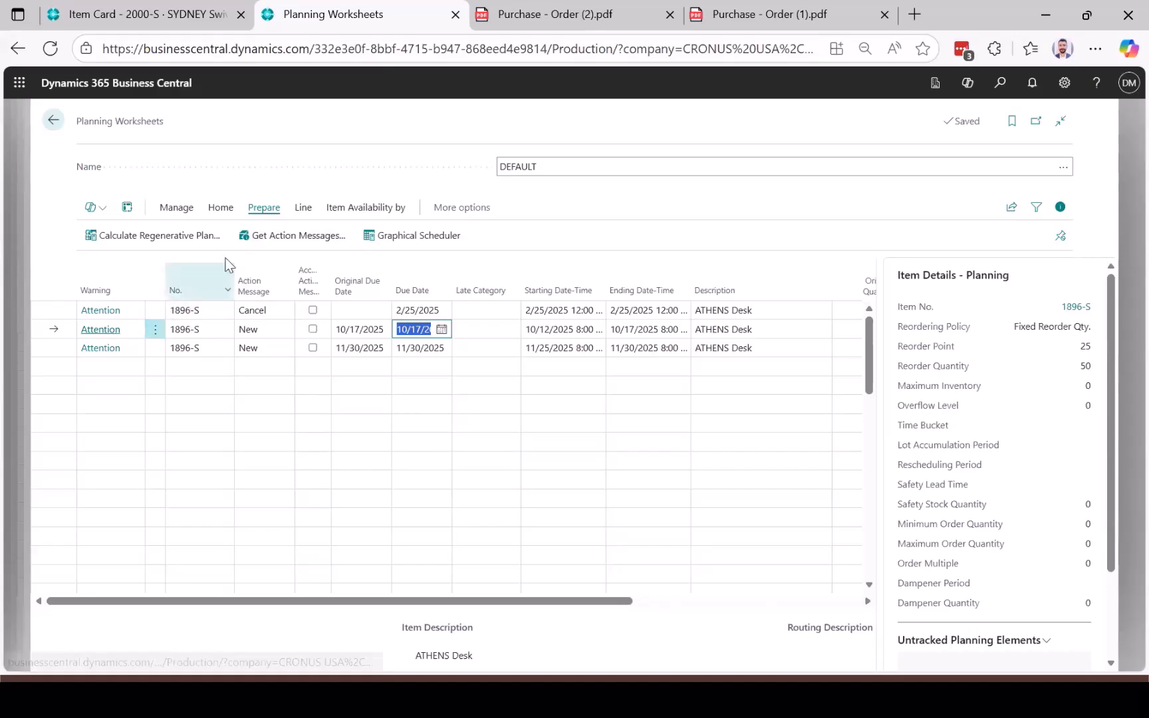
Accept the action messages on all three planning lines and carry them out with Make Purch. Orders & Print
{"action": "left_click", "coordinate": [219, 209]}
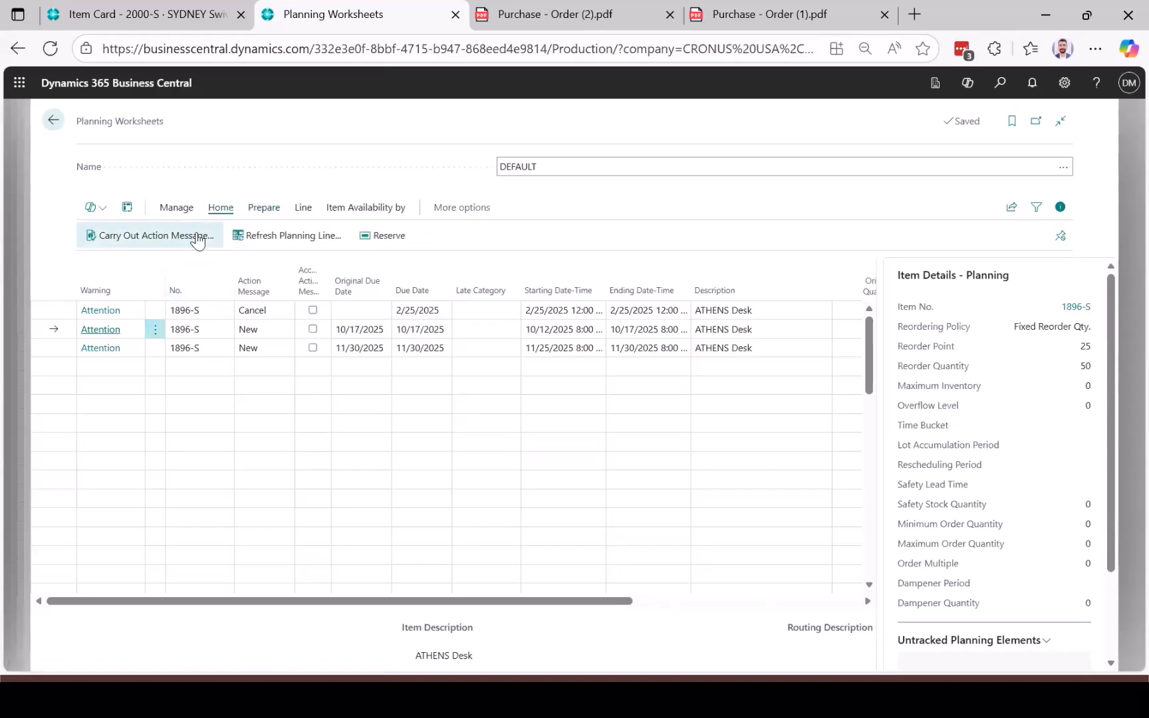
{"action": "left_click", "coordinate": [313, 330]}
{"action": "left_click", "coordinate": [312, 348]}
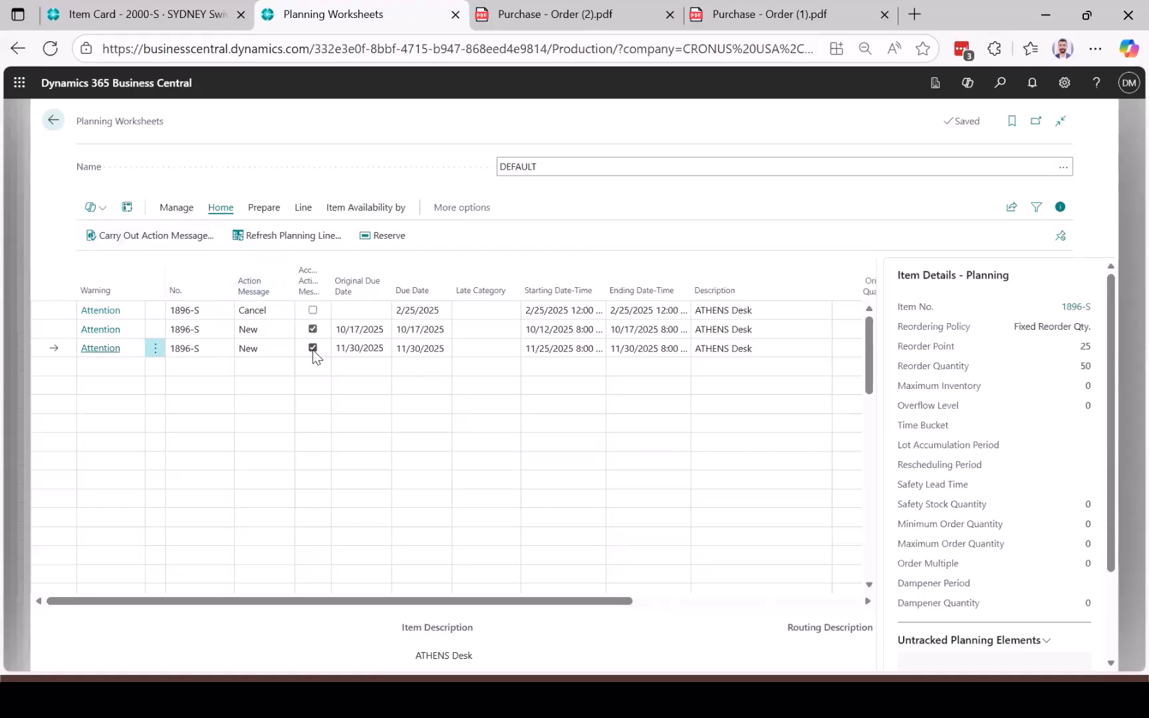
{"action": "left_click", "coordinate": [312, 310]}
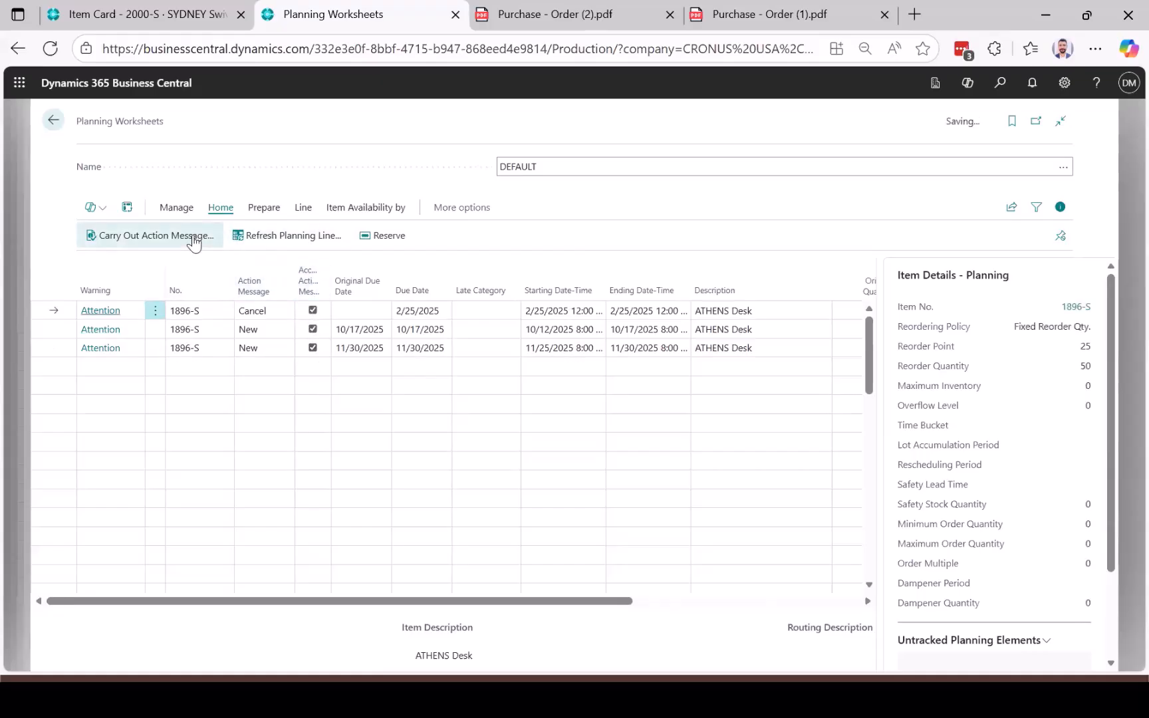
{"action": "left_click", "coordinate": [85, 331]}
{"action": "left_click", "coordinate": [89, 290]}
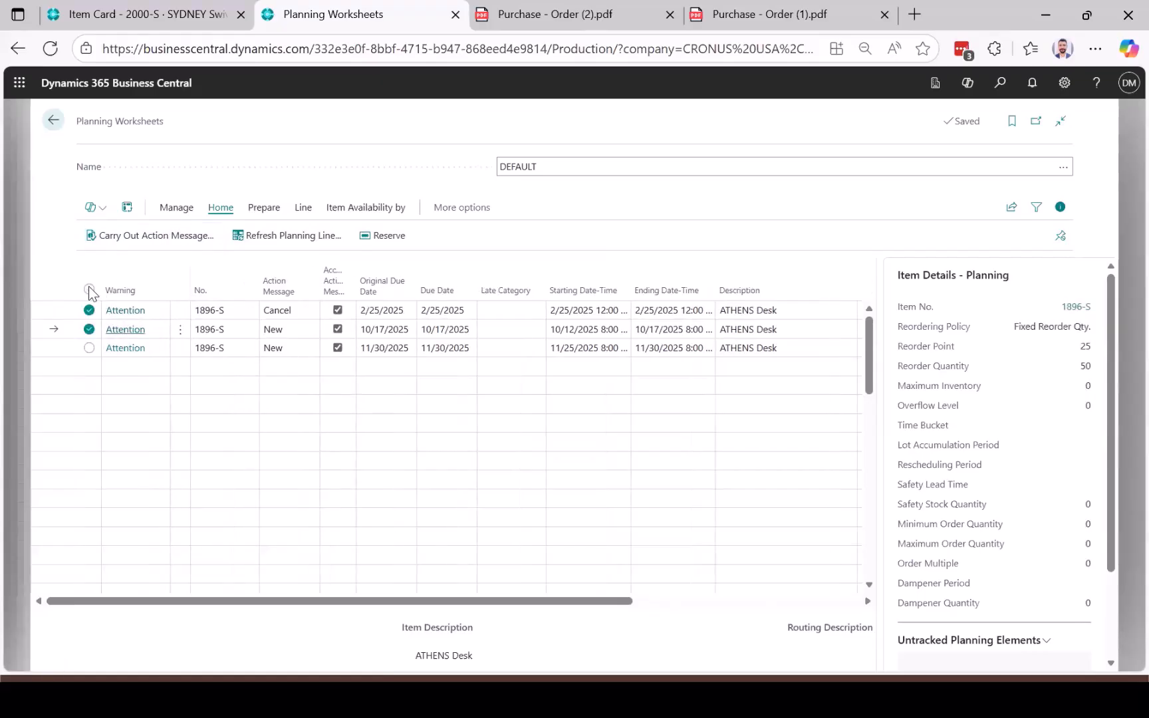
{"action": "left_click", "coordinate": [133, 238]}
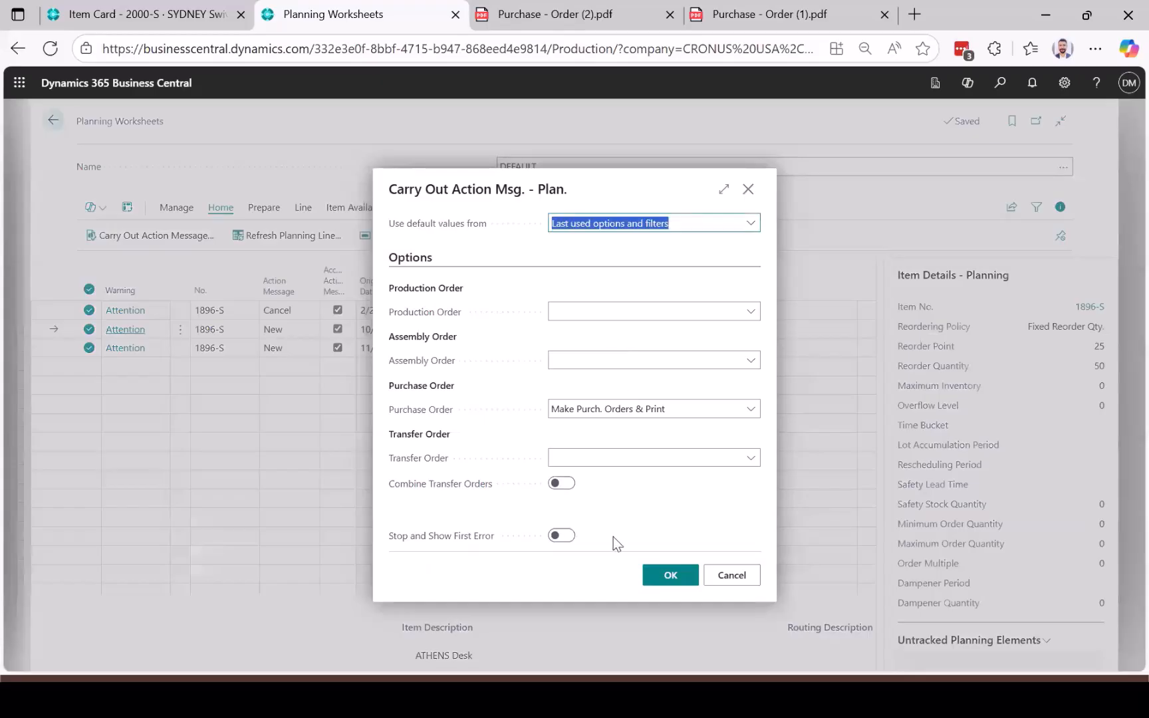
{"action": "left_click", "coordinate": [672, 576]}
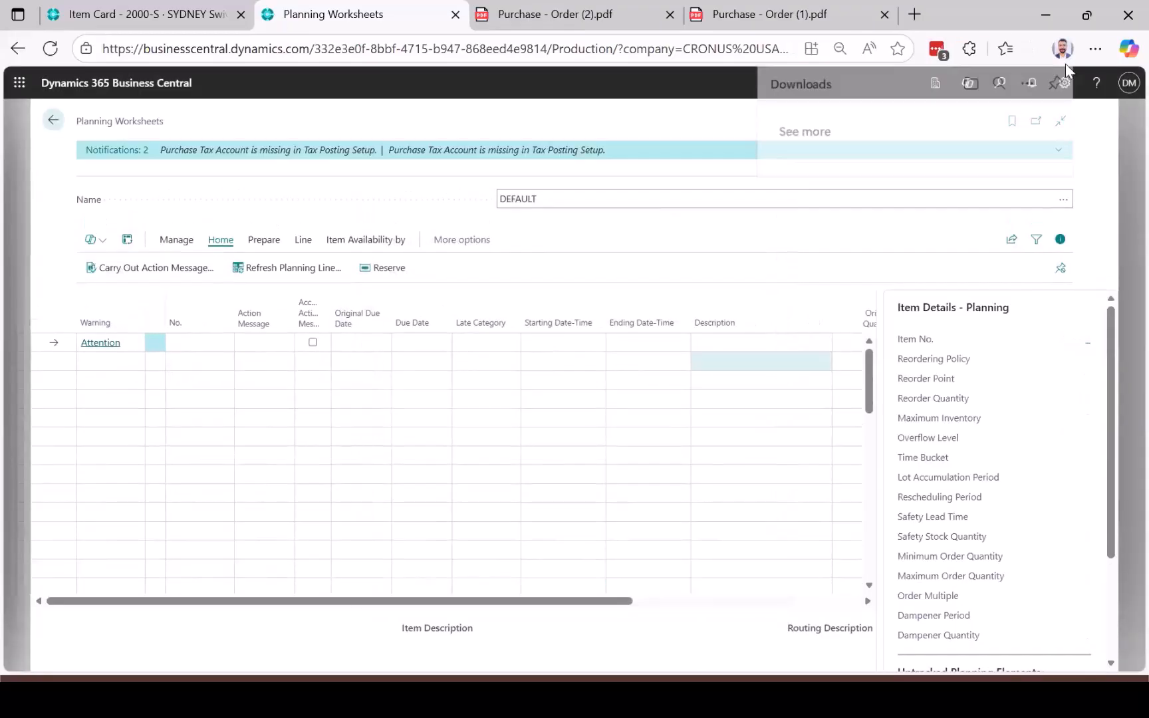
Open the printed purchase order PDF and review its ATHENS Desk lines and totals
{"action": "left_click", "coordinate": [904, 122]}
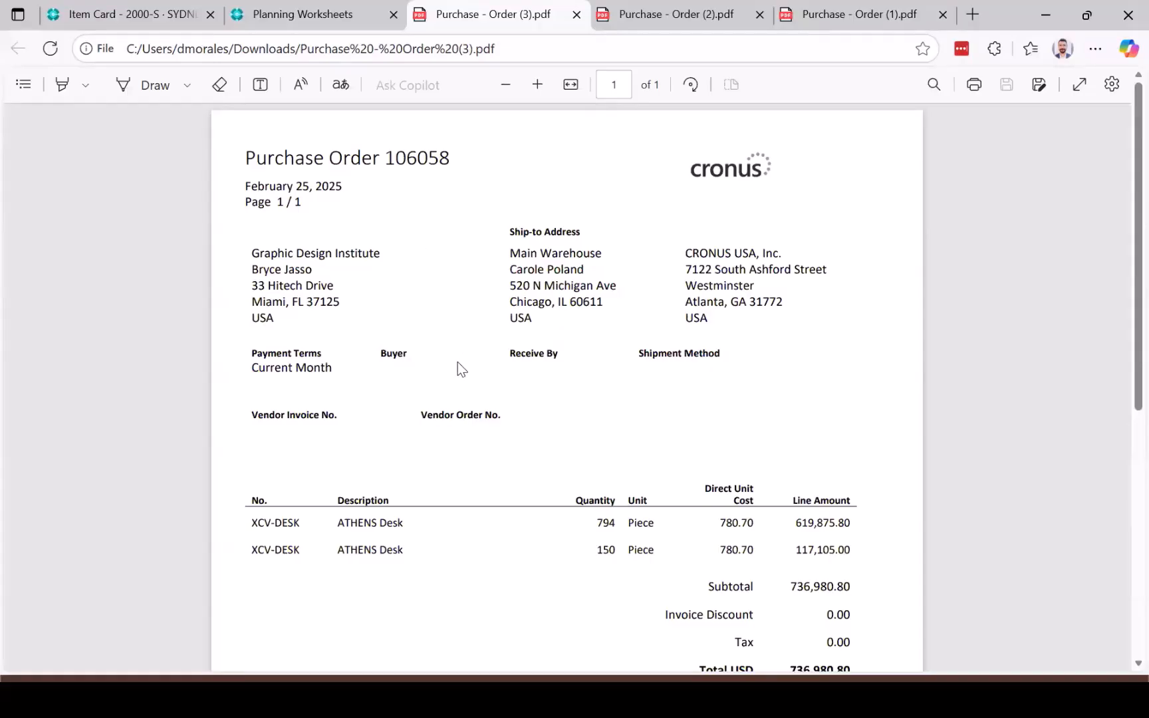
{"action": "scroll", "coordinate": [458, 361], "scroll_direction": "down", "scroll_amount": 7}
{"action": "scroll", "coordinate": [457, 362], "scroll_direction": "up", "scroll_amount": 5}
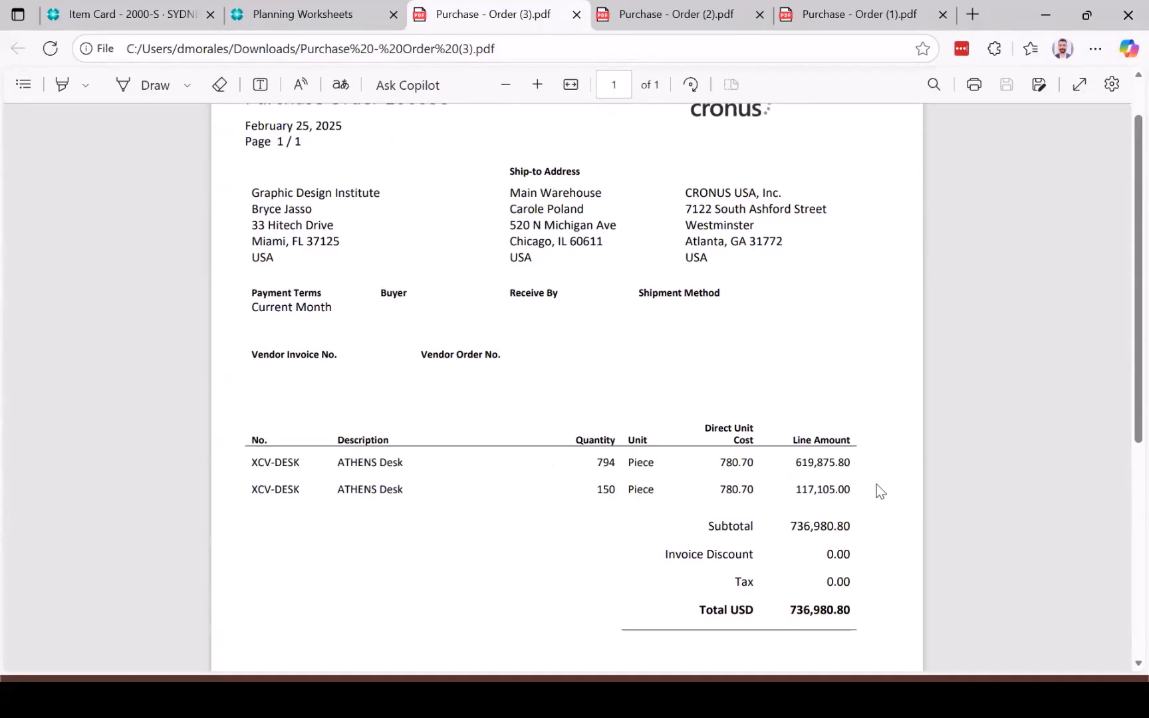
{"action": "left_click_drag", "start_coordinate": [857, 494], "coordinate": [226, 459]}
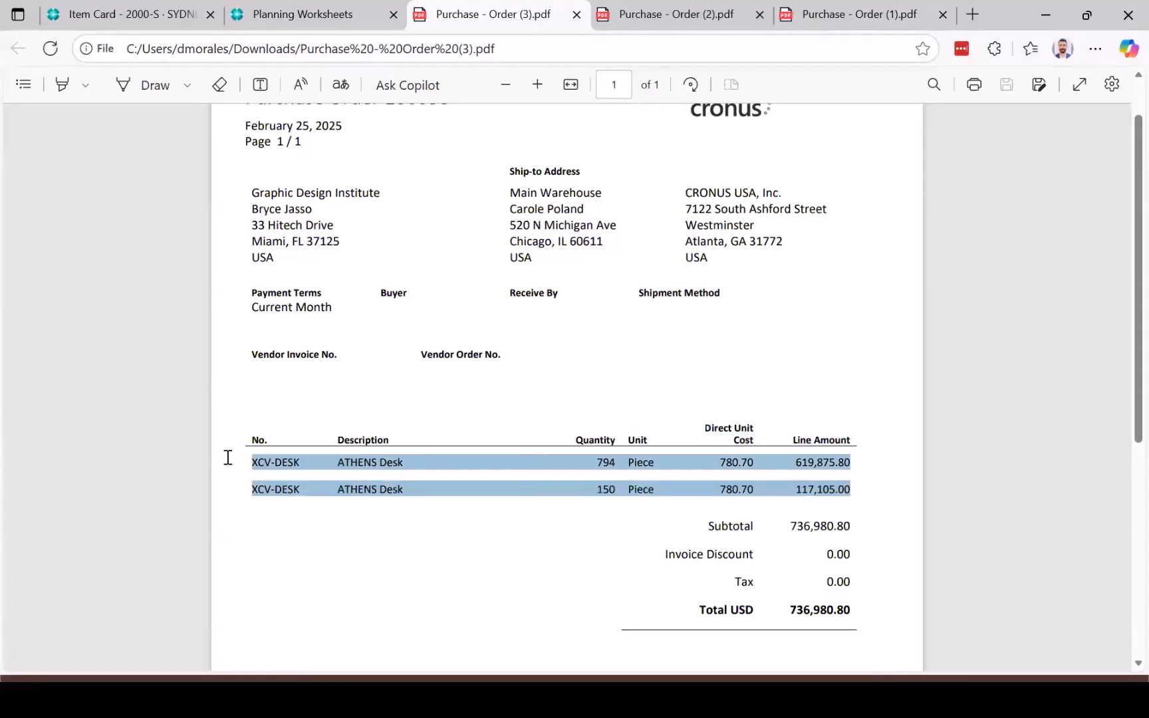
{"action": "right_click", "coordinate": [509, 585]}
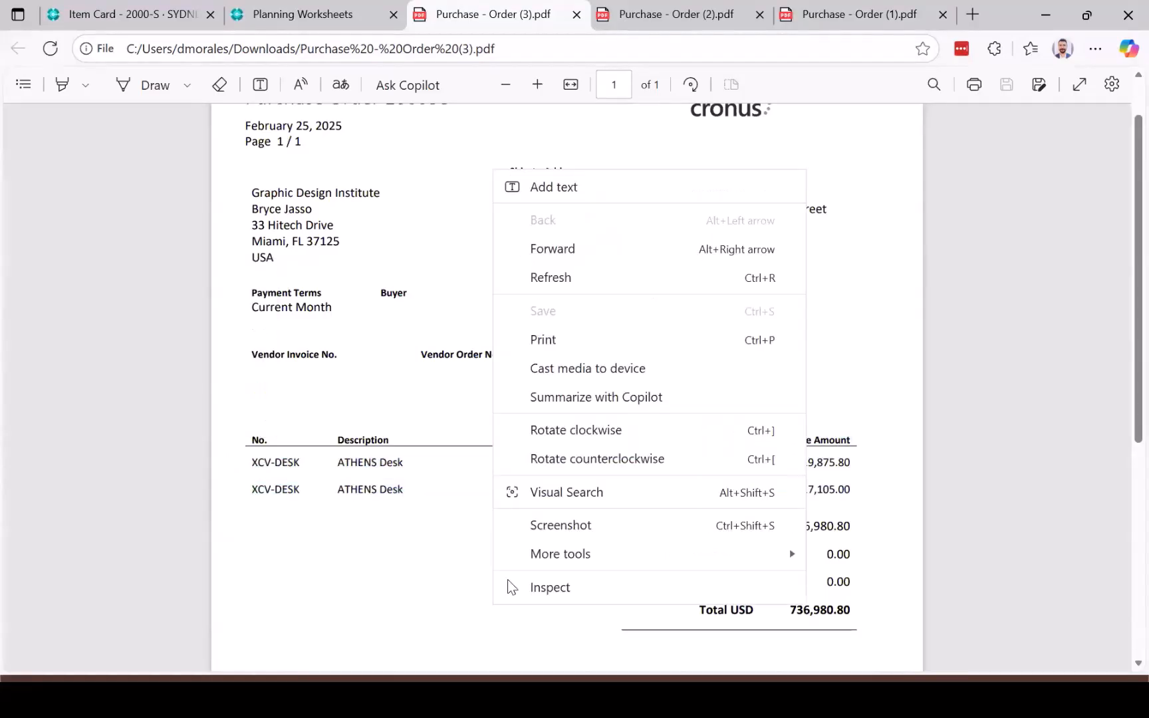
Go to the purchase orders list, sort it by number descending, and open the newest Graphic Design Institute order
{"action": "left_click", "coordinate": [325, 14]}
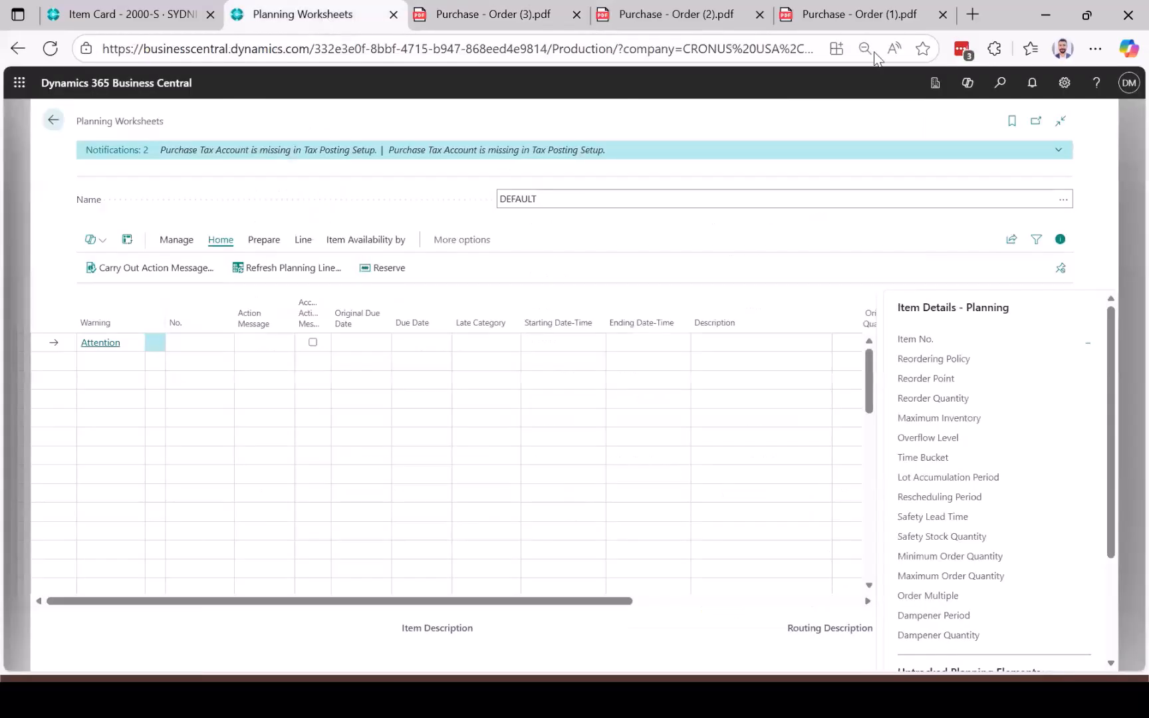
{"action": "left_click", "coordinate": [998, 82]}
{"action": "type", "text": "urch or"}
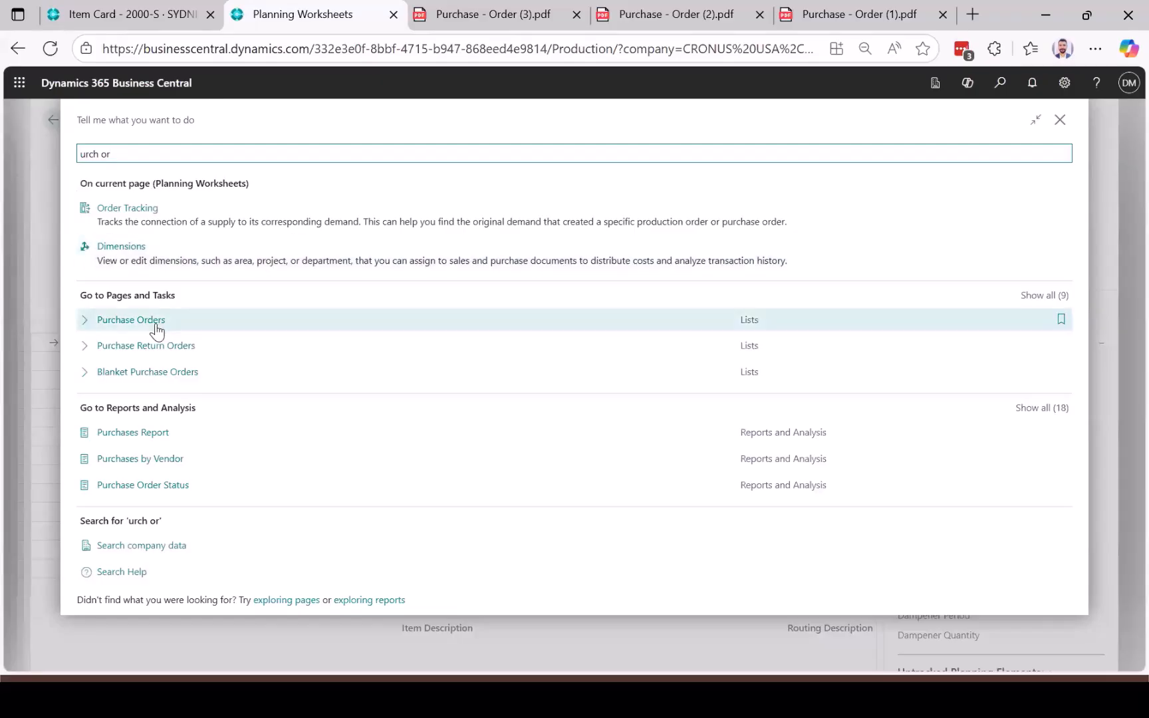
{"action": "left_click", "coordinate": [155, 323]}
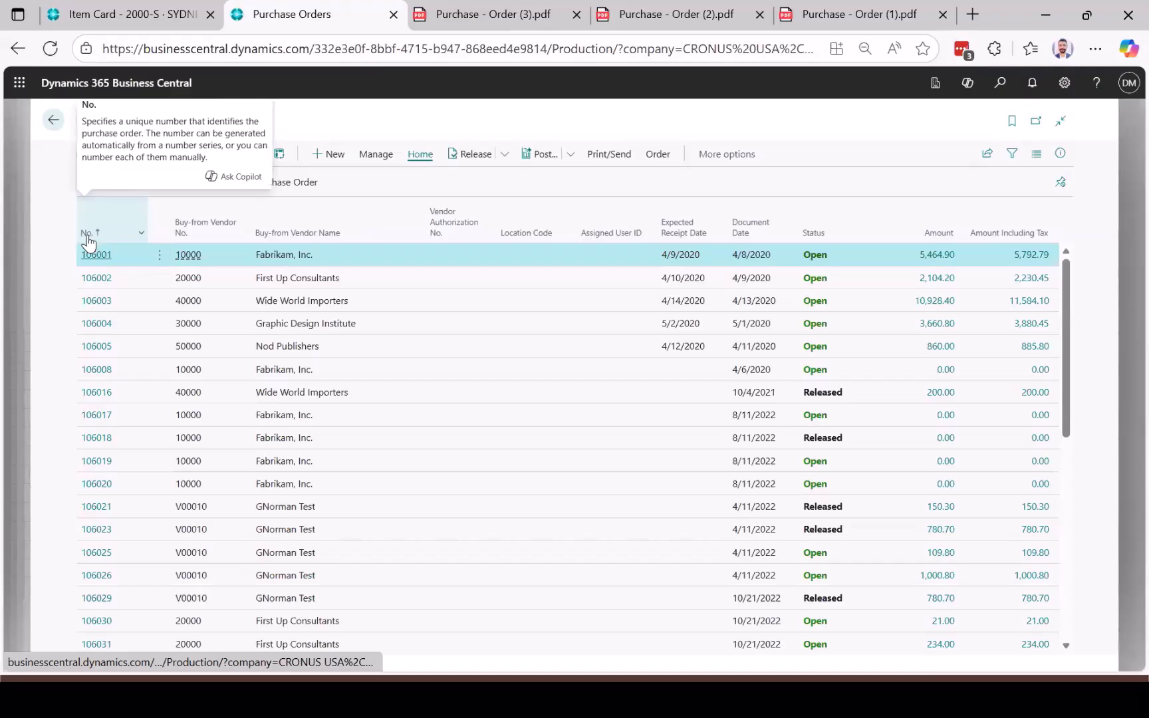
{"action": "left_click", "coordinate": [88, 234]}
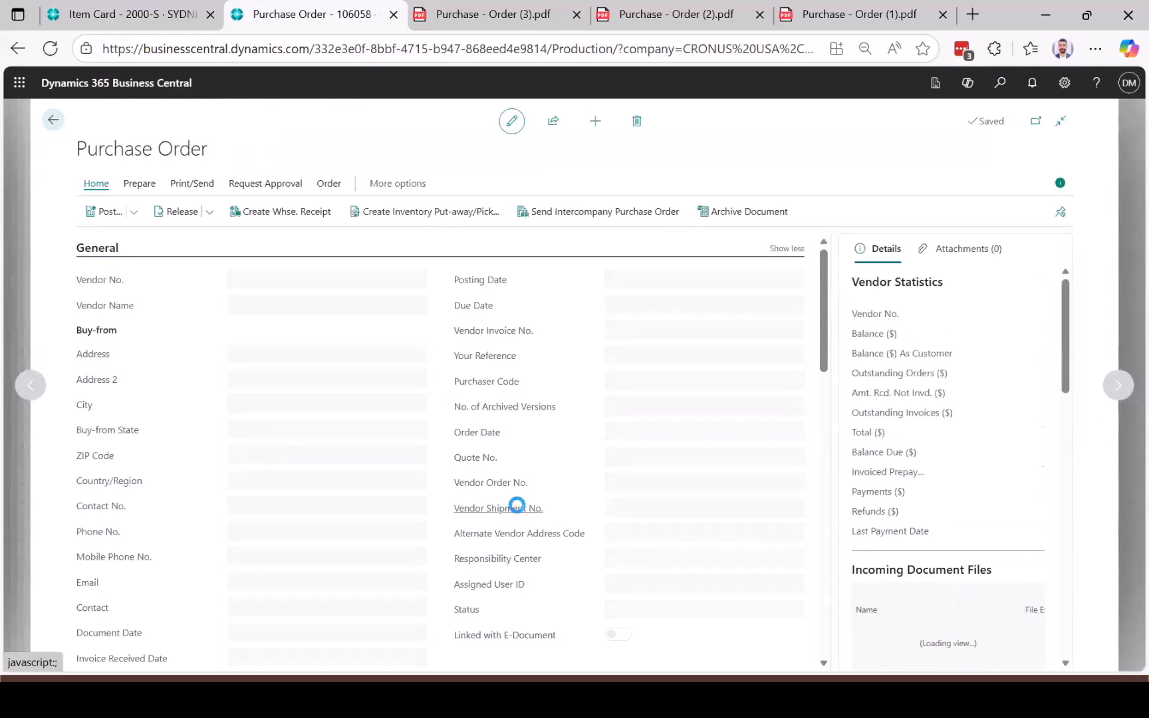
Examine the quantities and the planned and expected receipt dates on both ATHENS Desk purchase lines
{"action": "scroll", "coordinate": [517, 507], "scroll_direction": "down", "scroll_amount": 8}
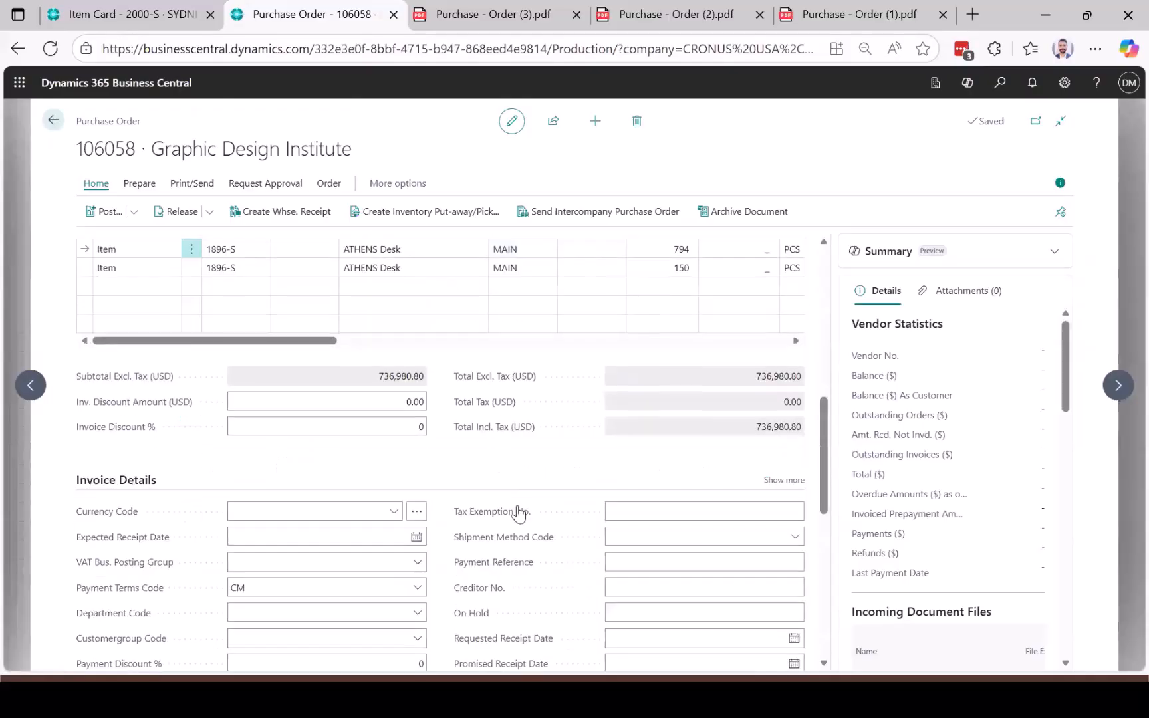
{"action": "scroll", "coordinate": [657, 411], "scroll_direction": "up", "scroll_amount": 2}
{"action": "scroll", "coordinate": [660, 413], "scroll_direction": "right", "scroll_amount": 5}
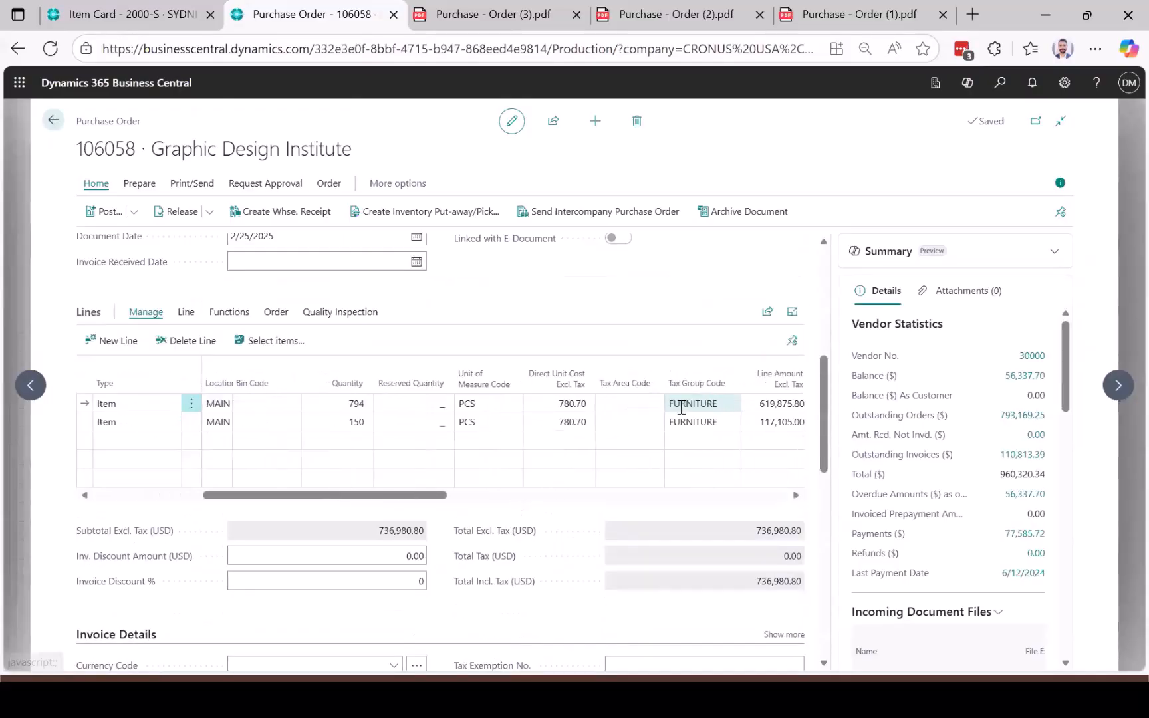
{"action": "scroll", "coordinate": [681, 410], "scroll_direction": "right", "scroll_amount": 8}
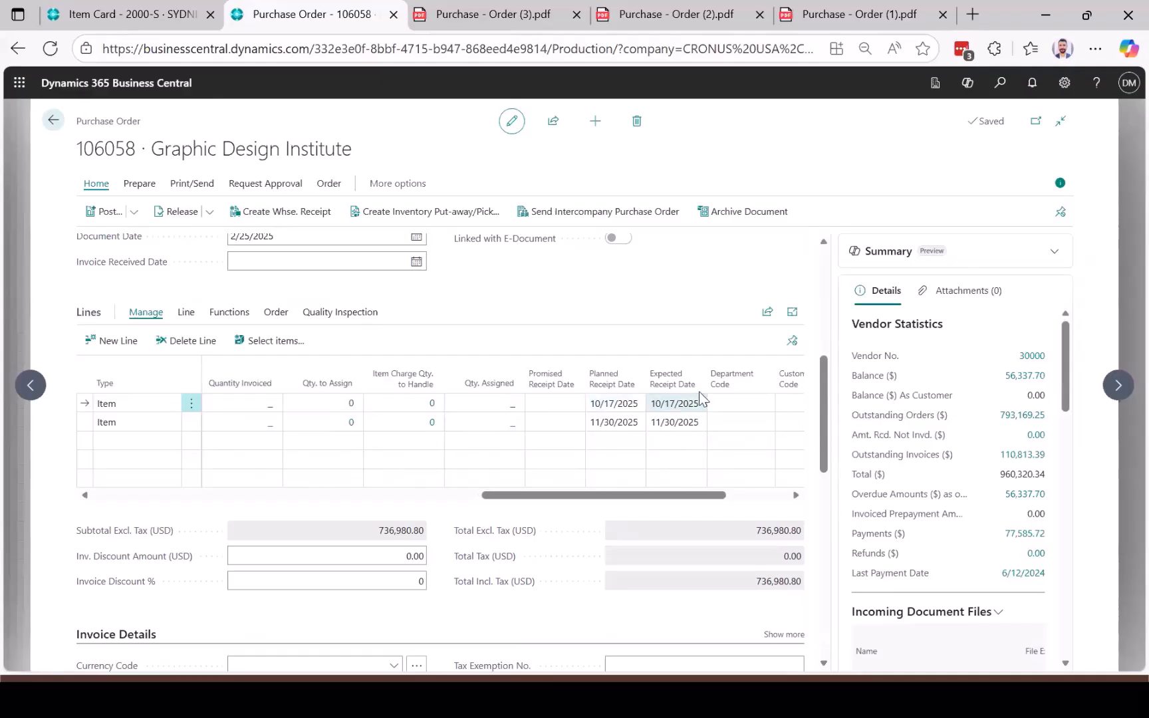
{"action": "scroll", "coordinate": [573, 429], "scroll_direction": "left", "scroll_amount": 2}
{"action": "scroll", "coordinate": [574, 426], "scroll_direction": "left", "scroll_amount": 4}
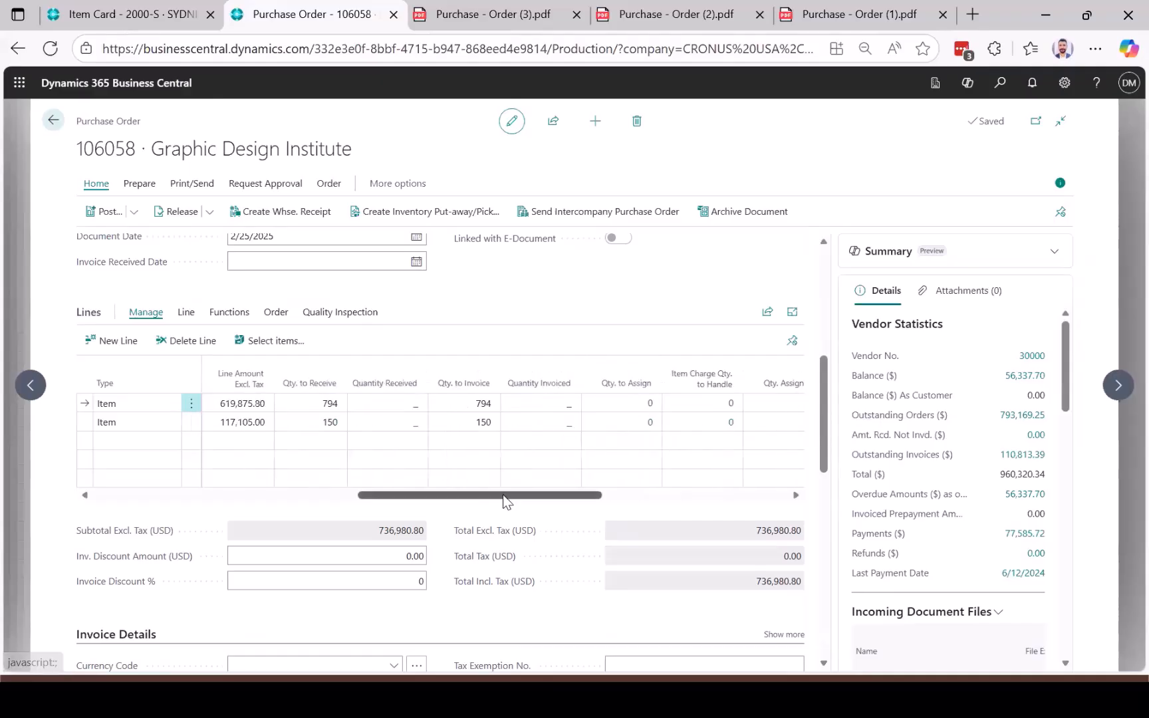
{"action": "left_click_drag", "start_coordinate": [505, 496], "coordinate": [294, 499]}
{"action": "left_click_drag", "start_coordinate": [392, 499], "coordinate": [709, 489]}
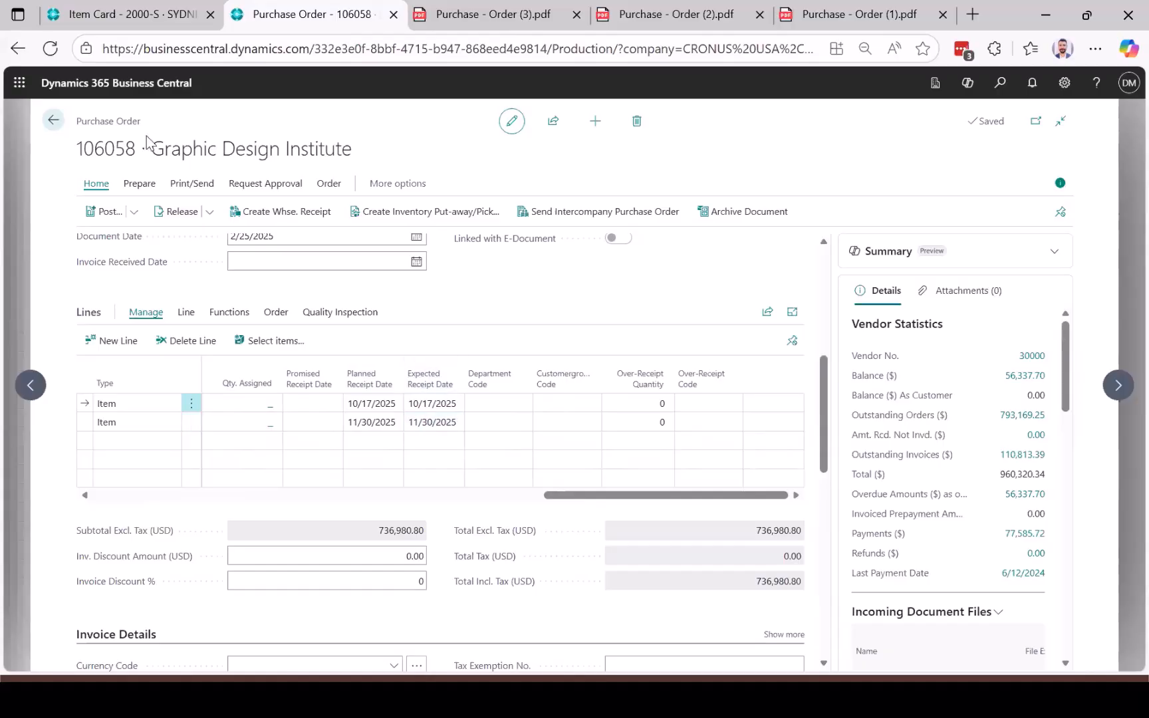
{"action": "left_click_drag", "start_coordinate": [73, 126], "coordinate": [141, 125]}
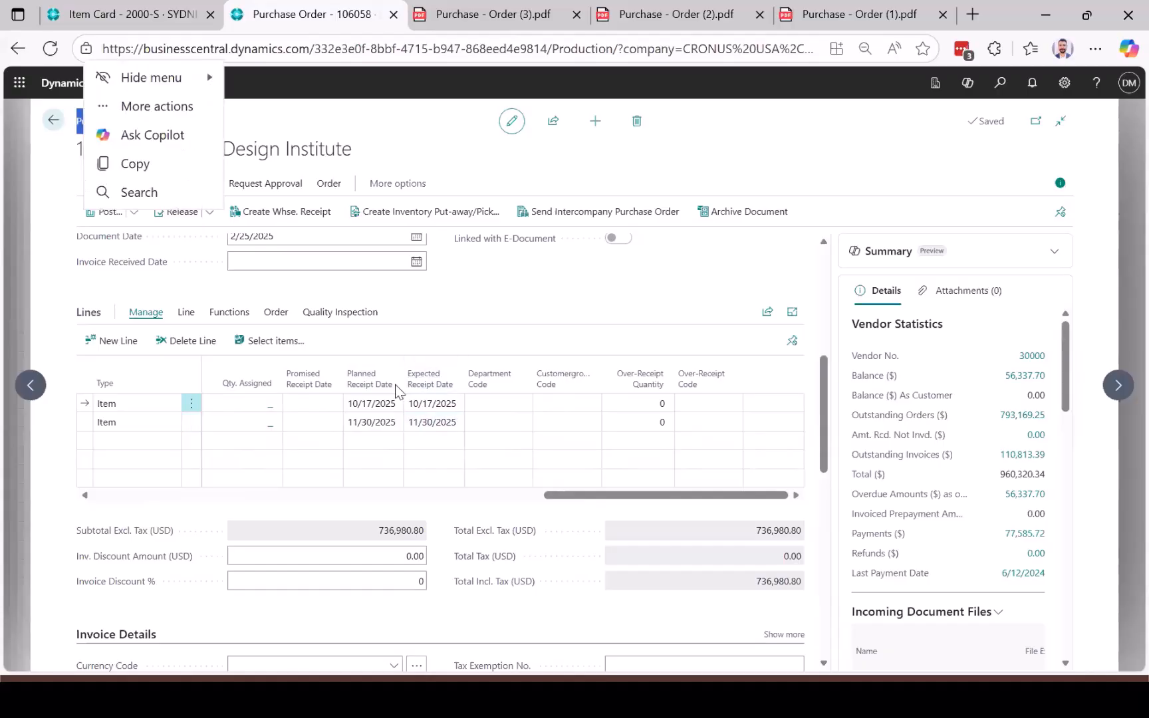
{"action": "left_click", "coordinate": [377, 406]}
{"action": "scroll", "coordinate": [374, 411], "scroll_direction": "left", "scroll_amount": 5}
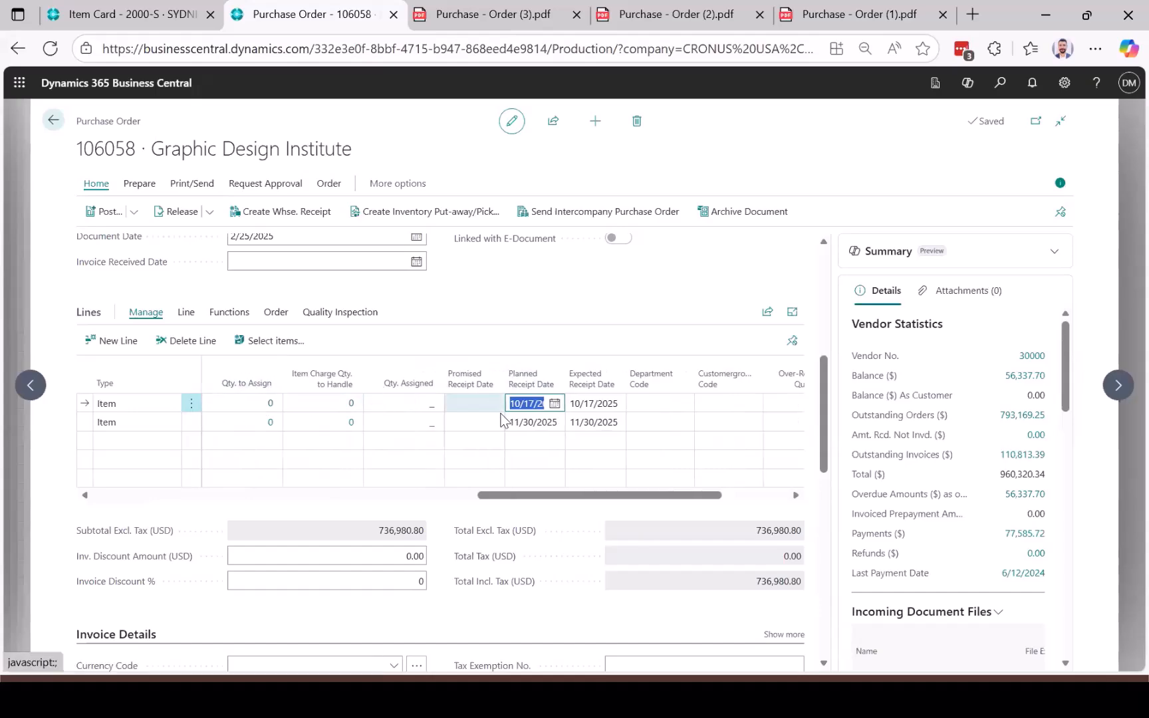
{"action": "left_click", "coordinate": [523, 425]}
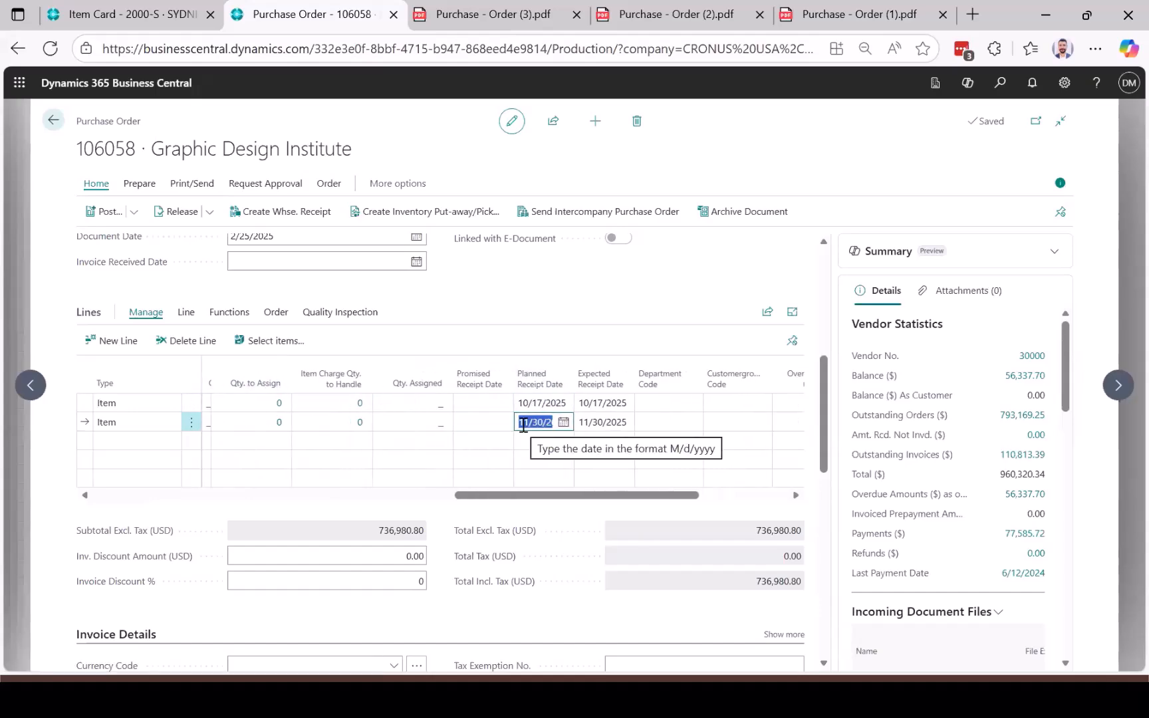
Compare the quantities to receive and invoice with the receipt dates on the purchase order's two lines
{"action": "scroll", "coordinate": [500, 418], "scroll_direction": "left", "scroll_amount": 6}
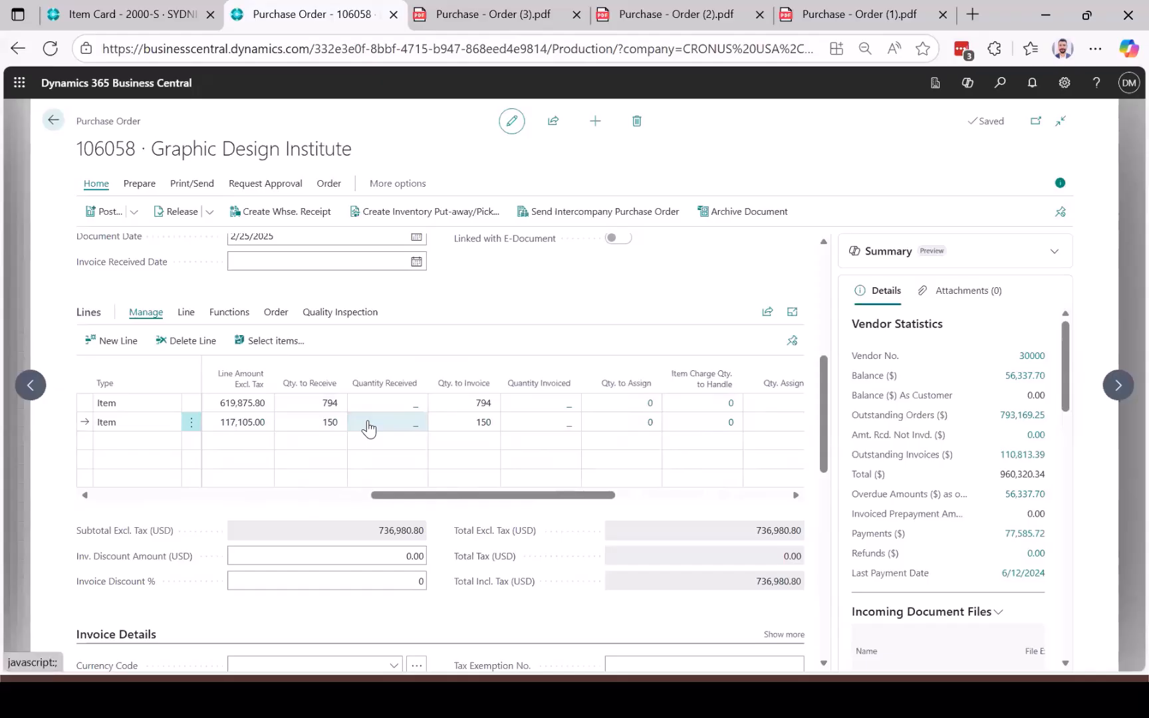
{"action": "scroll", "coordinate": [379, 425], "scroll_direction": "right", "scroll_amount": 6}
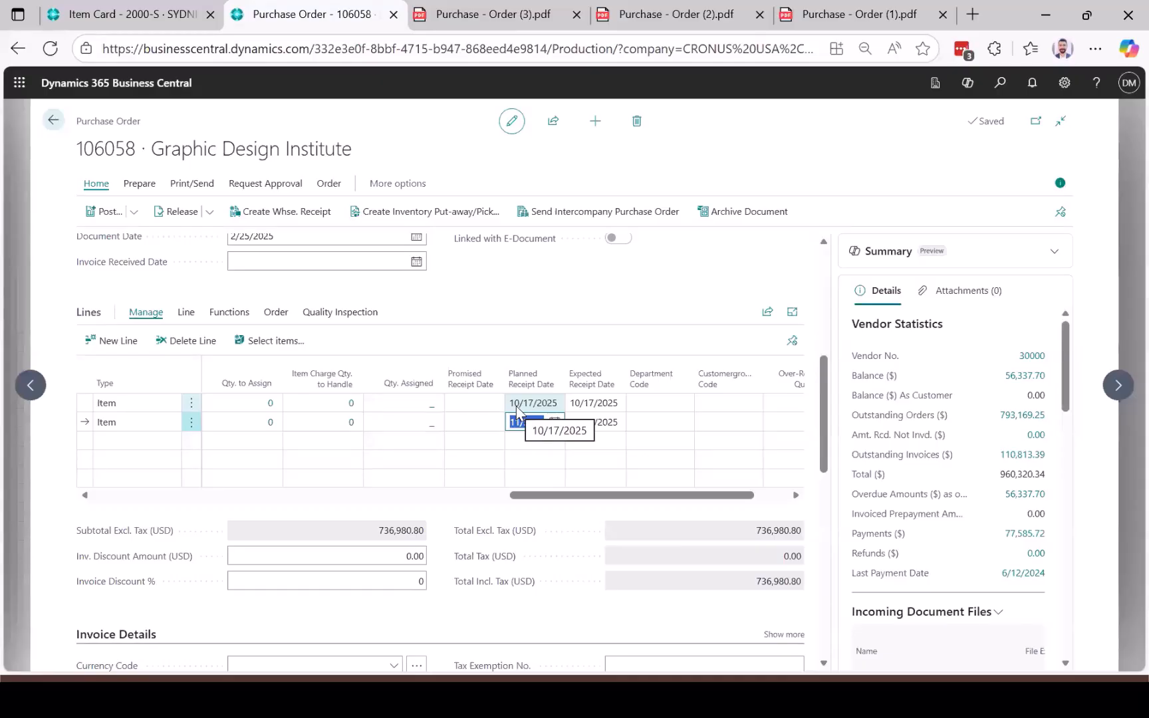
{"action": "left_click", "coordinate": [611, 300]}
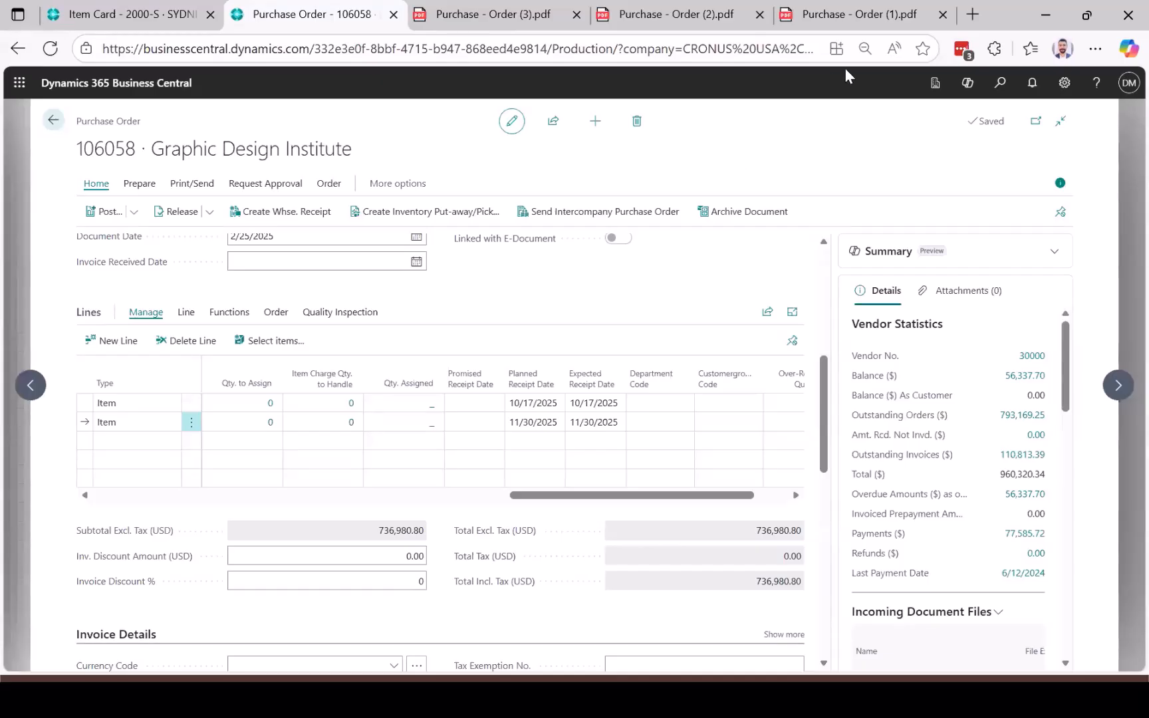
Search the web for "insight works planning" in a new browser tab and open Insight Works' Enhanced Planning Pack page
{"action": "left_click", "coordinate": [976, 14]}
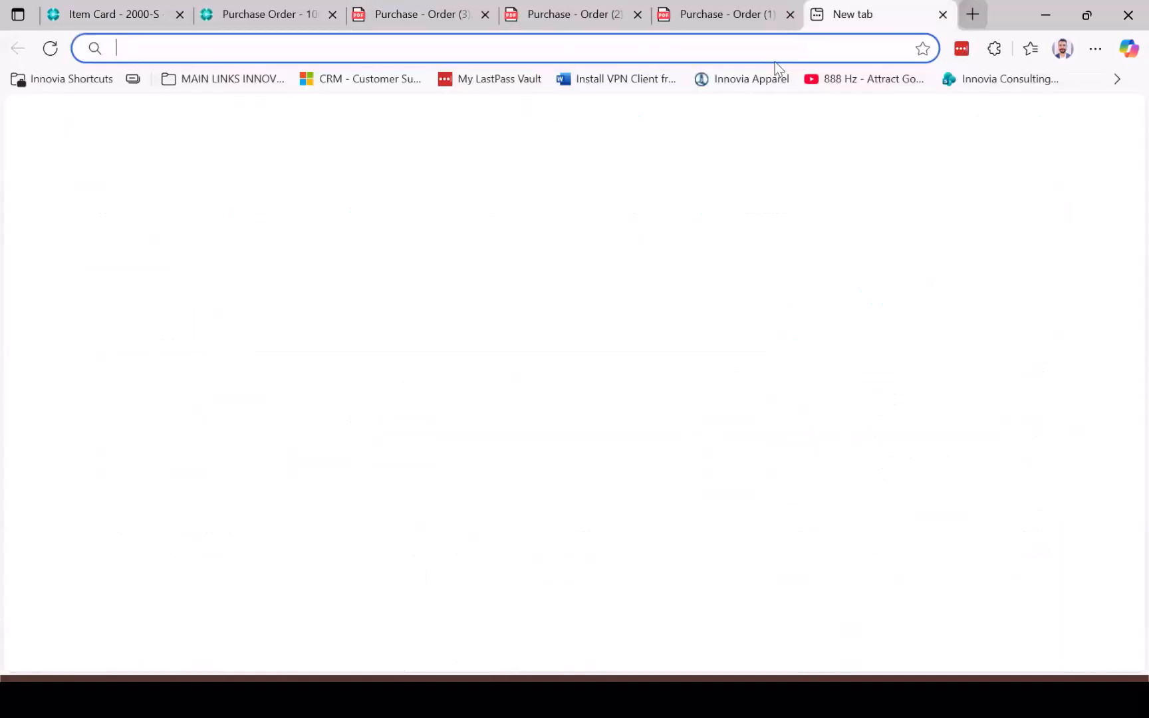
{"action": "left_click", "coordinate": [745, 46]}
{"action": "type", "text": "insight works "}
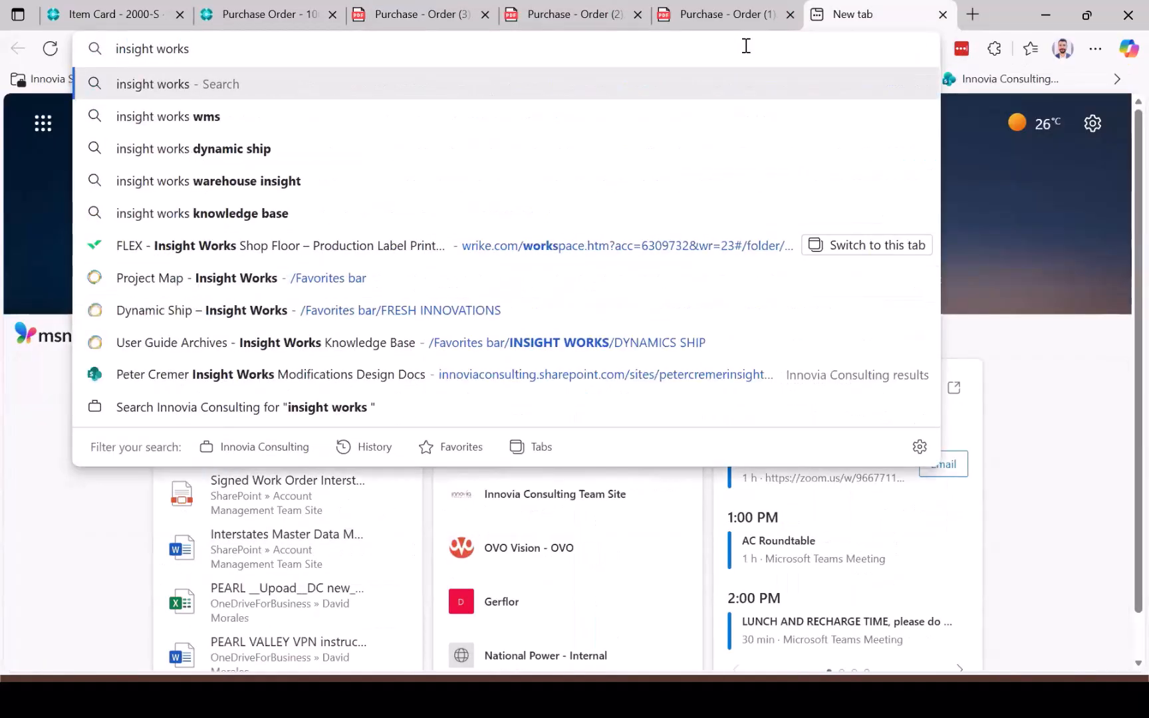
{"action": "type", "text": "planning"}
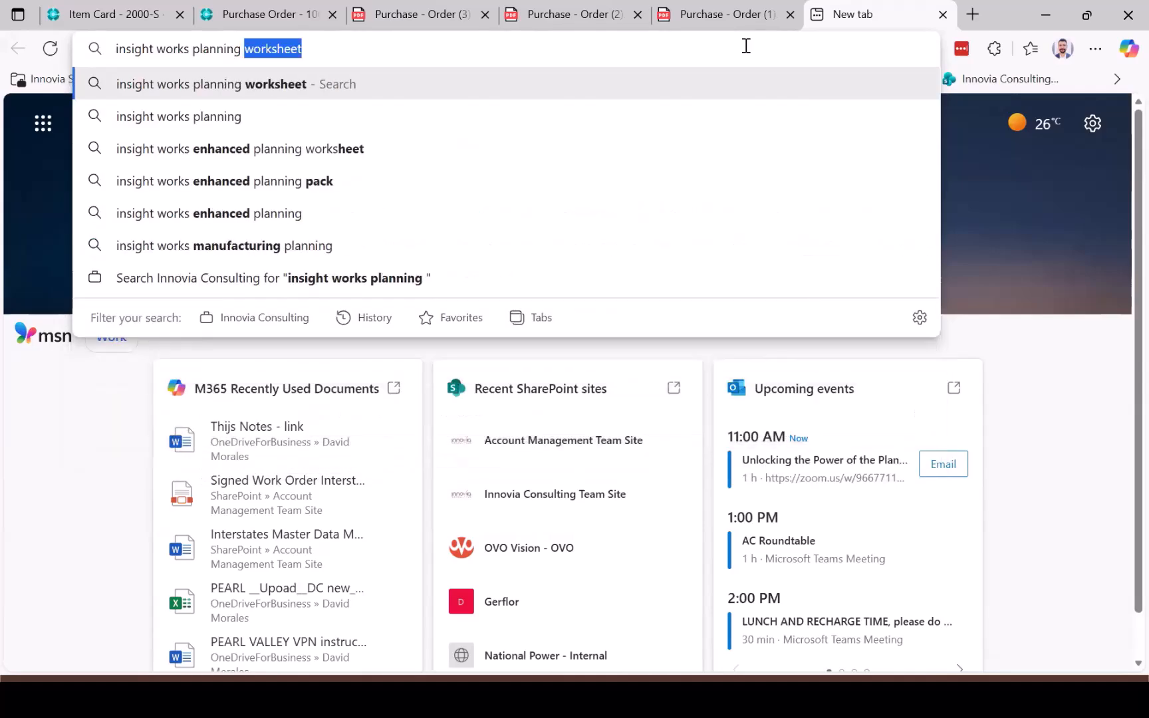
{"action": "key", "text": "BackSpace"}
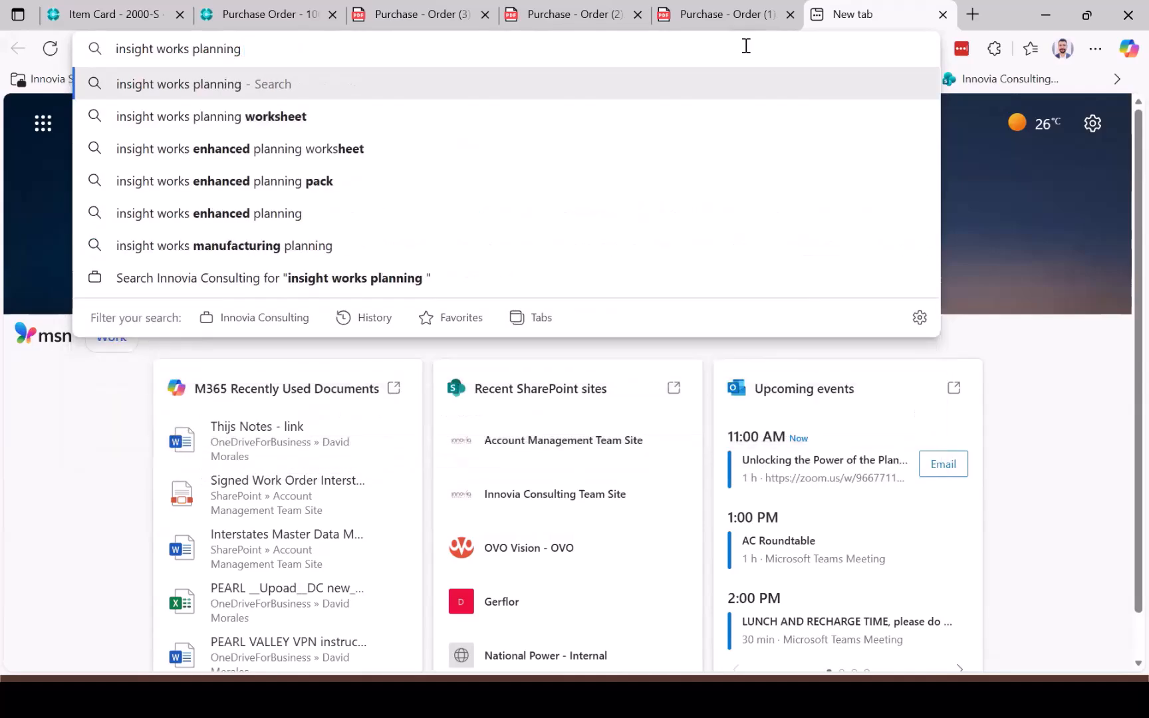
{"action": "key", "text": "Return"}
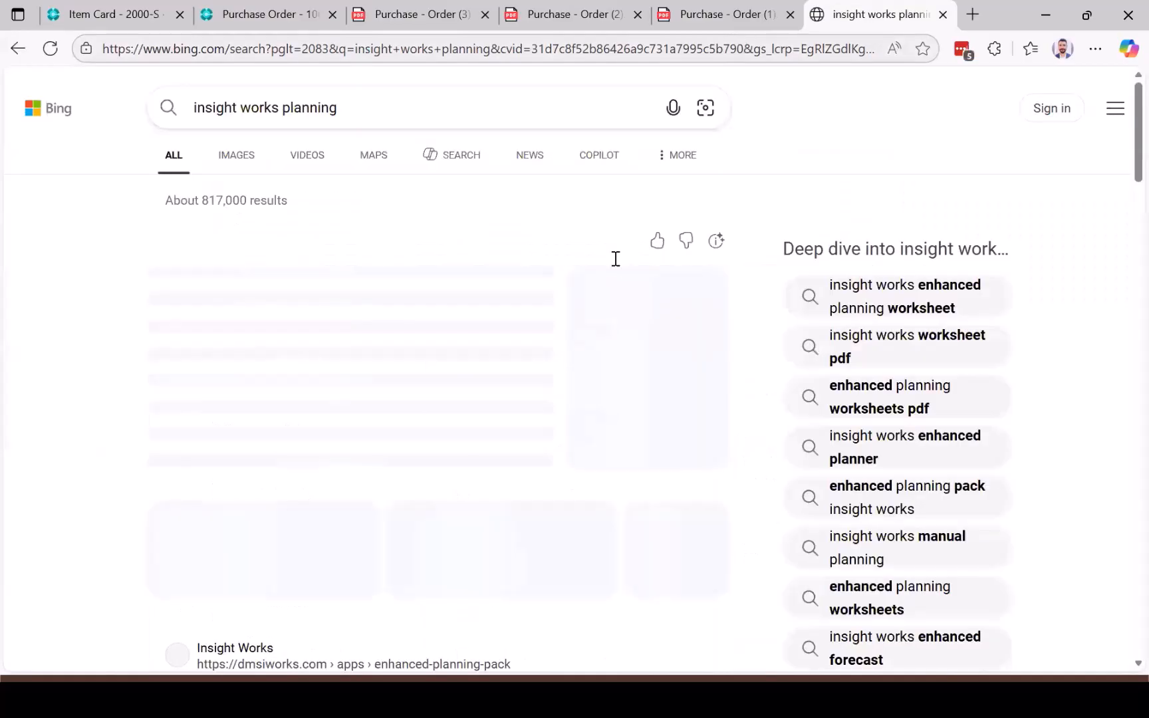
{"action": "scroll", "coordinate": [364, 520], "scroll_direction": "down", "scroll_amount": 4}
{"action": "scroll", "coordinate": [364, 520], "scroll_direction": "down", "scroll_amount": 3}
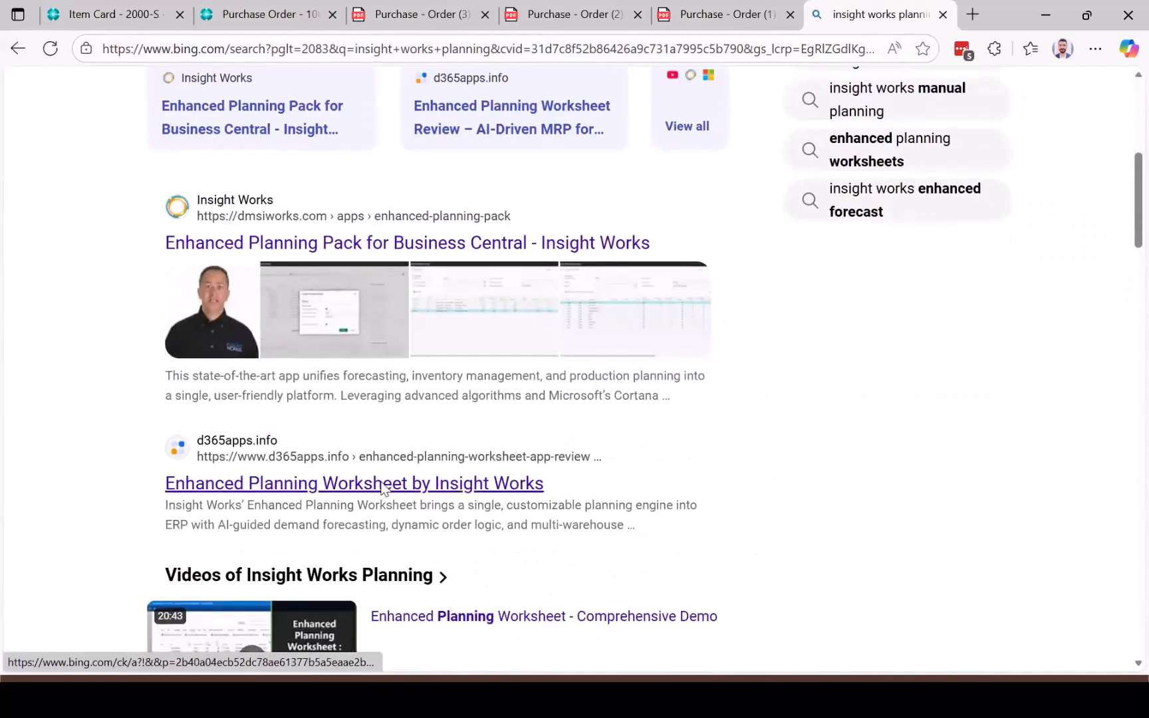
{"action": "left_click", "coordinate": [366, 248]}
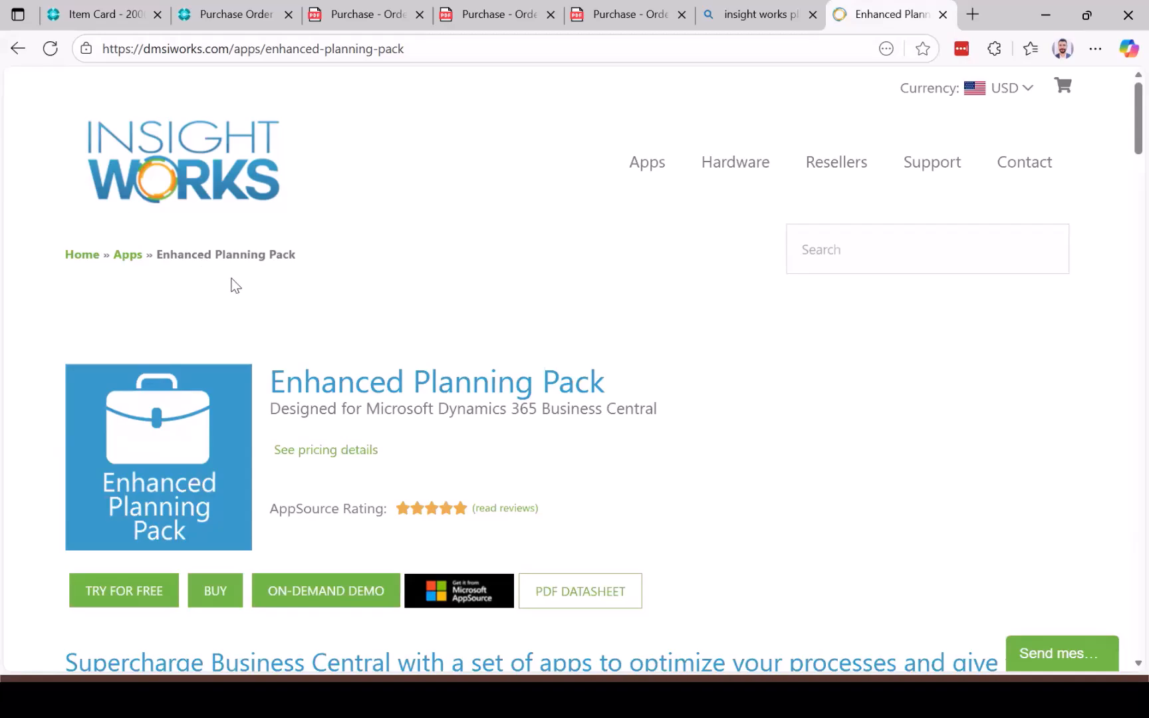
Read the Enhanced Planning Pack overview and view its gallery images for Item Planning Review, Create Purchase Orders, Purchase Plan and Enhanced Planning Worksheet
{"action": "scroll", "coordinate": [232, 284], "scroll_direction": "down", "scroll_amount": 3}
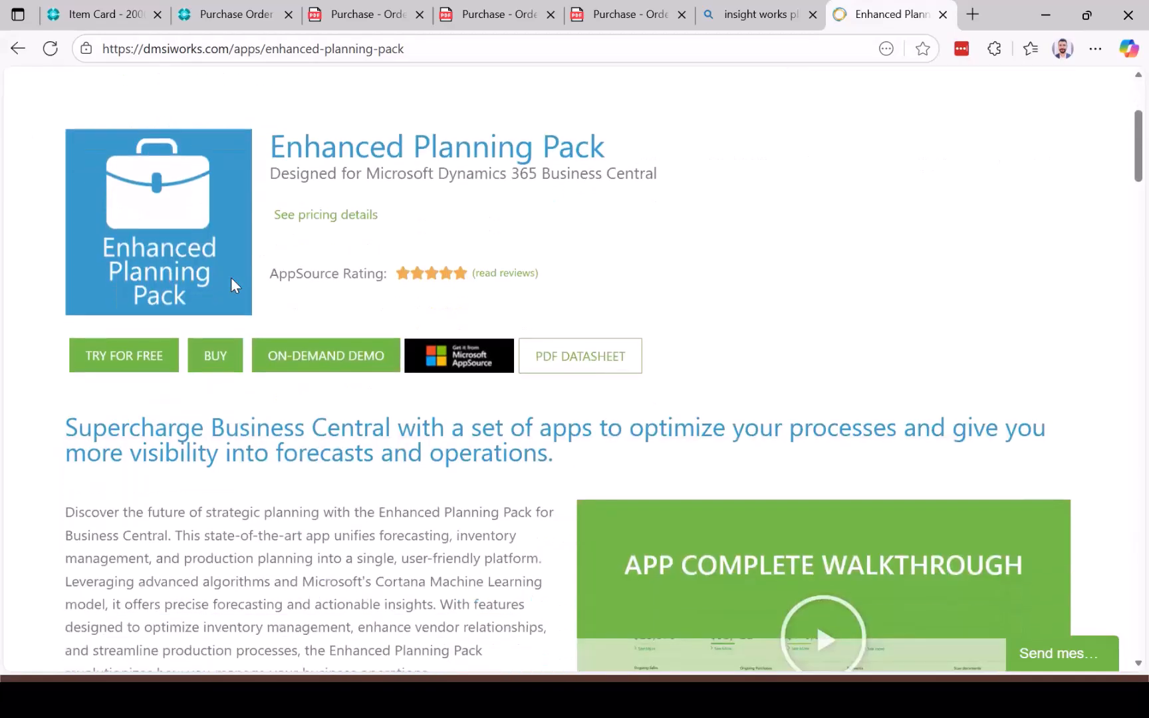
{"action": "scroll", "coordinate": [232, 278], "scroll_direction": "down", "scroll_amount": 2}
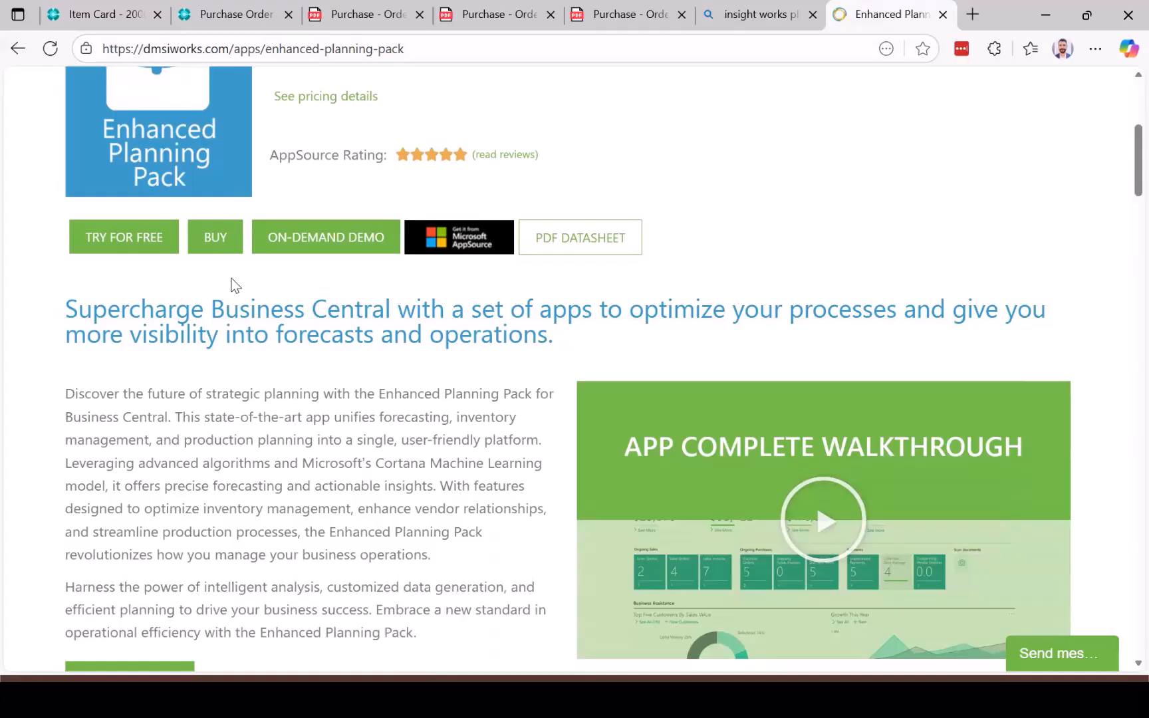
{"action": "scroll", "coordinate": [233, 285], "scroll_direction": "up", "scroll_amount": 2}
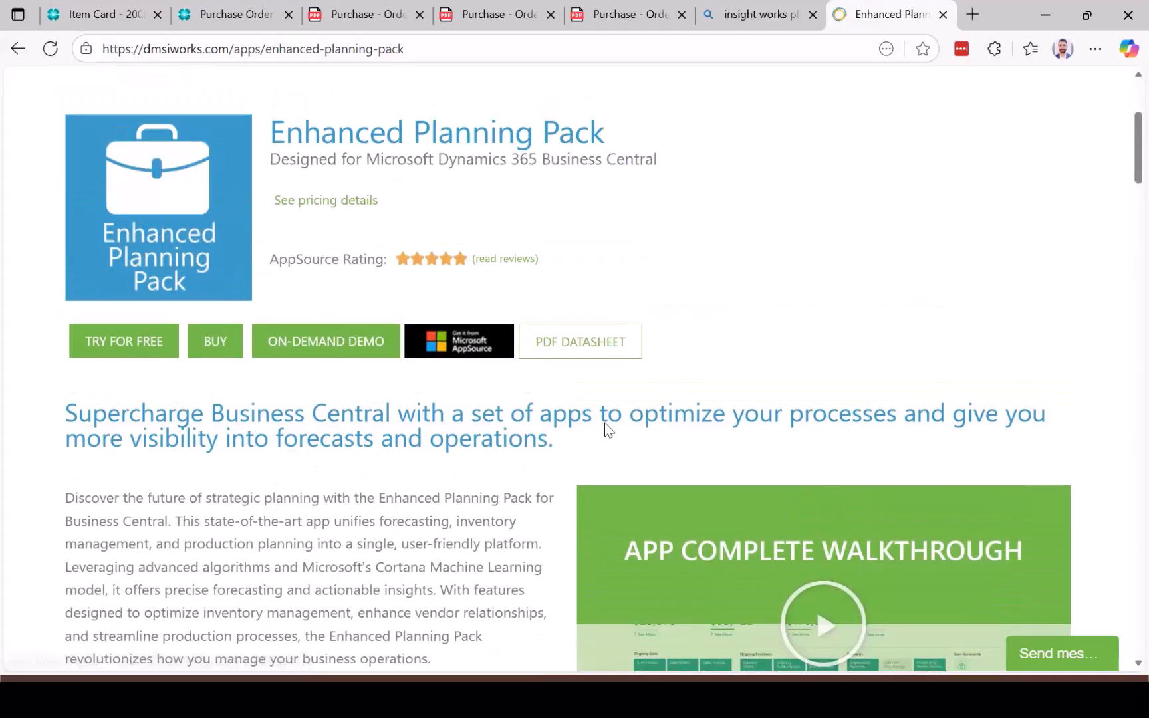
{"action": "scroll", "coordinate": [605, 423], "scroll_direction": "down", "scroll_amount": 3}
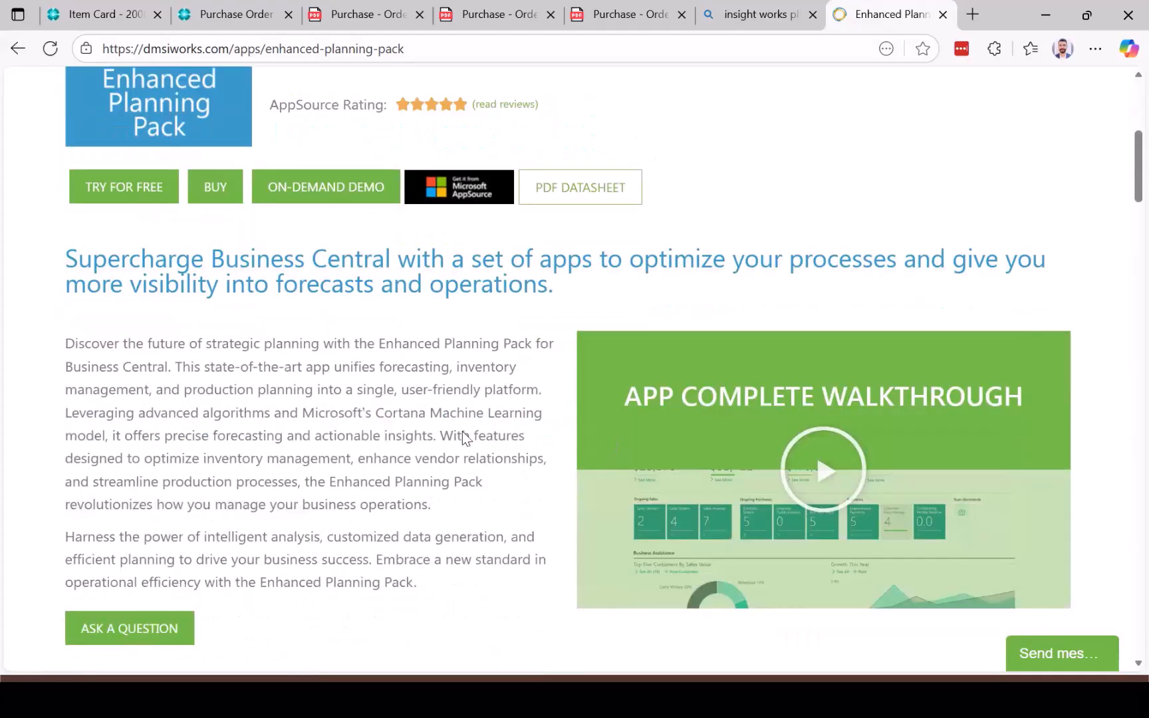
{"action": "scroll", "coordinate": [465, 437], "scroll_direction": "down", "scroll_amount": 4}
{"action": "scroll", "coordinate": [500, 346], "scroll_direction": "down", "scroll_amount": 3}
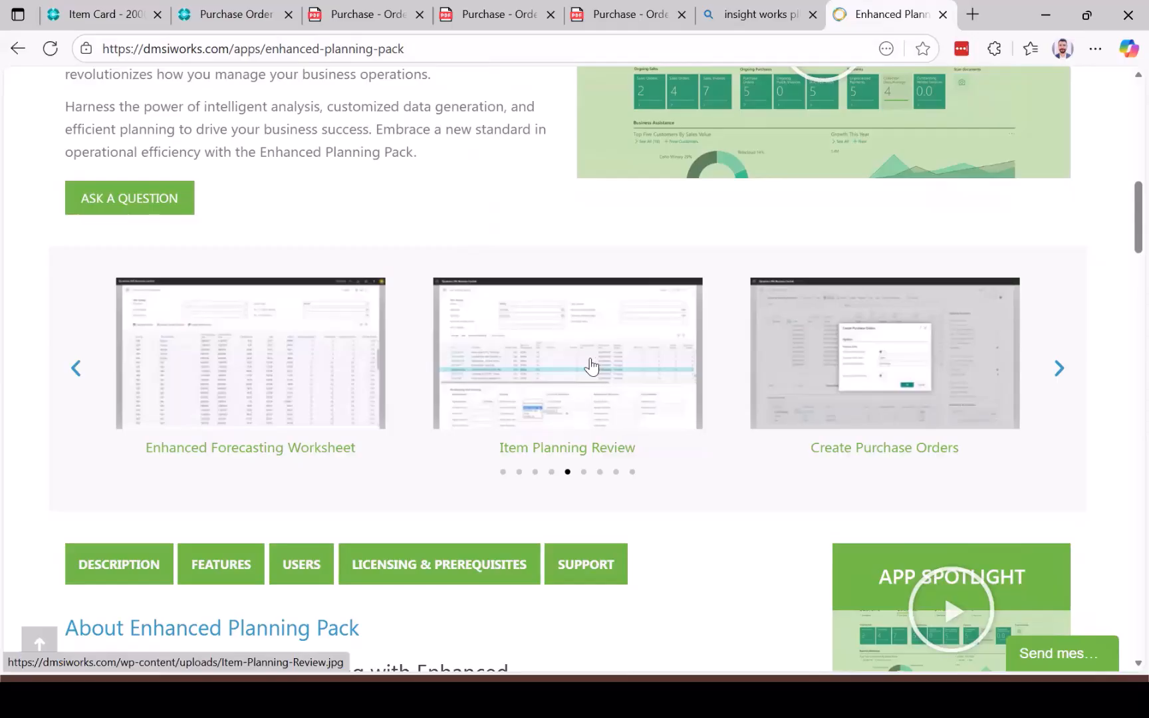
{"action": "left_click", "coordinate": [636, 363]}
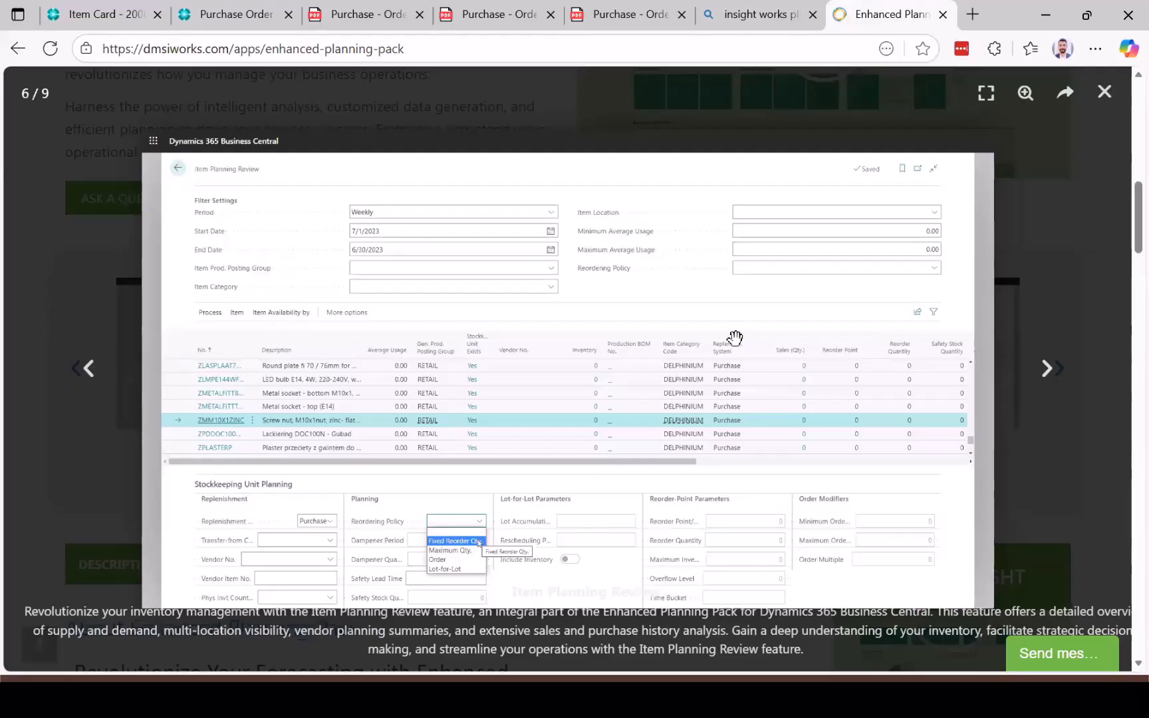
{"action": "left_click", "coordinate": [1047, 370]}
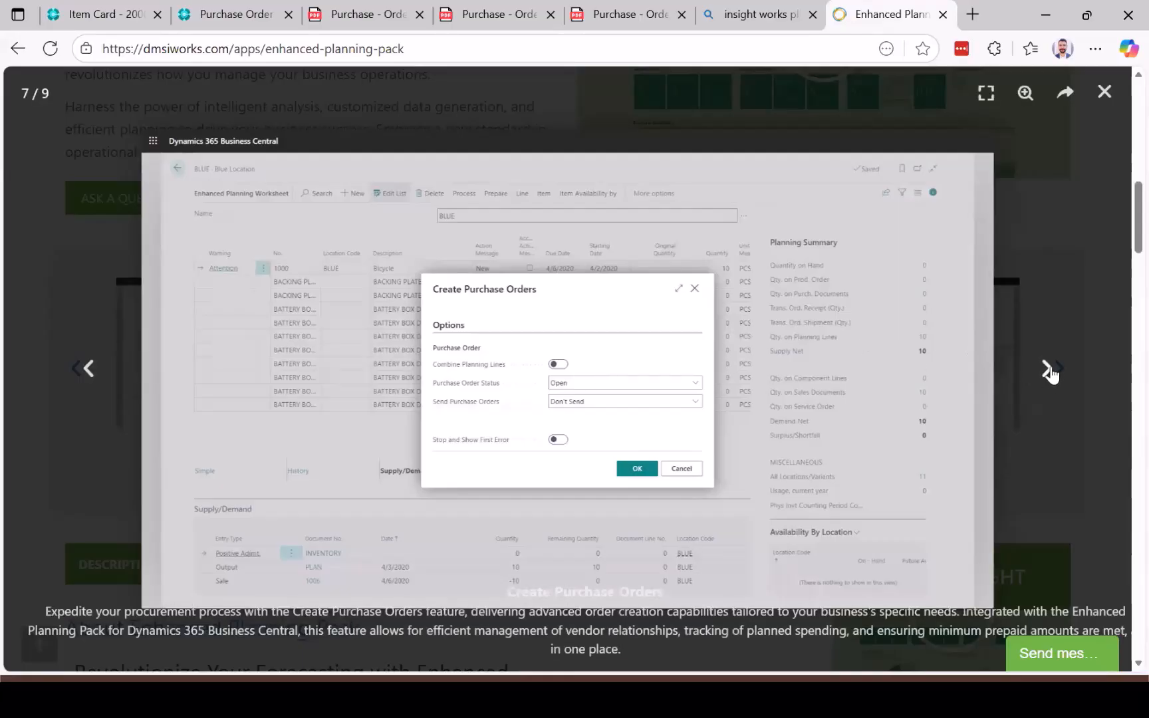
{"action": "left_click", "coordinate": [1048, 371]}
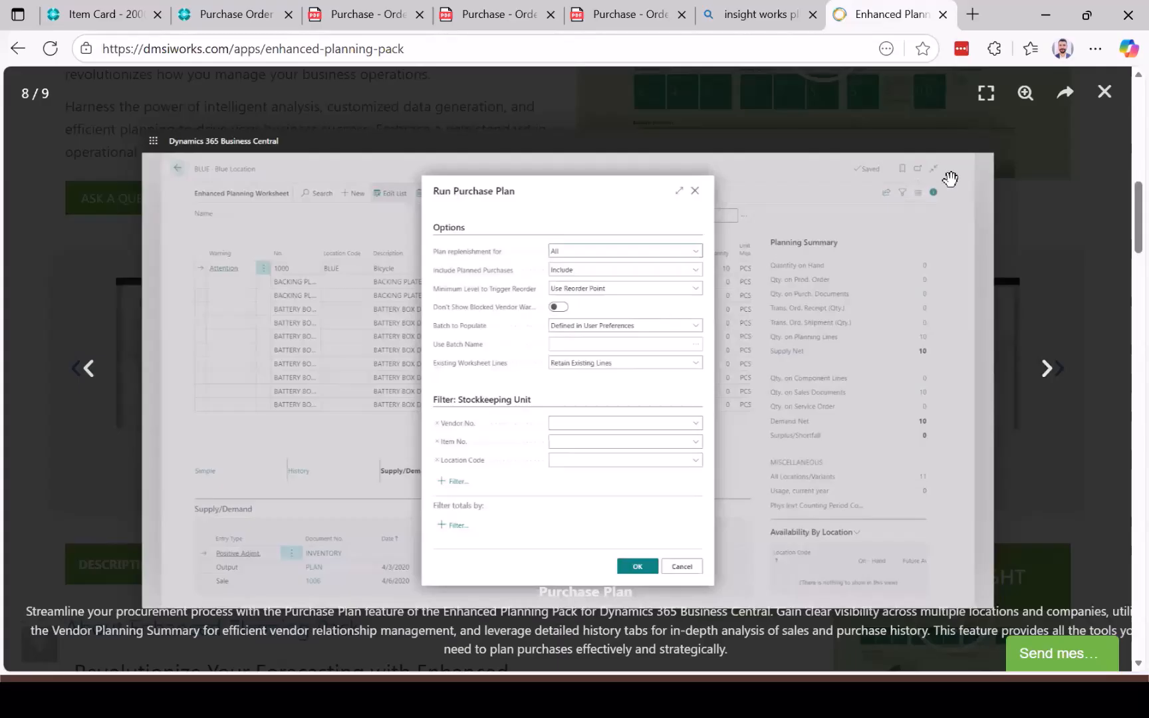
{"action": "left_click", "coordinate": [1044, 374]}
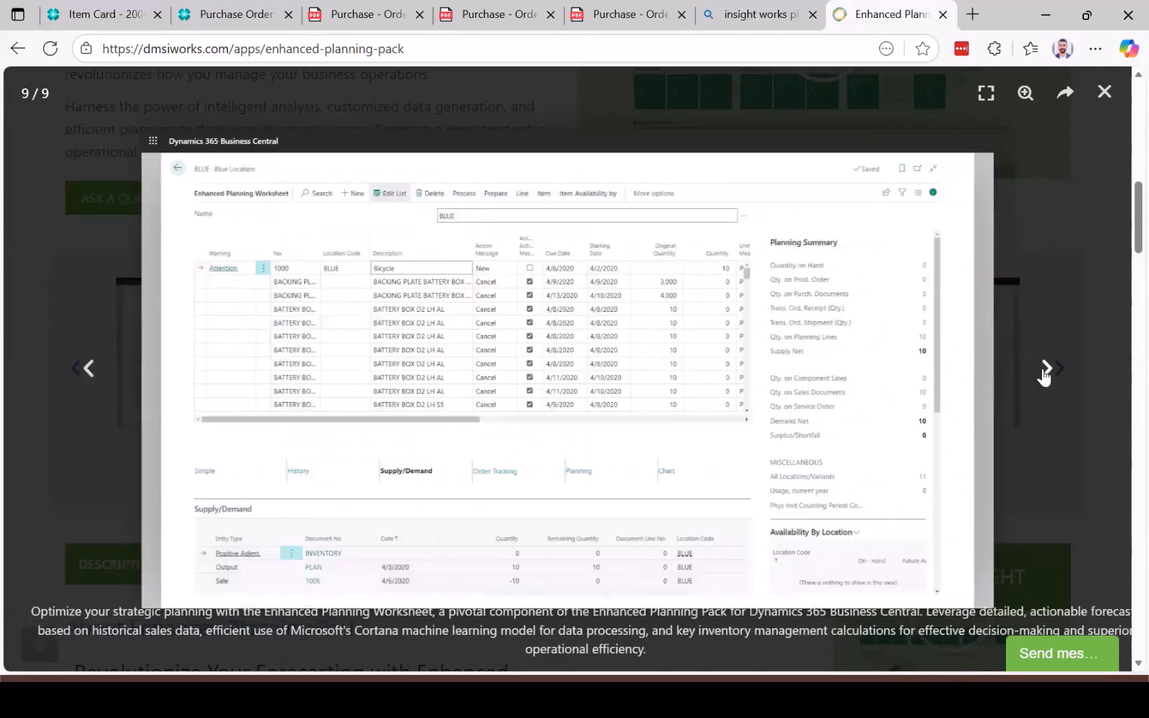
{"action": "left_click", "coordinate": [1104, 93]}
{"action": "scroll", "coordinate": [781, 395], "scroll_direction": "up", "scroll_amount": 7}
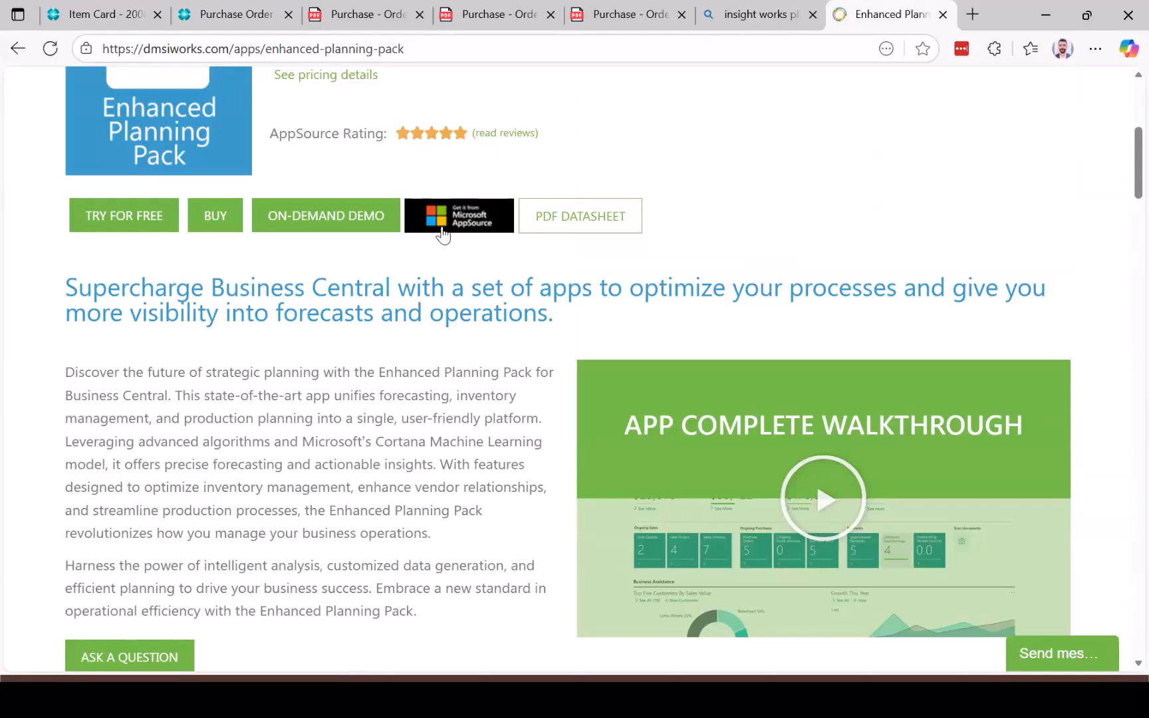
Switch back to Business Central and return from the purchase order to the ATHENS Desk item card
{"action": "left_click", "coordinate": [236, 14]}
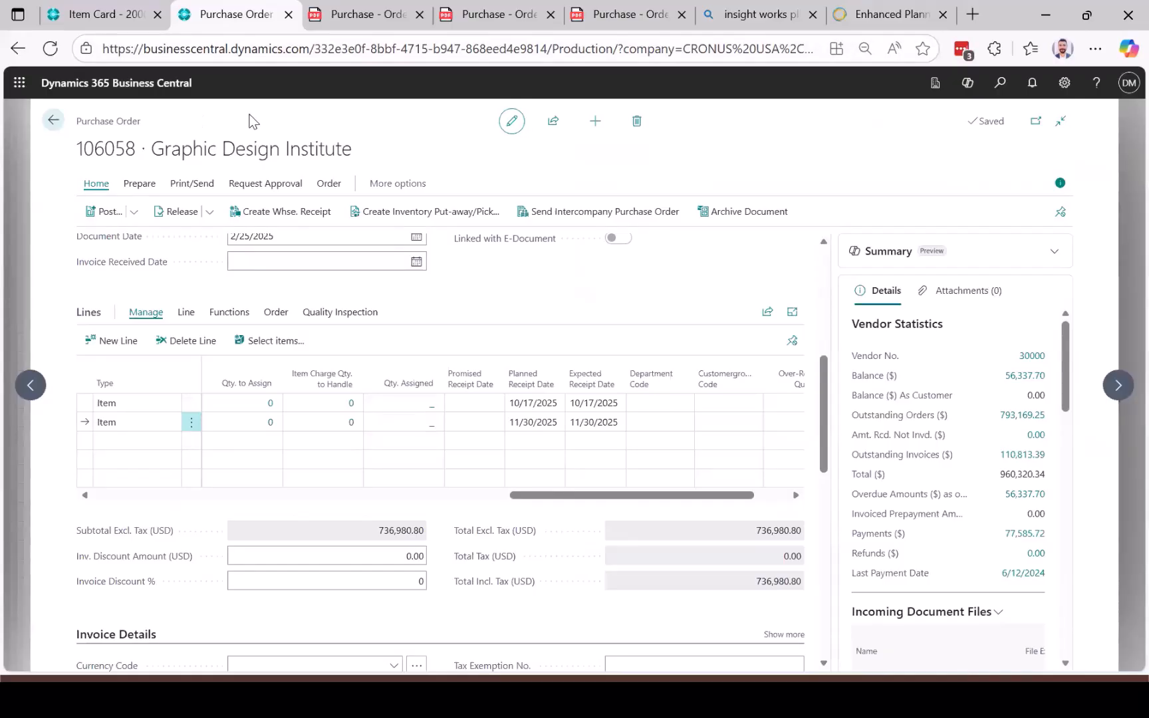
{"action": "key", "text": "alt+Left"}
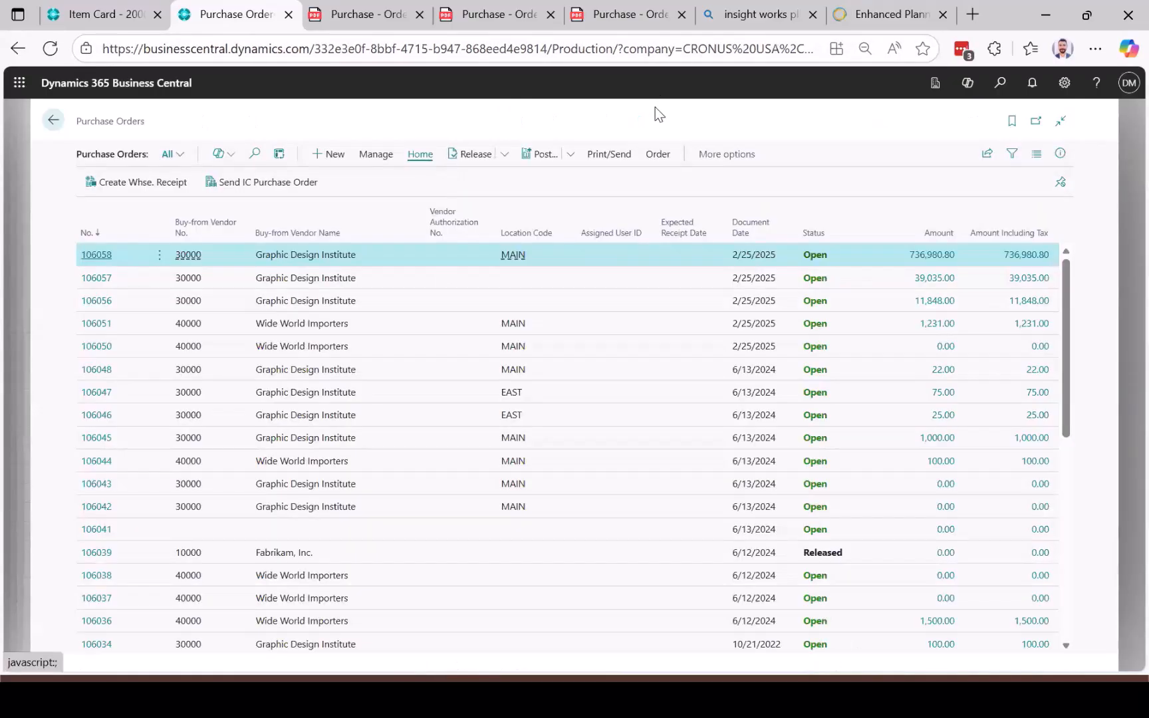
{"action": "key", "text": "alt+Left"}
{"action": "key", "text": "alt+Left"}
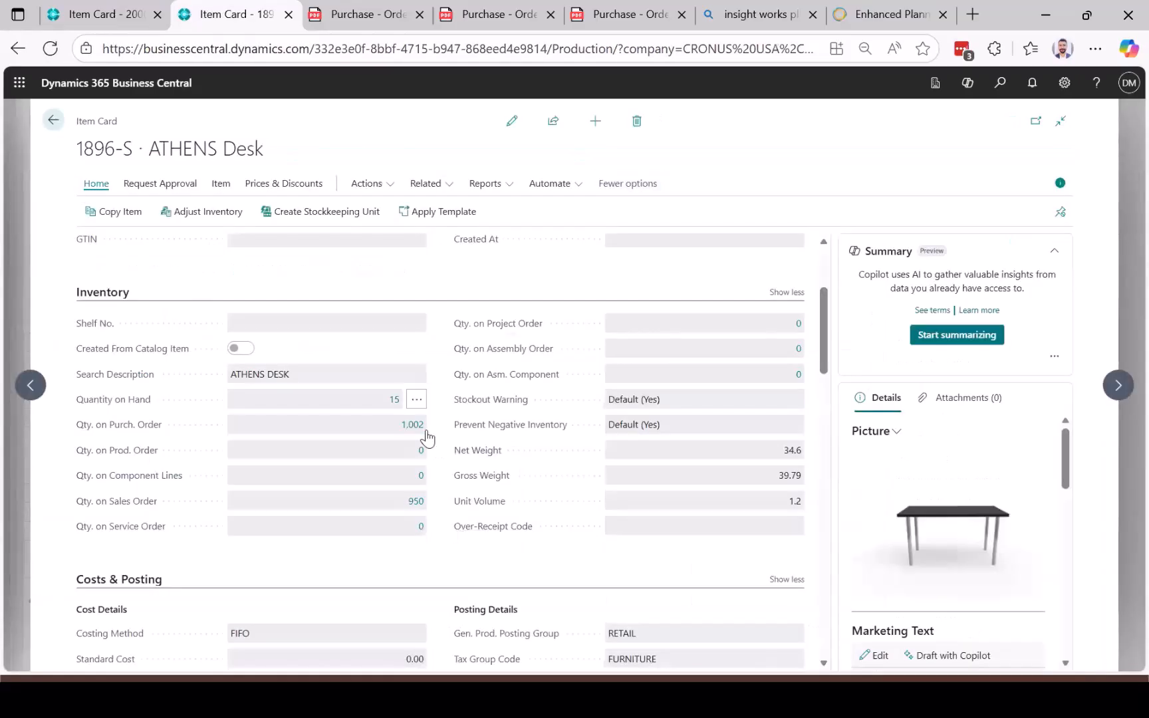
Make the ATHENS Desk item card editable and set its Reordering Policy to Lot-for-Lot
{"action": "left_click", "coordinate": [510, 126]}
{"action": "scroll", "coordinate": [348, 605], "scroll_direction": "down", "scroll_amount": 10}
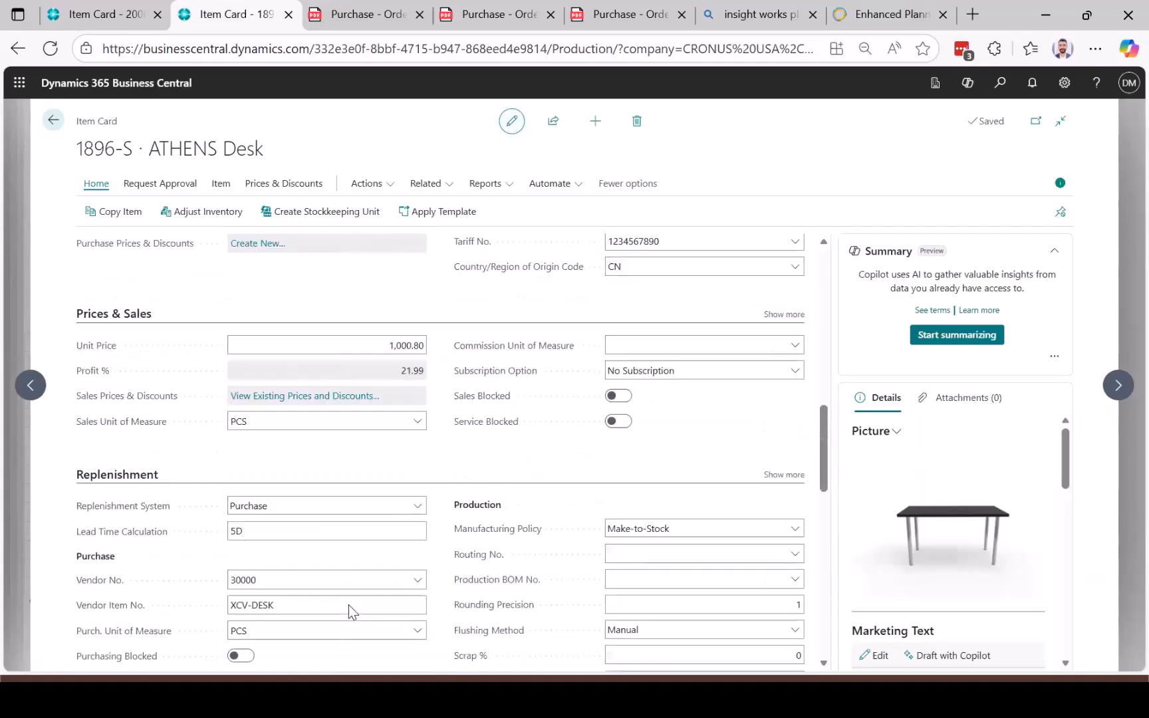
{"action": "scroll", "coordinate": [348, 605], "scroll_direction": "down", "scroll_amount": 4}
{"action": "scroll", "coordinate": [349, 604], "scroll_direction": "down", "scroll_amount": 3}
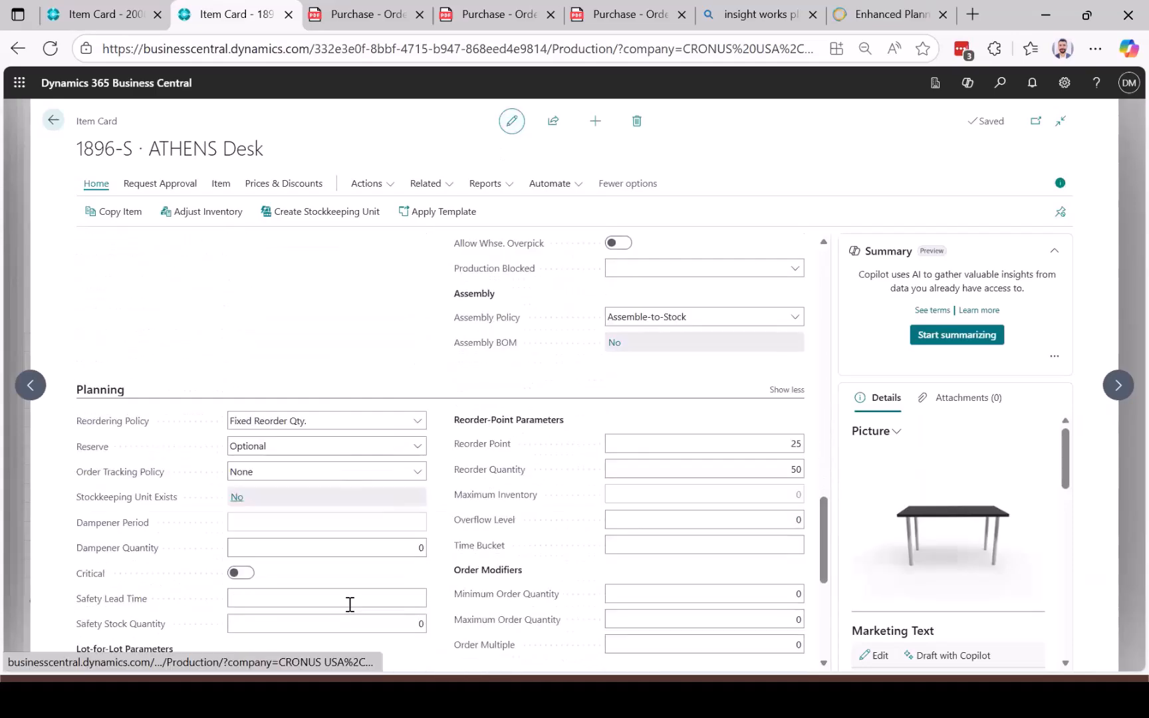
{"action": "scroll", "coordinate": [350, 605], "scroll_direction": "down", "scroll_amount": 2}
{"action": "left_click", "coordinate": [417, 328]}
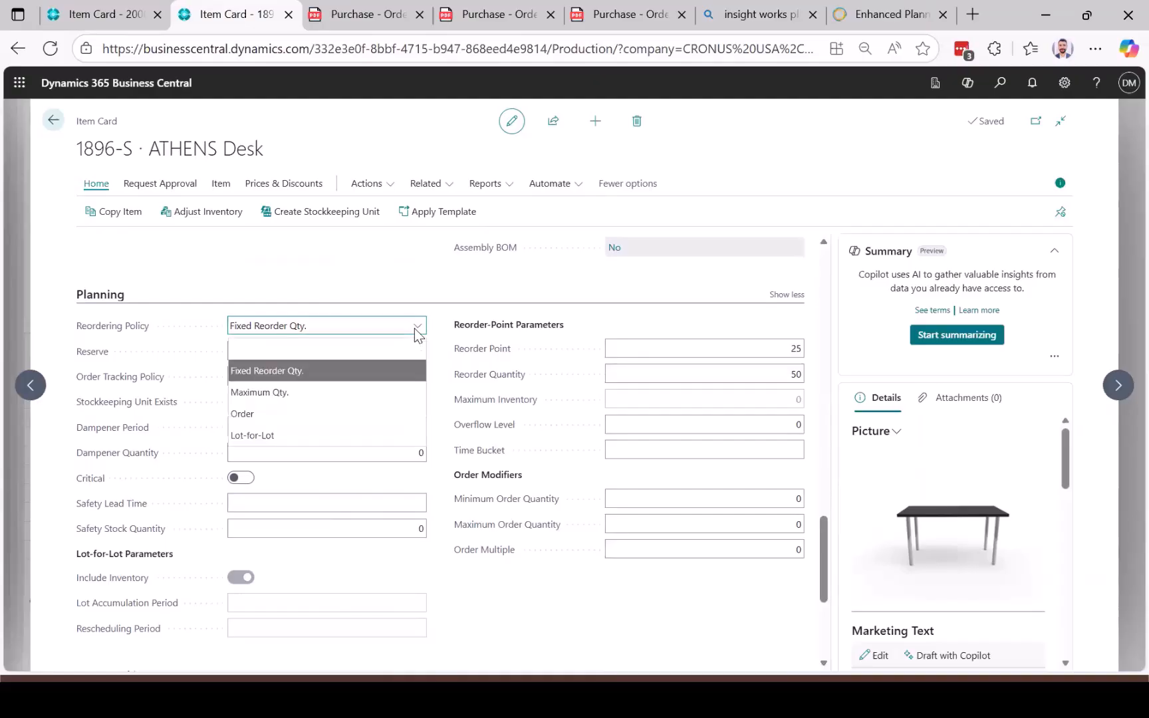
{"action": "left_click", "coordinate": [328, 436]}
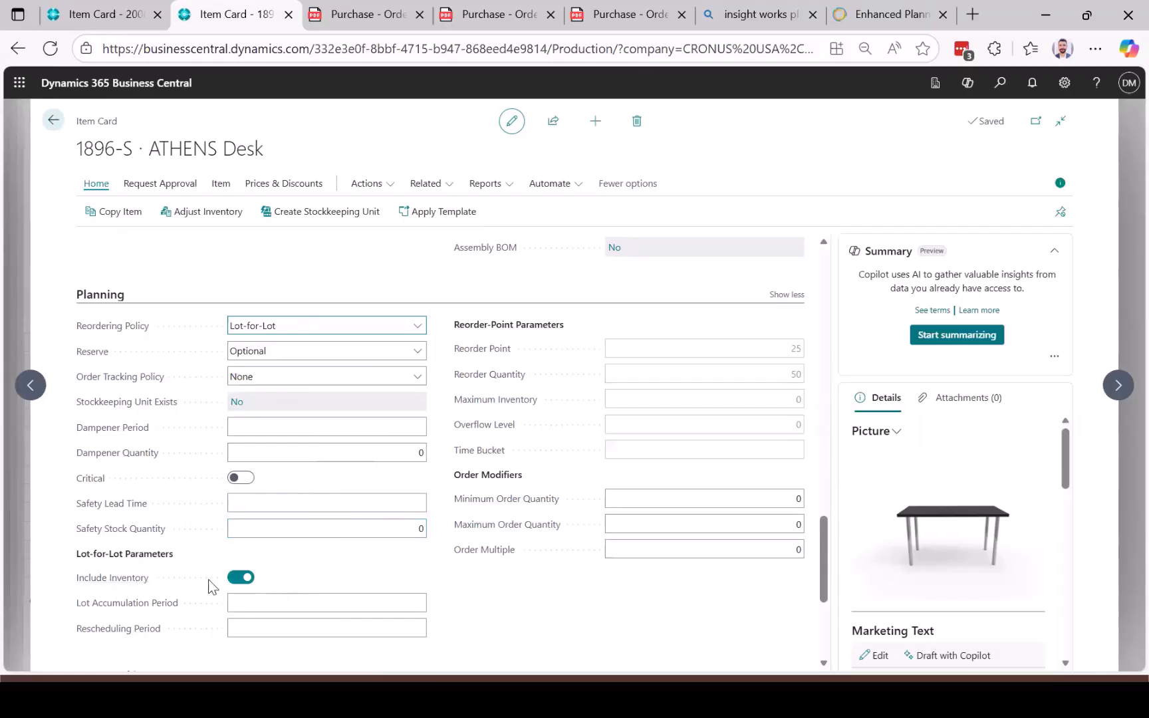
Set both the Lot Accumulation Period and the Rescheduling Period of the ATHENS Desk to 5D
{"action": "left_click", "coordinate": [260, 601]}
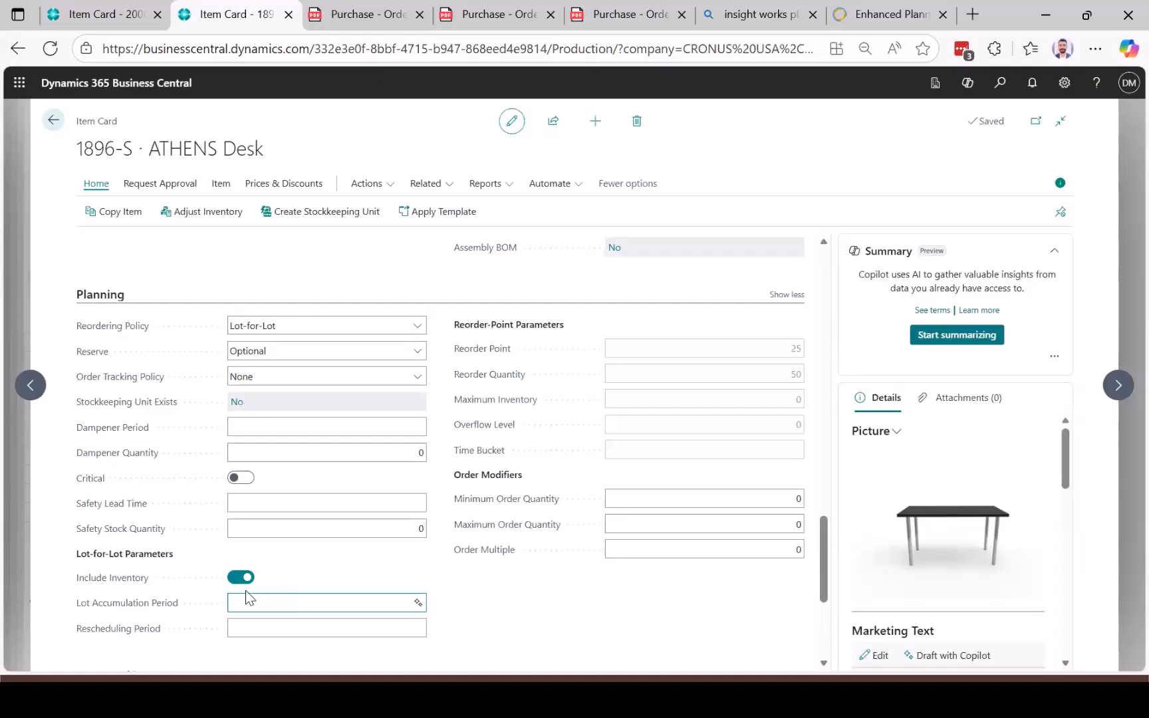
{"action": "type", "text": "5D"}
{"action": "key", "text": "Tab"}
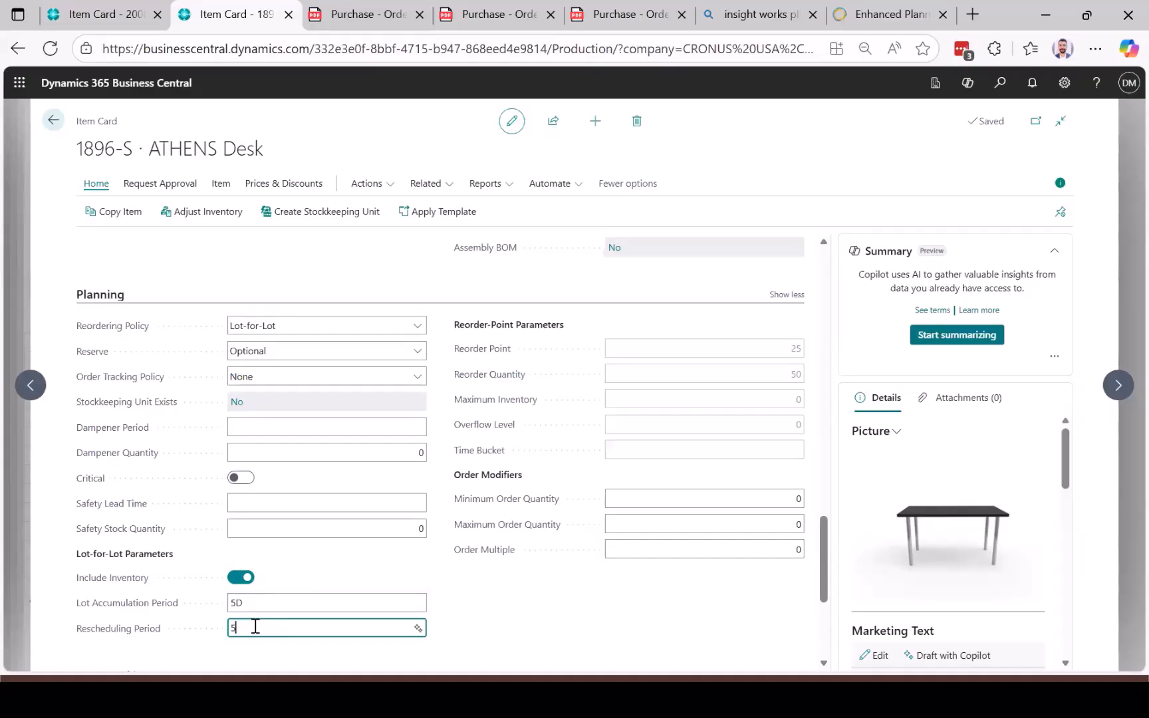
{"action": "type", "text": "5D"}
{"action": "key", "text": "BackSpace"}
{"action": "key", "text": "BackSpace"}
{"action": "type", "text": "5D"}
{"action": "key", "text": "Tab"}
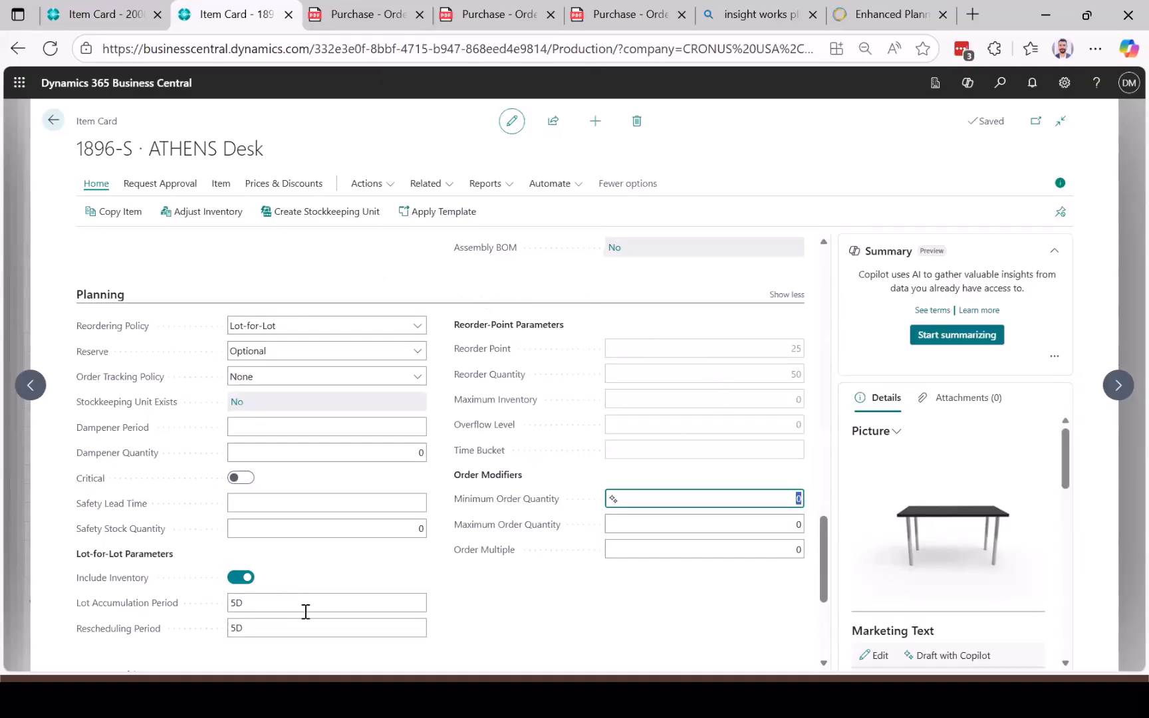
{"action": "left_click", "coordinate": [521, 625]}
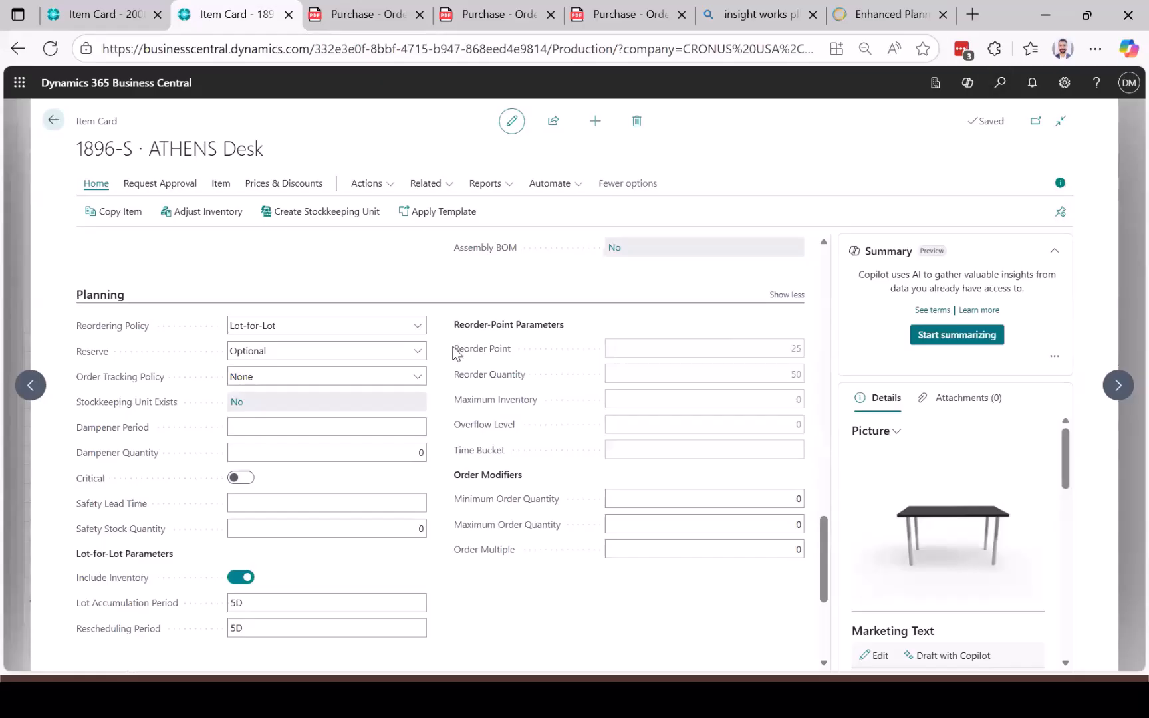
{"action": "left_click", "coordinate": [1002, 84]}
{"action": "type", "text": "planning"}
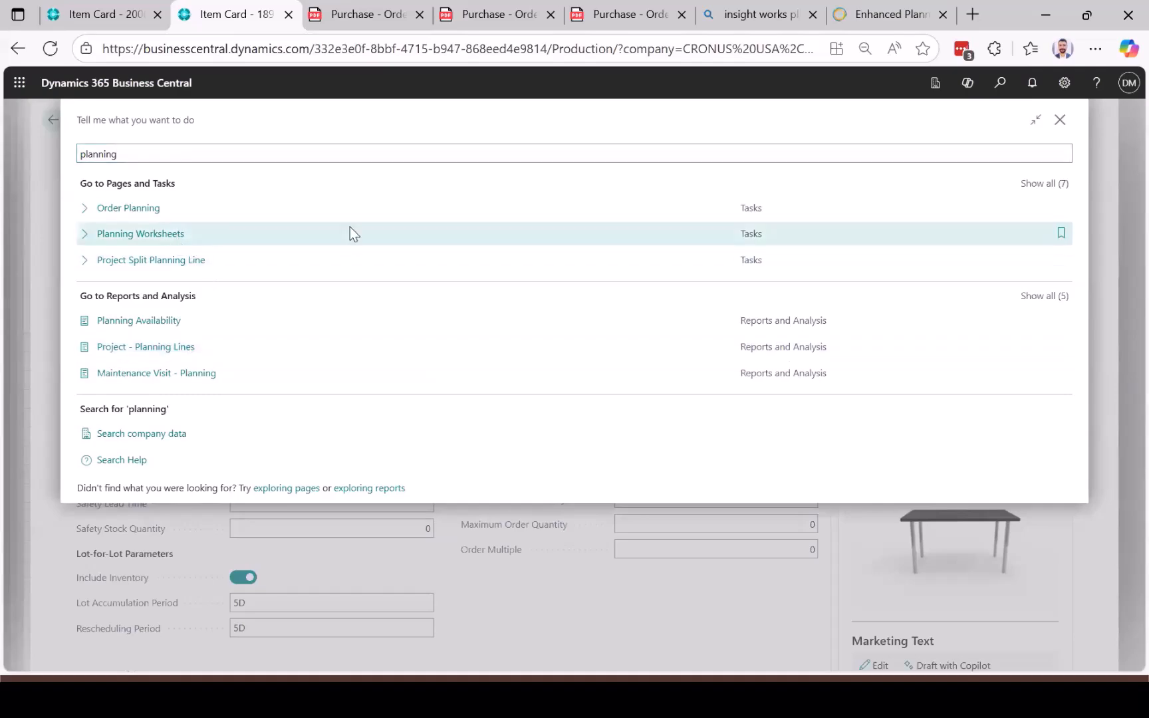
{"action": "left_click", "coordinate": [352, 234]}
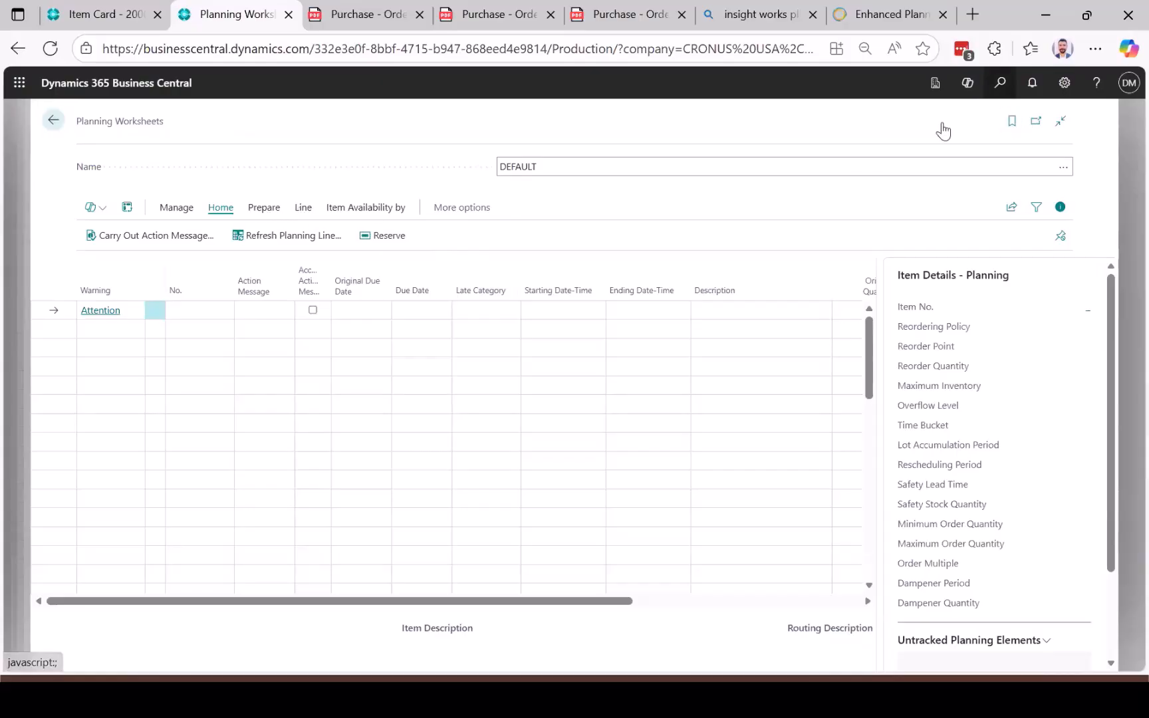
Search for and open the Purchase Orders list
{"action": "key", "text": "alt+q"}
{"action": "type", "text": "purch or"}
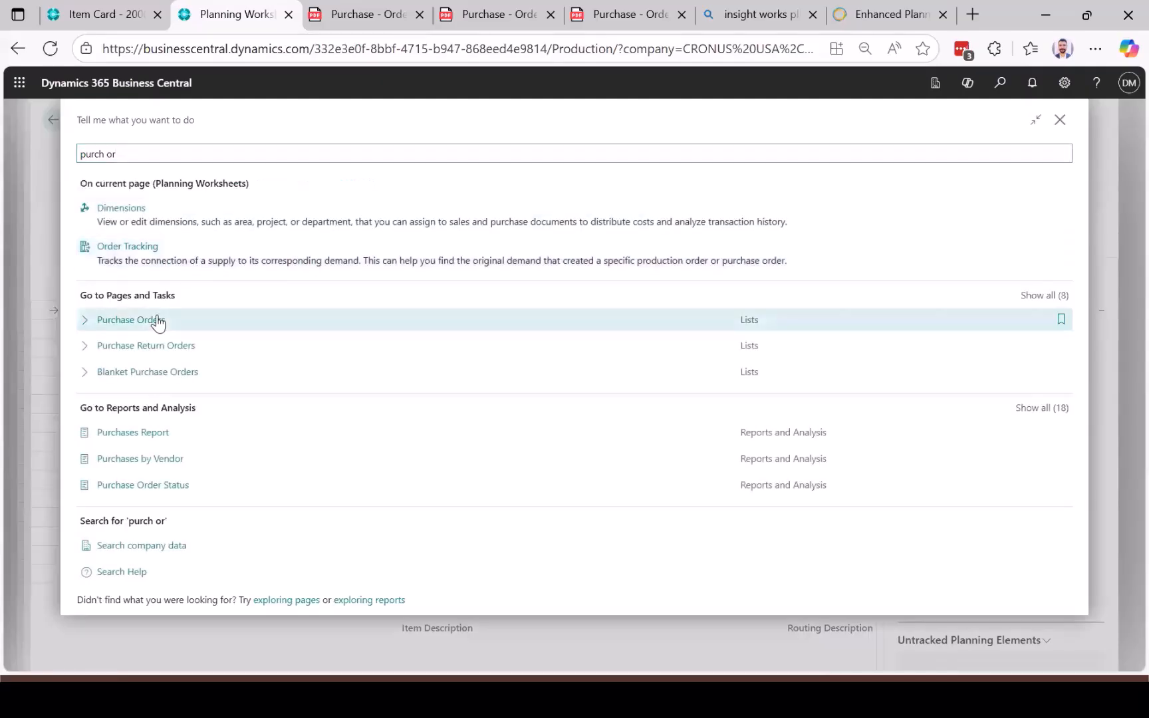
{"action": "left_click", "coordinate": [158, 321]}
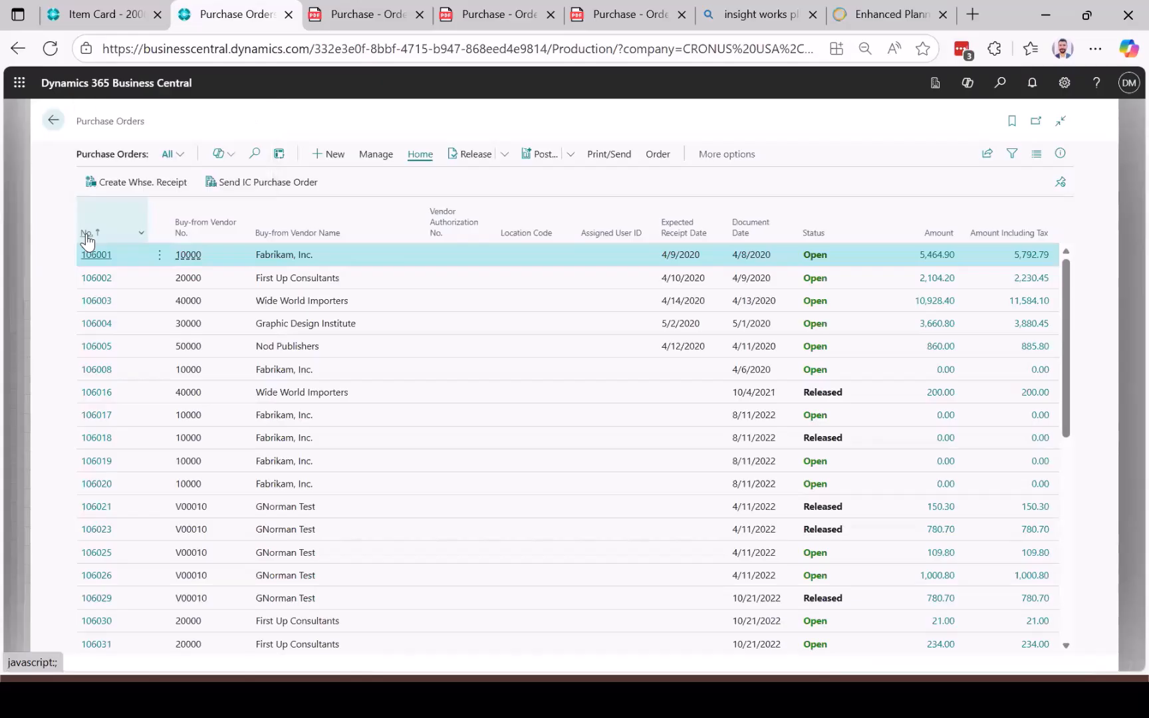
Sort the purchase orders by number in descending order and delete purchase order 106058 for Graphic Design Institute
{"action": "left_click", "coordinate": [87, 234]}
{"action": "left_click", "coordinate": [160, 255]}
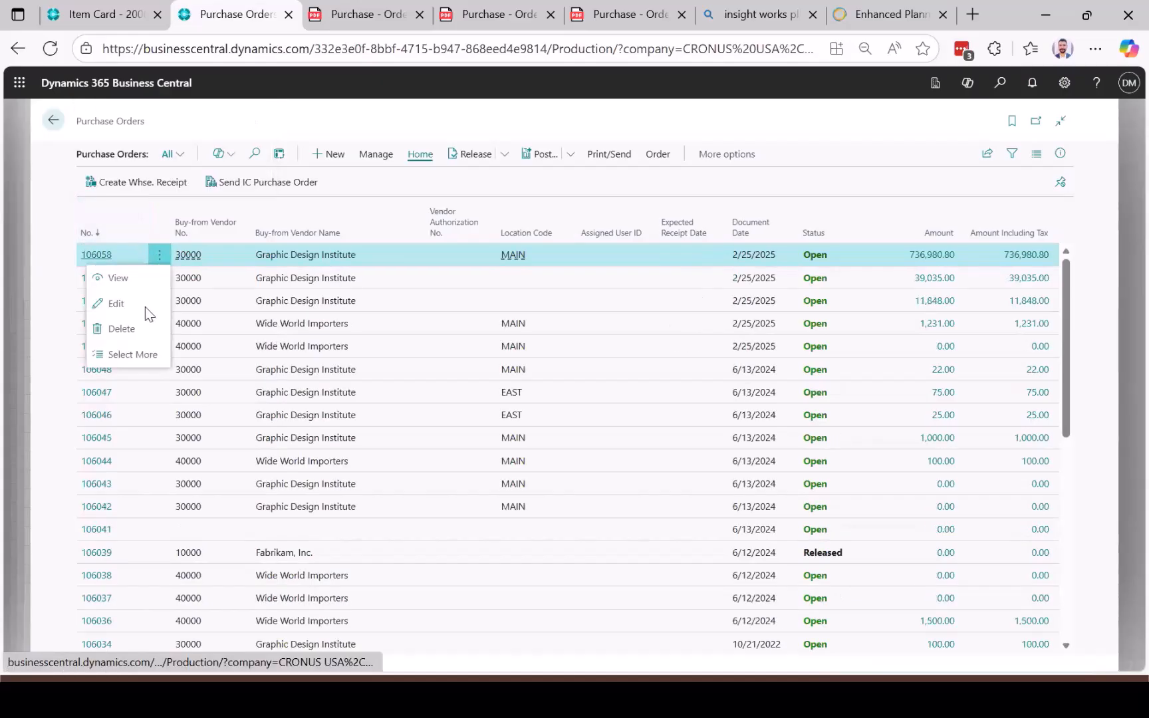
{"action": "left_click", "coordinate": [127, 329]}
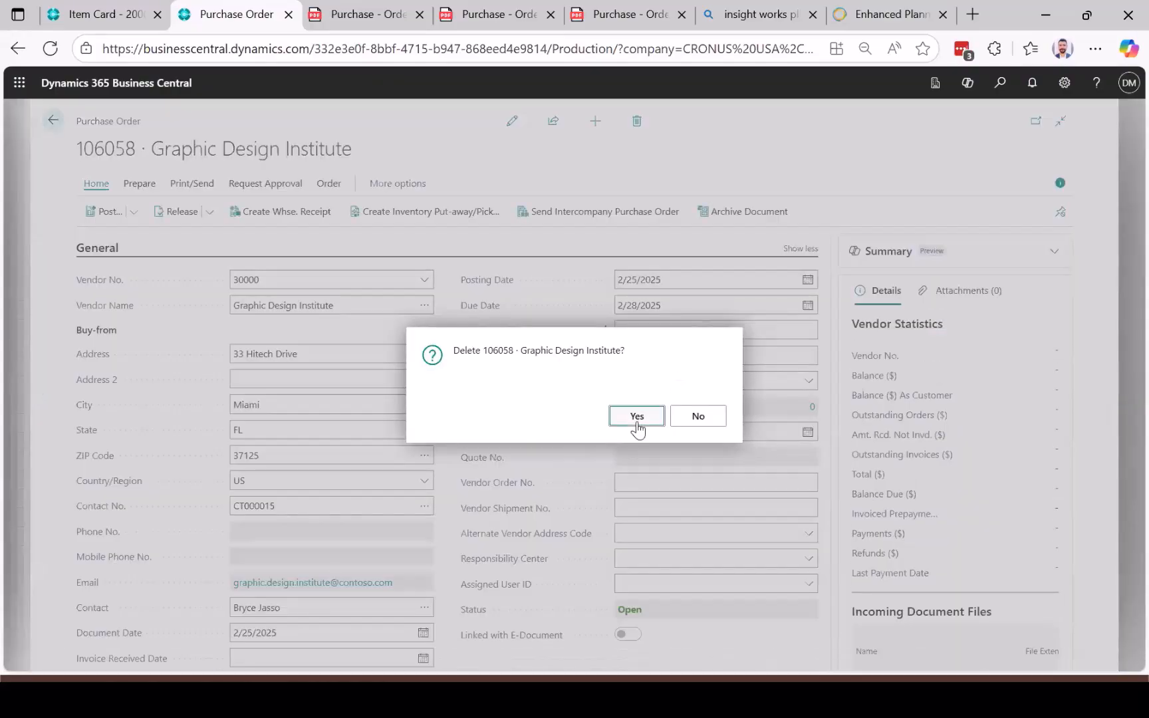
{"action": "left_click", "coordinate": [637, 423]}
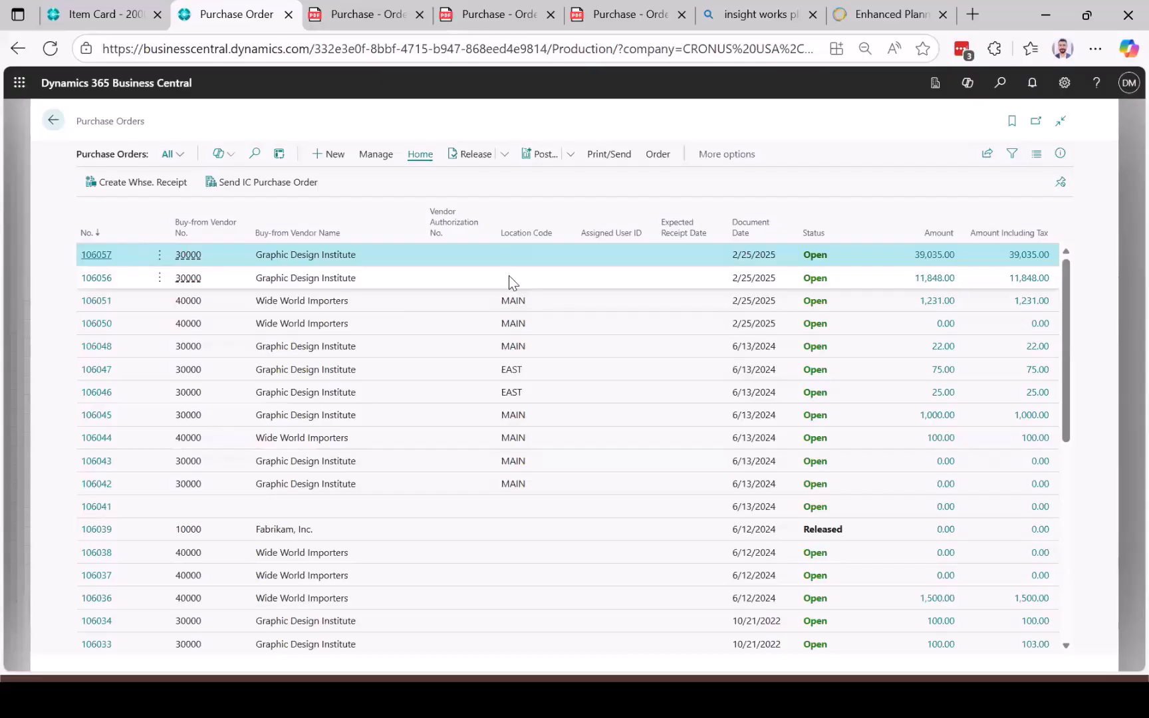
Return to the planning worksheet, calculate a regenerative plan for item 1896-S from 2/25/2025 to 12/31/2025, and review the suggested order quantities
{"action": "key", "text": "Escape"}
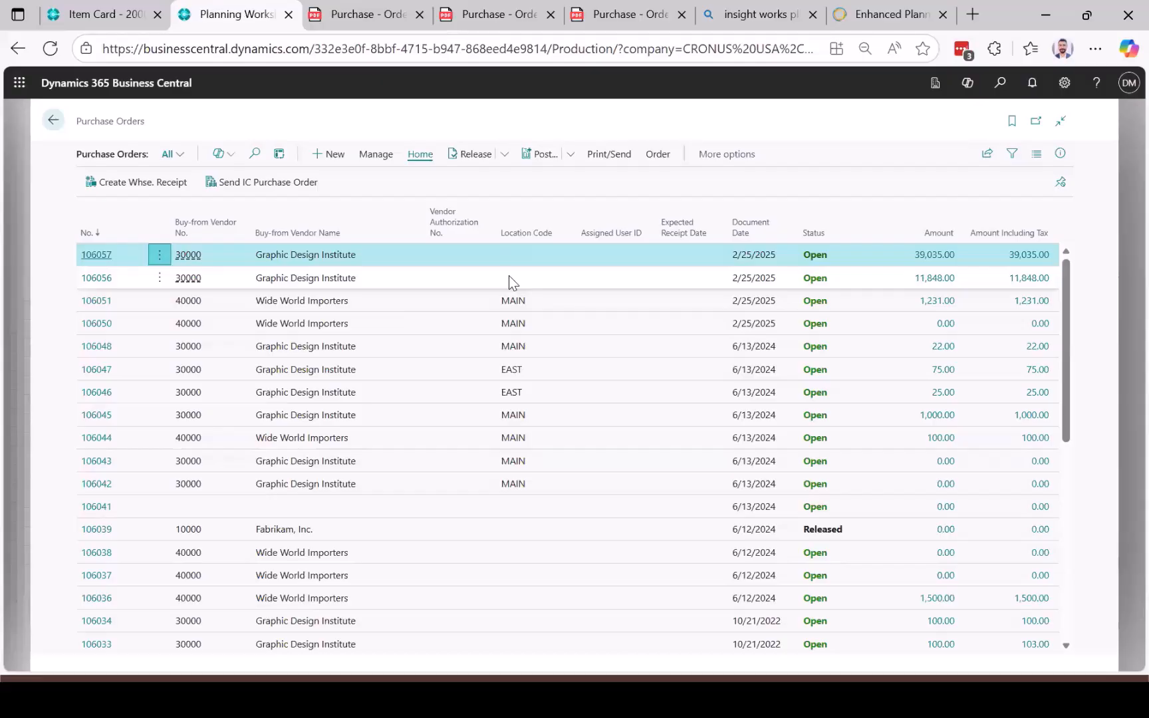
{"action": "left_click", "coordinate": [274, 206]}
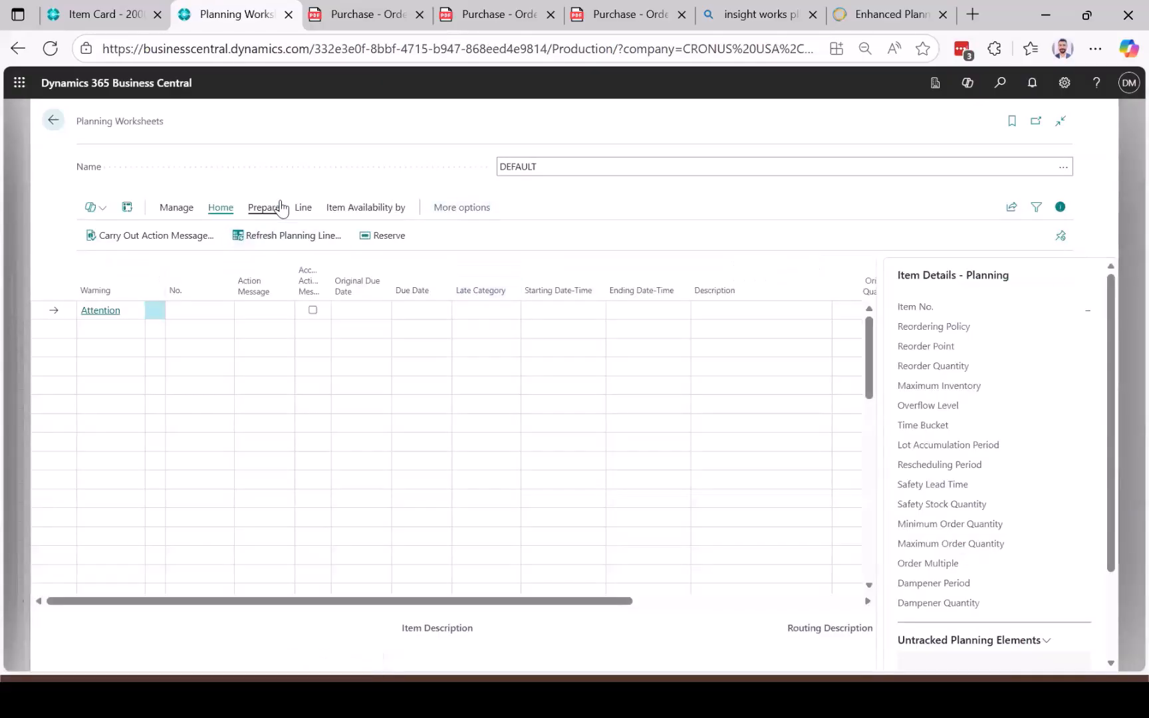
{"action": "left_click", "coordinate": [186, 238]}
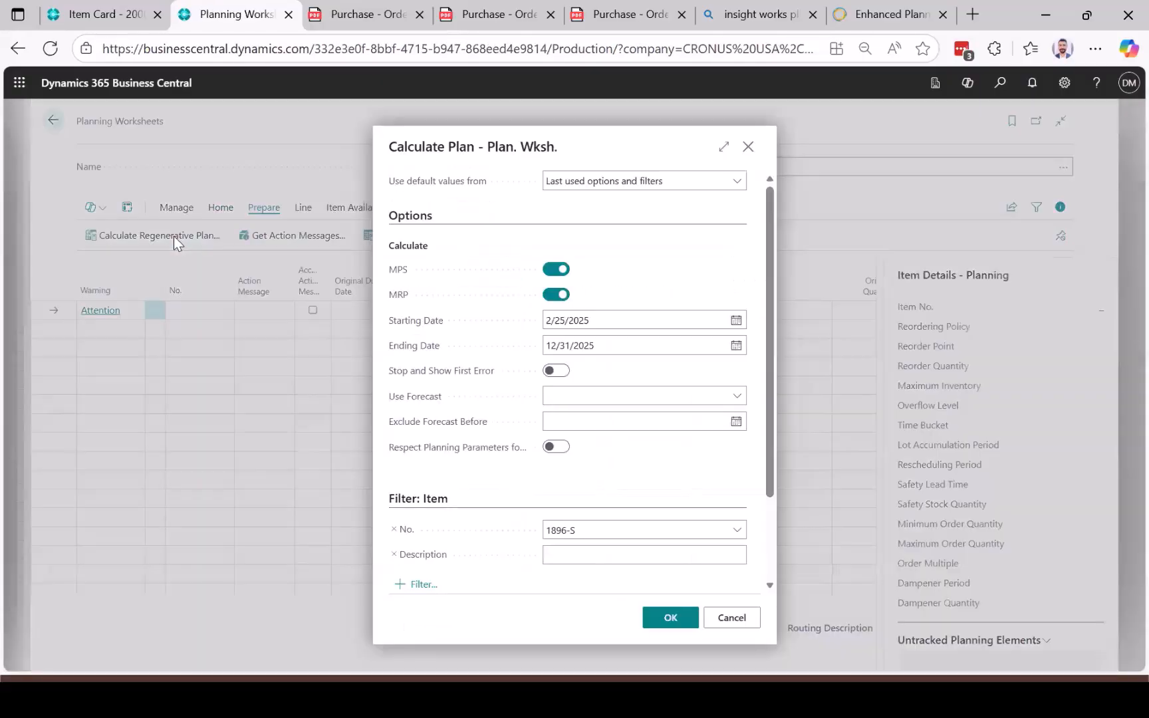
{"action": "left_click", "coordinate": [661, 618]}
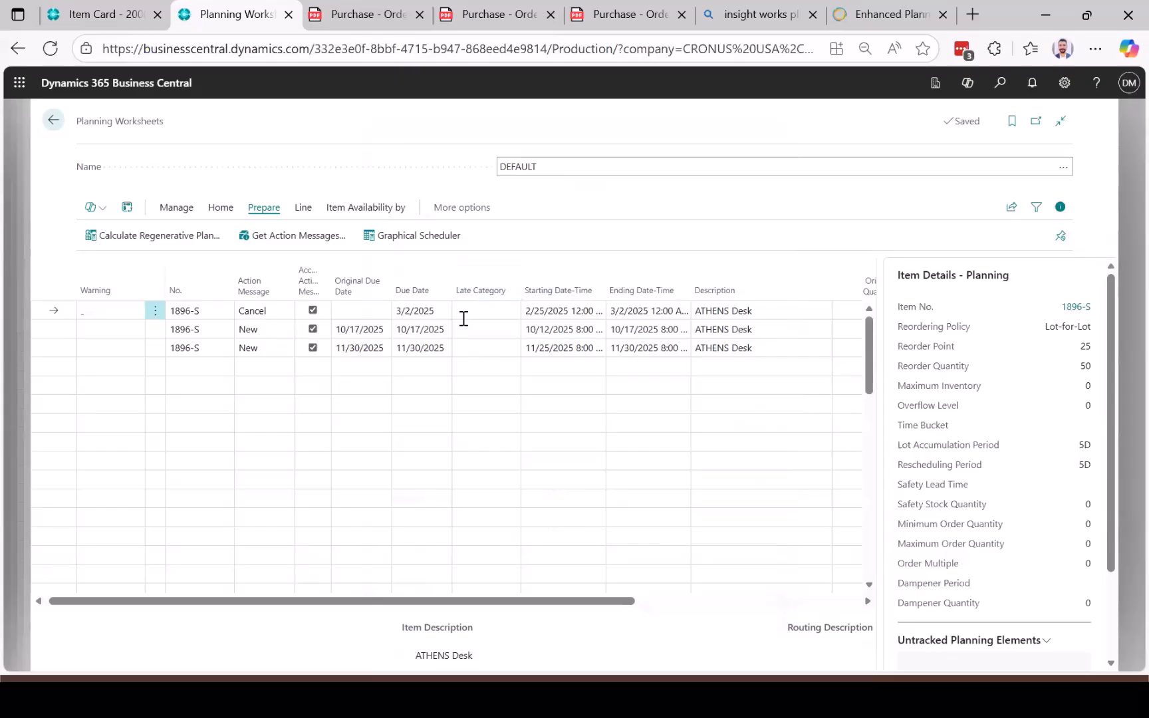
{"action": "scroll", "coordinate": [463, 319], "scroll_direction": "right", "scroll_amount": 4}
{"action": "scroll", "coordinate": [463, 319], "scroll_direction": "right", "scroll_amount": 4}
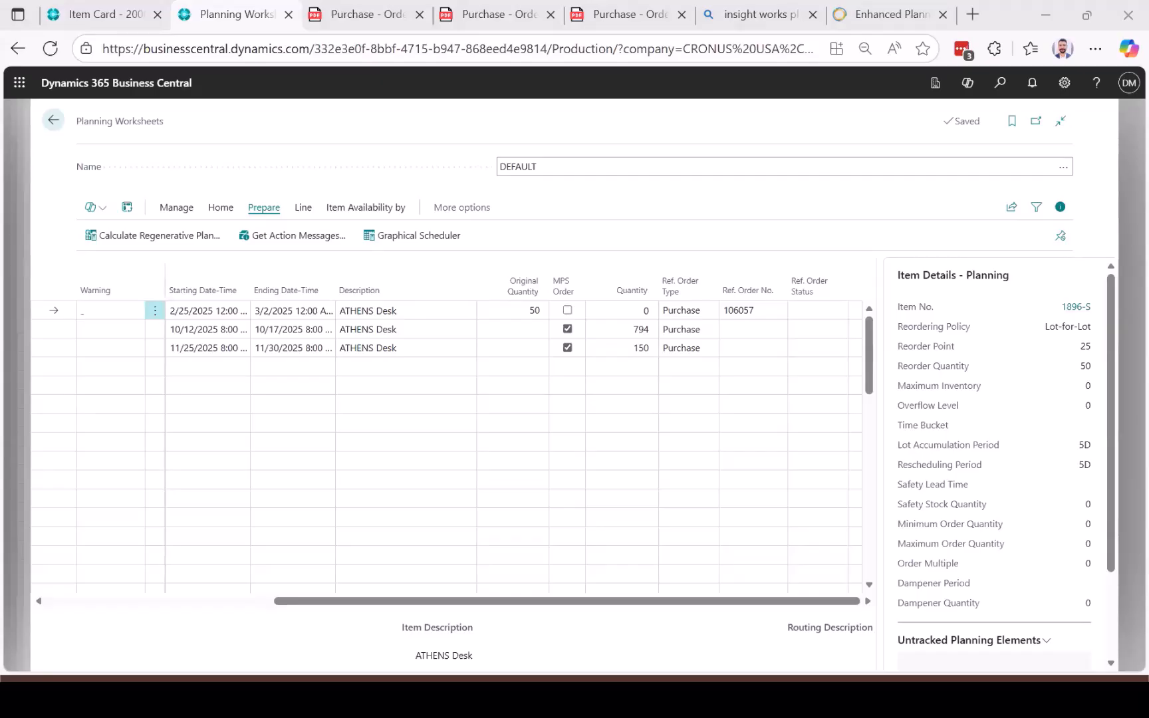
{"action": "left_click", "coordinate": [593, 203]}
{"action": "key", "text": "Escape"}
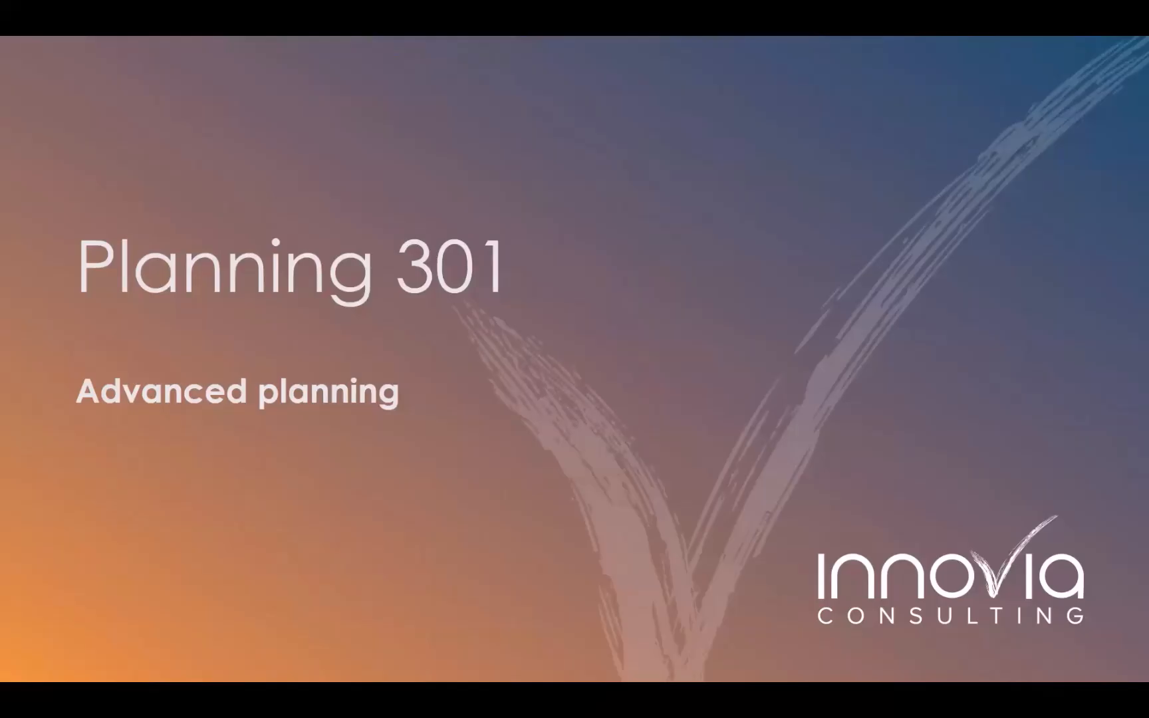
{"action": "key", "text": "Right"}
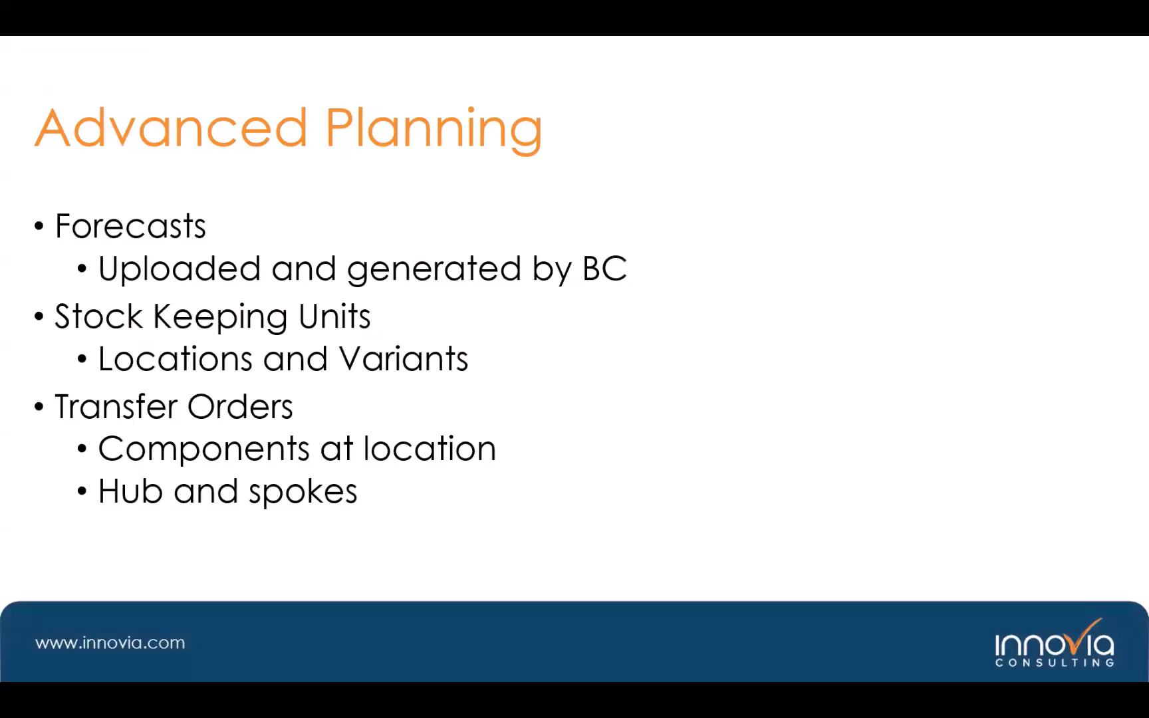